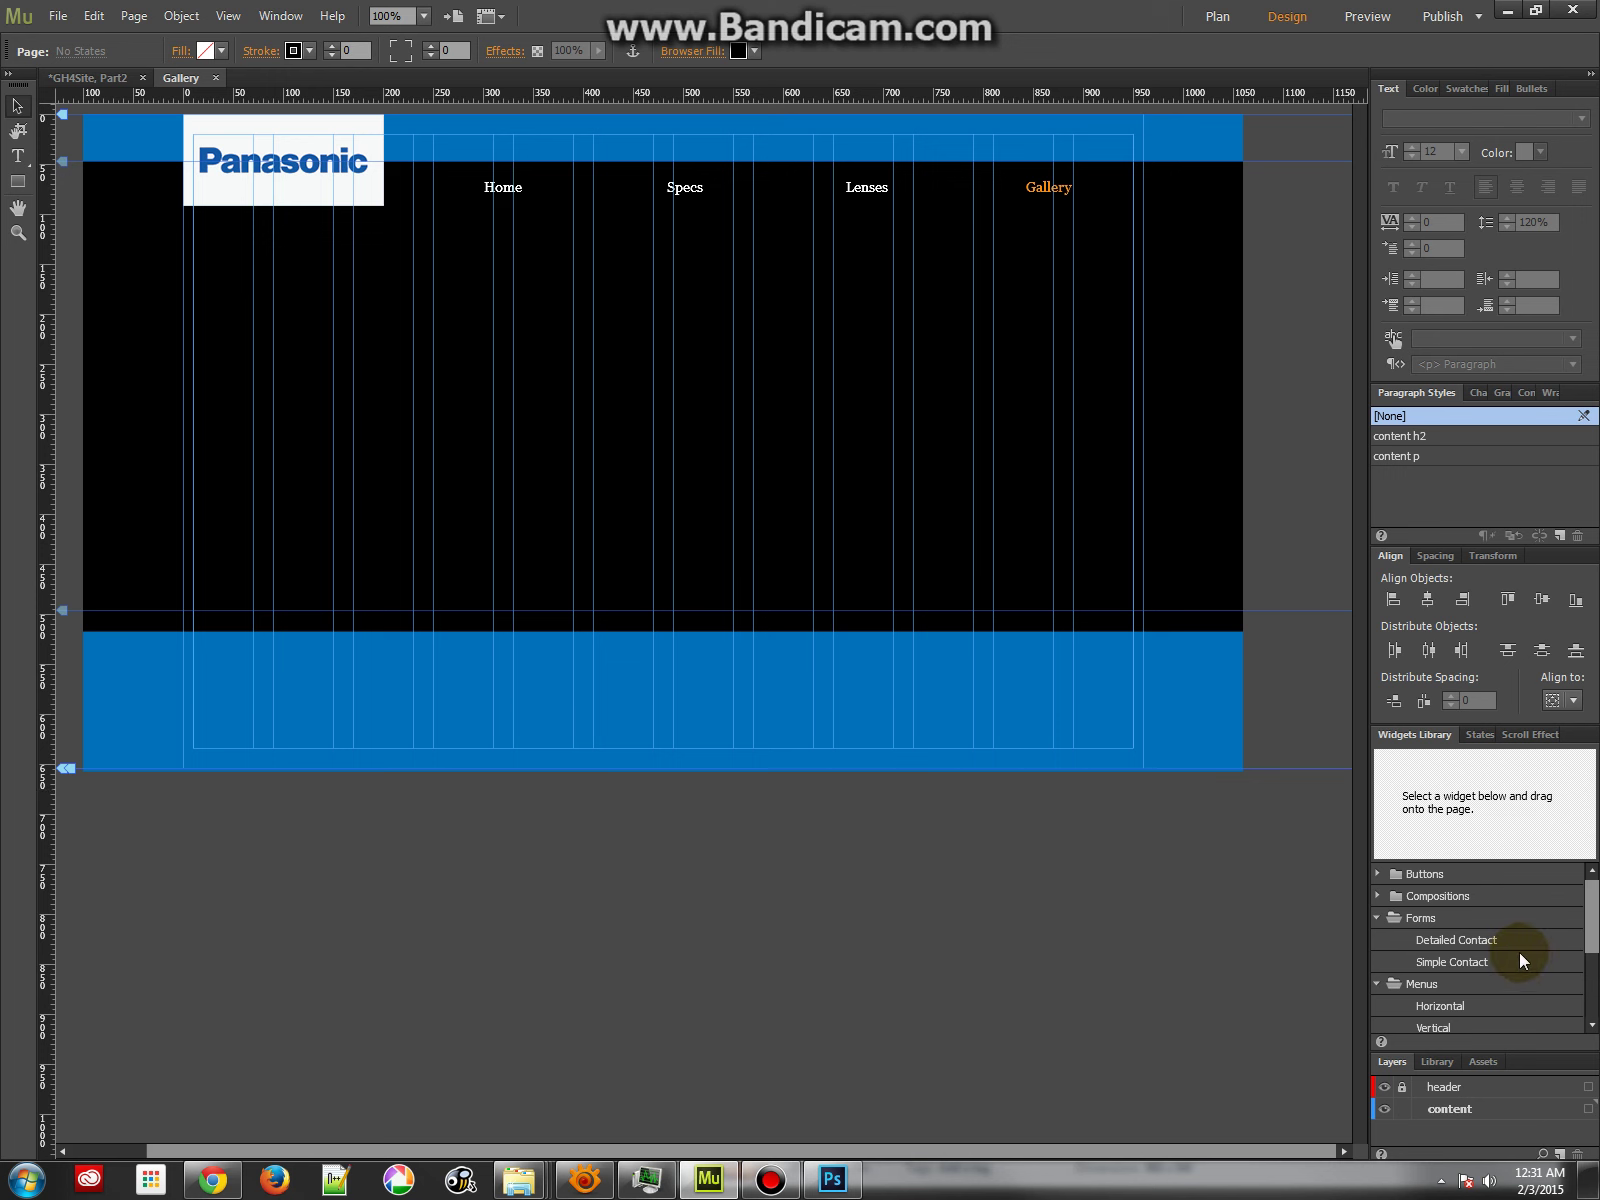
Expand the Slideshows category of the widget library and look at the Fullscreen and Lightbox widgets.
left_click_drag(1591, 938, 1596, 995)
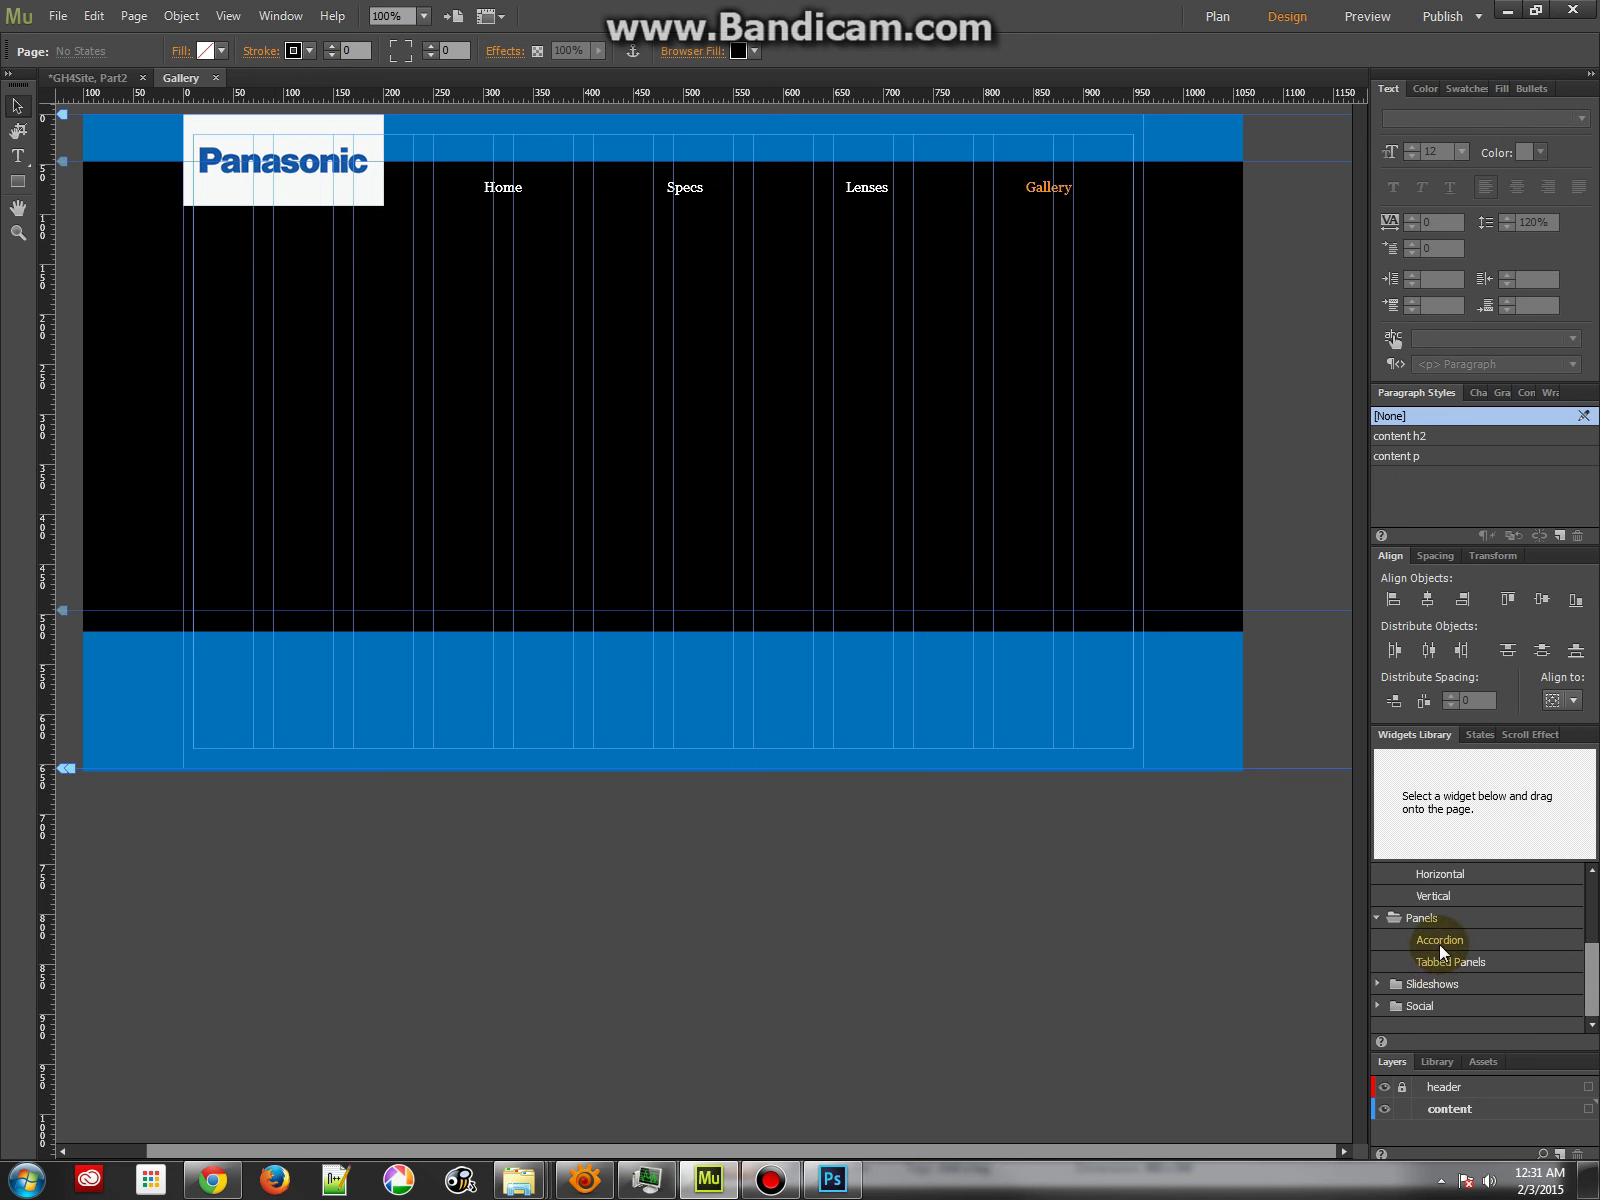
left_click(1376, 983)
left_click_drag(1592, 964, 1596, 1003)
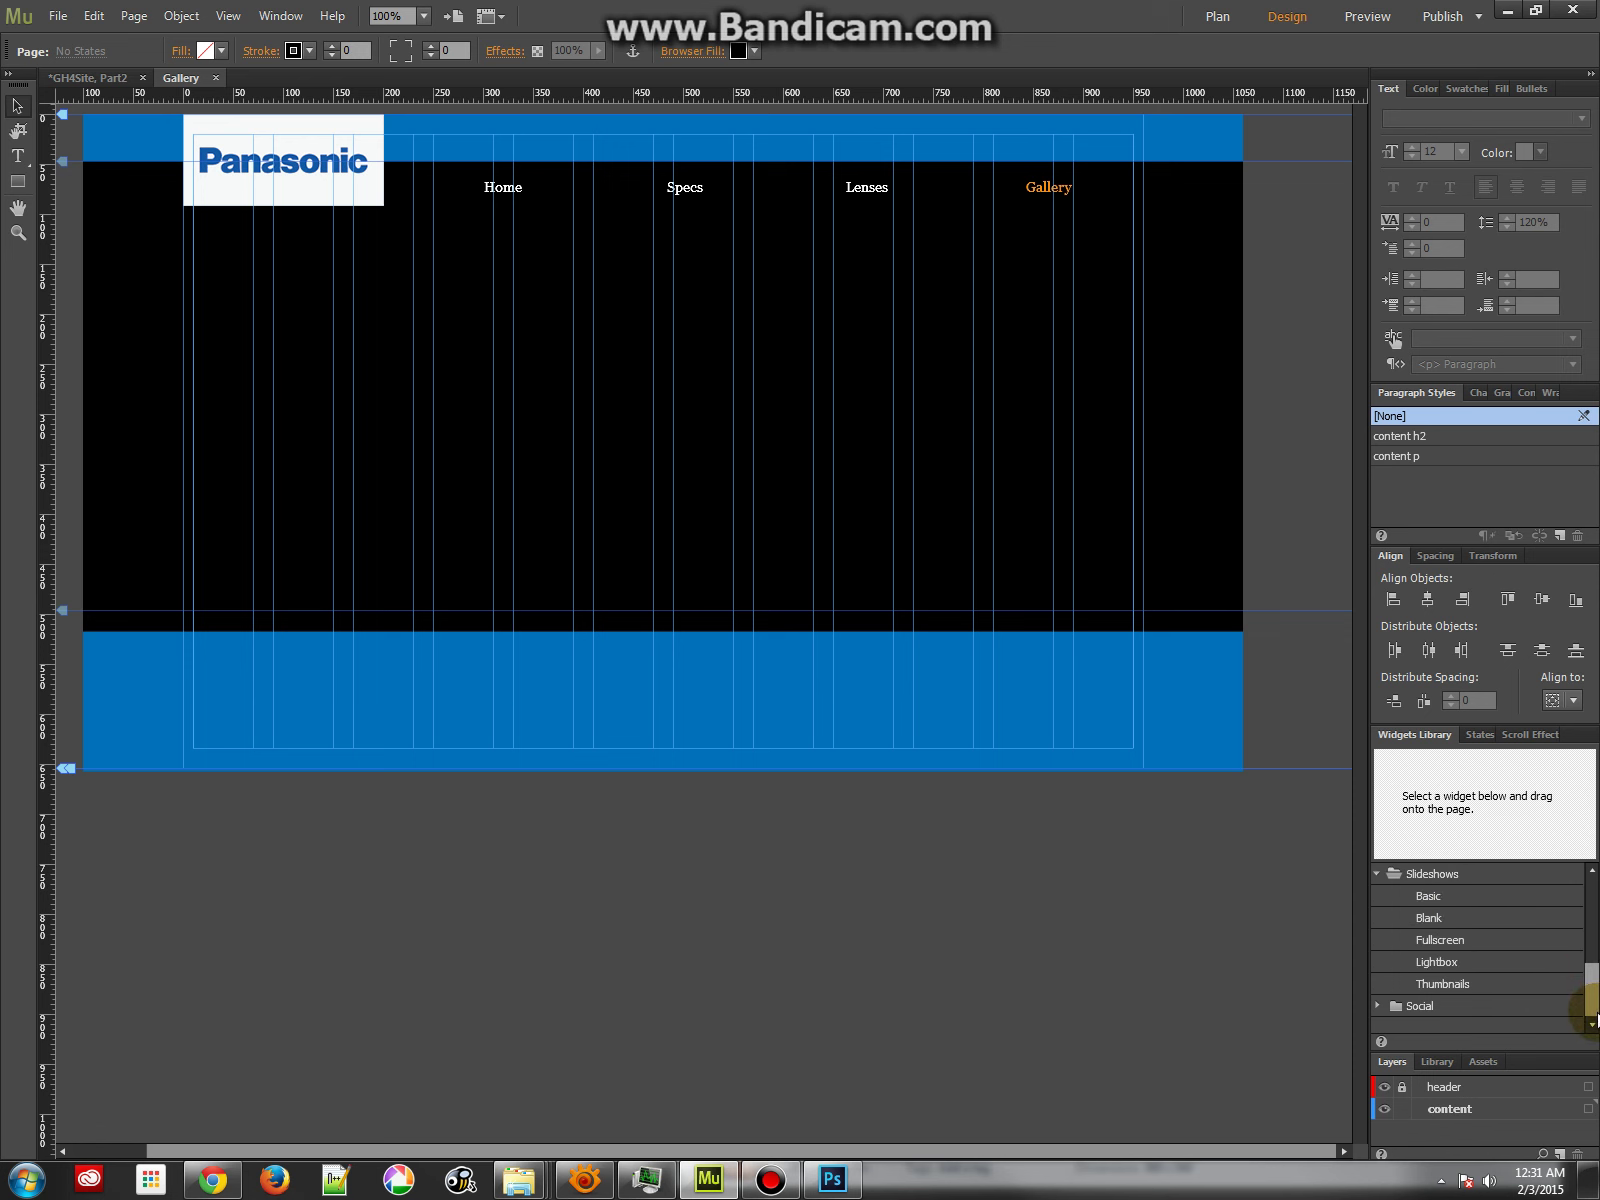
left_click(1436, 962)
left_click(1440, 941)
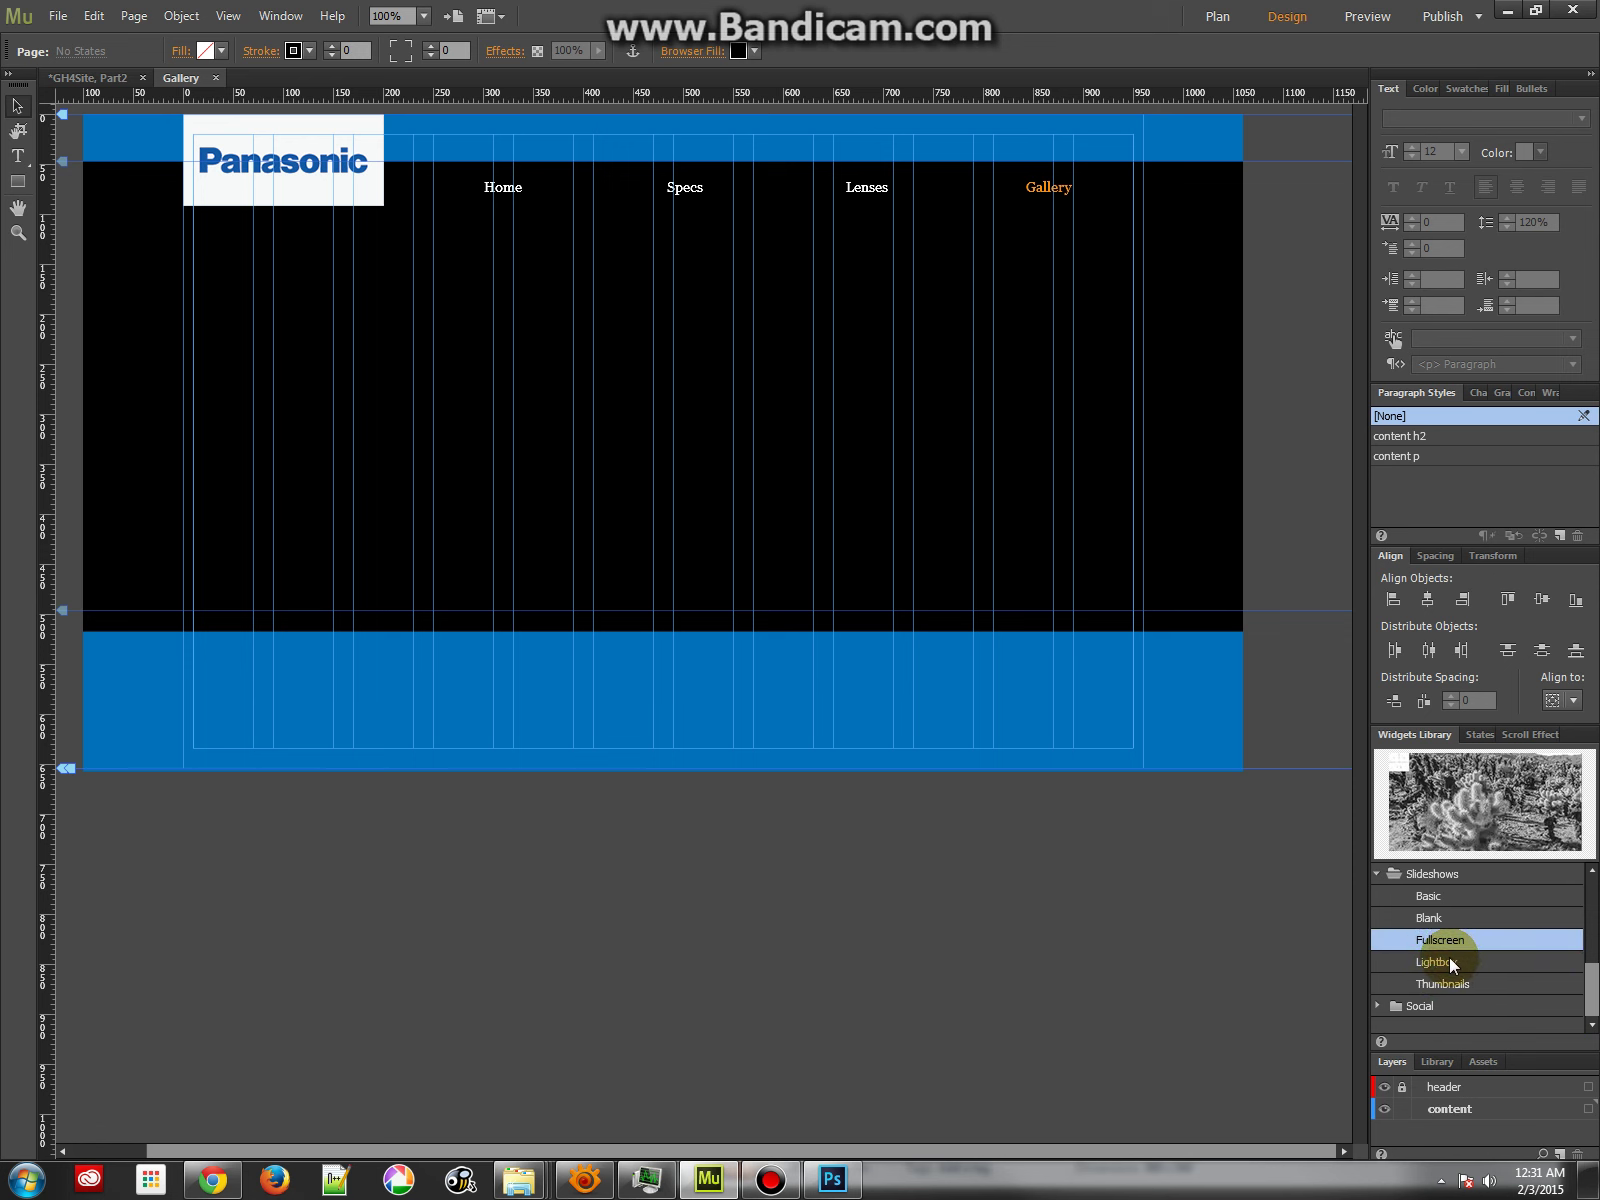
left_click(1449, 959)
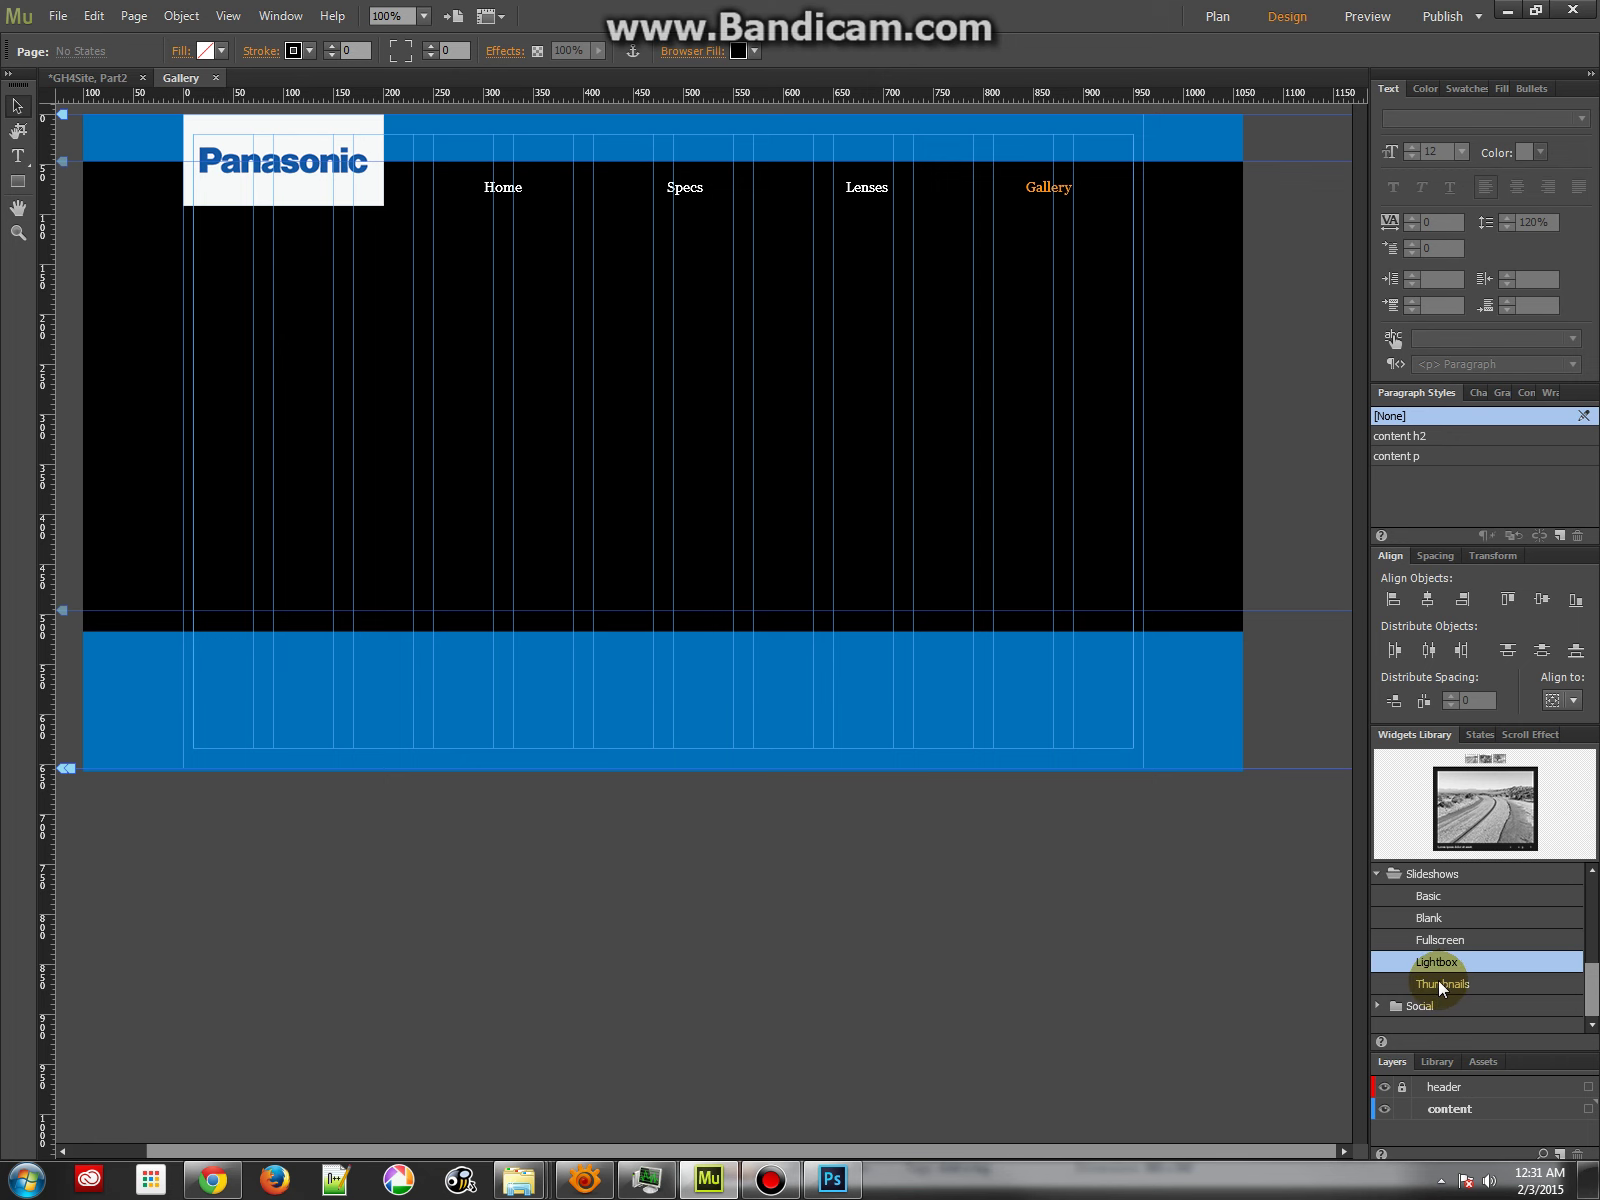
Place a Fullscreen slideshow widget on the Gallery page and delete it again.
left_click_drag(1444, 940, 552, 358)
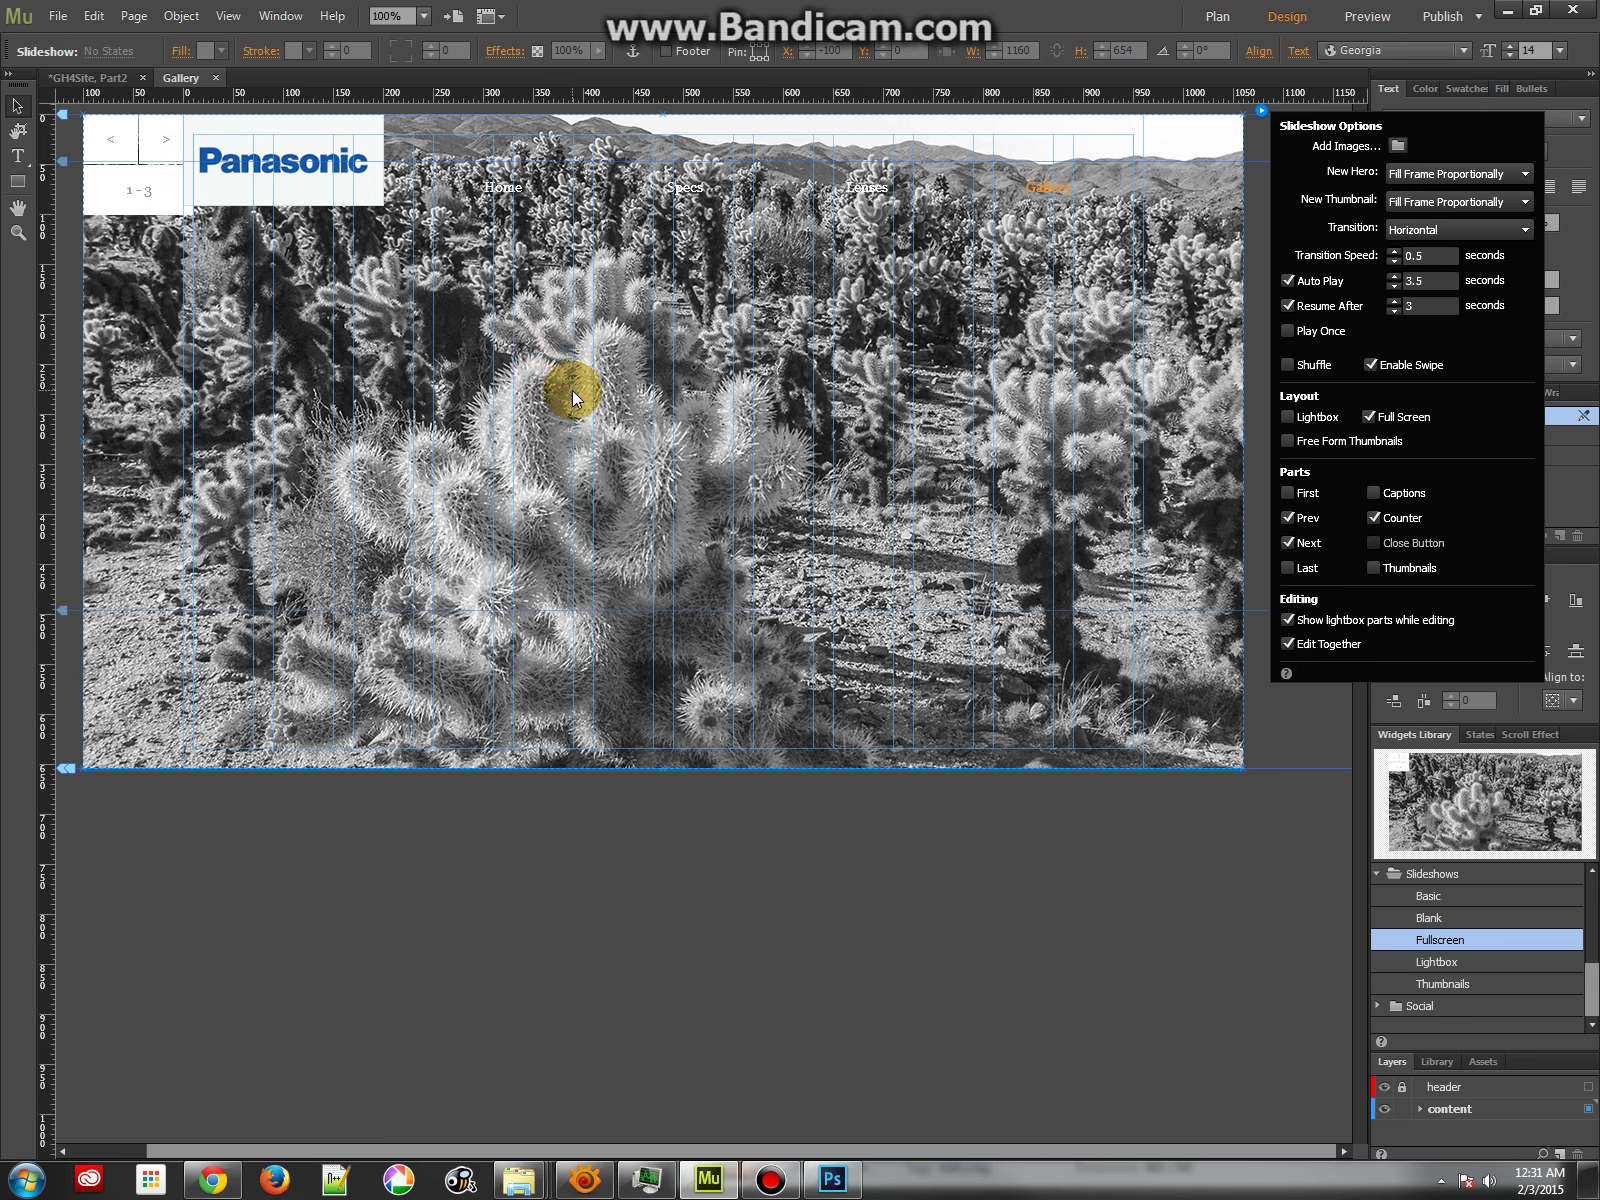
left_click(575, 403)
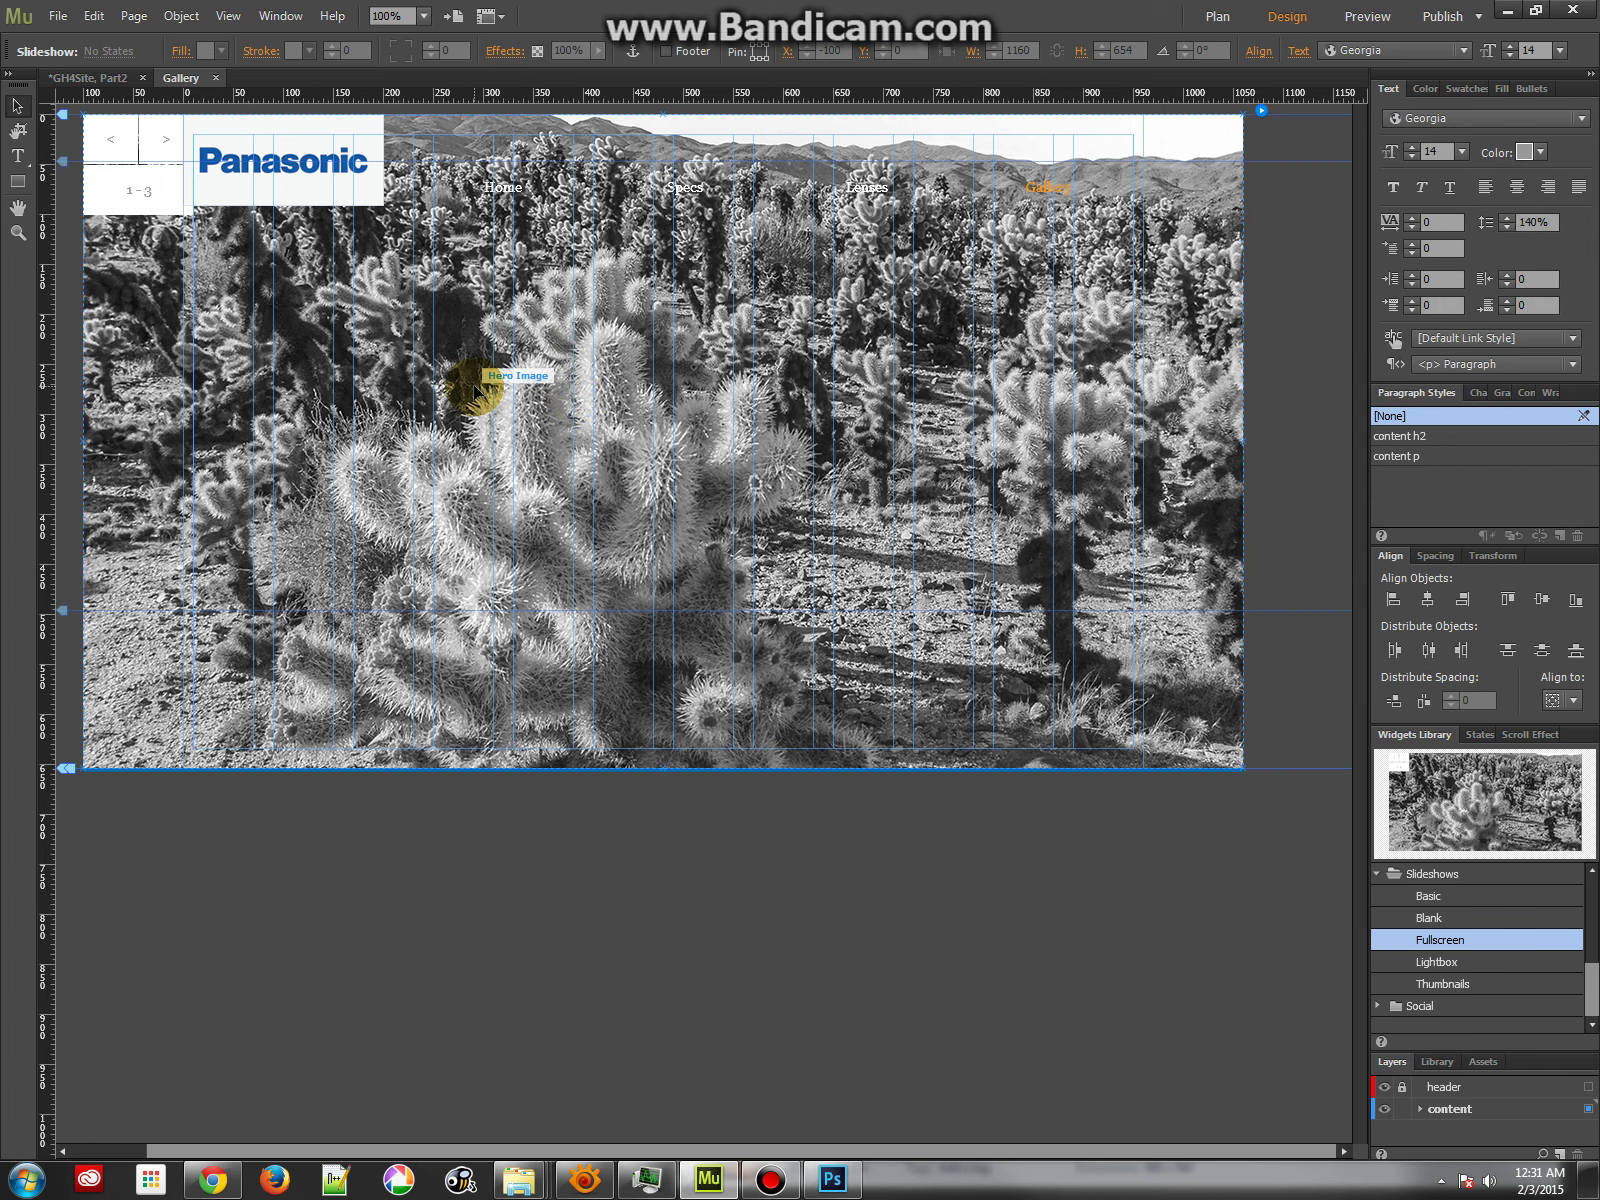
left_click(477, 366)
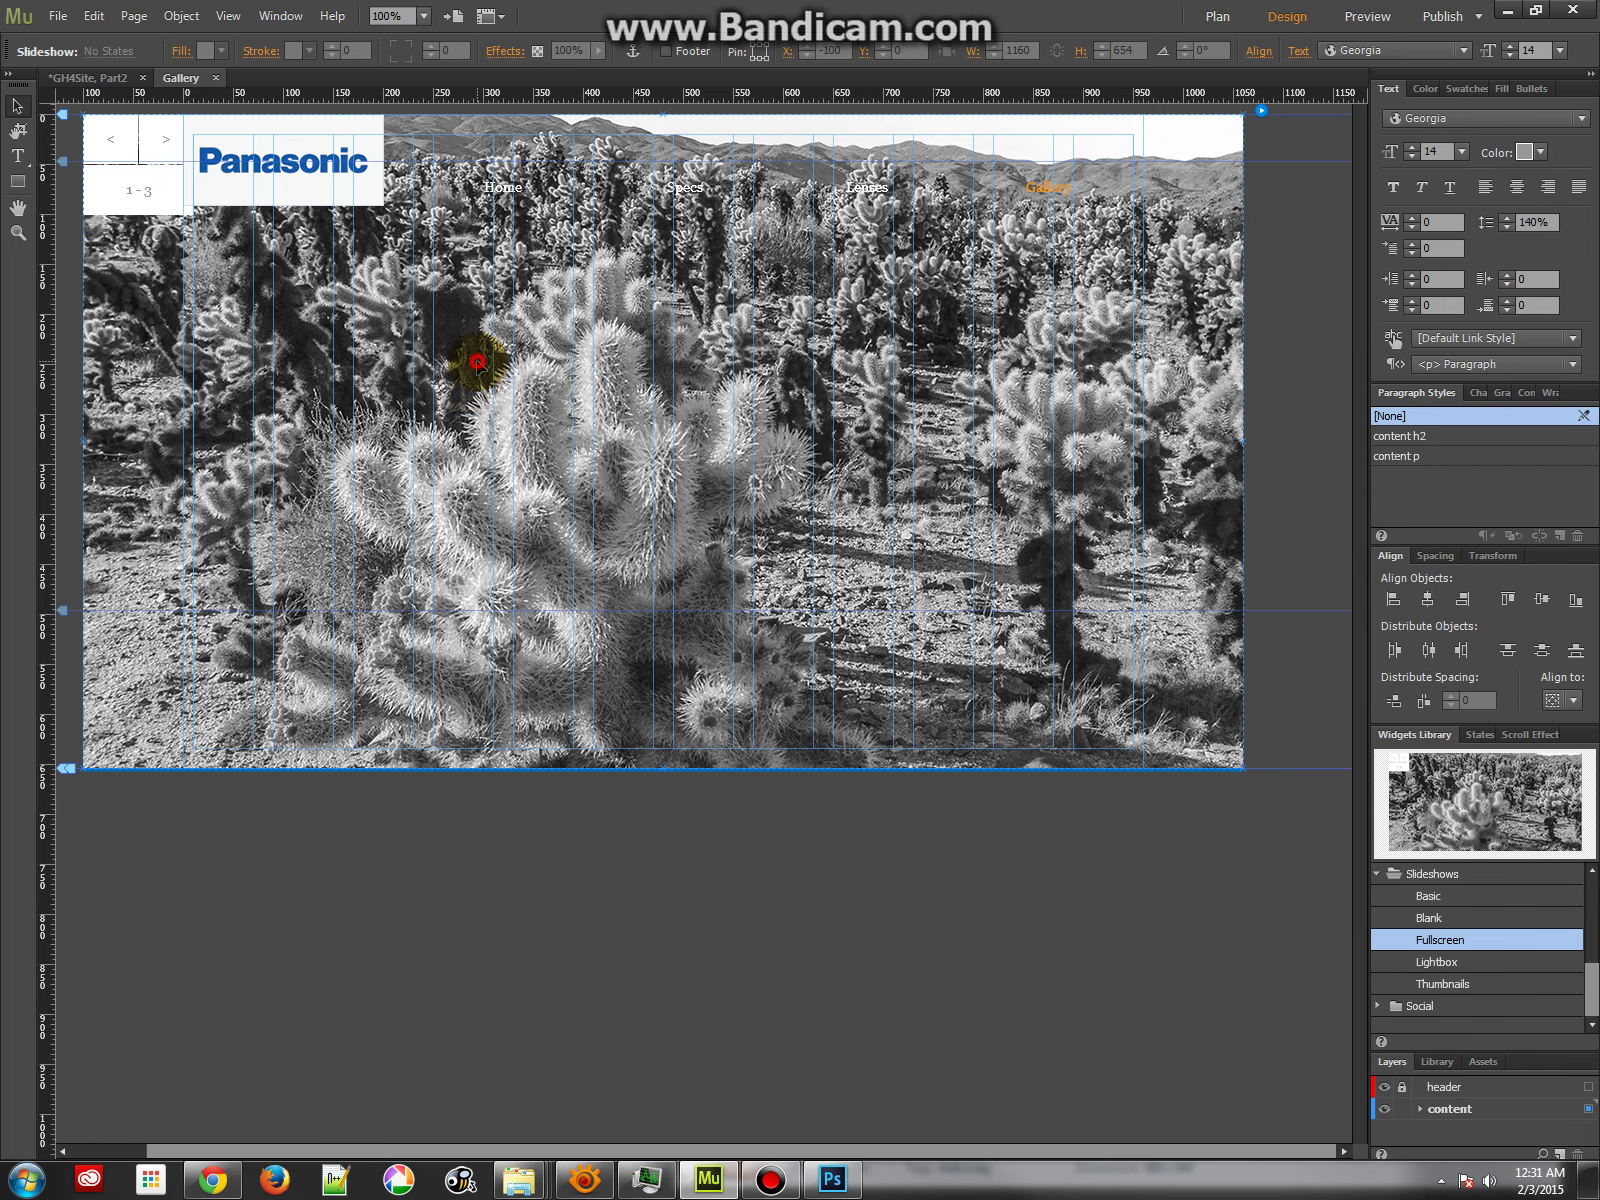
key("Delete")
Add a Lightbox slideshow to the Gallery page and stretch its thumbnail container to 950 by 185 px at X 0, Y 204.
left_click_drag(1444, 962, 446, 432)
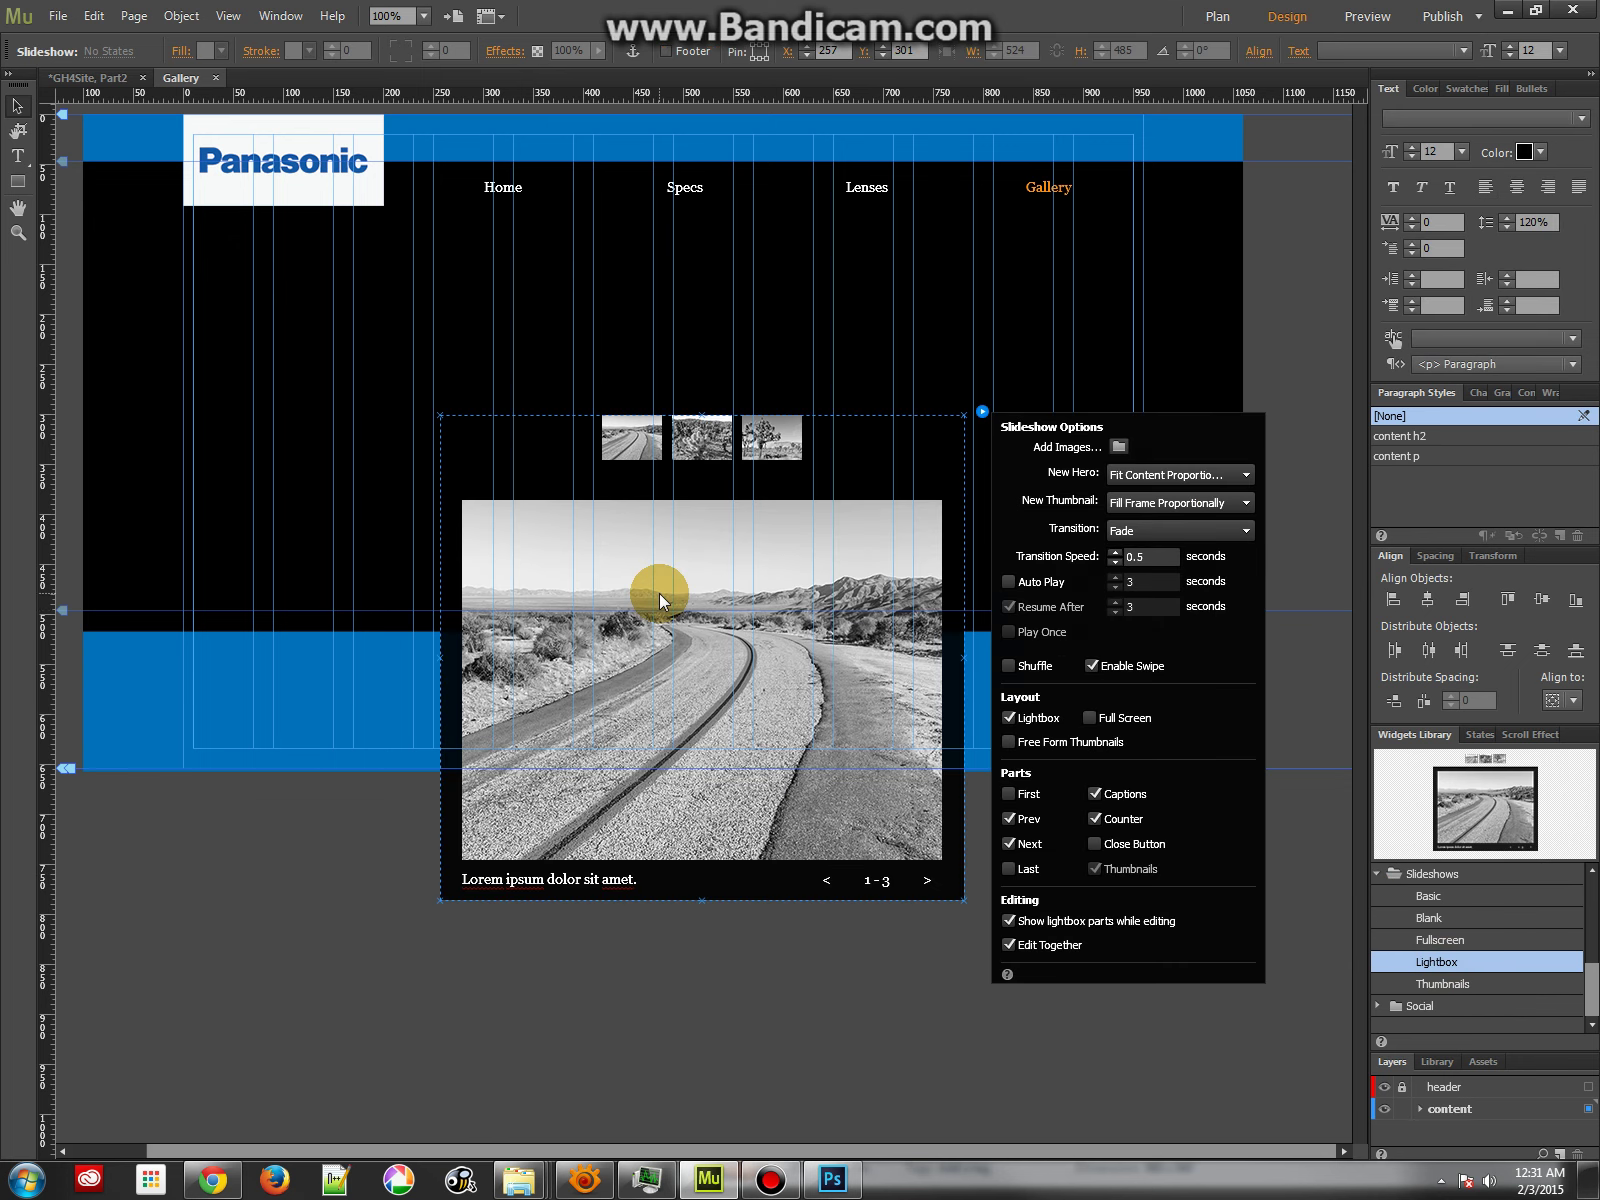
left_click_drag(686, 538, 526, 532)
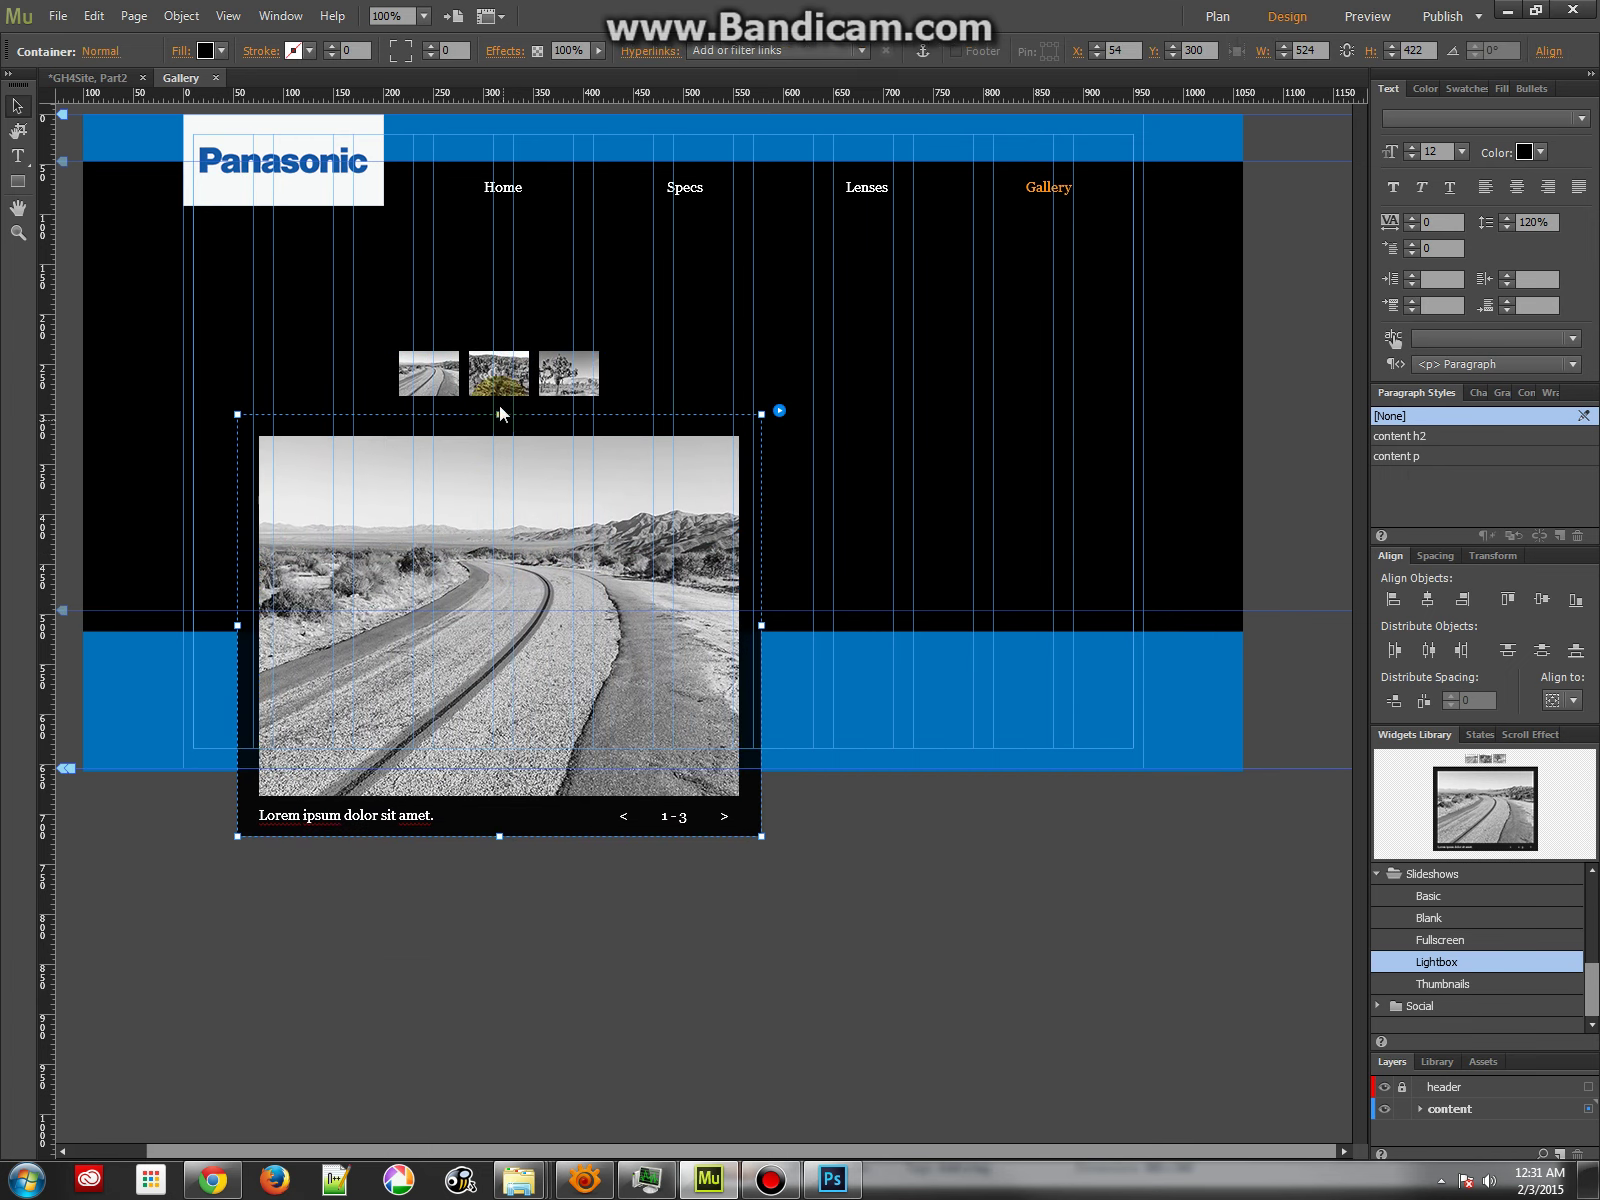
left_click(448, 379)
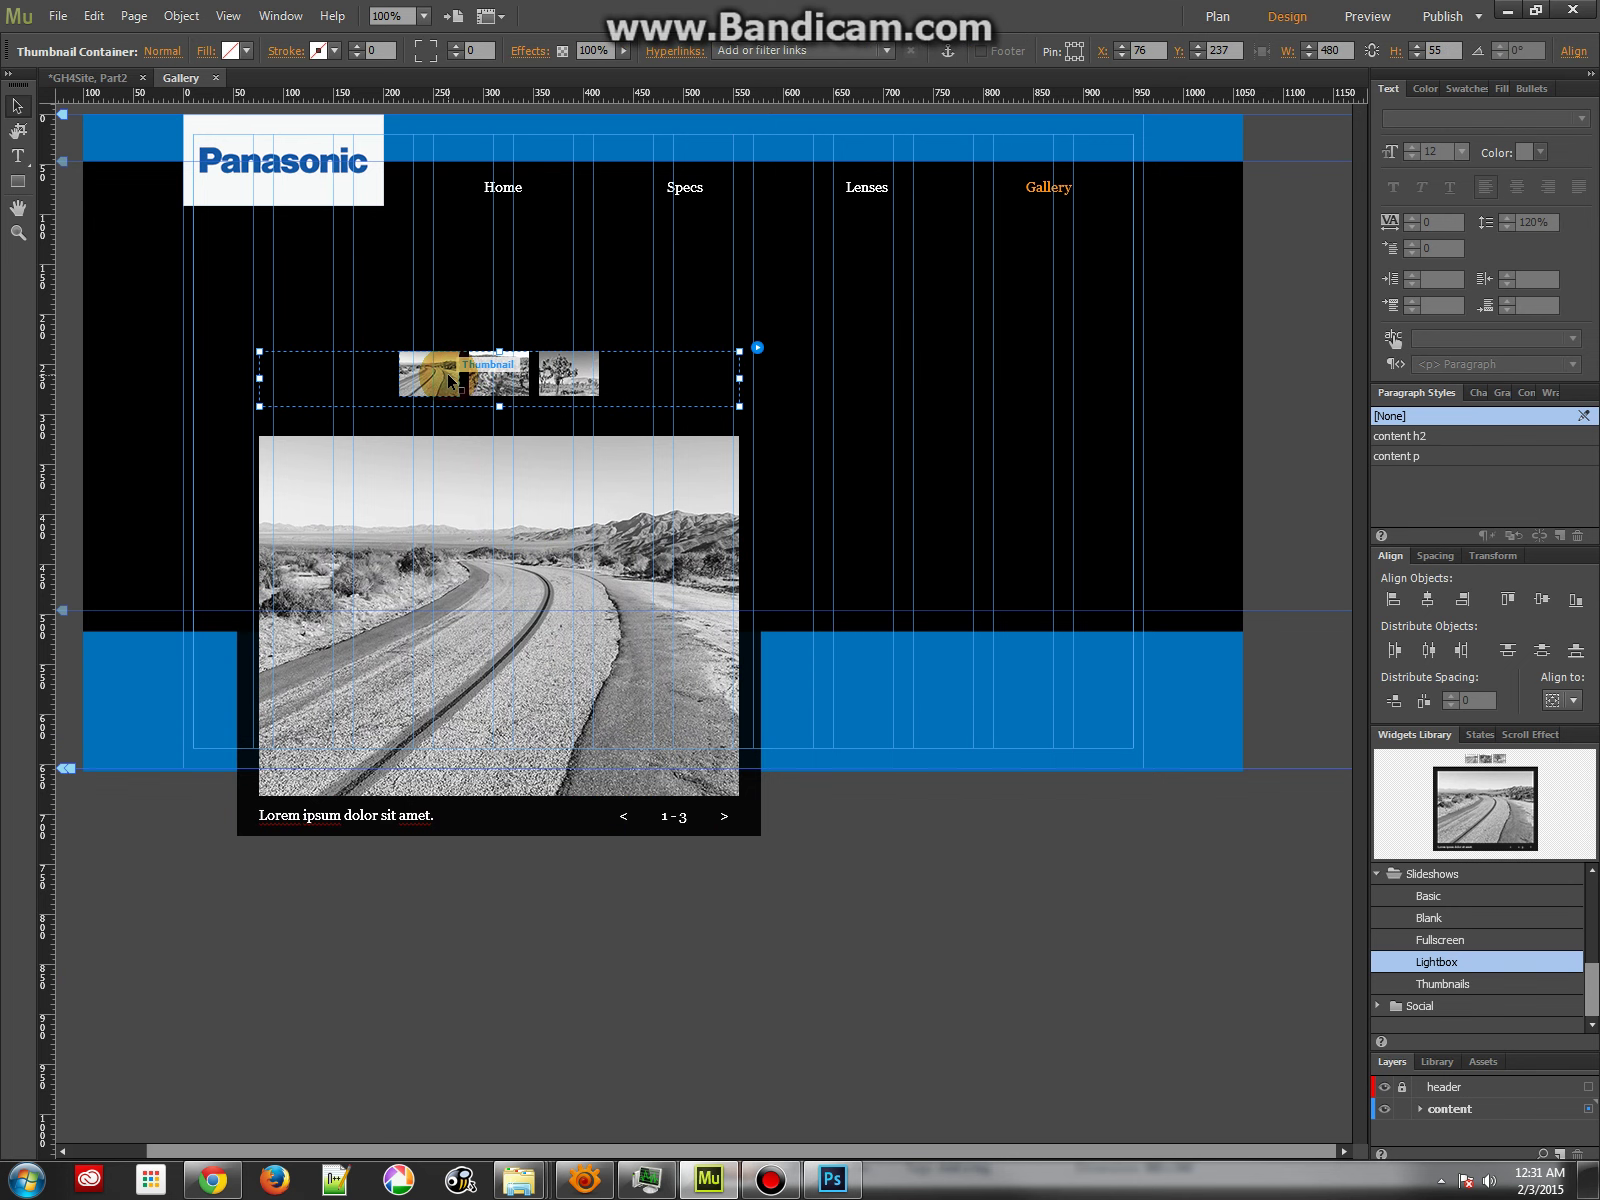
left_click_drag(740, 407, 1135, 507)
left_click_drag(259, 351, 182, 318)
Enlarge the slideshow thumbnails to 150 by 112 px.
left_click(588, 340)
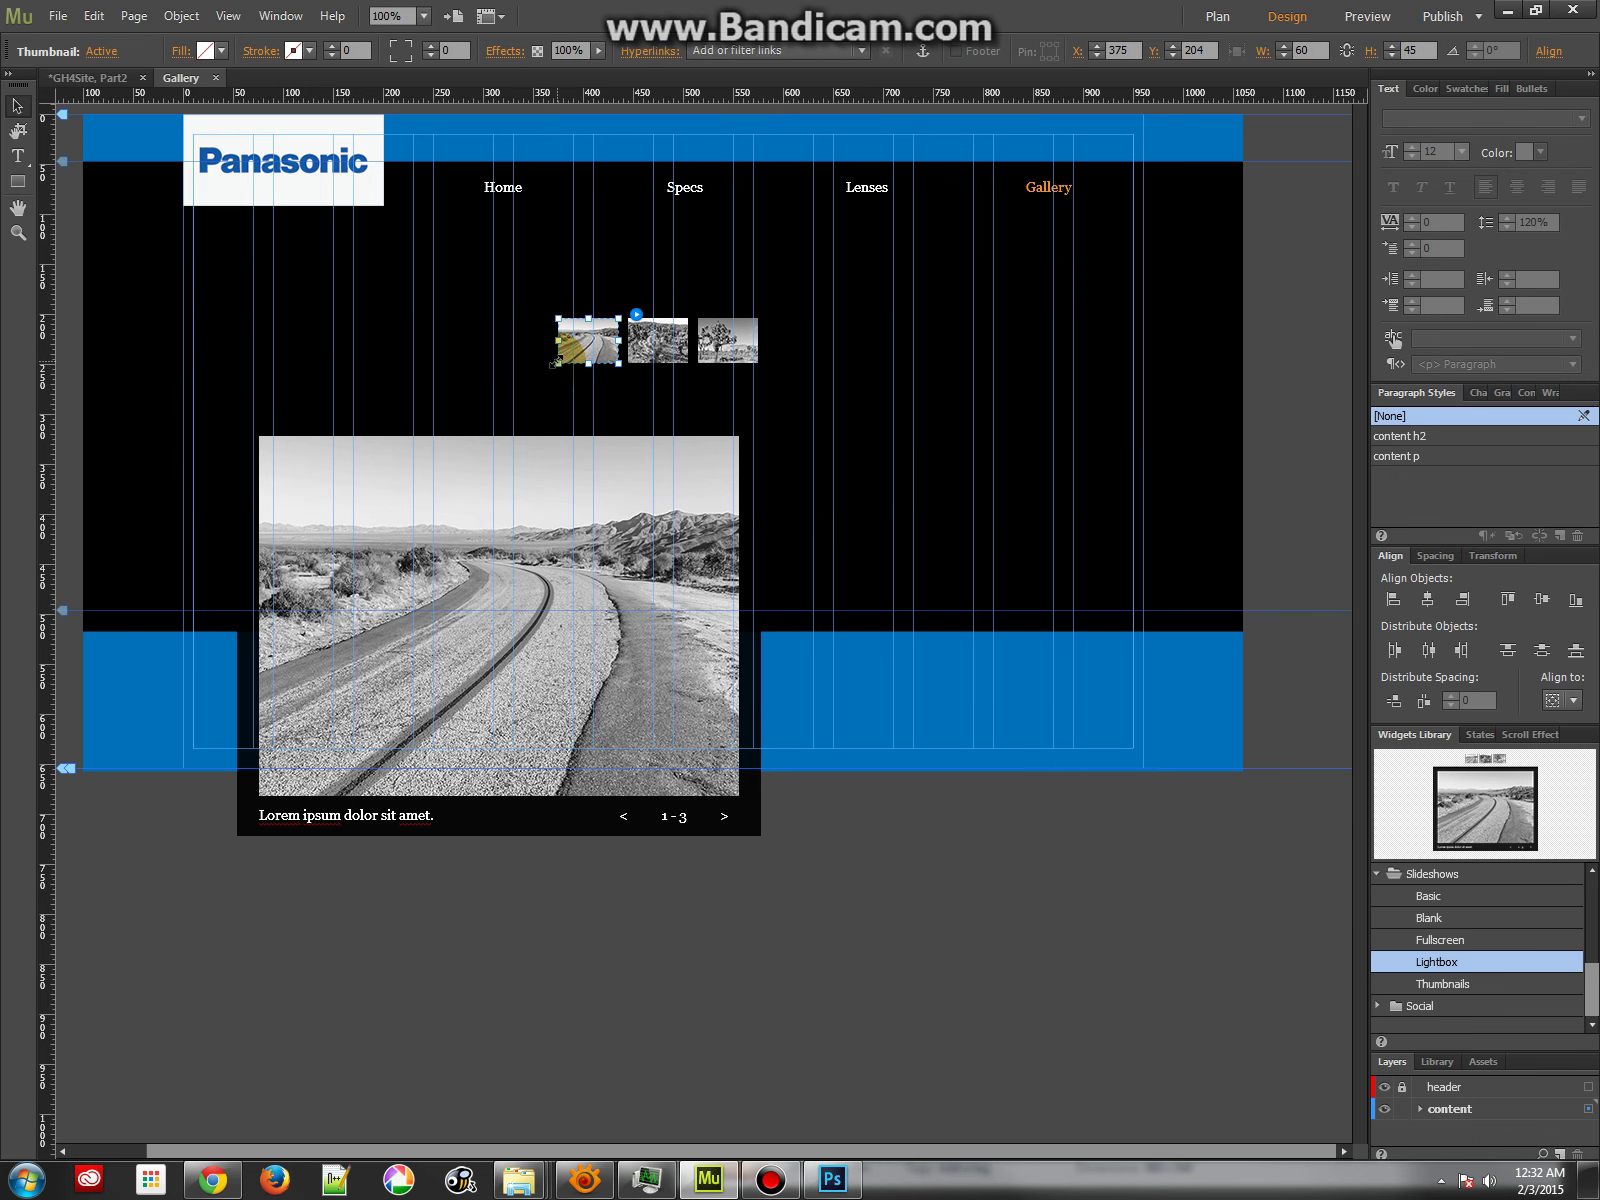
left_click_drag(557, 362, 583, 393)
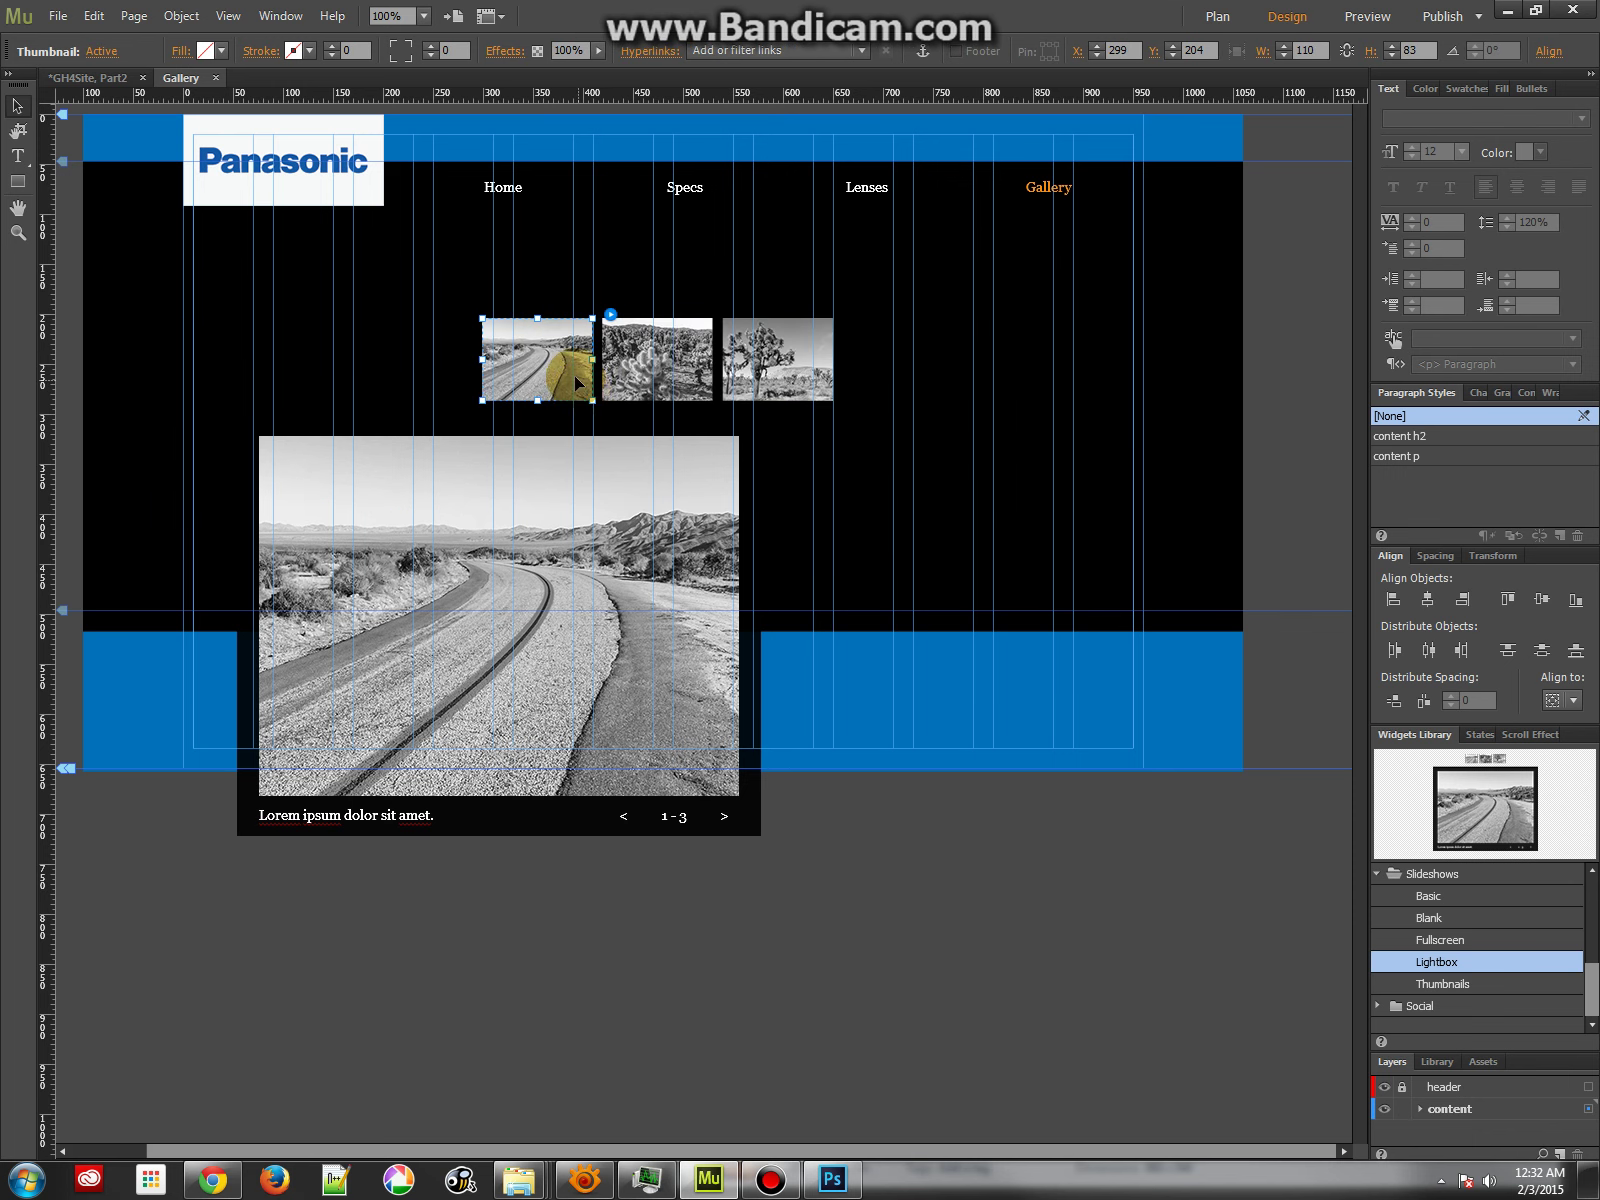
left_click_drag(482, 400, 443, 424)
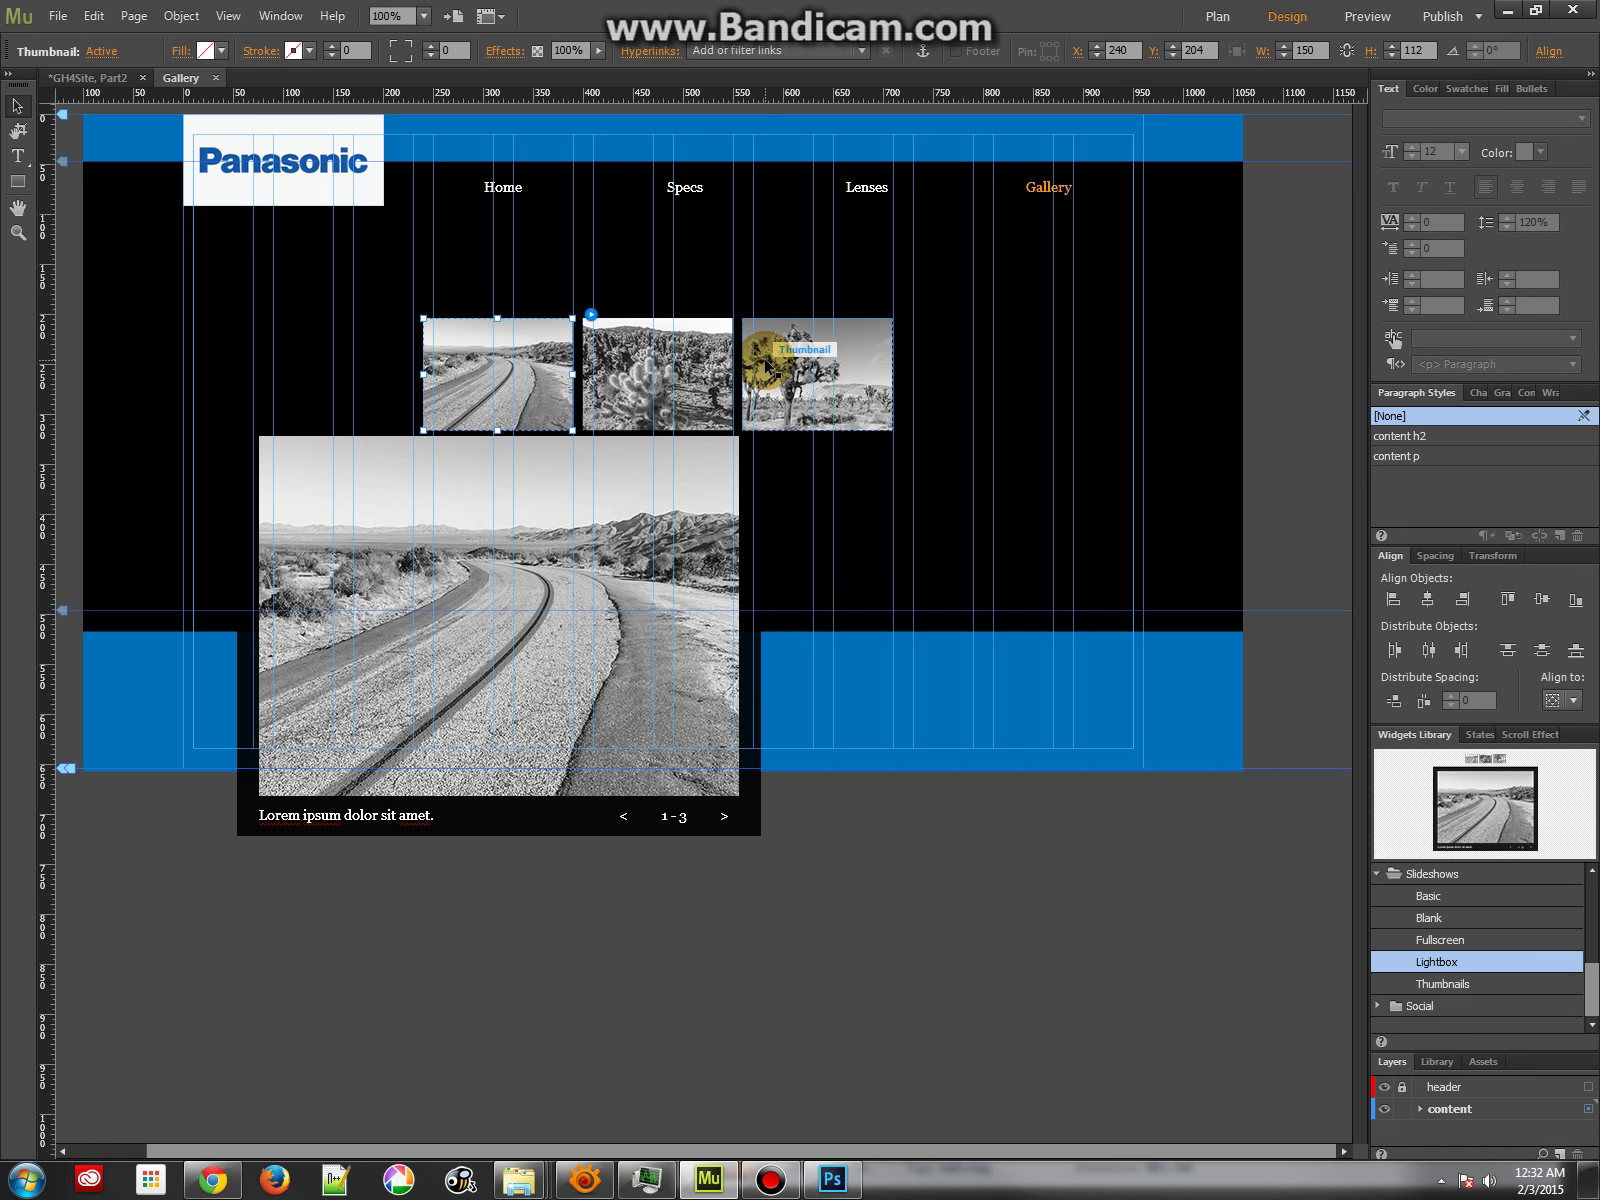
Add bird.jpg, cuba.jpg, eye.jpg and trout.jpg from the GH4Love Gallery photos-assets gallery folder to the slideshow.
left_click(757, 501)
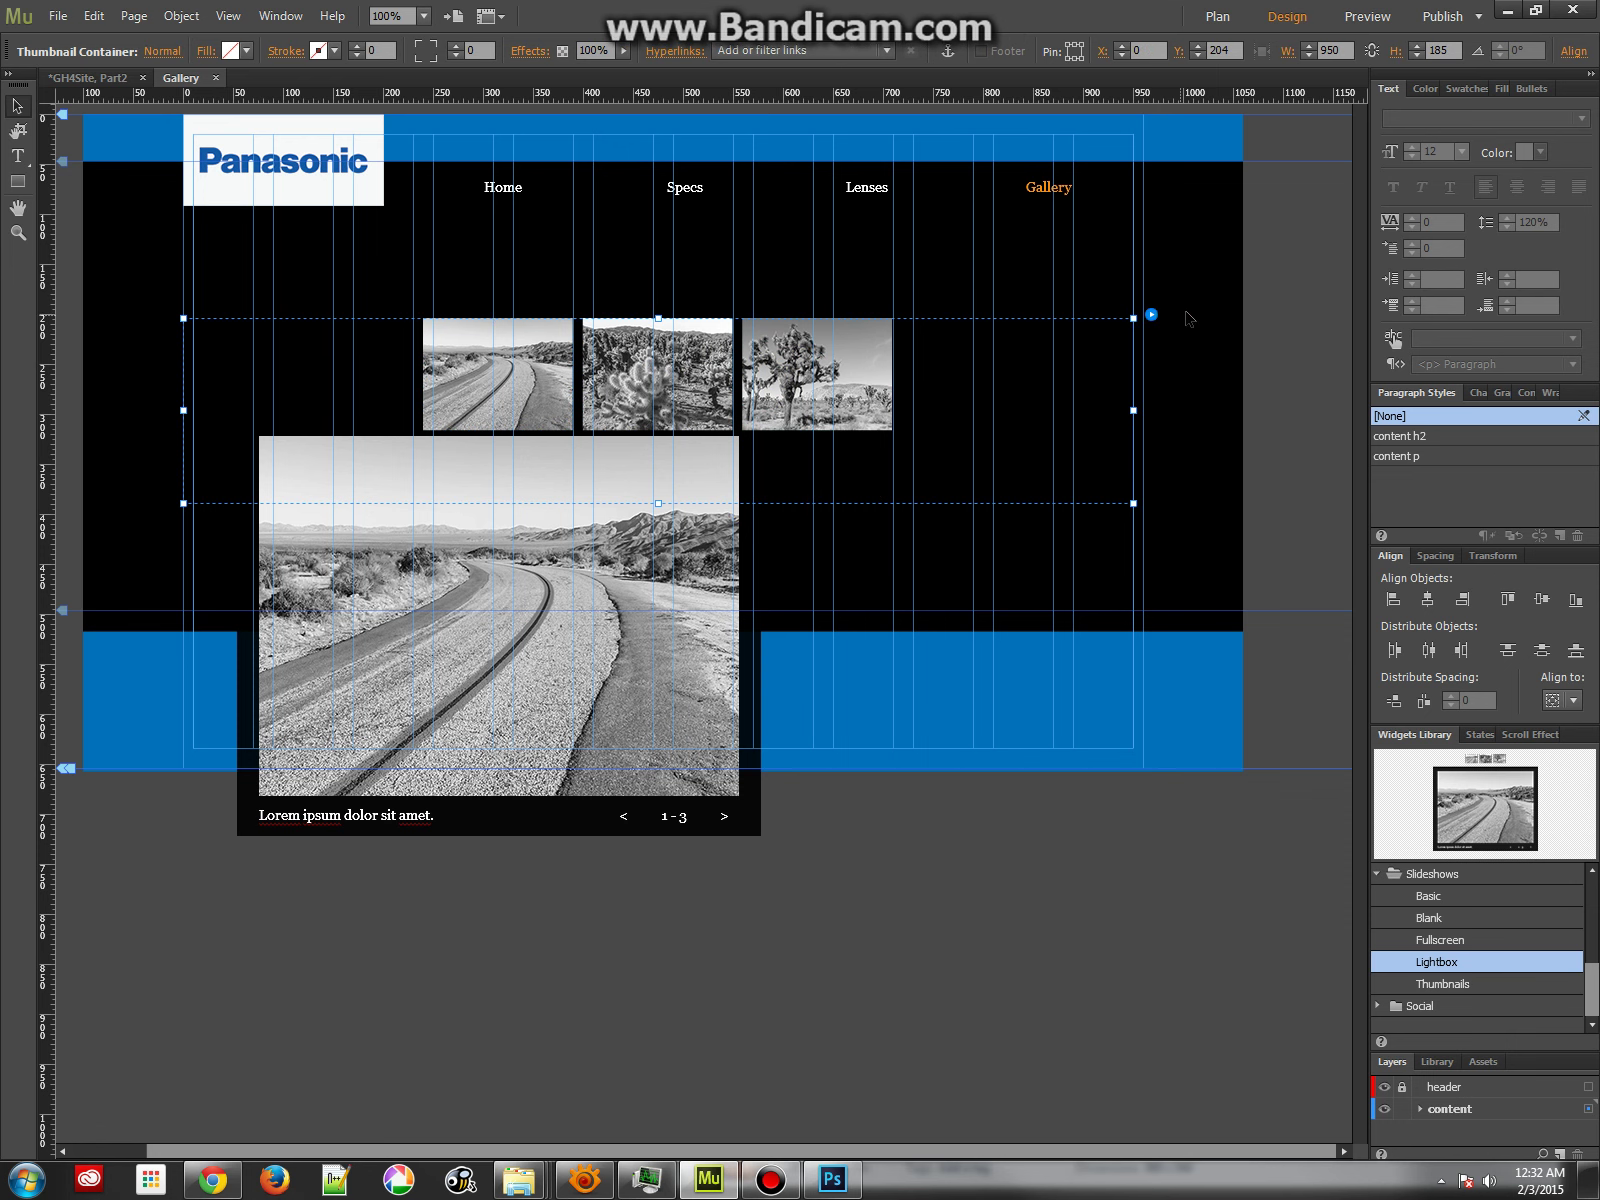
left_click(1151, 316)
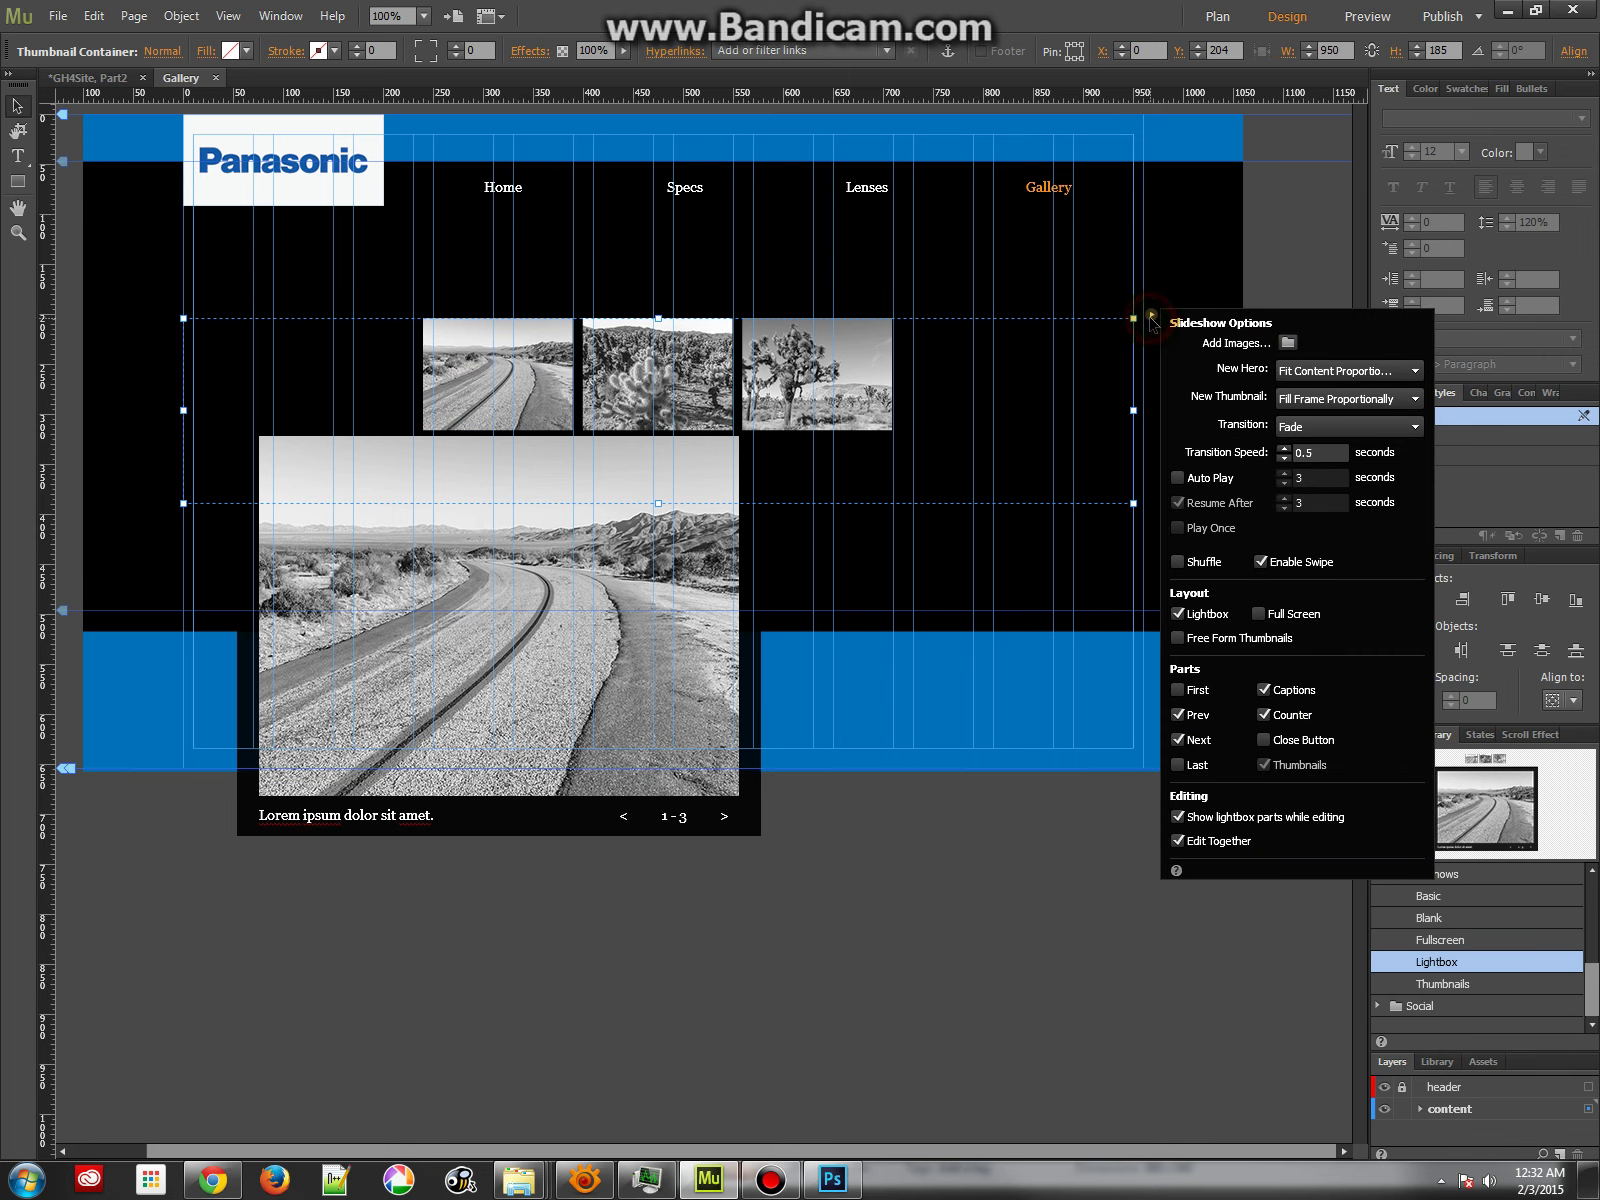
left_click(1288, 345)
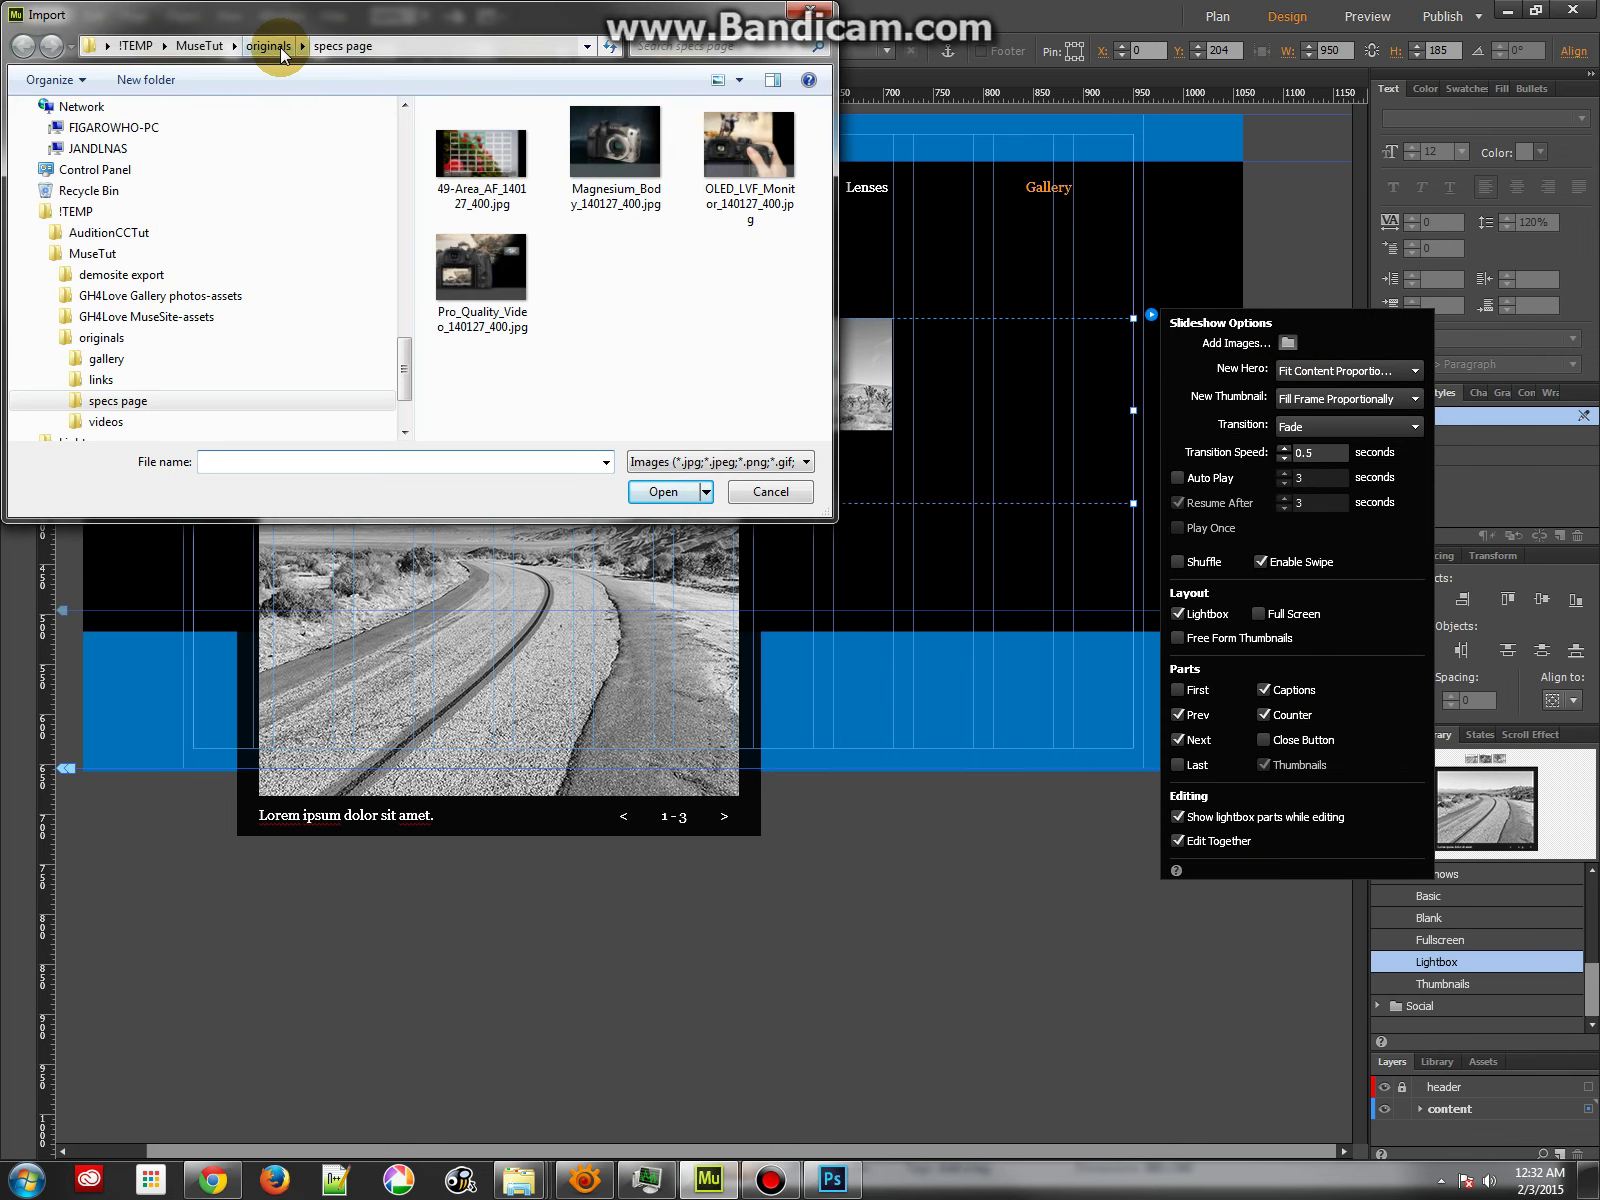
left_click(278, 47)
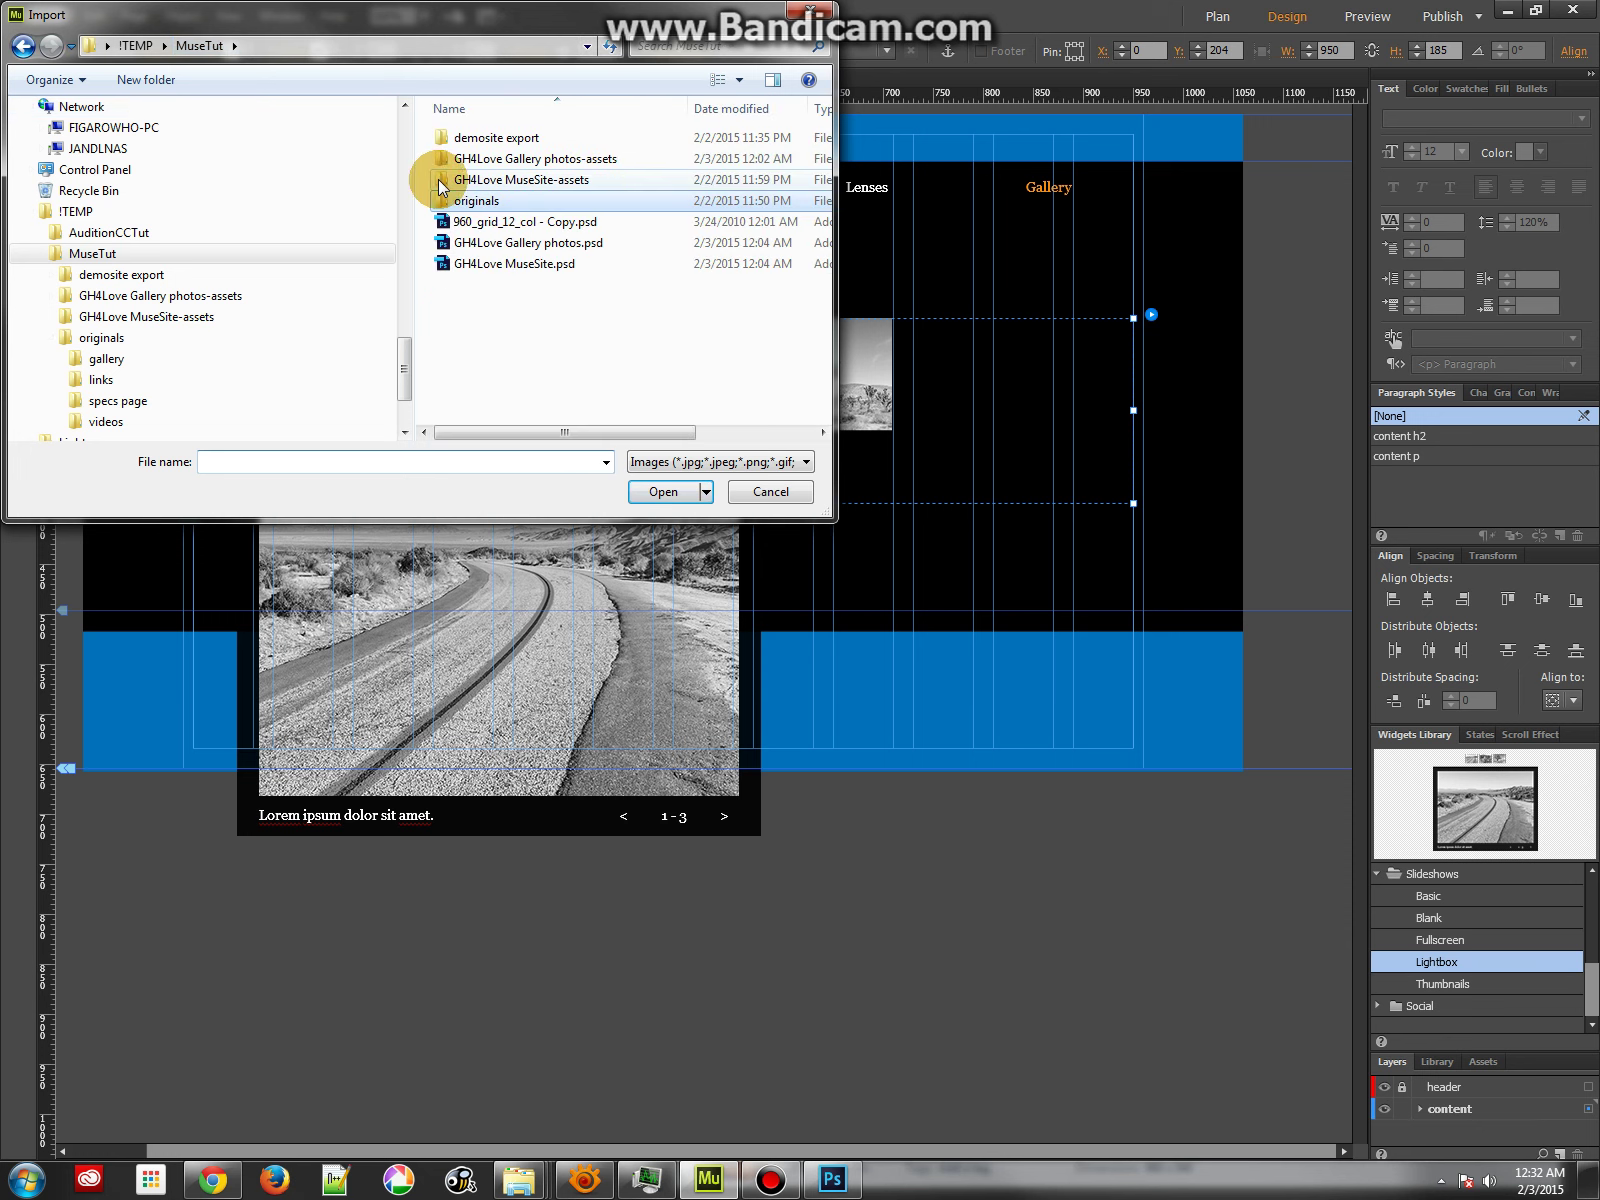
double_click(600, 160)
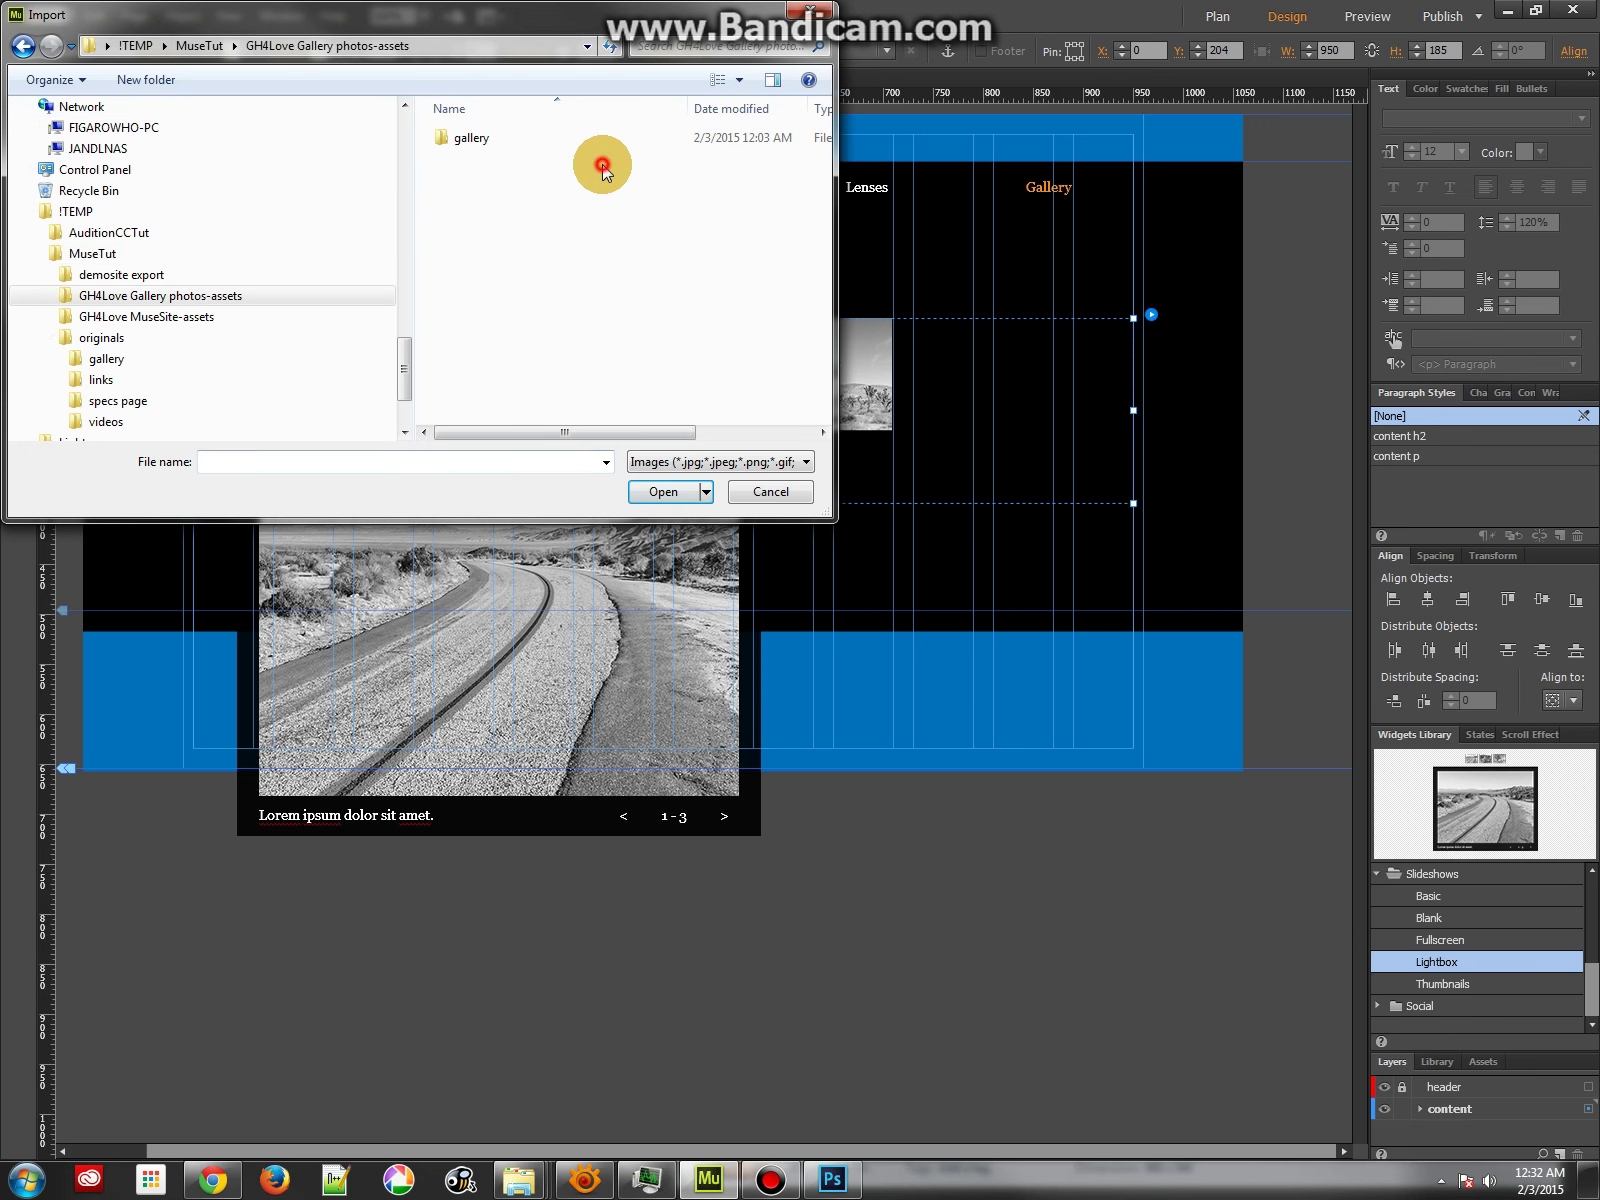
double_click(468, 139)
left_click(468, 139)
left_click(472, 194, "shift")
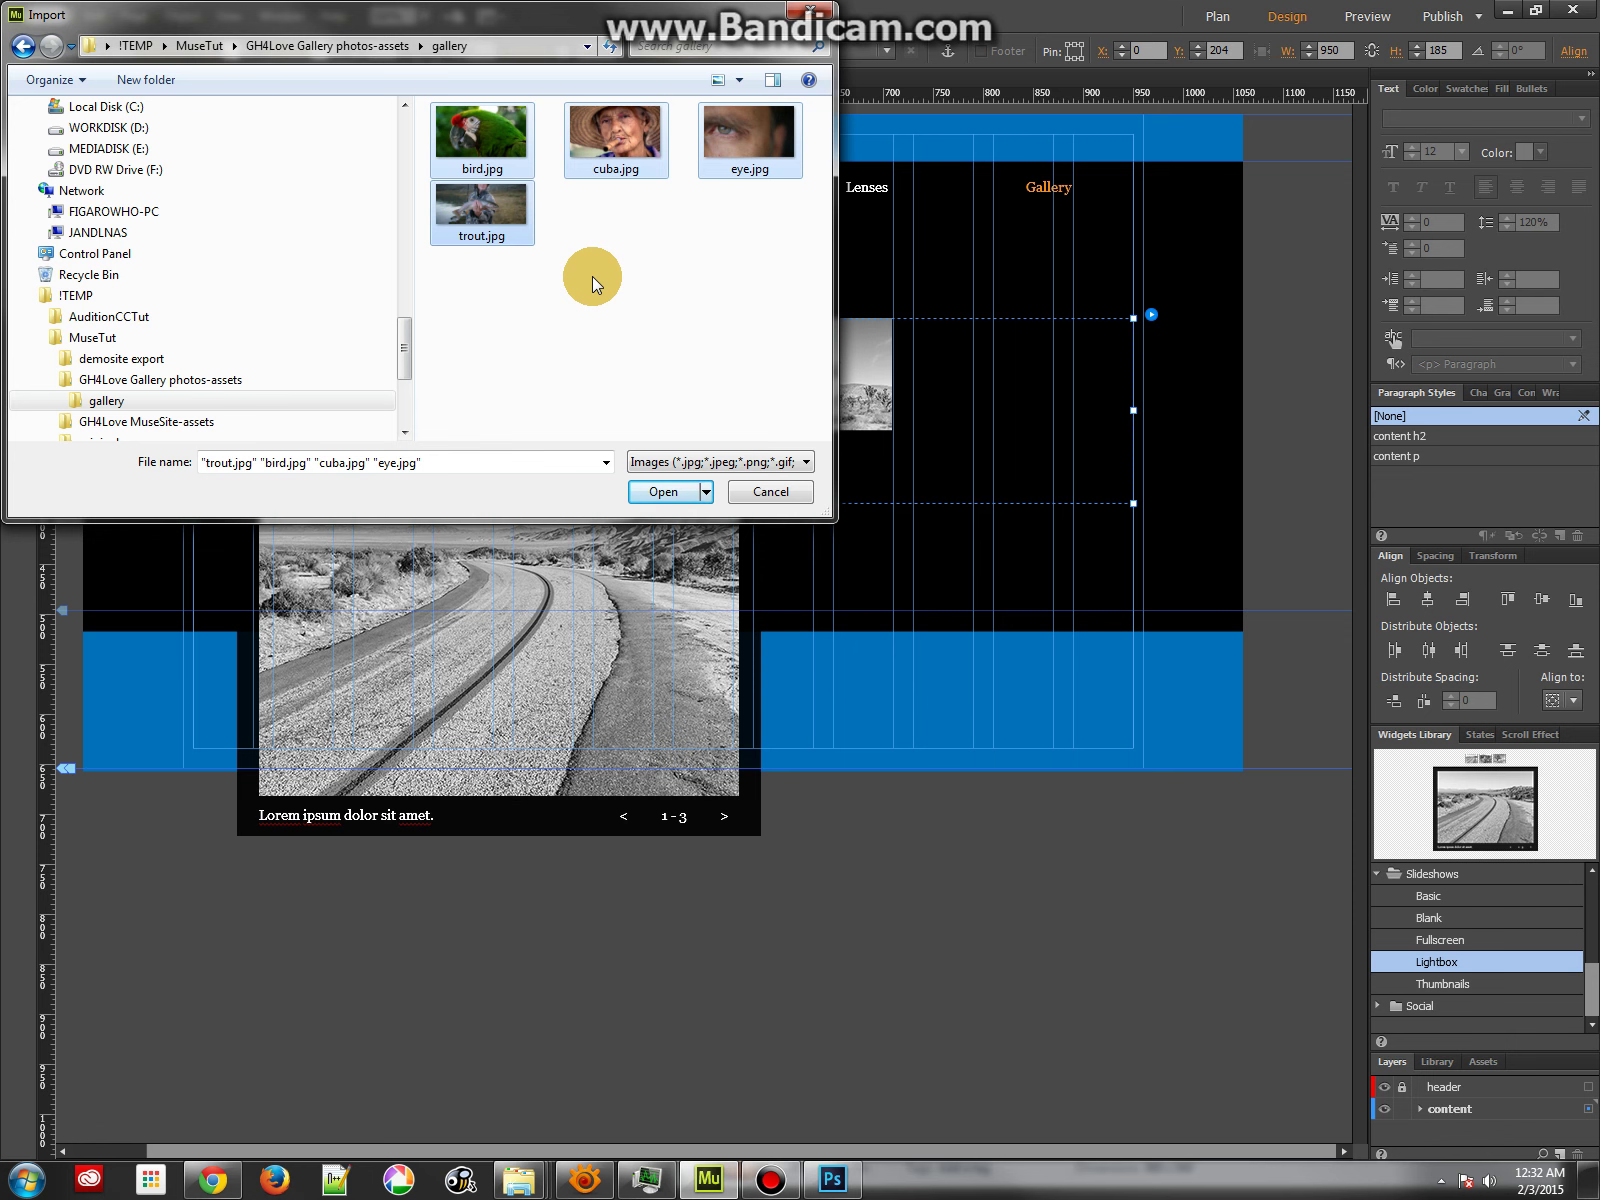
left_click(681, 495)
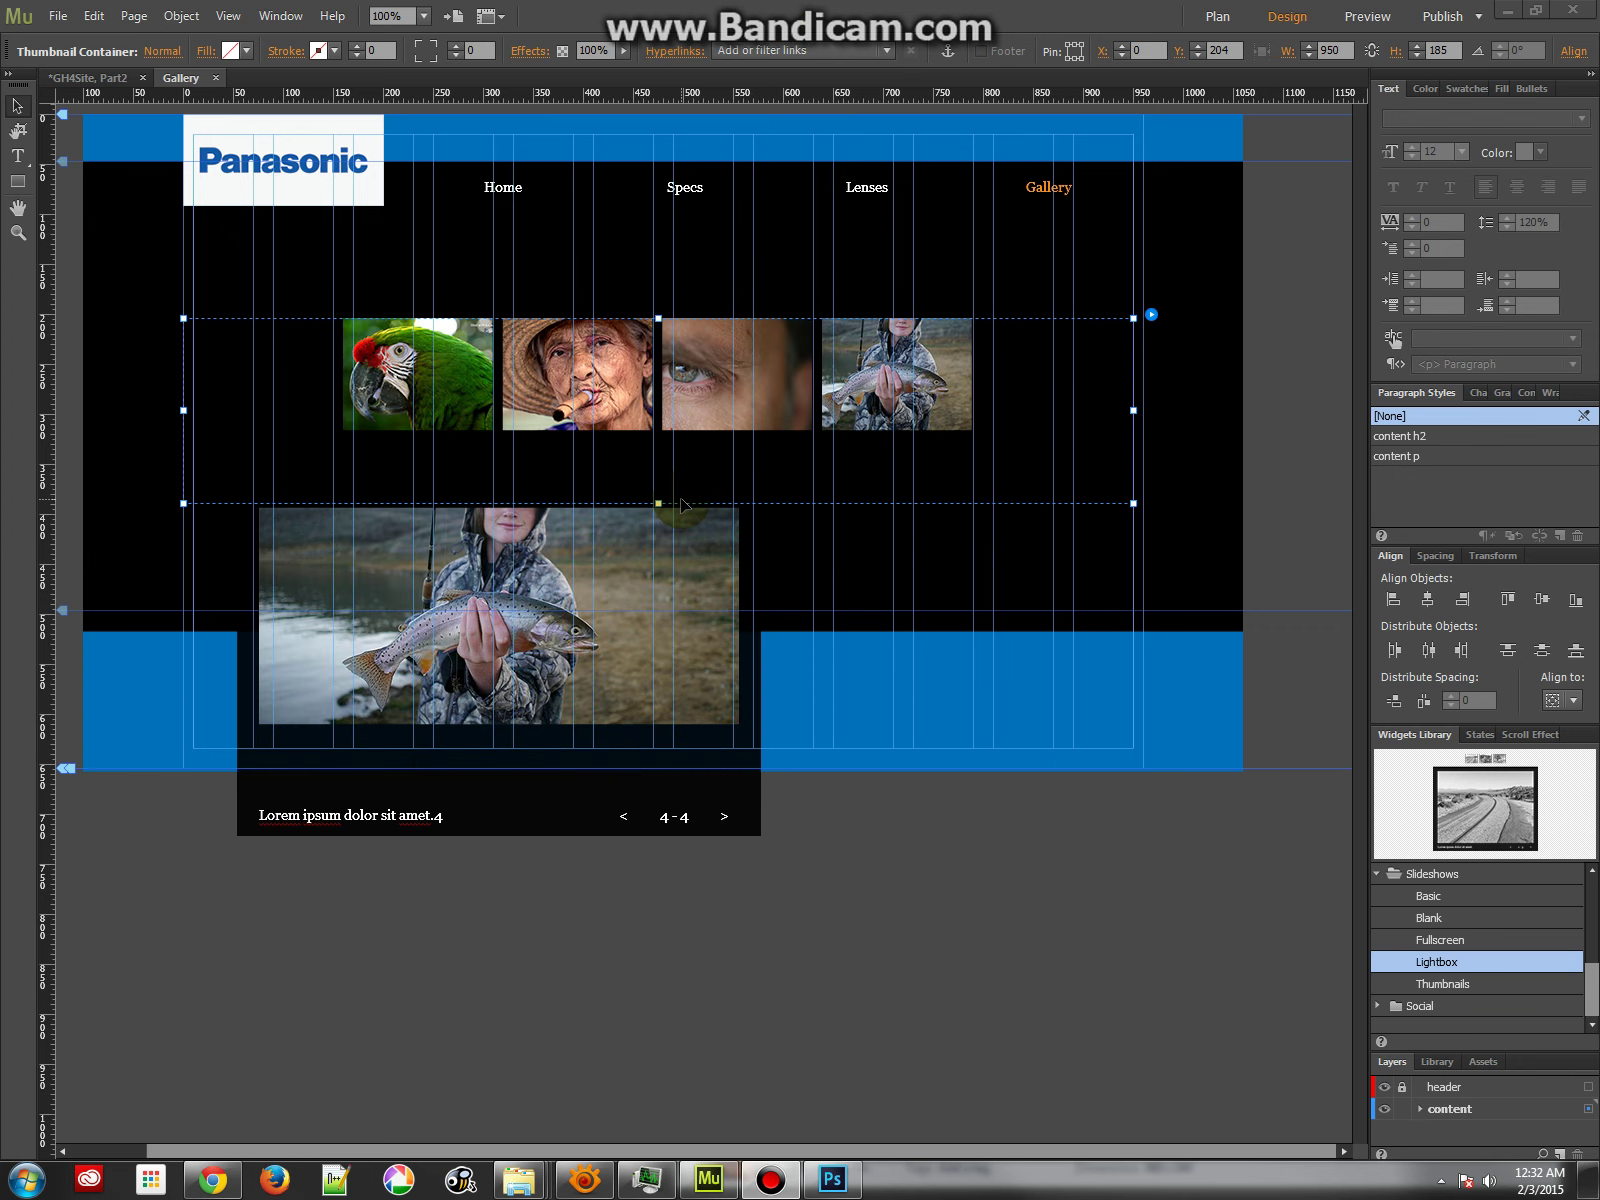
Reposition the trout and eye photos inside their thumbnail frames and save the site.
left_click(946, 370)
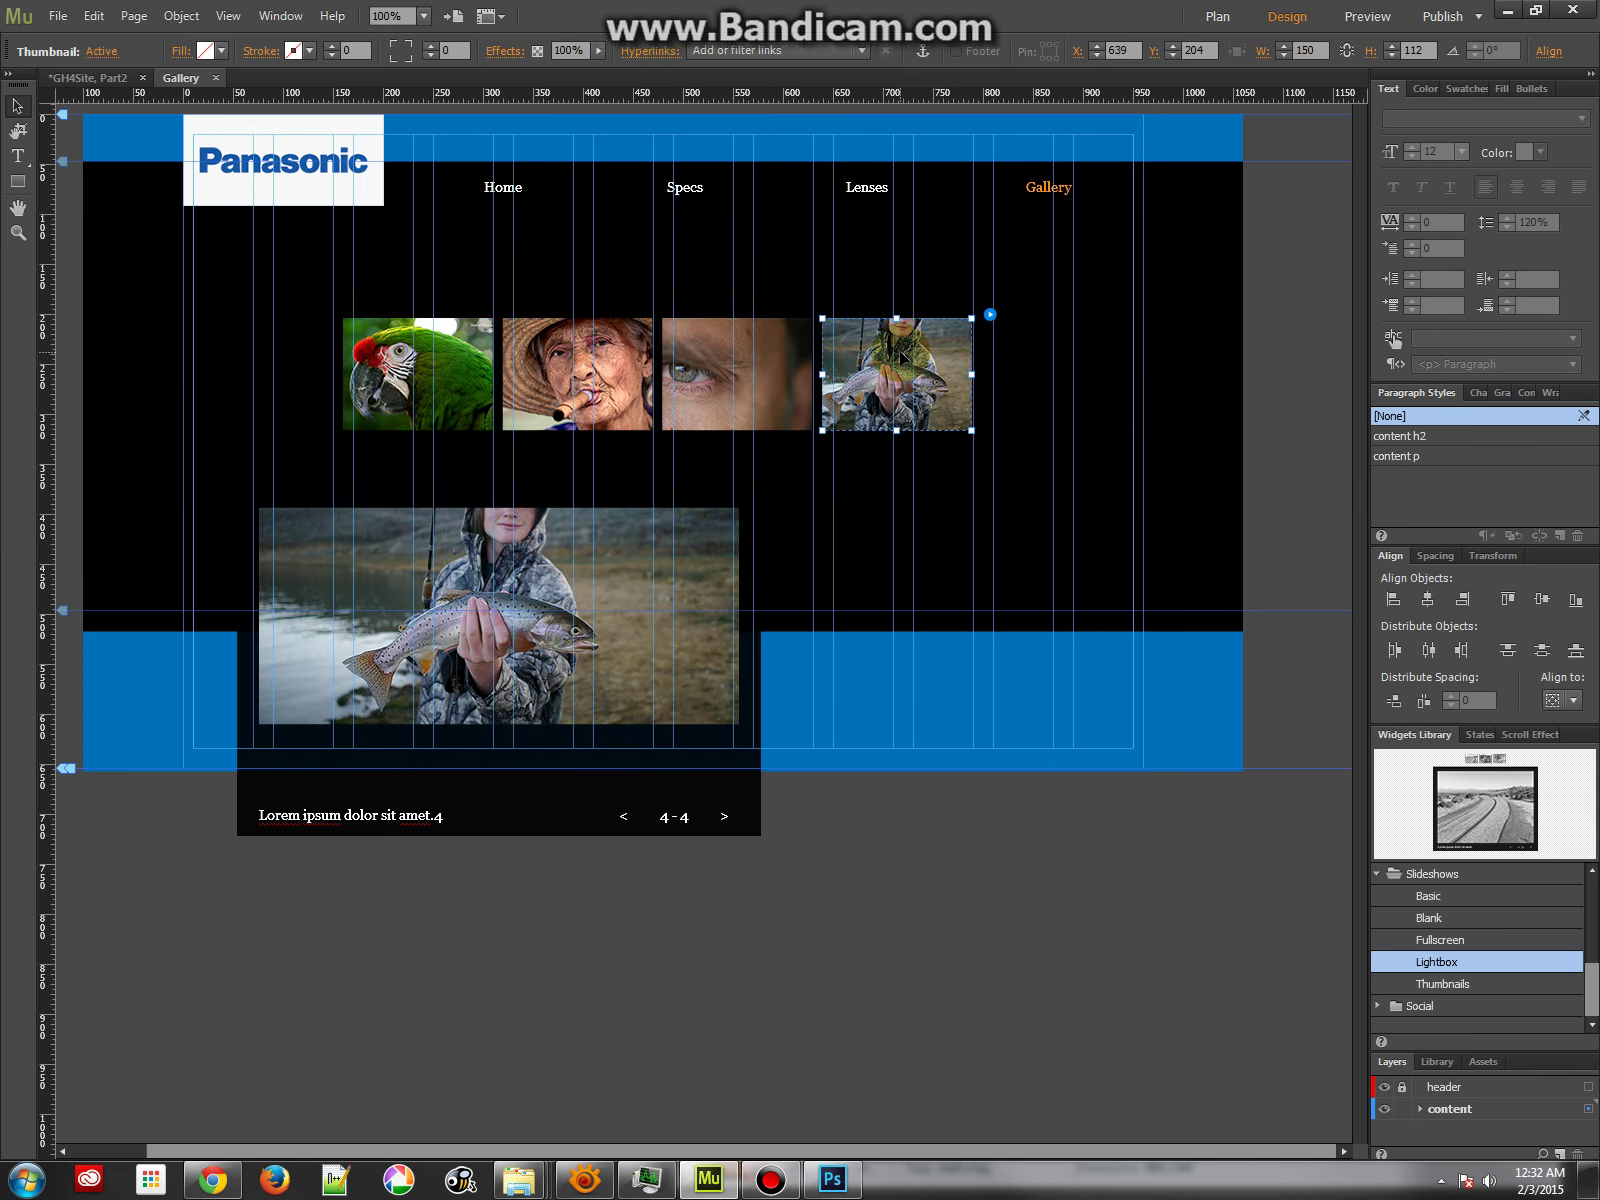
left_click(903, 357)
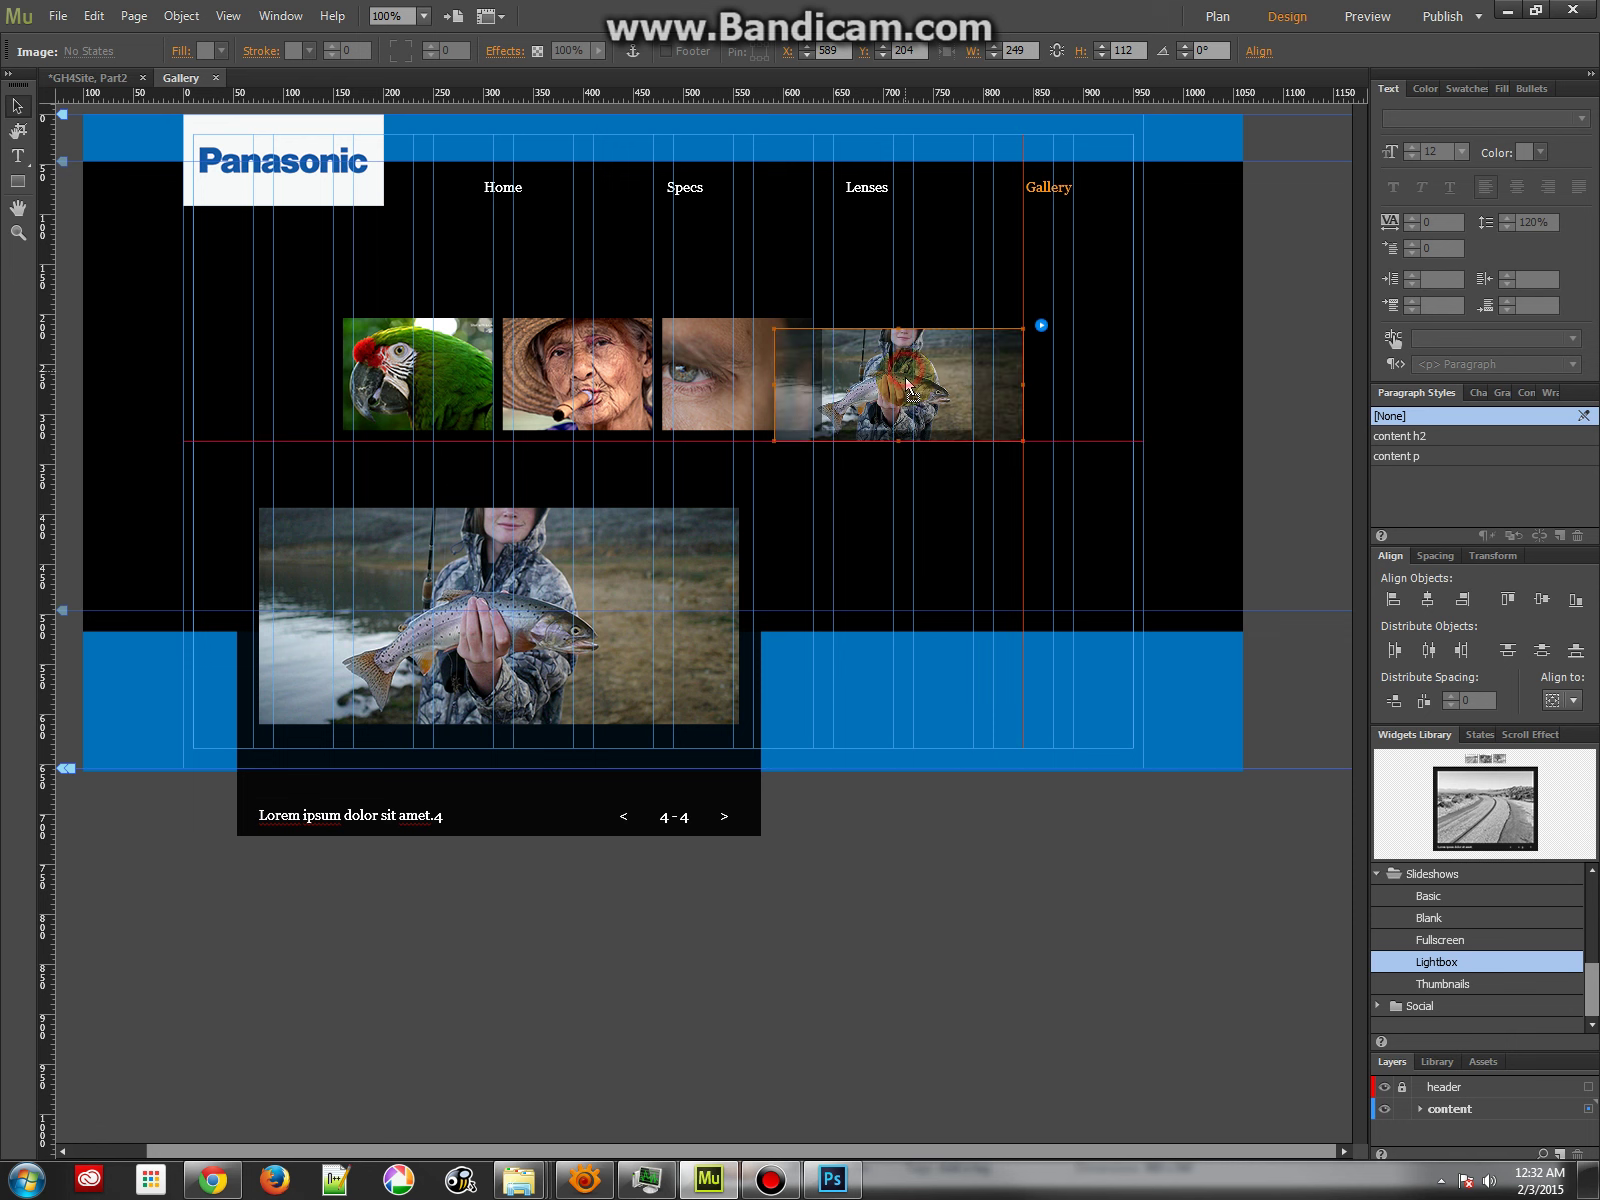
left_click(727, 387)
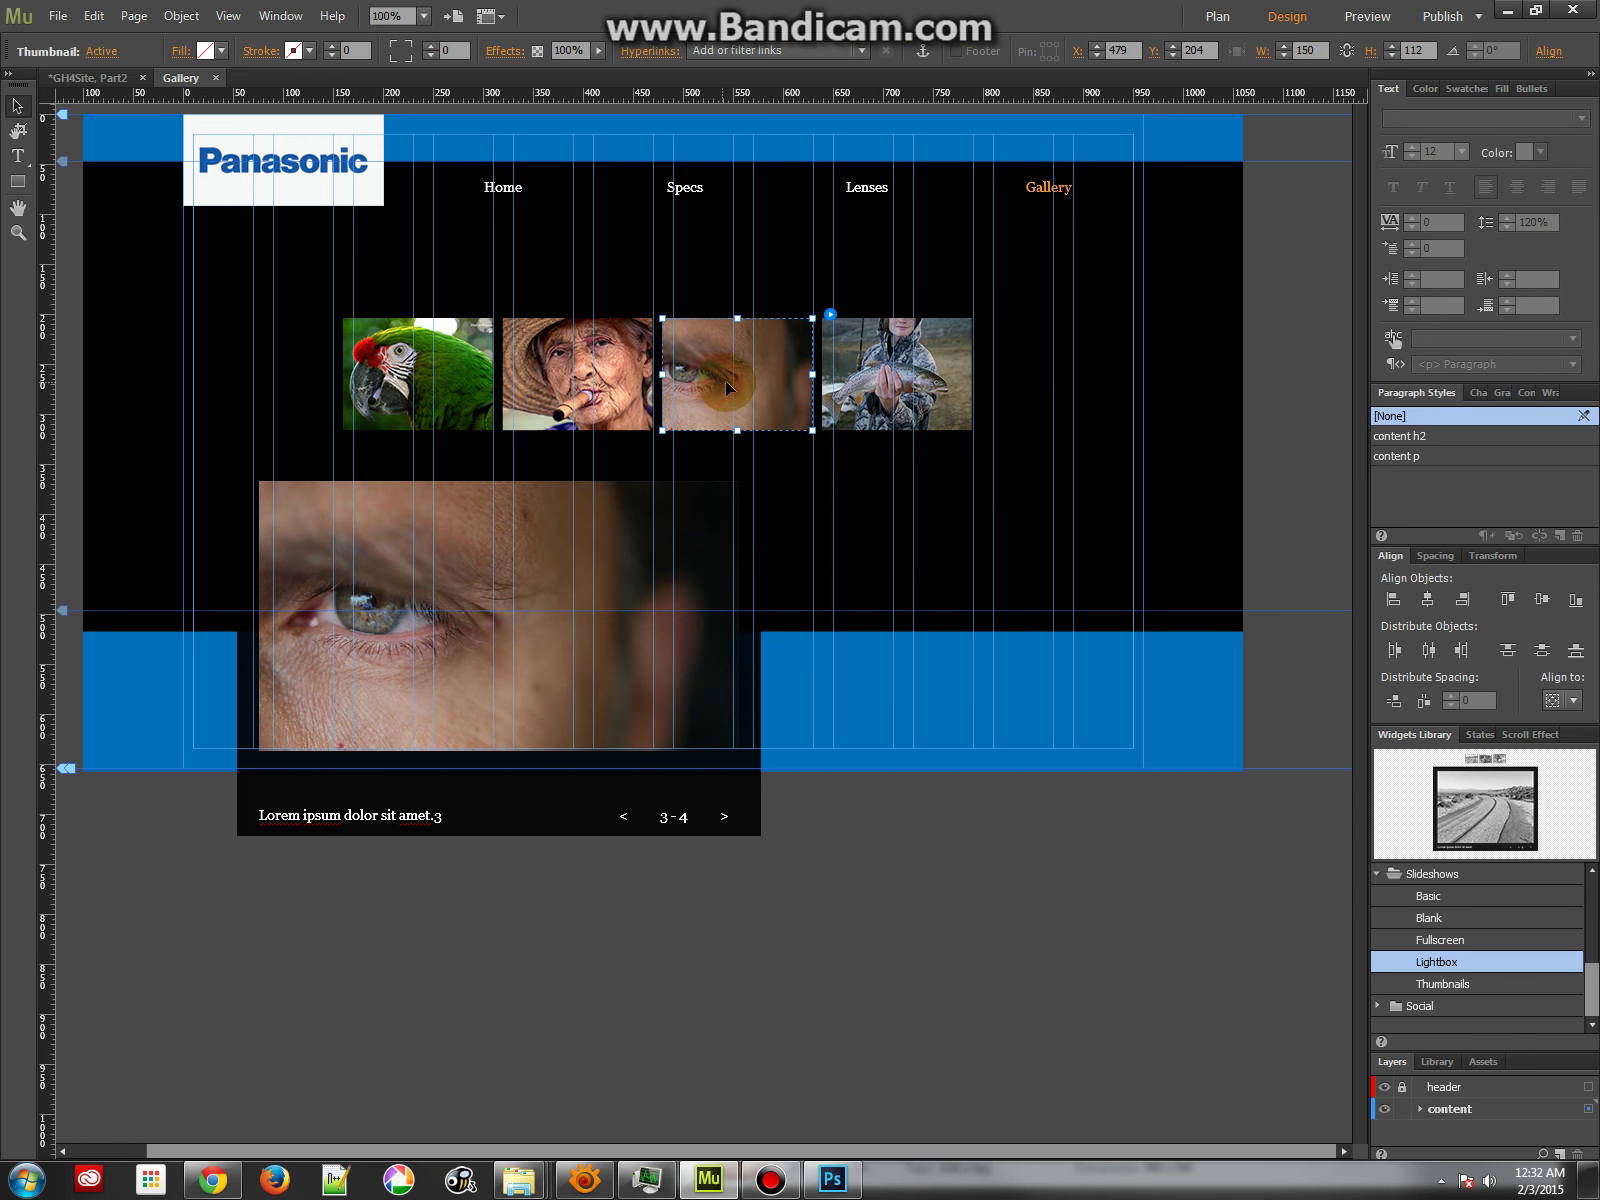
left_click(700, 373)
left_click_drag(700, 373, 724, 383)
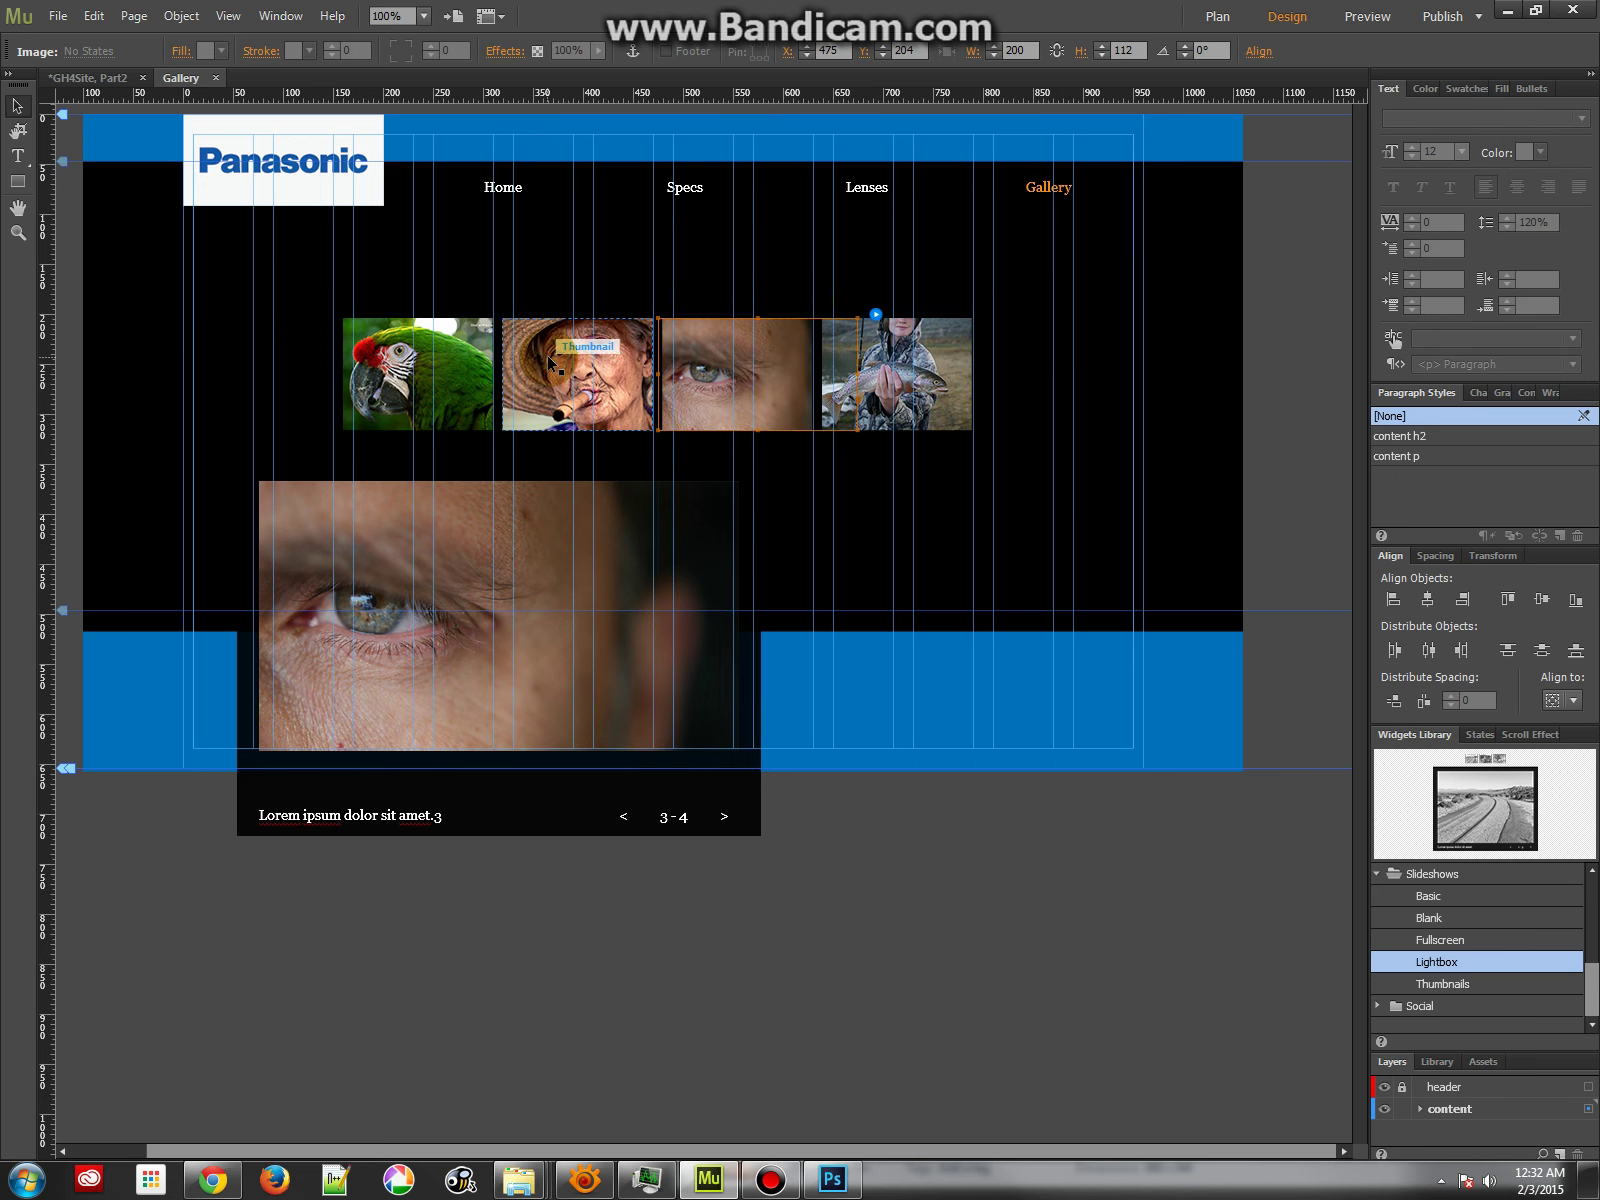
left_click(548, 355)
left_click(893, 482)
left_click(912, 597)
key("ctrl+s")
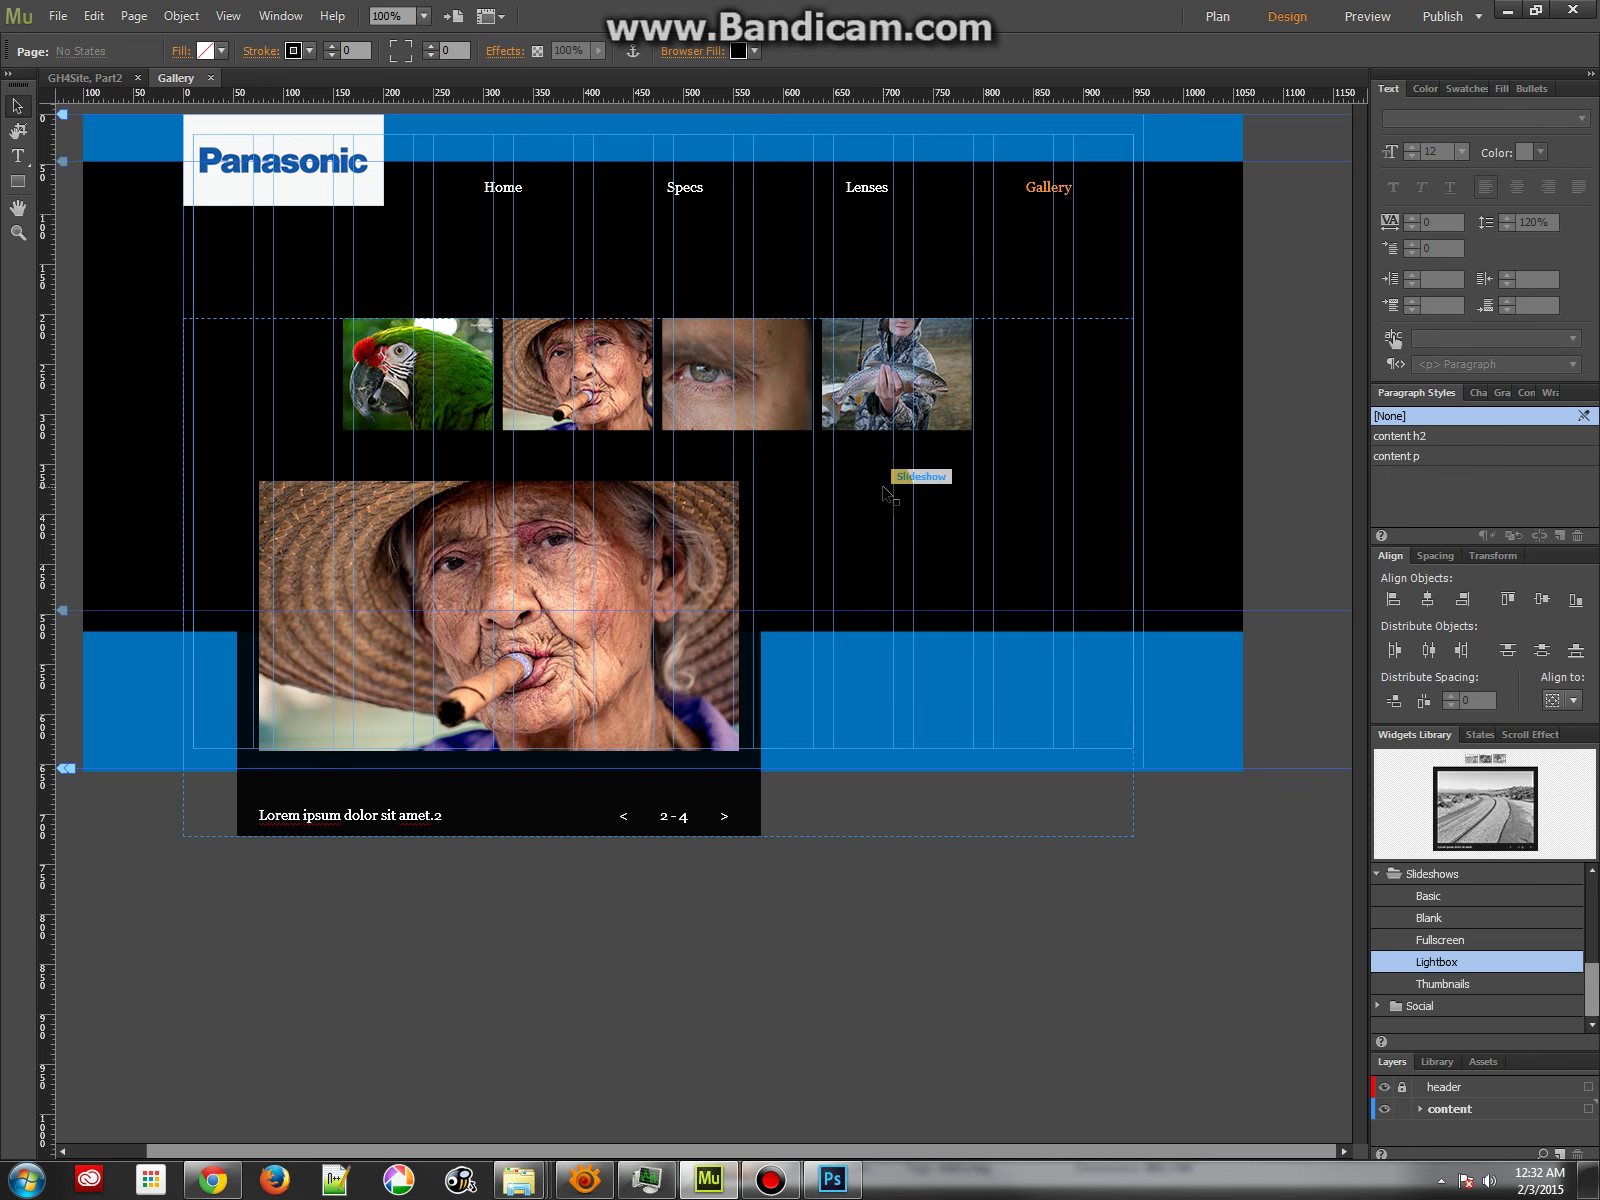
Preview the Gallery page, step through the enlarged lightbox images, close the lightbox and return to the design view.
left_click(1369, 20)
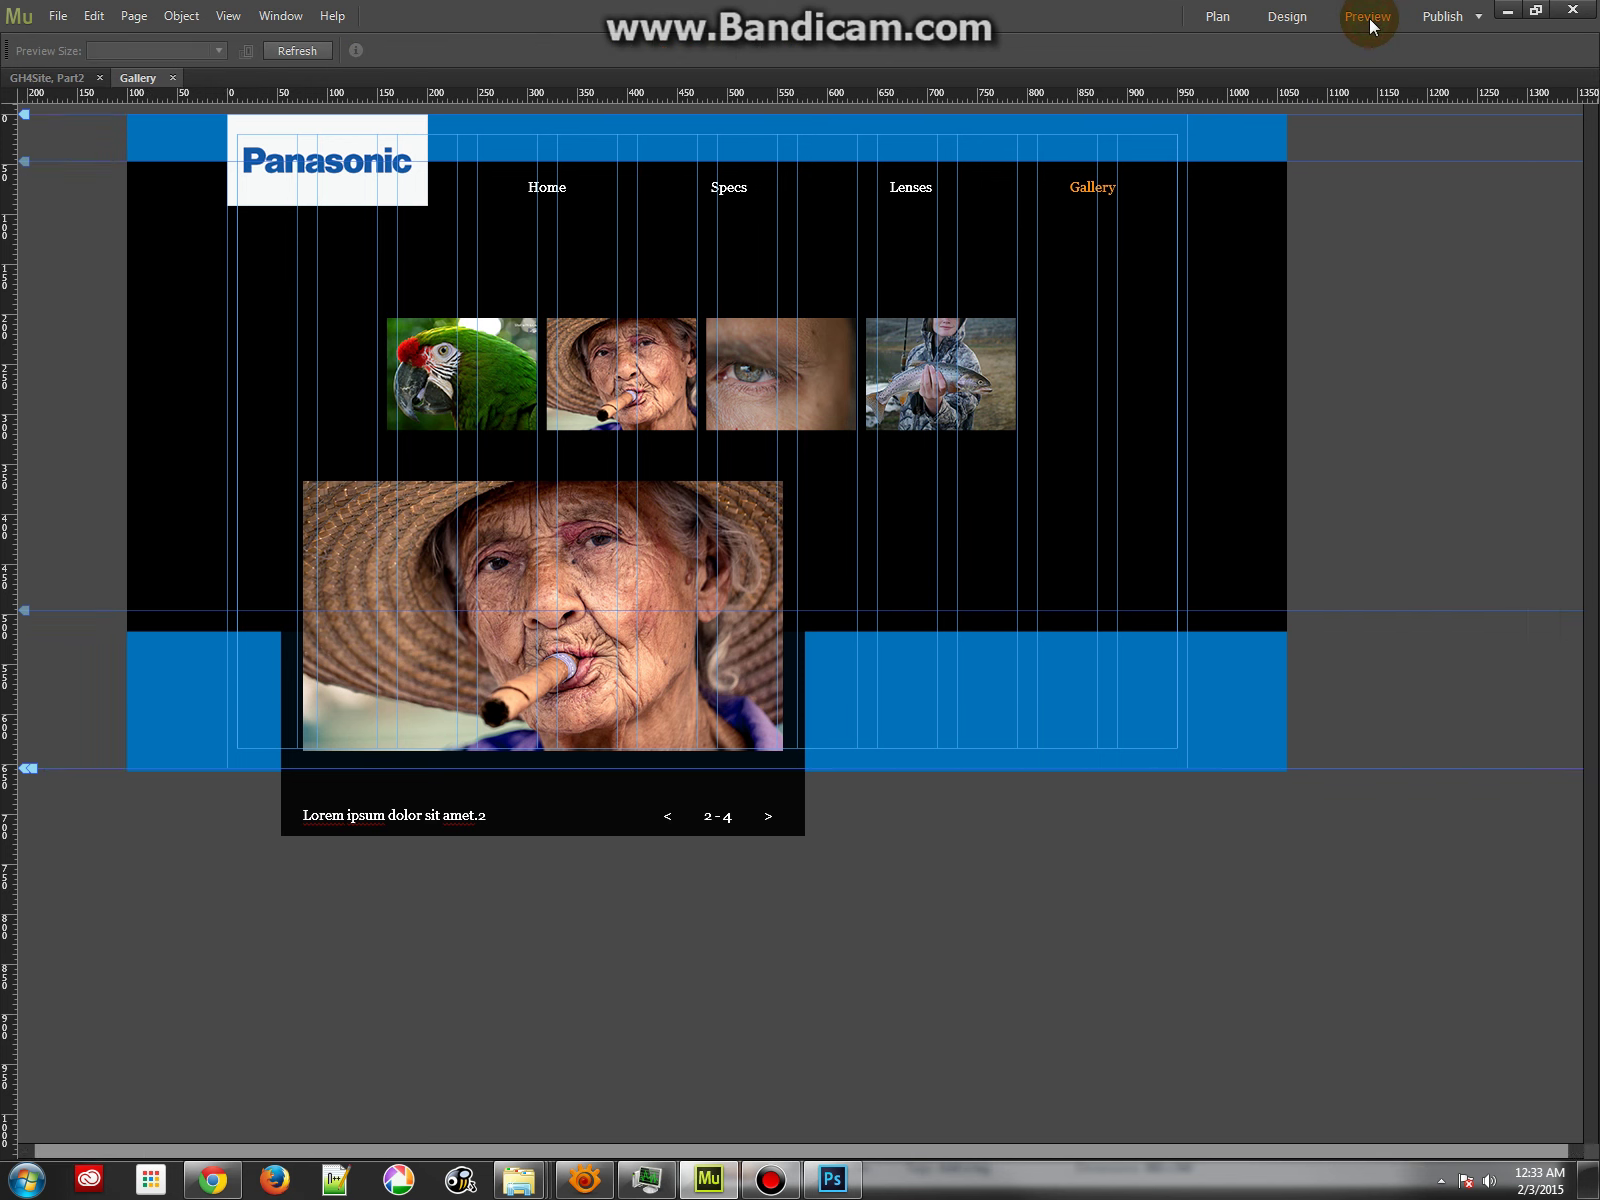
left_click(732, 342)
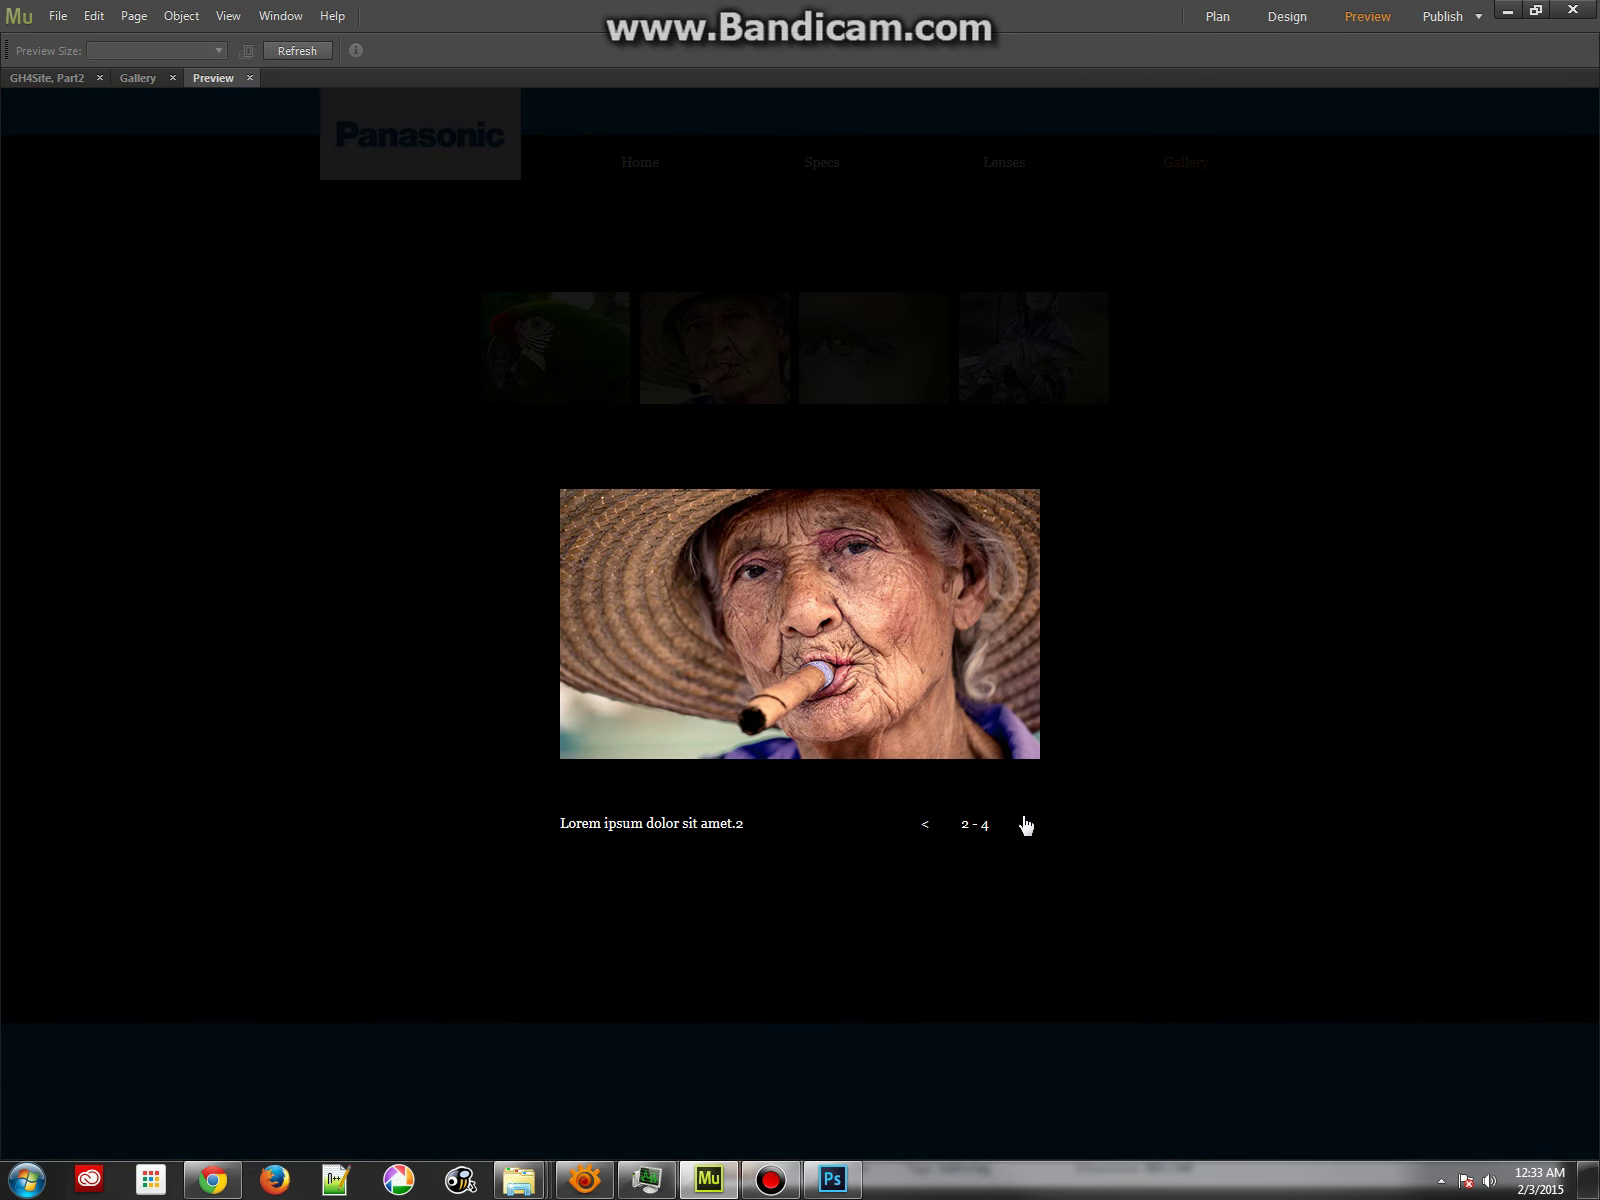
left_click(1026, 825)
left_click(1027, 828)
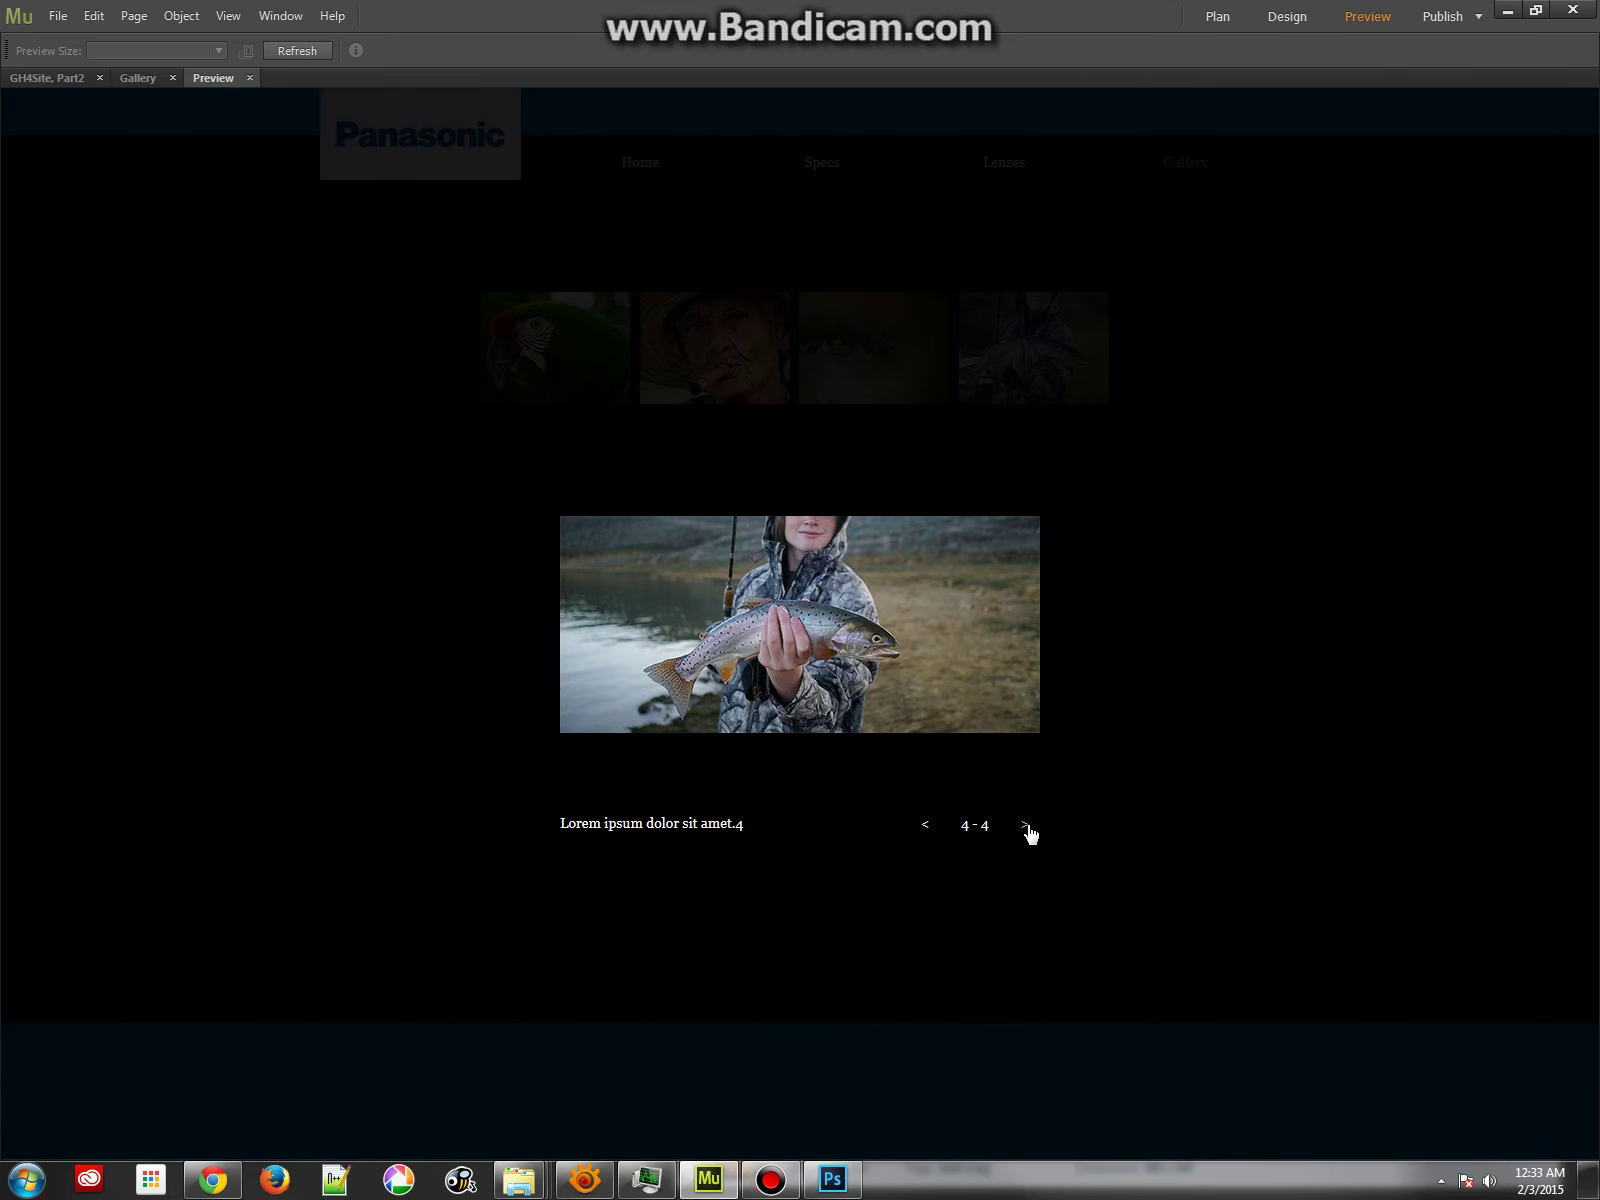
left_click(1027, 828)
left_click(1232, 410)
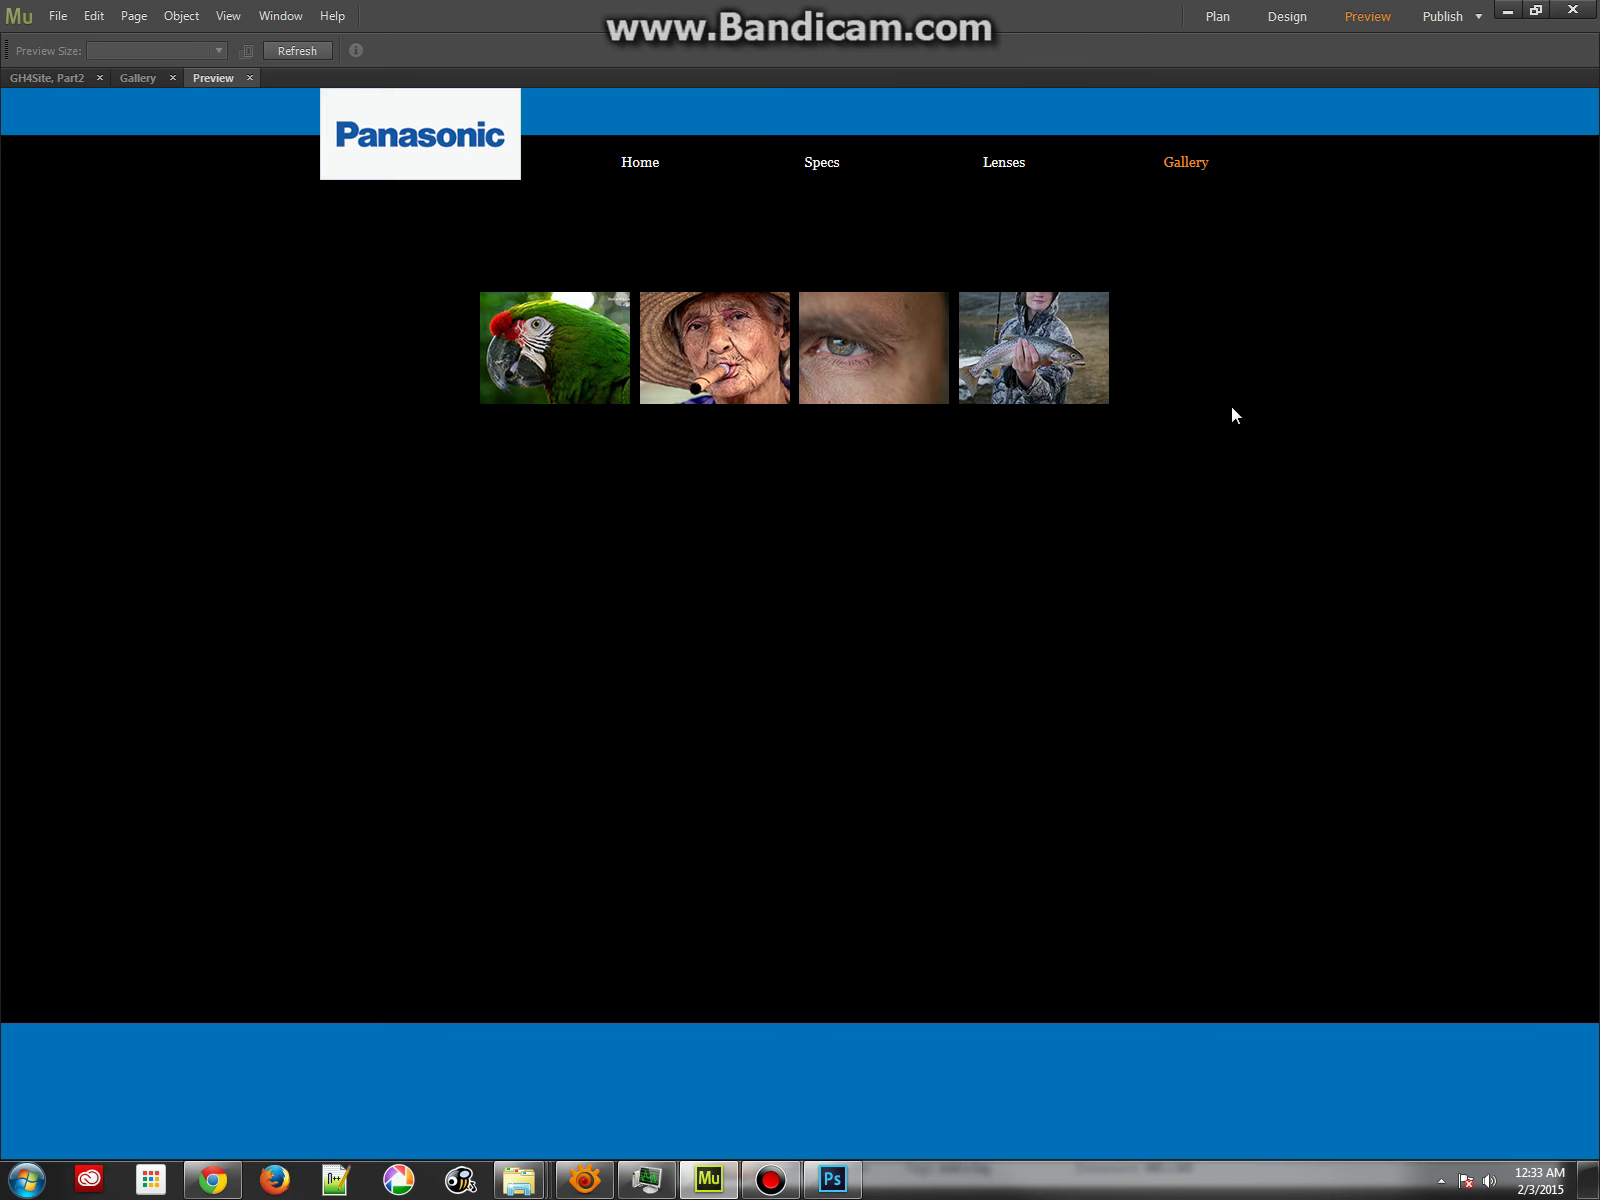
left_click(1508, 28)
left_click(1293, 20)
Enlarge the lightbox hero image frame to 950 by 461 px, with its origin at X 0, Y 173.
left_click(660, 563)
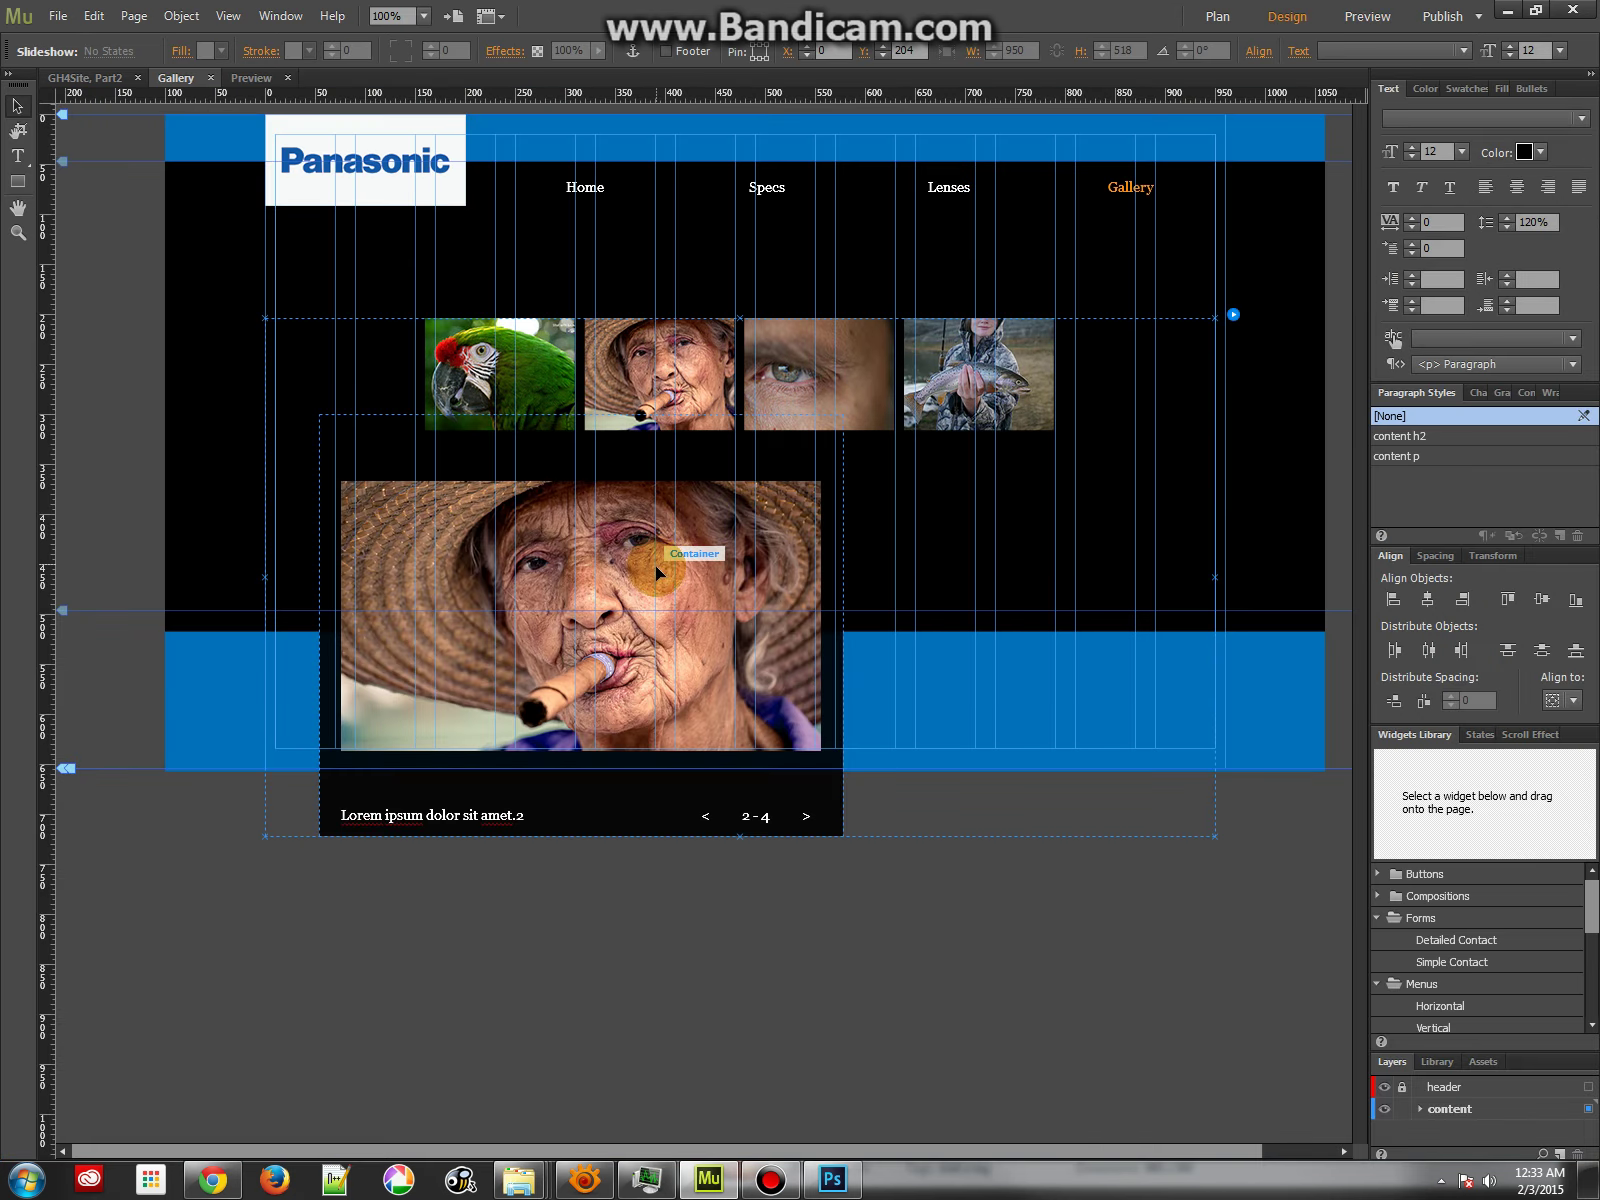
left_click(345, 440)
left_click_drag(303, 406, 266, 289)
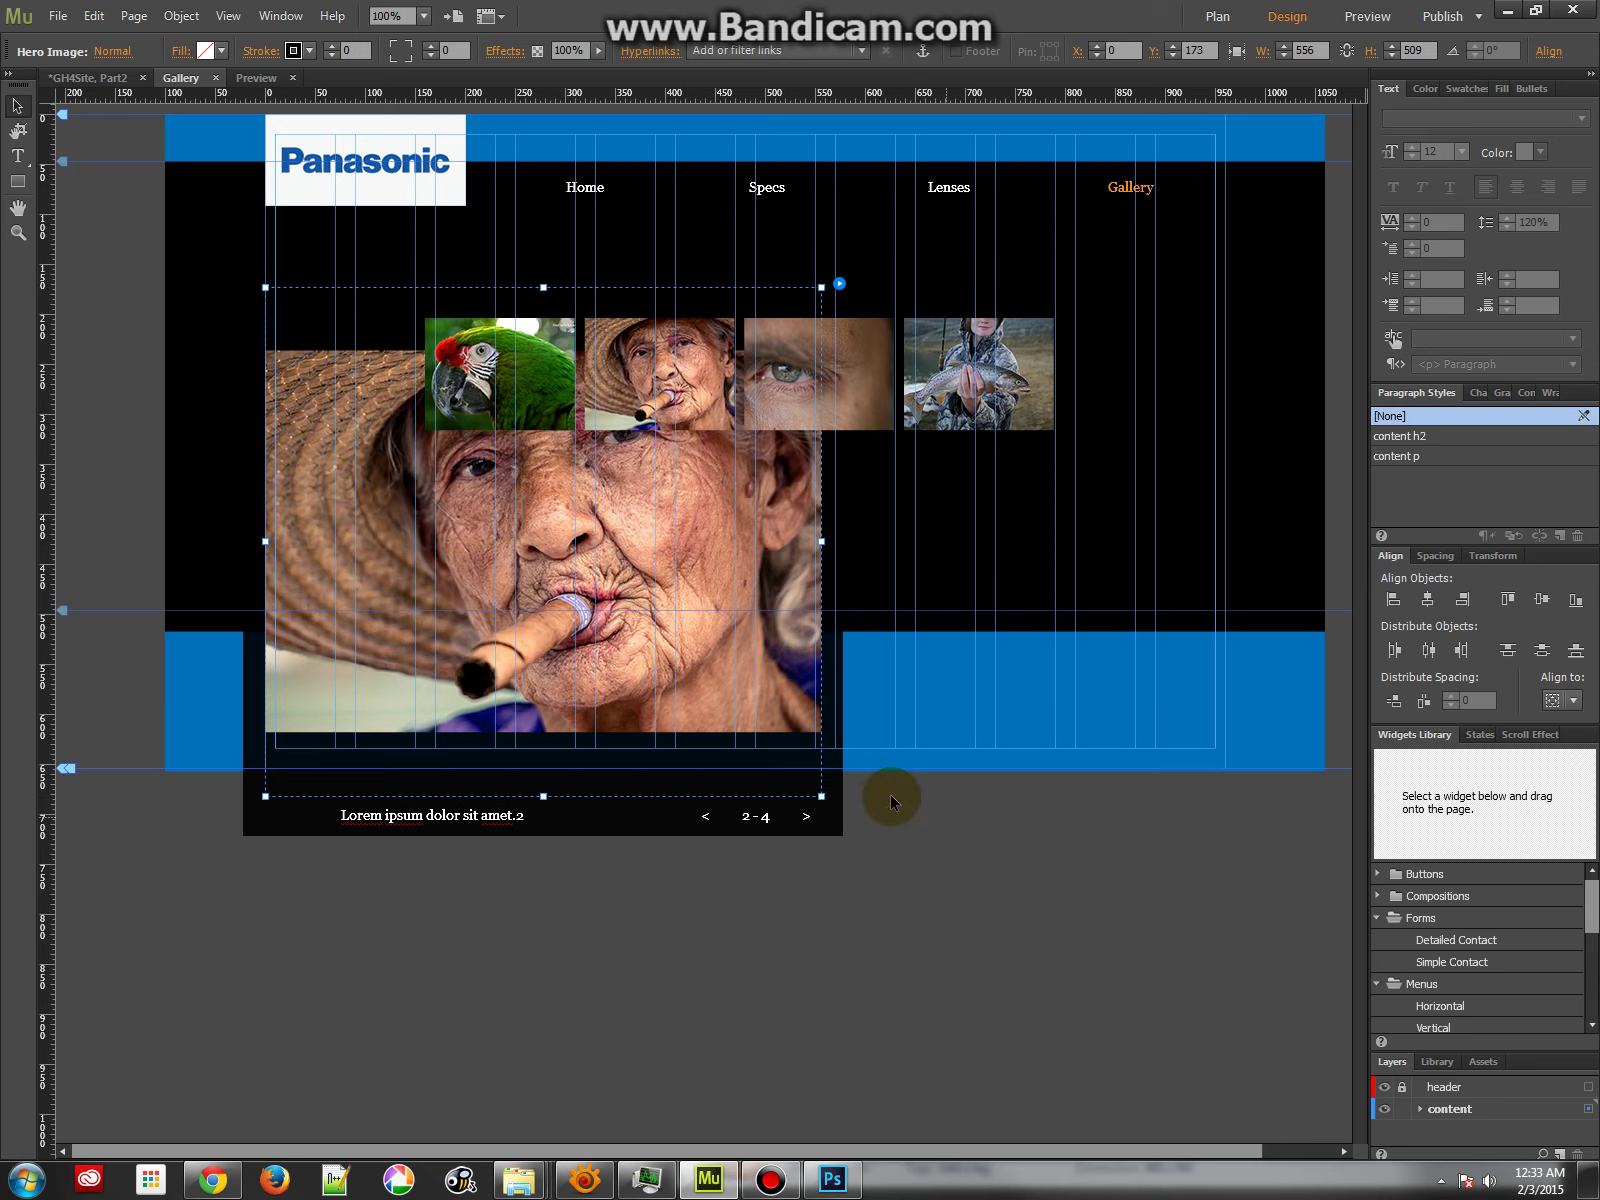
left_click_drag(820, 796, 1216, 751)
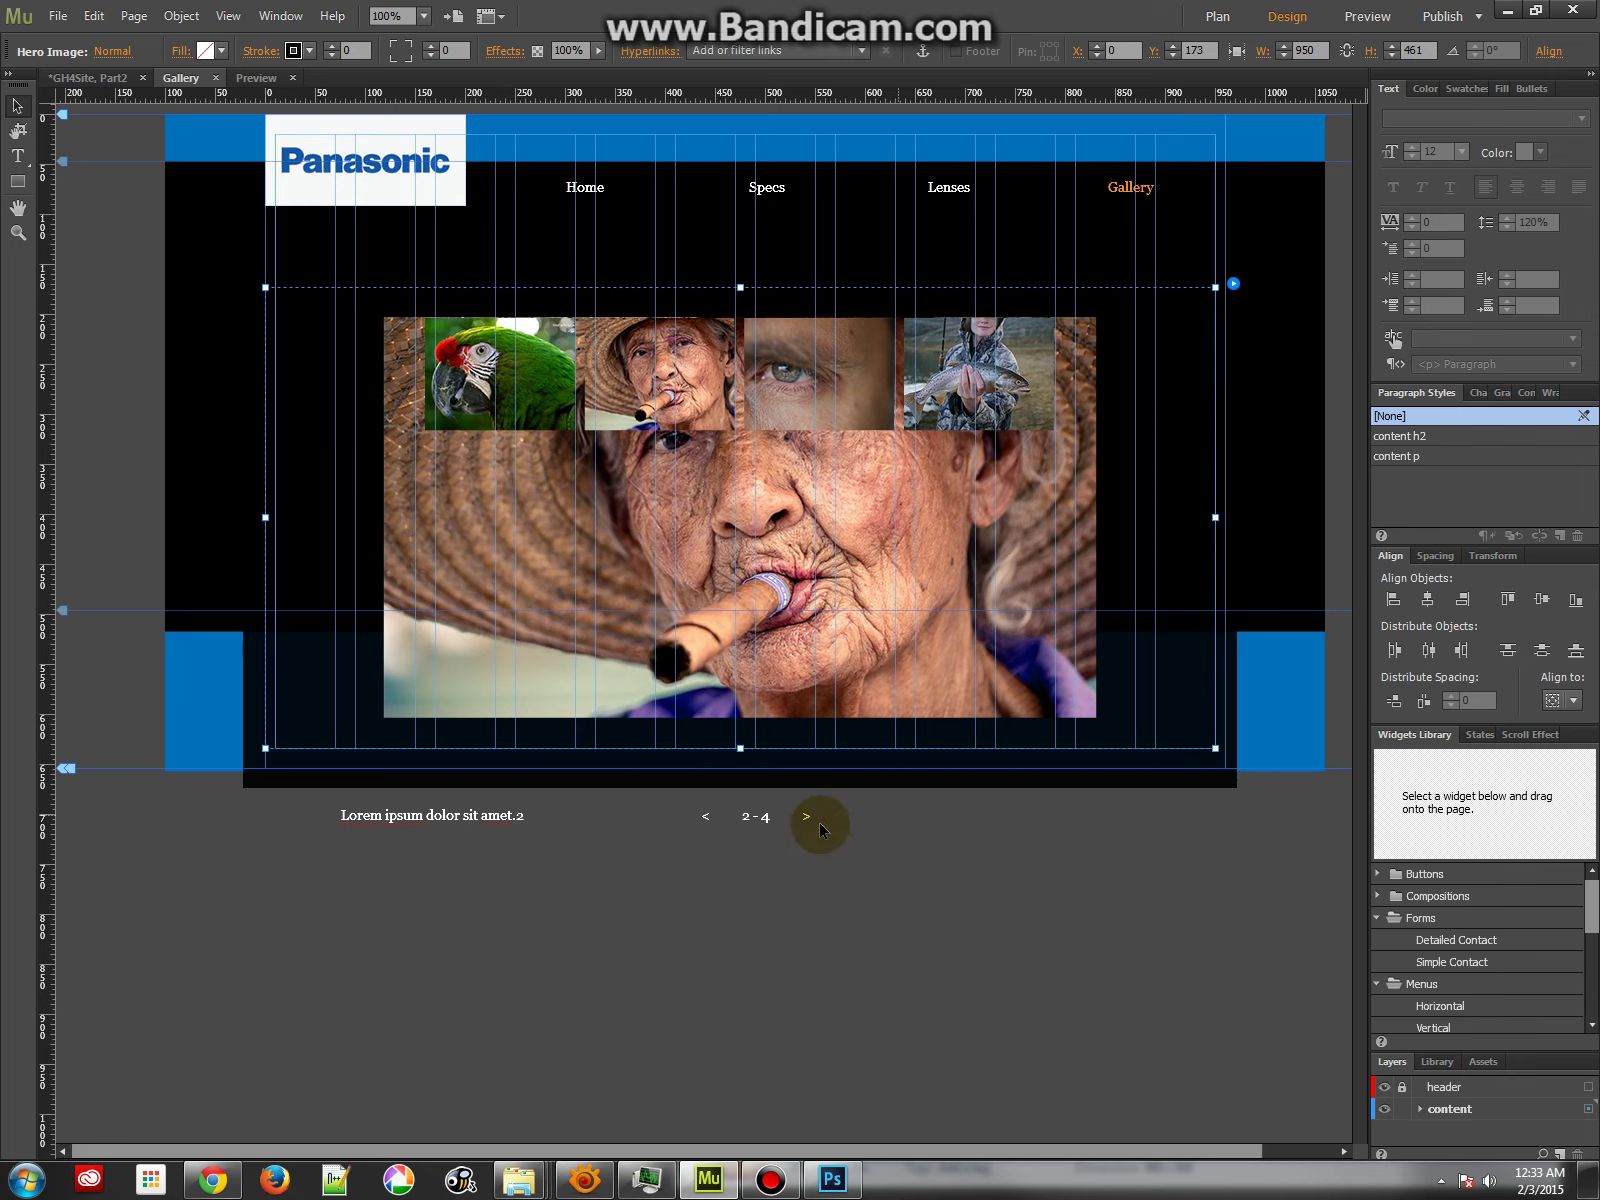
Move the slide counter above the hero image's upper right corner, to about X 760, Y 164.
left_click(722, 828)
left_click(712, 824)
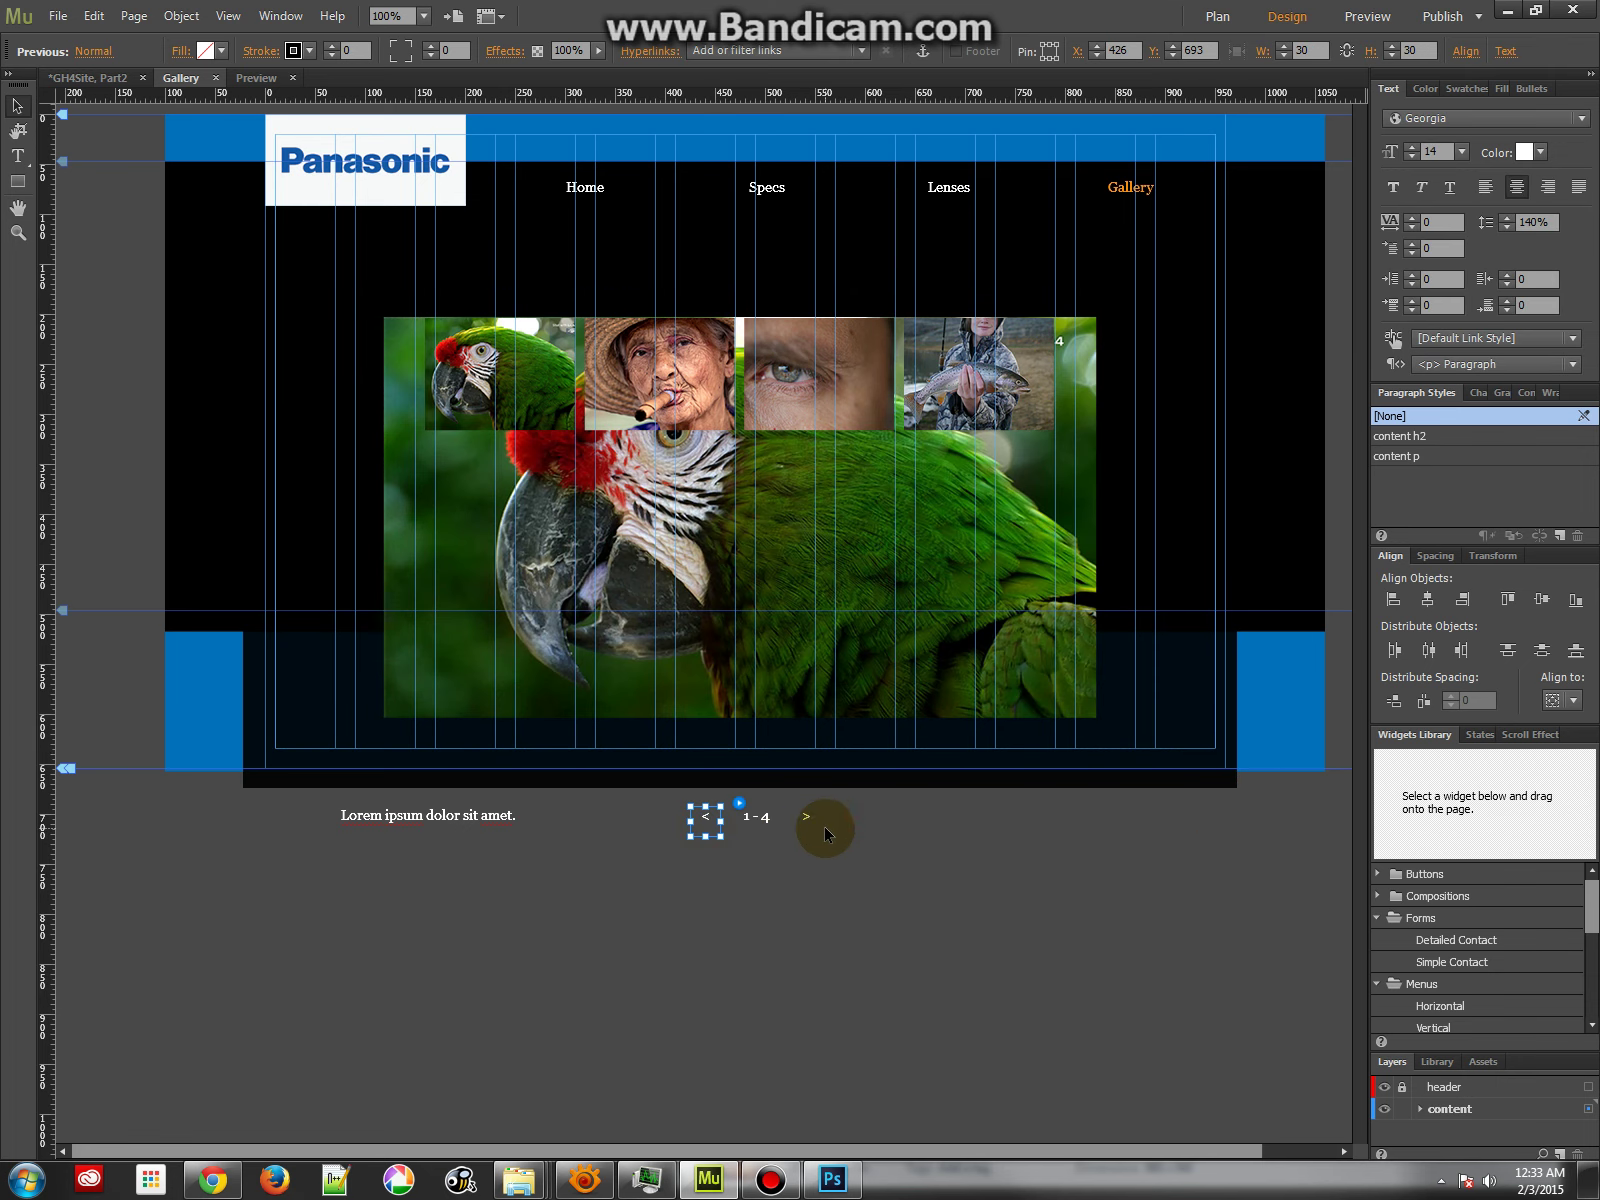
left_click(800, 840)
left_click(744, 832)
left_click(745, 818)
left_click(716, 824)
left_click(806, 818, "shift")
left_click_drag(753, 828, 1056, 299)
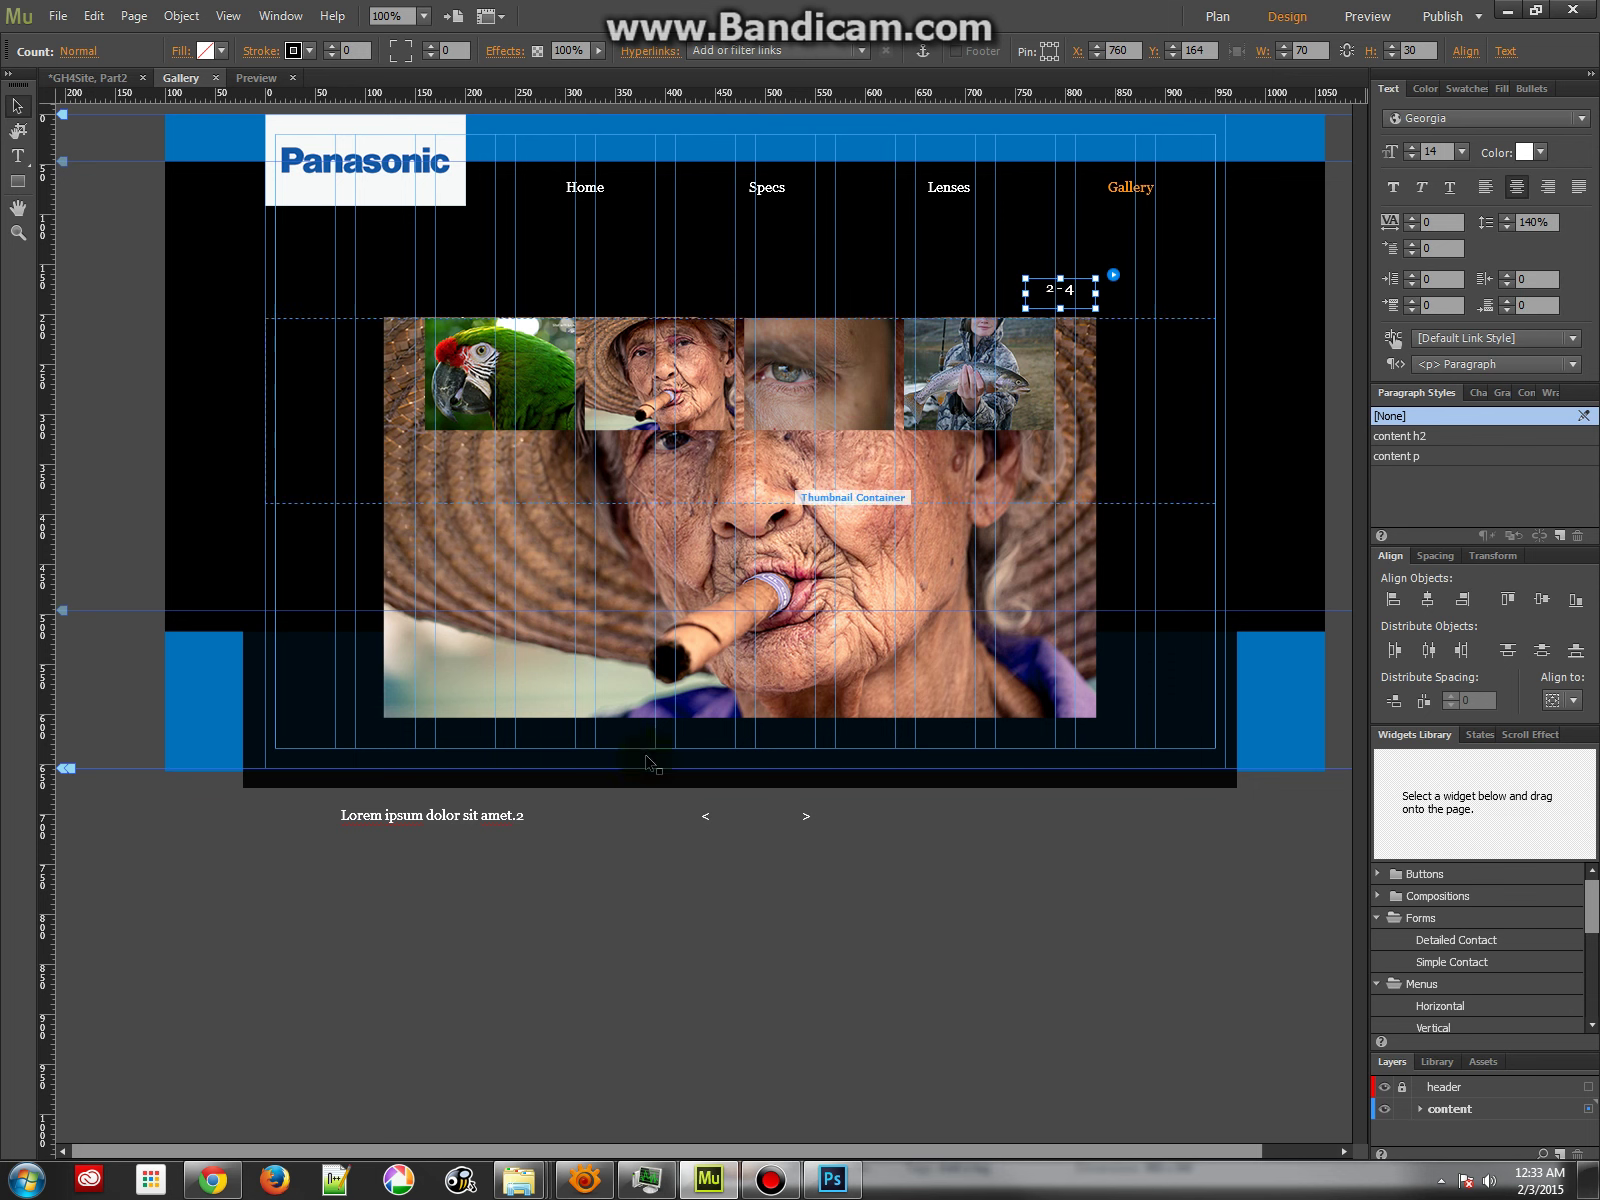
Move the previous and next arrows to either side of the slide counter, with the next arrow at about X 804, Y 164.
left_click_drag(708, 816, 1089, 297)
left_click(806, 816)
left_click(1103, 291)
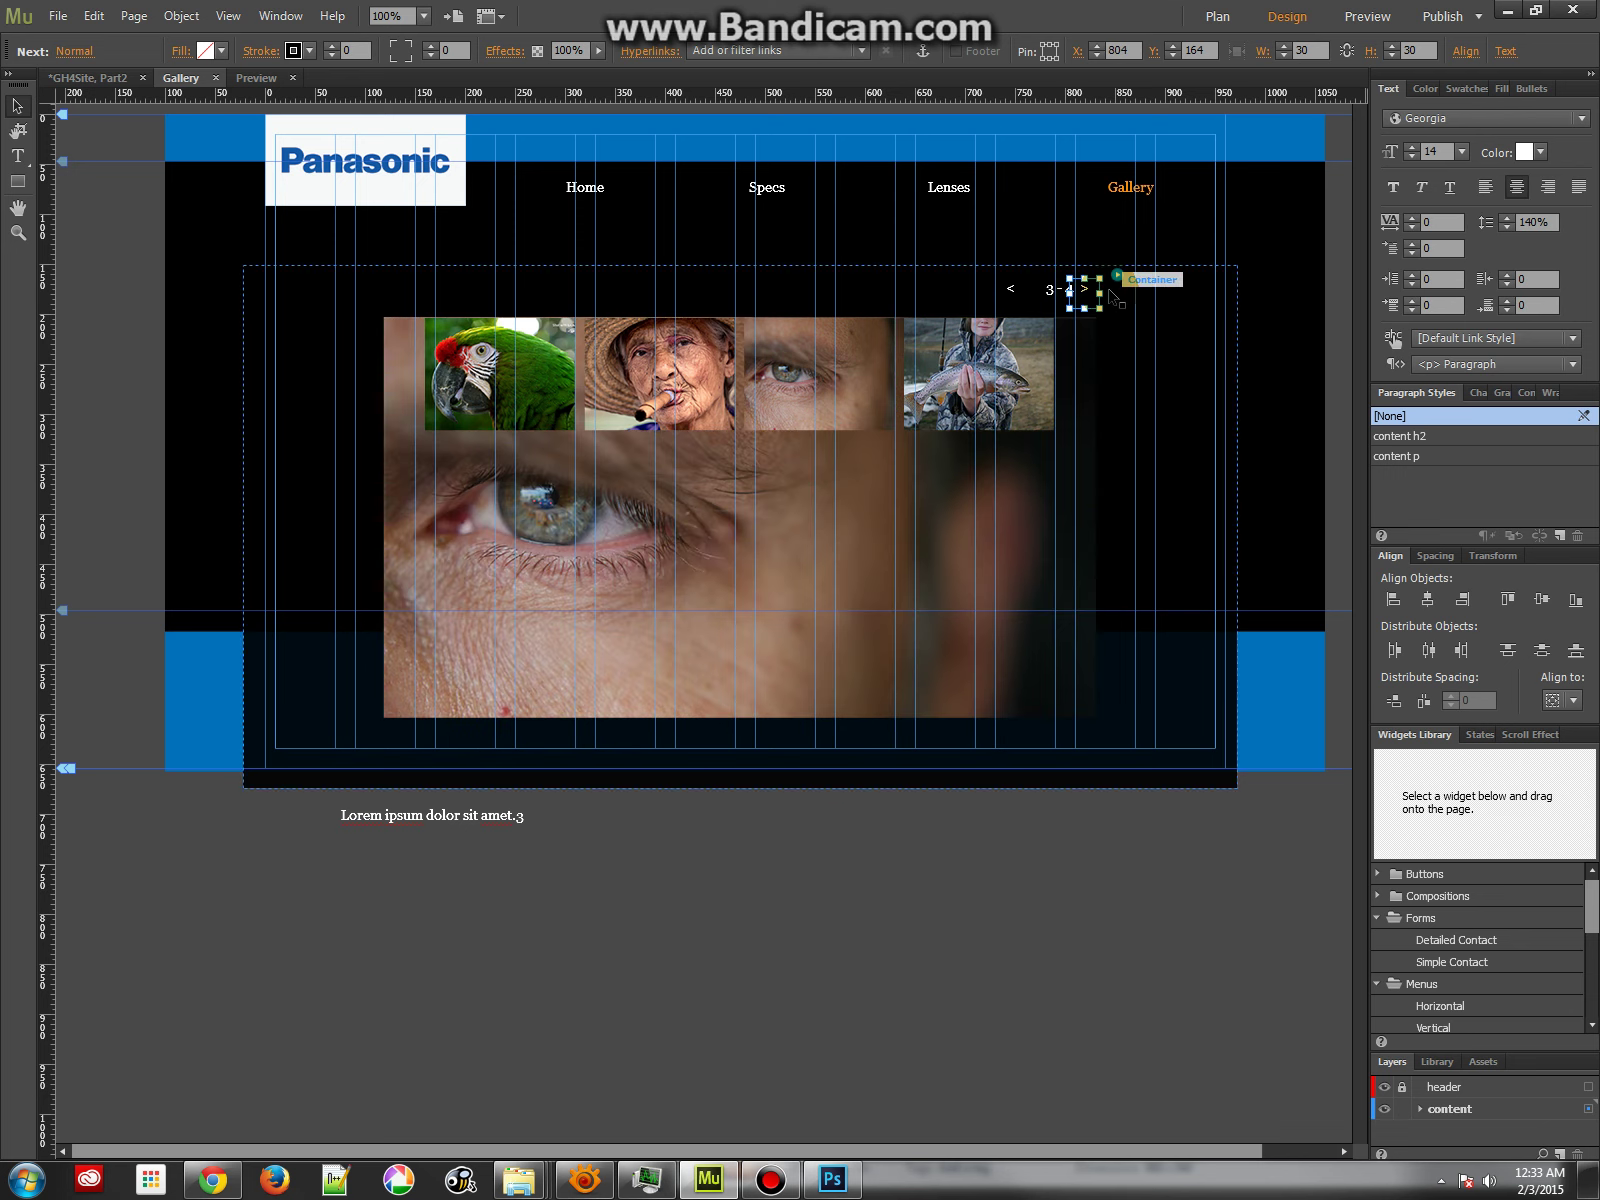
Move the next arrow to about X 825, Y 164 and place the caption above the thumbnails, level with the slide controls.
left_click(1087, 289)
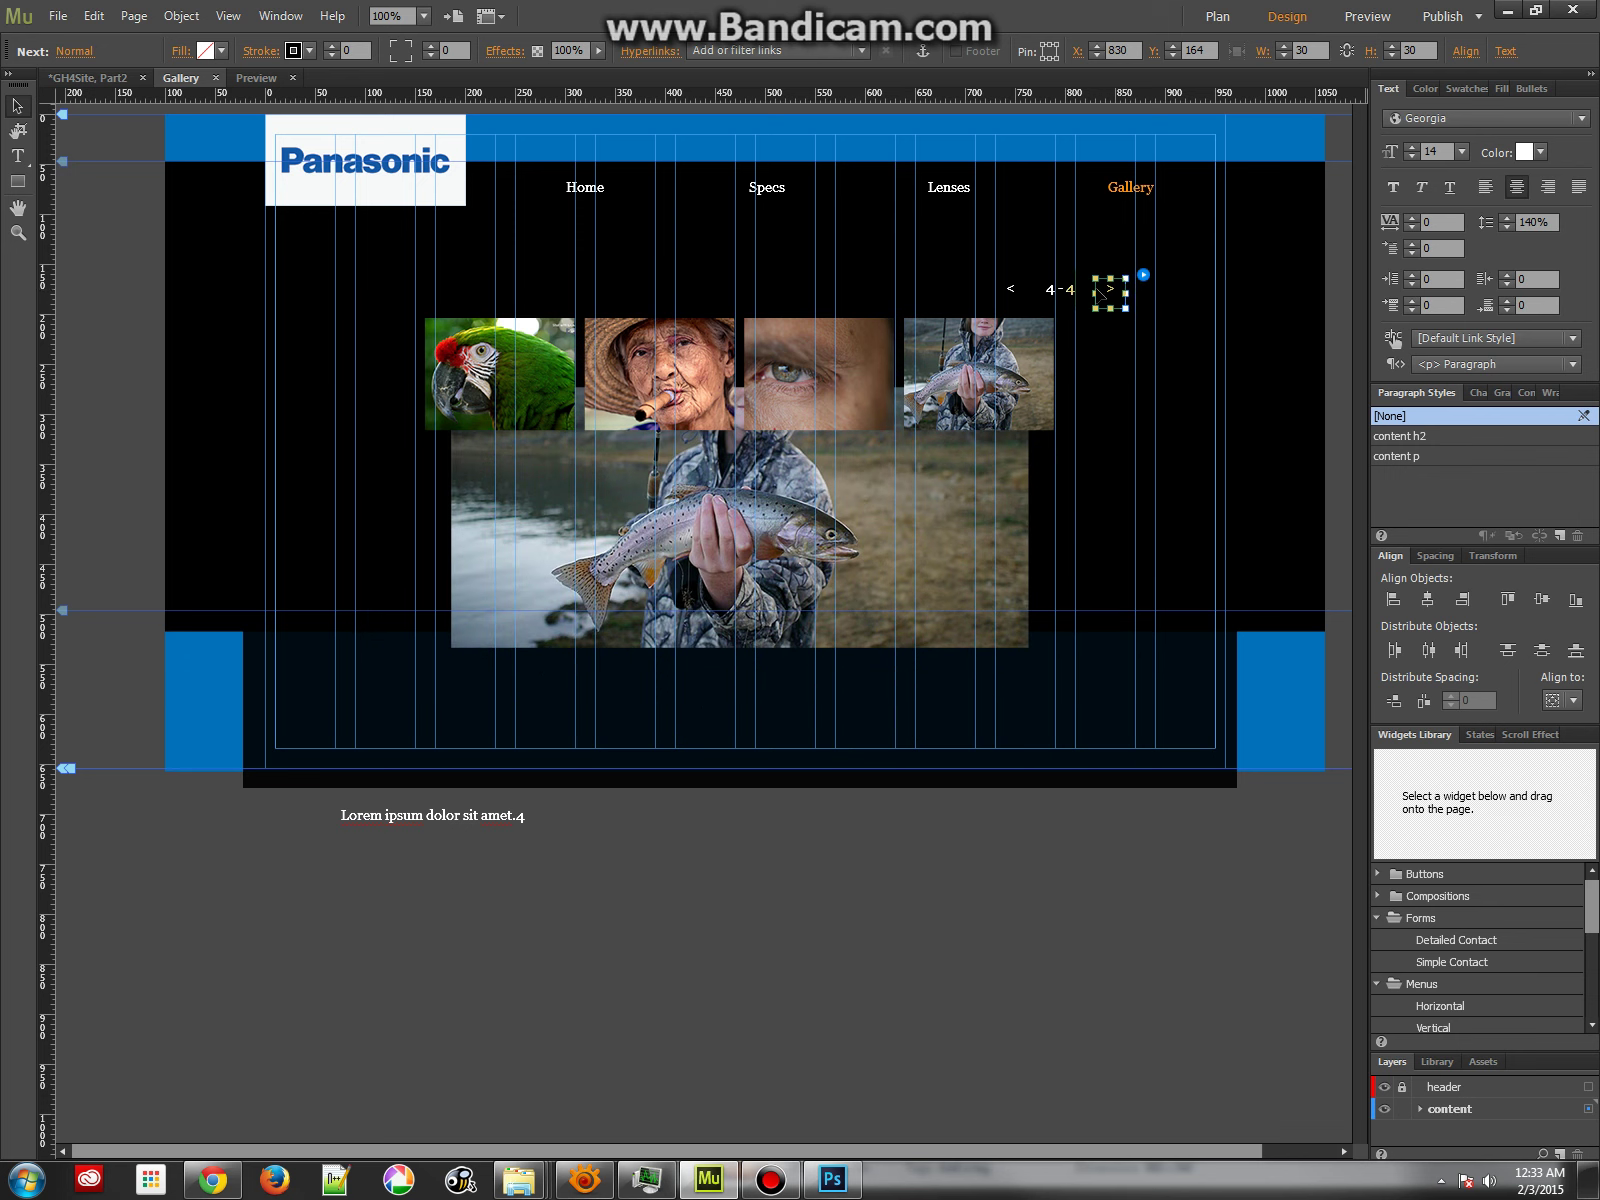
left_click_drag(1117, 292, 1108, 300)
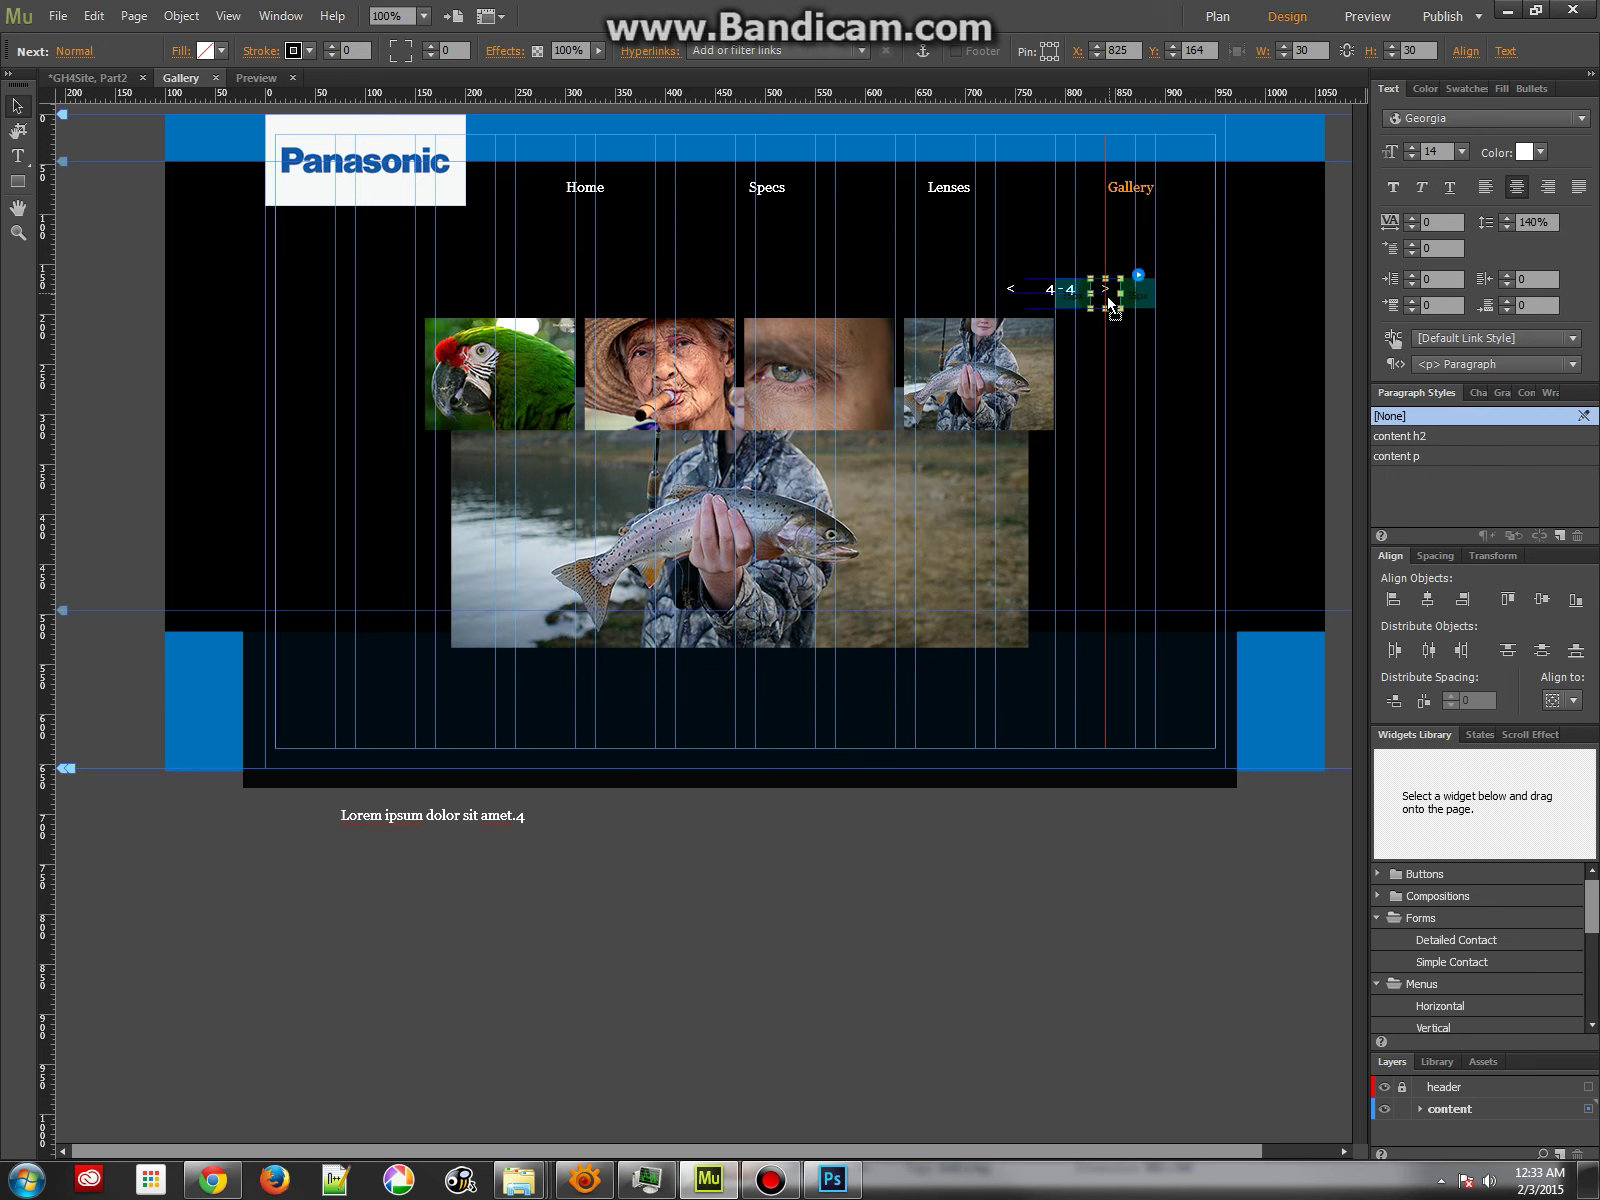
left_click(421, 815)
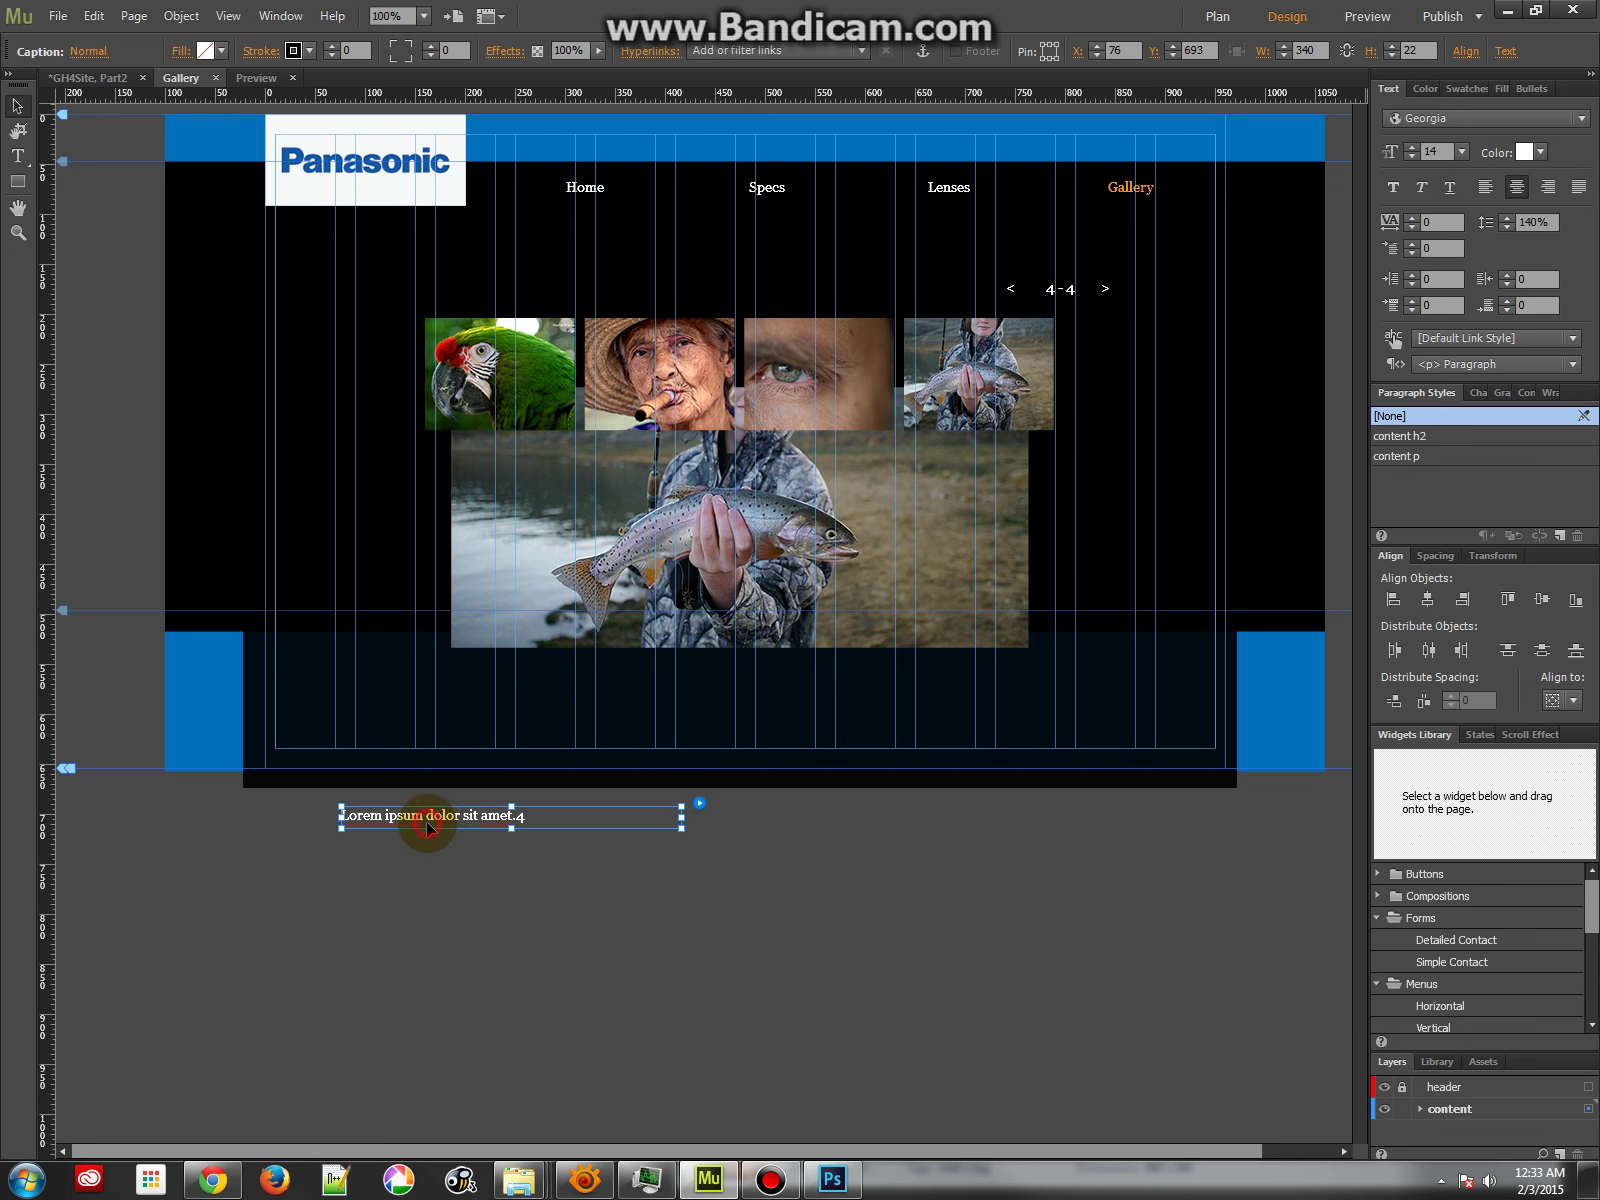
left_click_drag(430, 815, 538, 308)
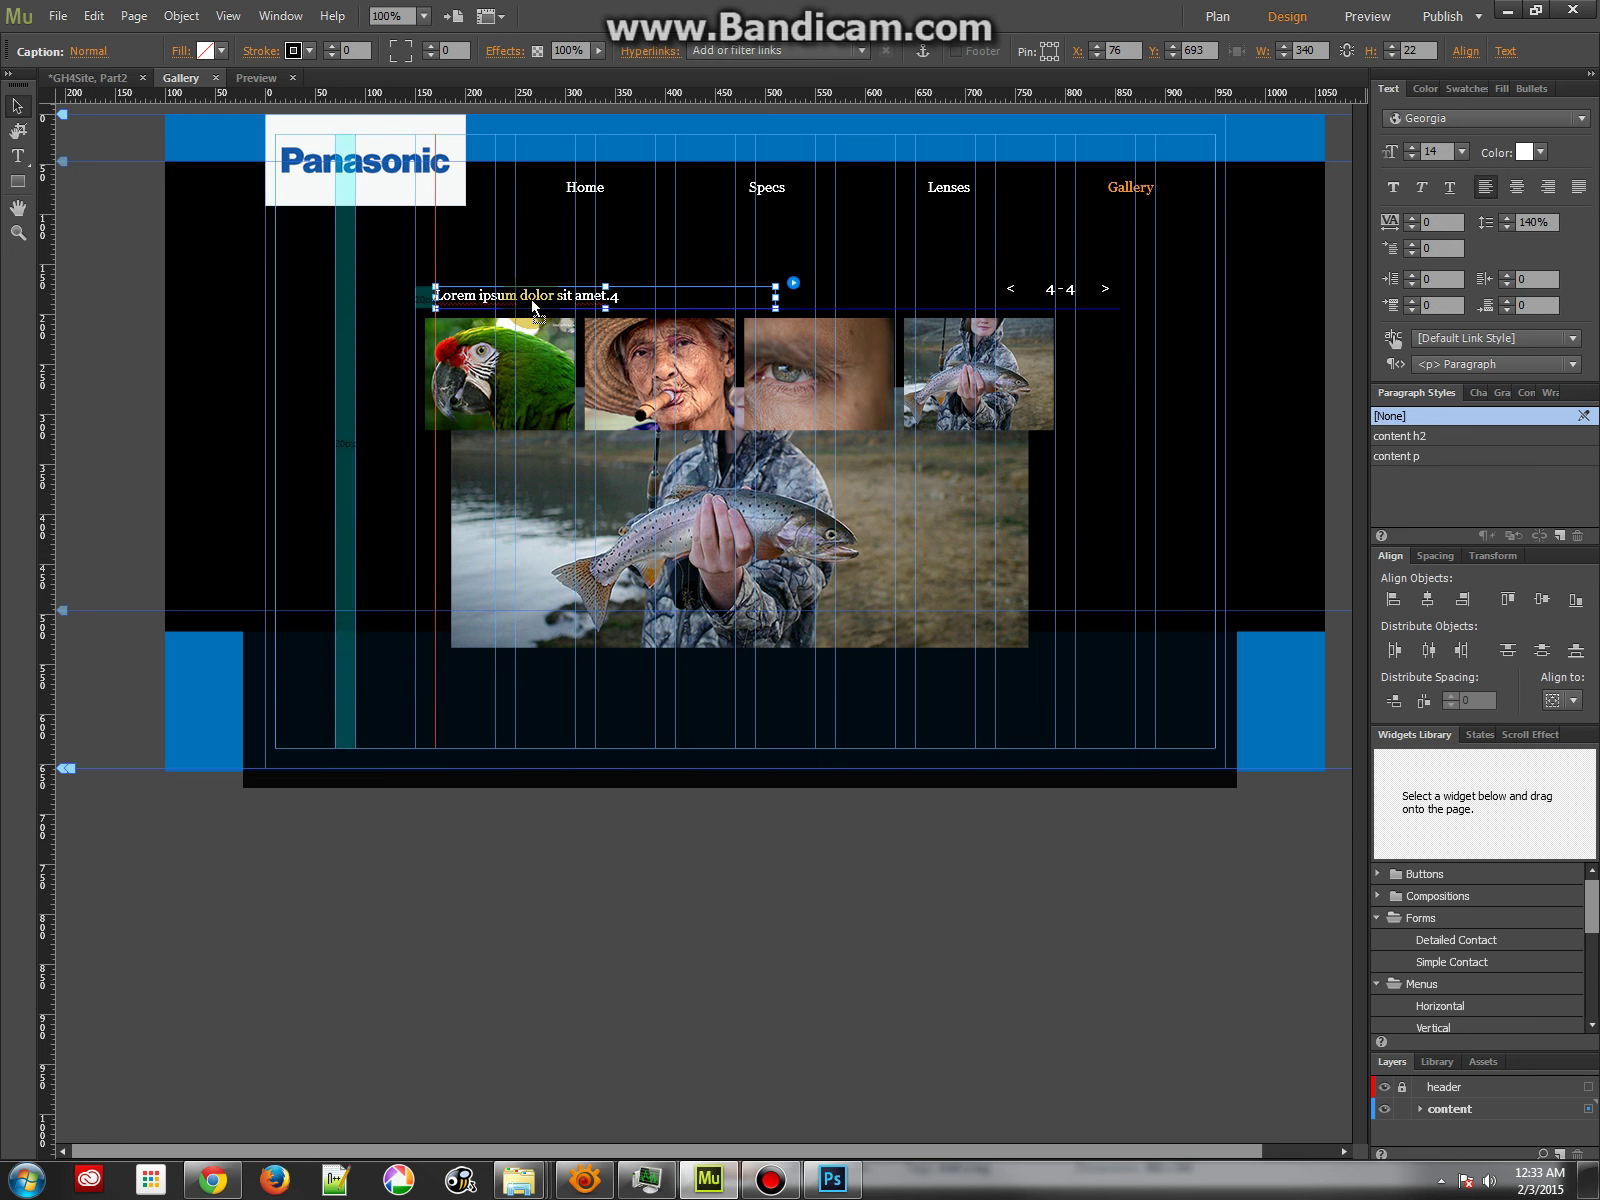
Enlarge the trout photo inside the hero image frame until it spans the frame's full 950 px width.
left_click(500, 368)
left_click(480, 560)
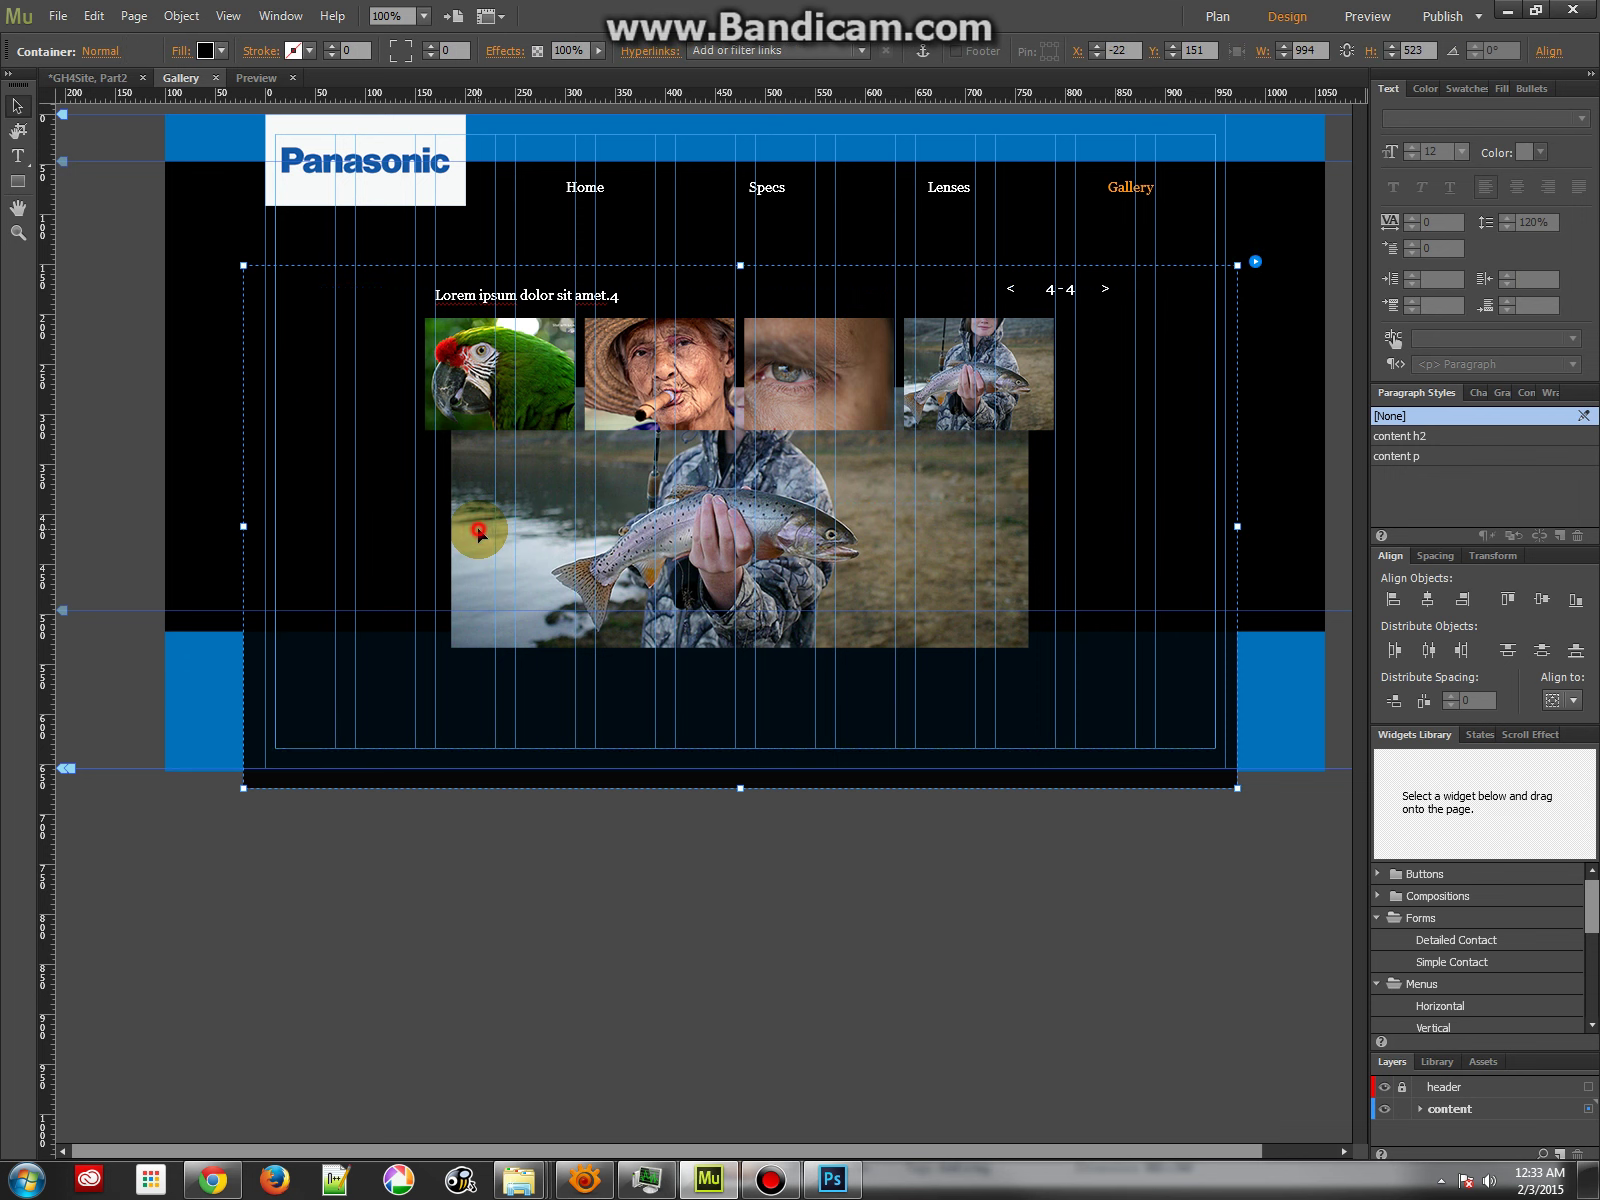
left_click(476, 545)
left_click_drag(451, 388, 266, 304)
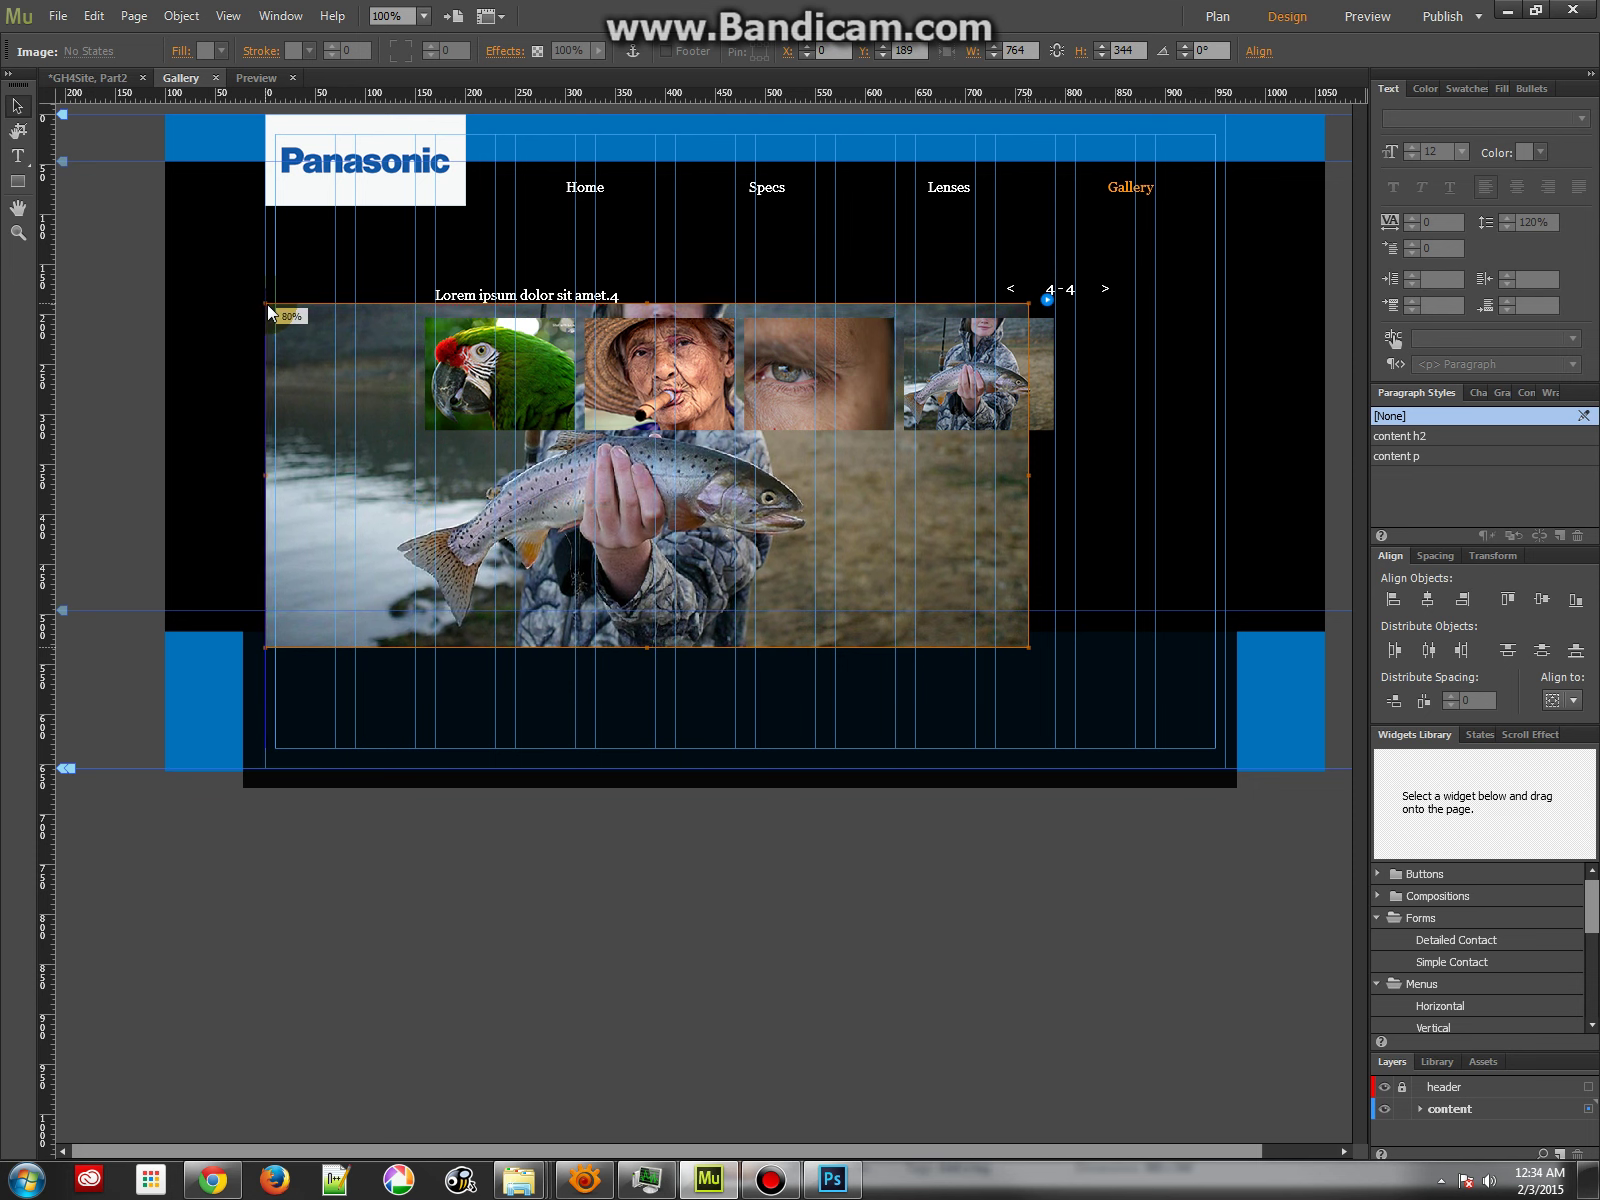
left_click(1027, 650)
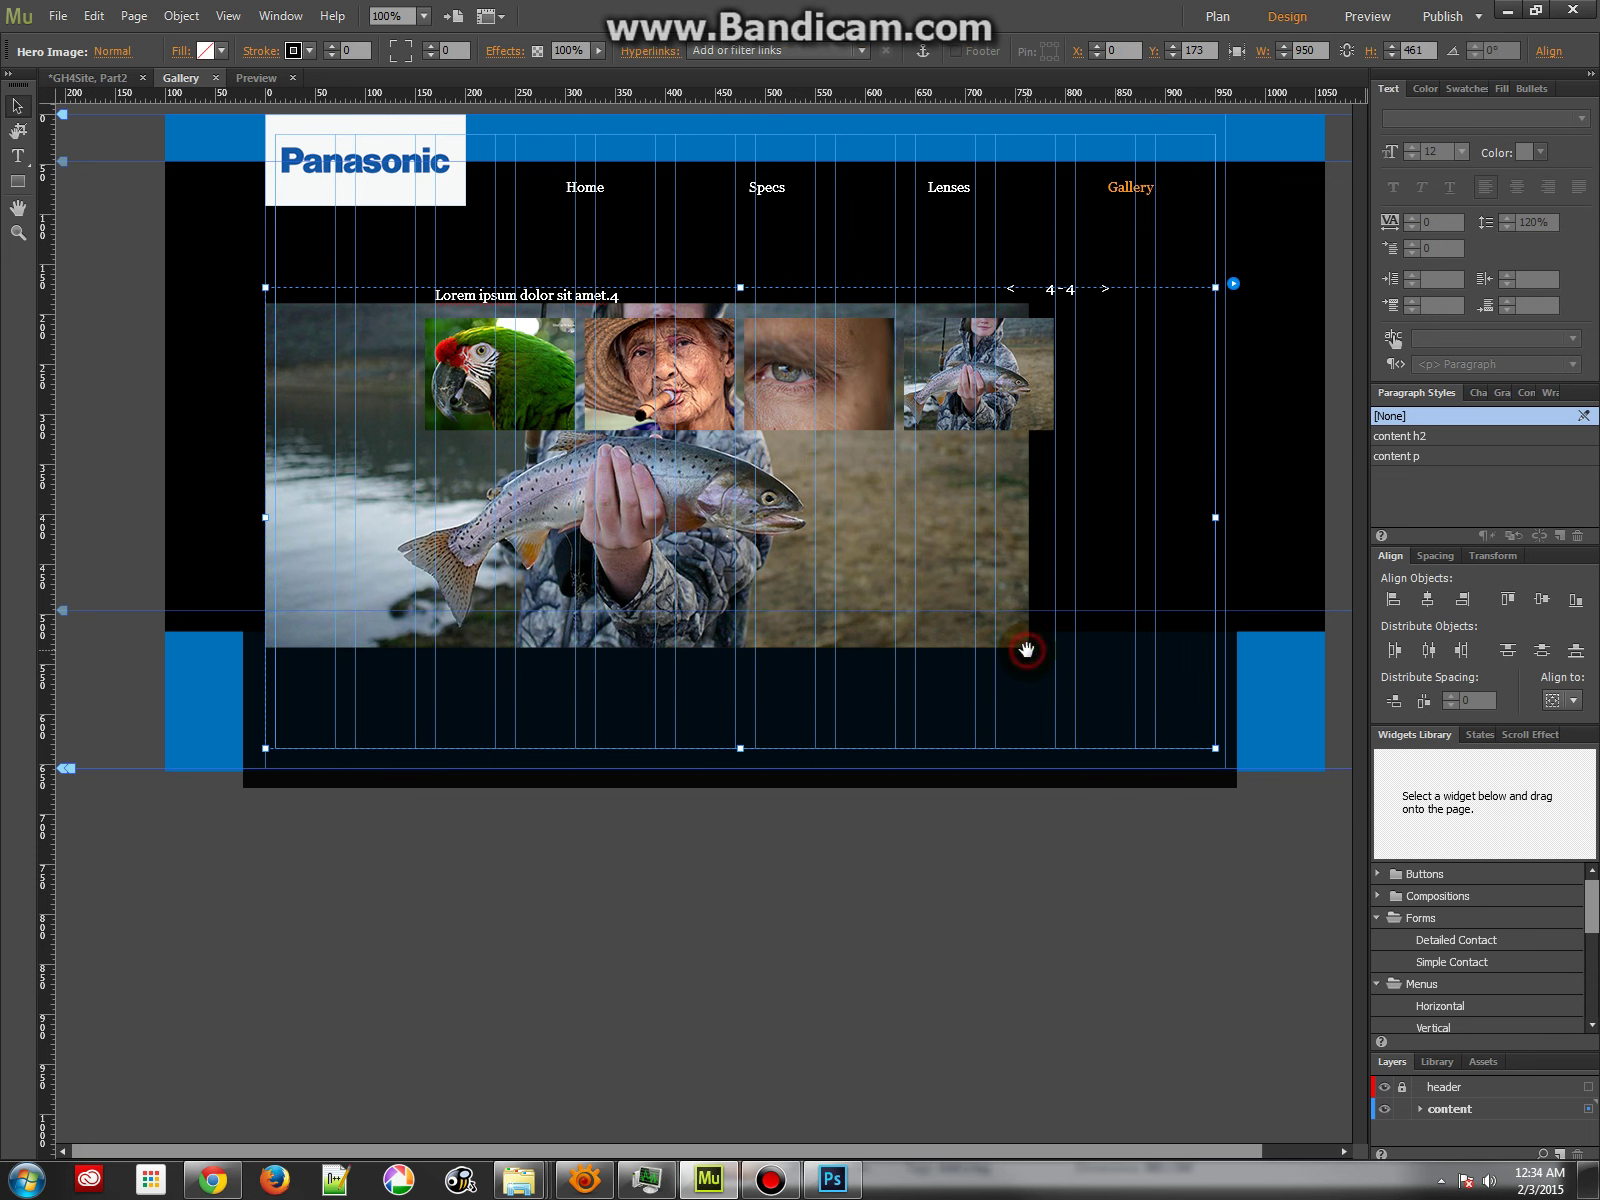
left_click(1027, 648)
left_click_drag(1028, 647, 1215, 730)
left_click(676, 722)
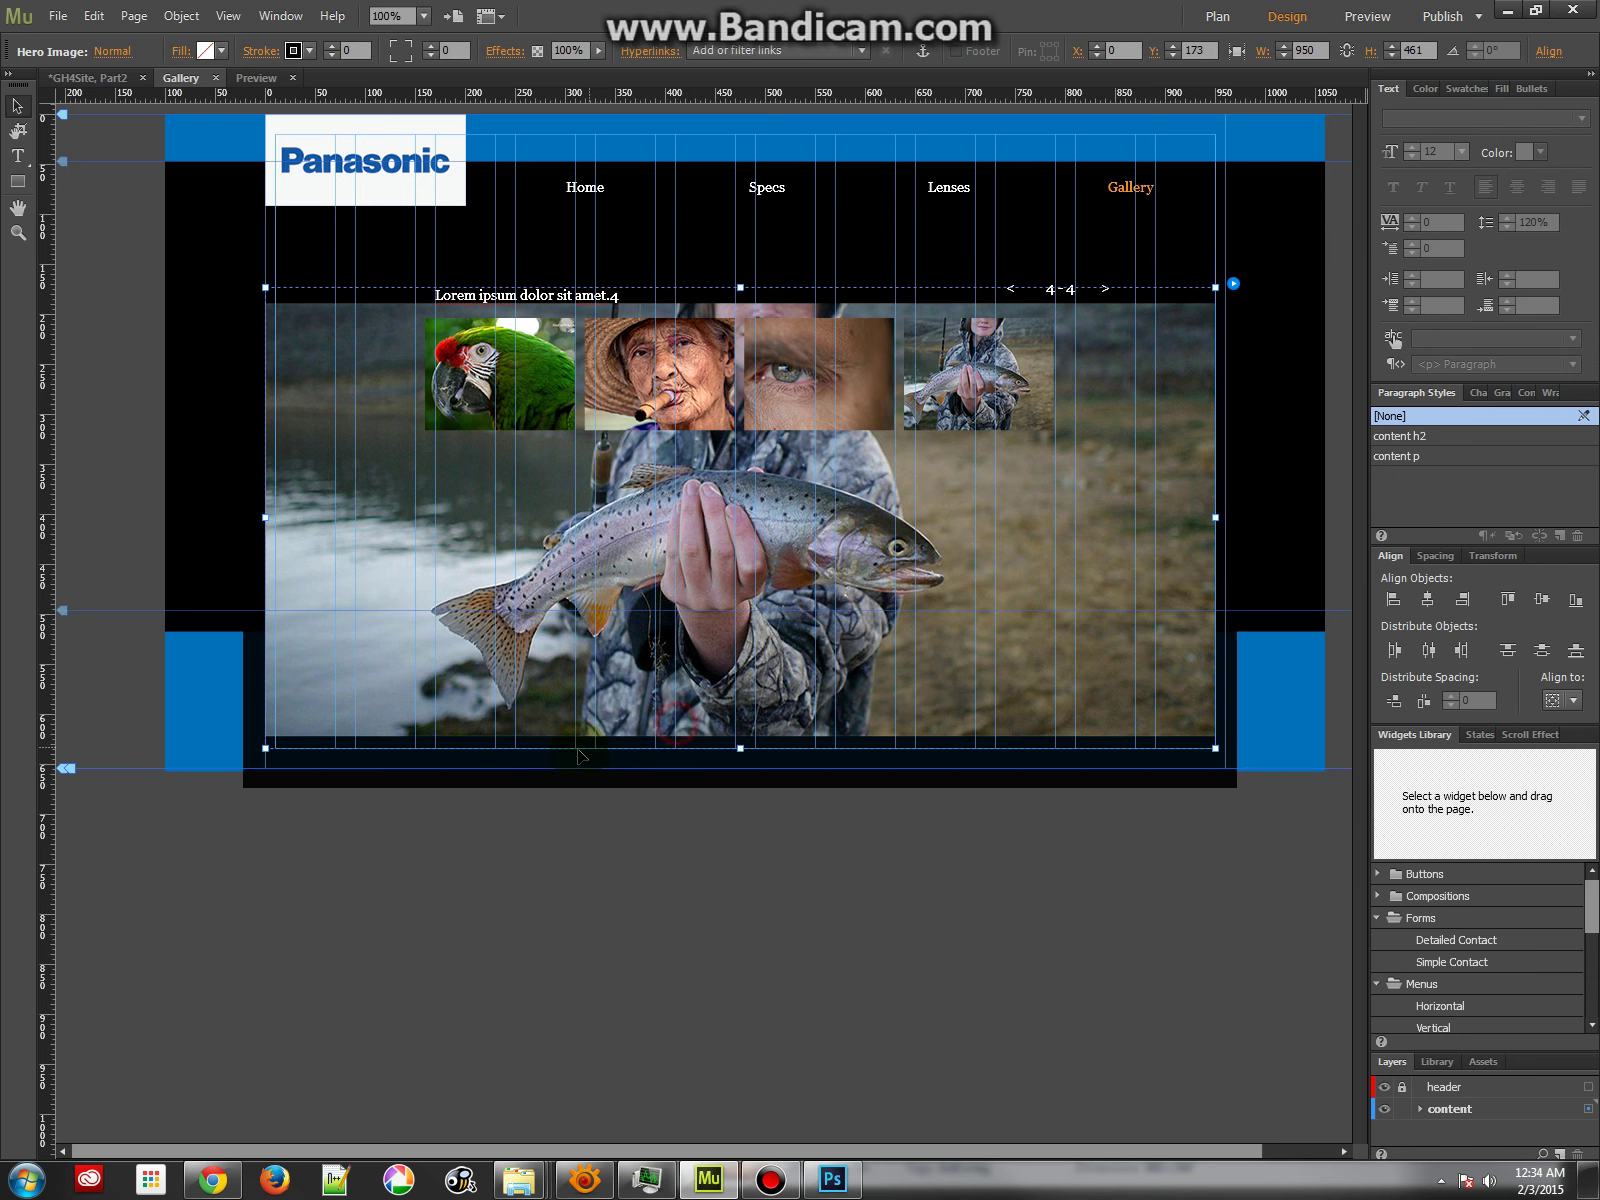
Extend the hero image frame downward to a height of about 561 px.
left_click_drag(740, 748, 730, 848)
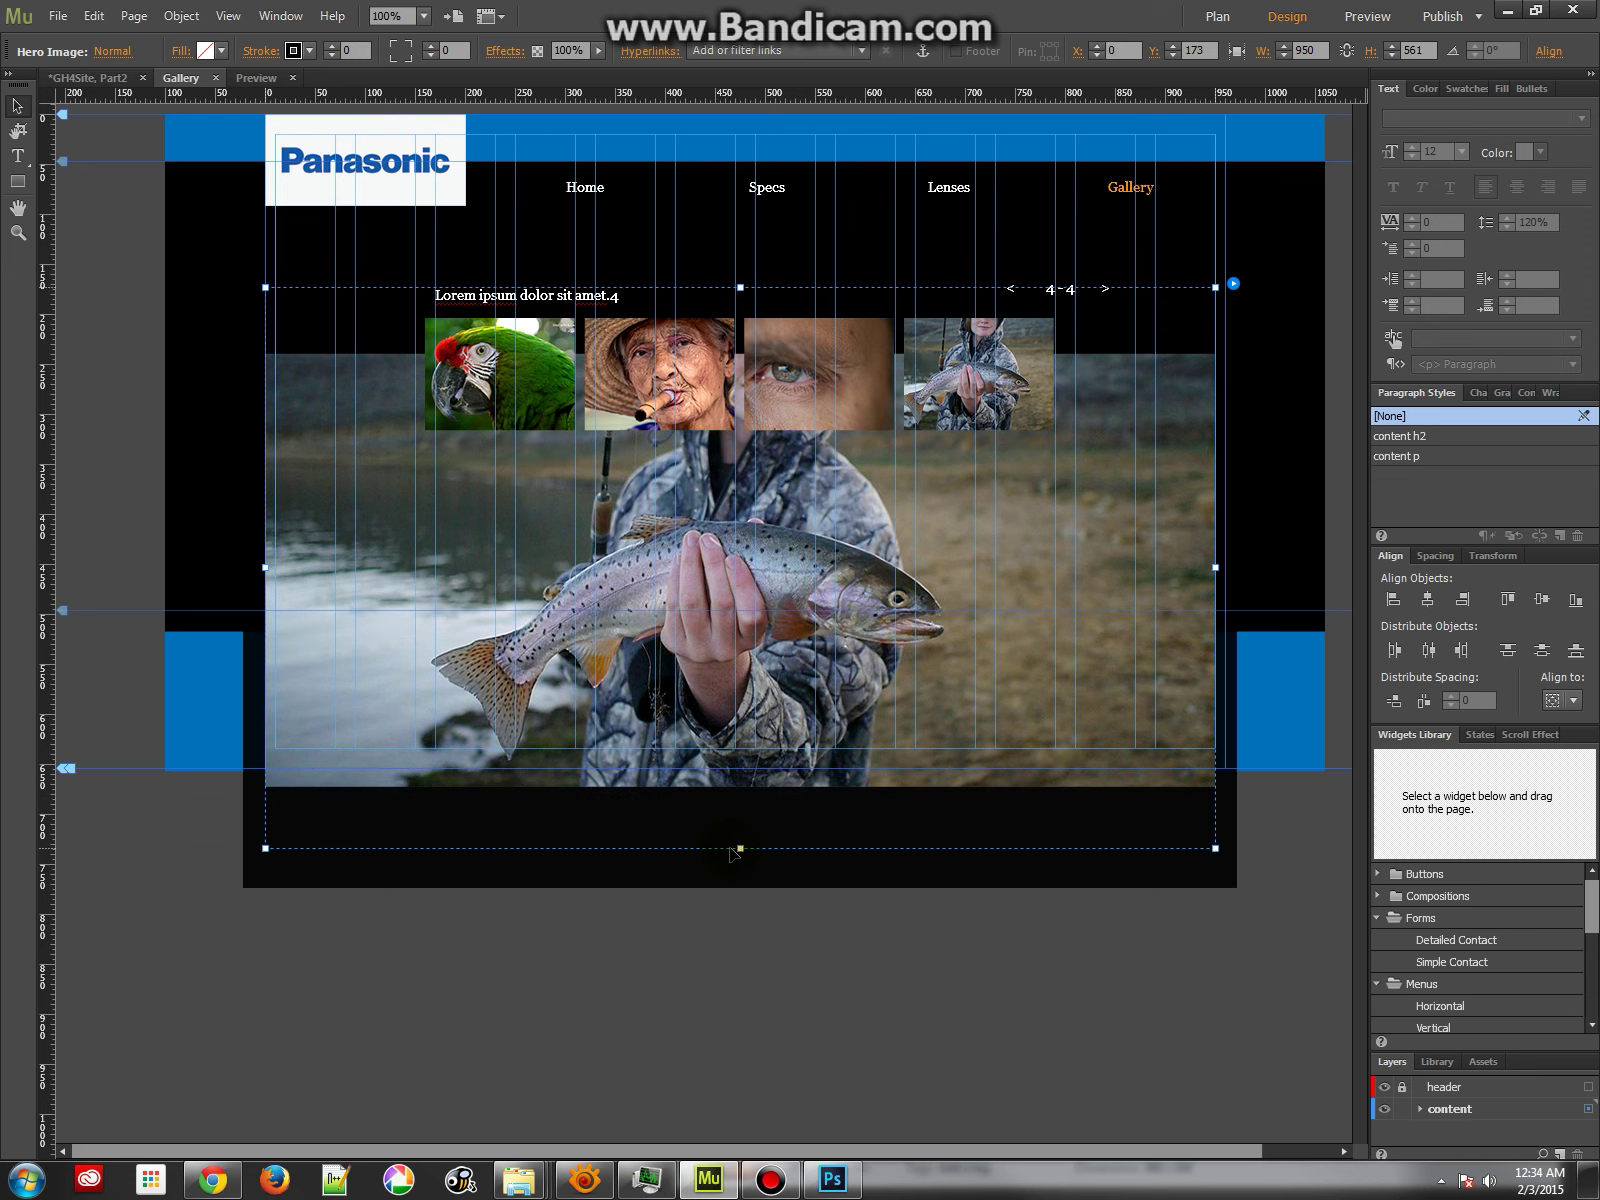
left_click(784, 942)
mouse_move(740, 849)
left_mouse_down()
mouse_move(742, 868)
mouse_move(736, 847)
left_mouse_up()
left_click(755, 962)
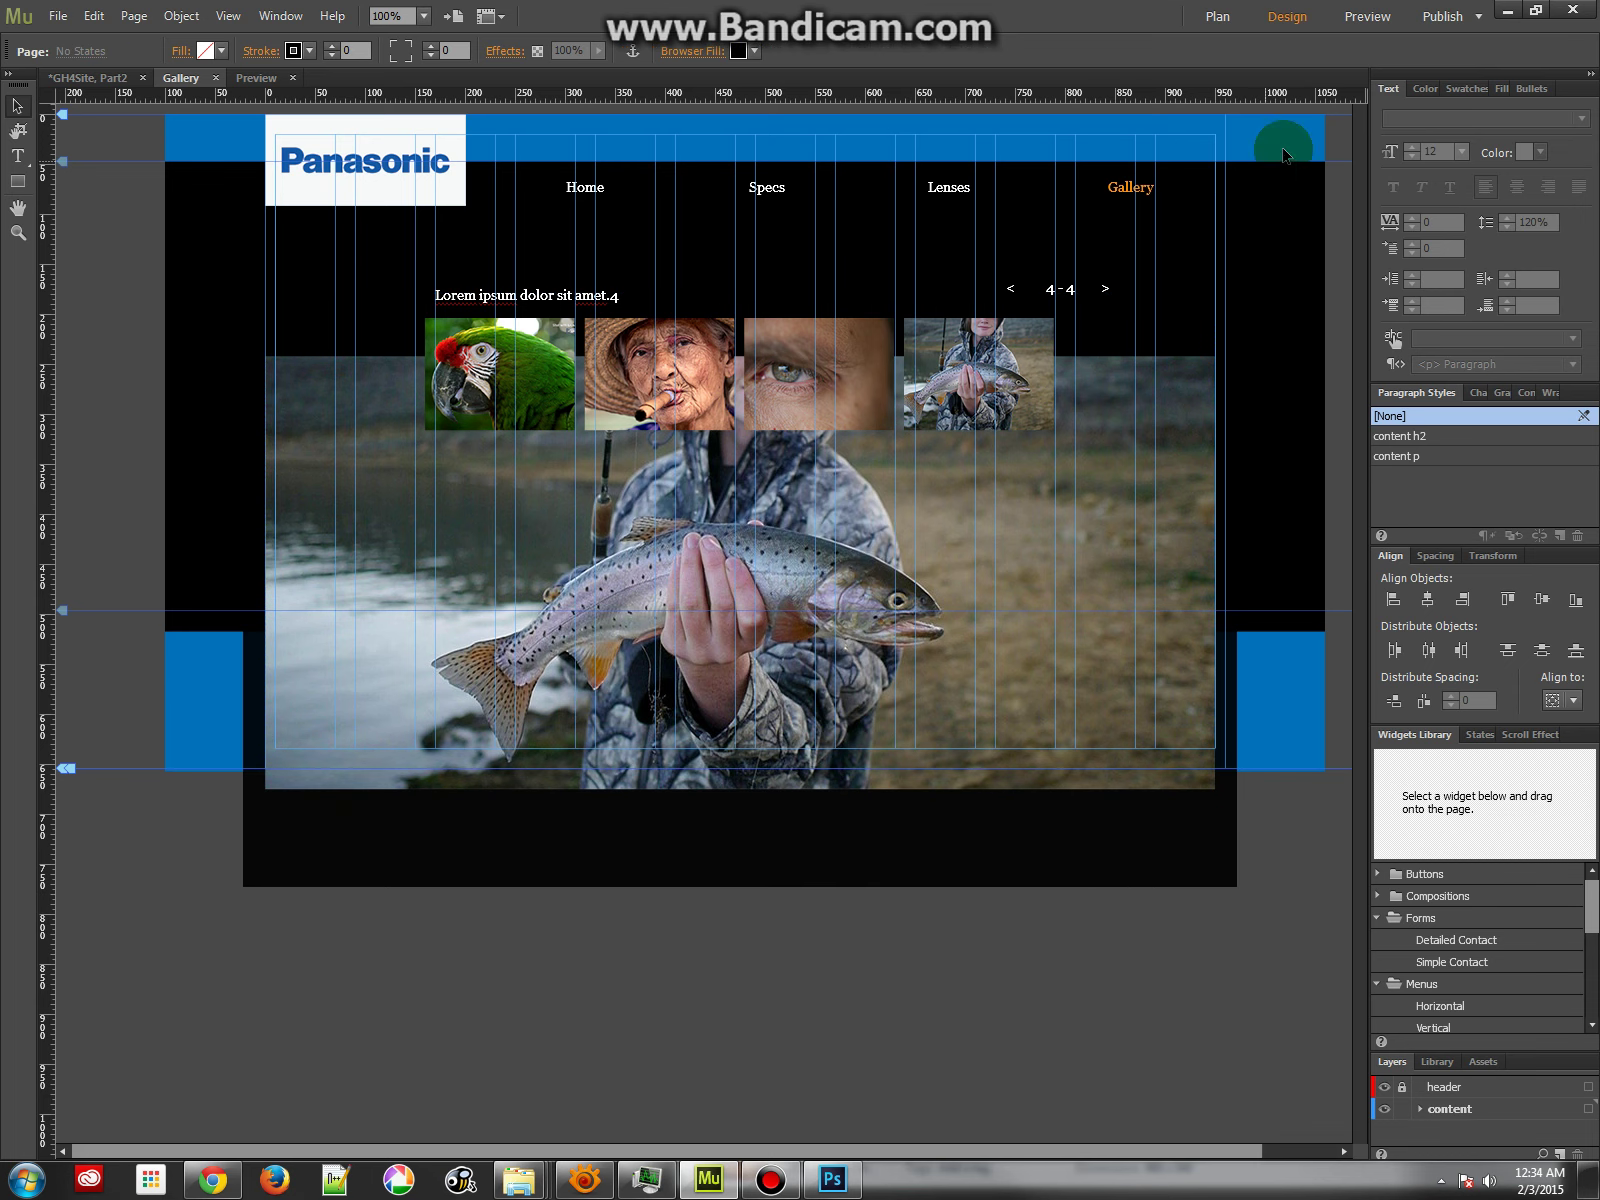
Preview the Gallery page, open the second photo in the lightbox, step forward through the slides and close the lightbox.
left_click(1381, 28)
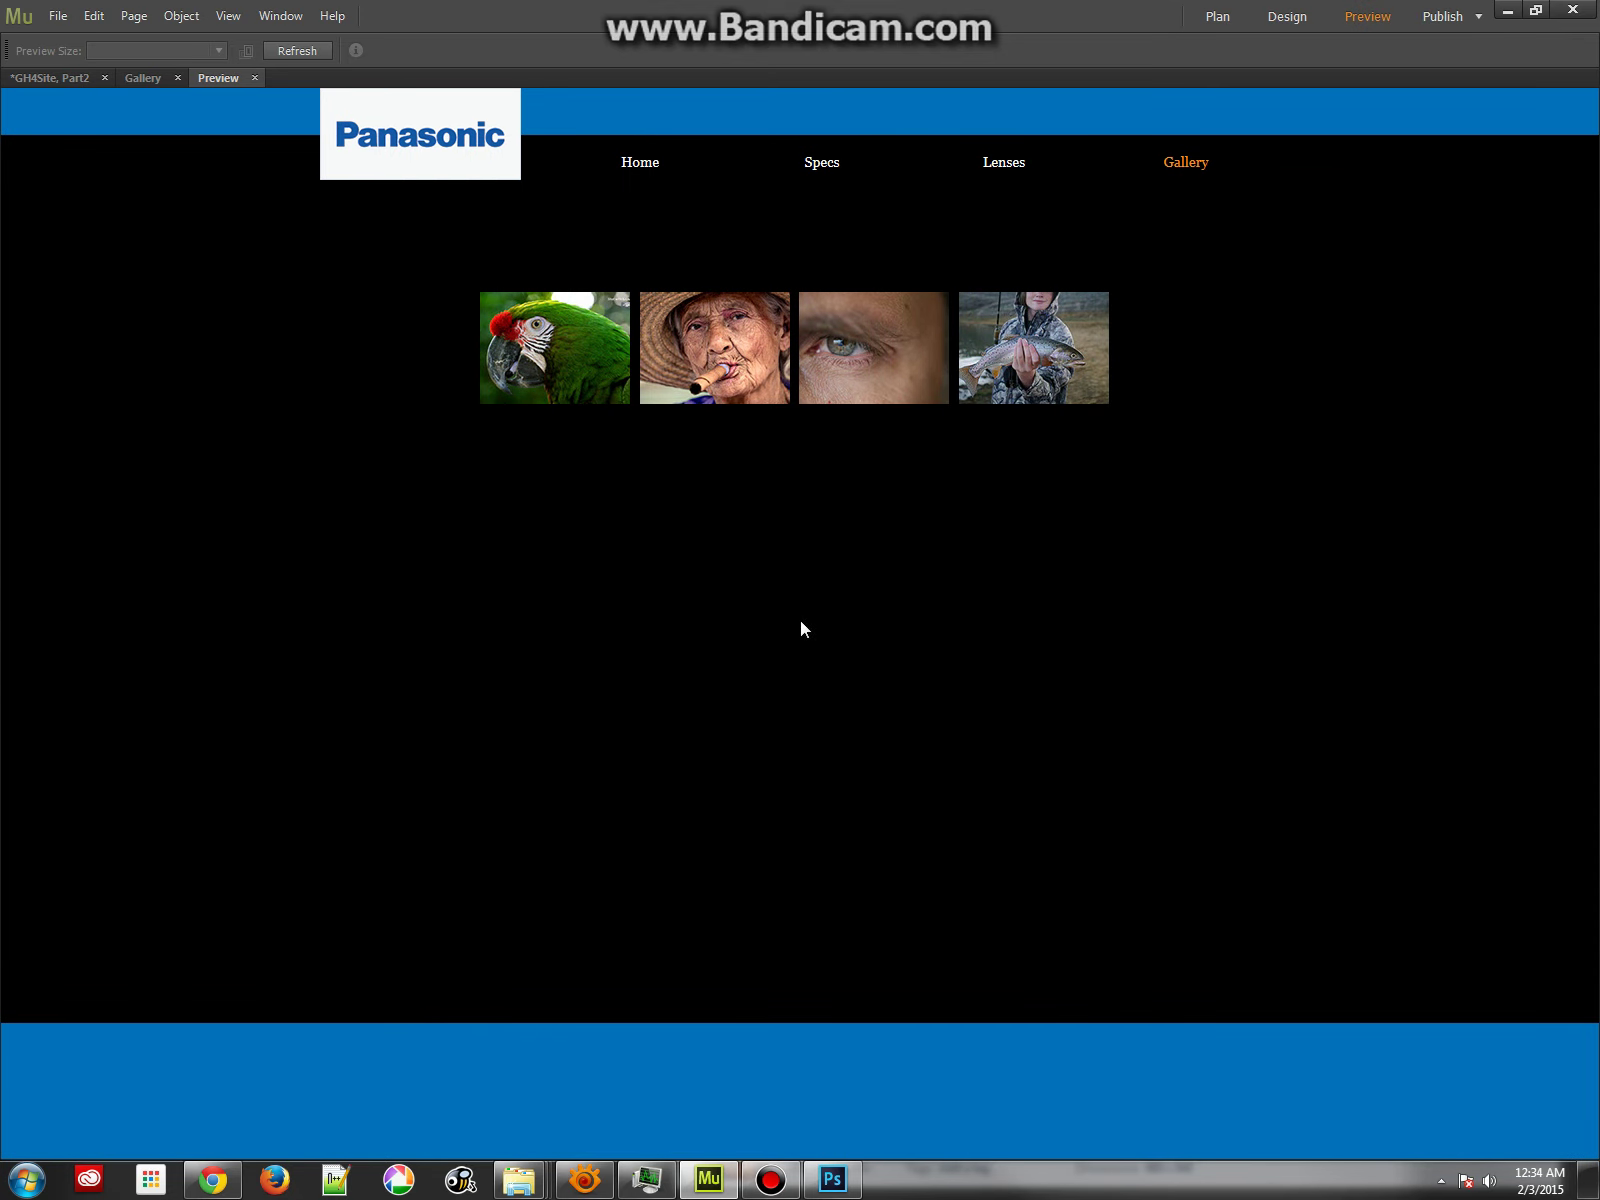
left_click(736, 393)
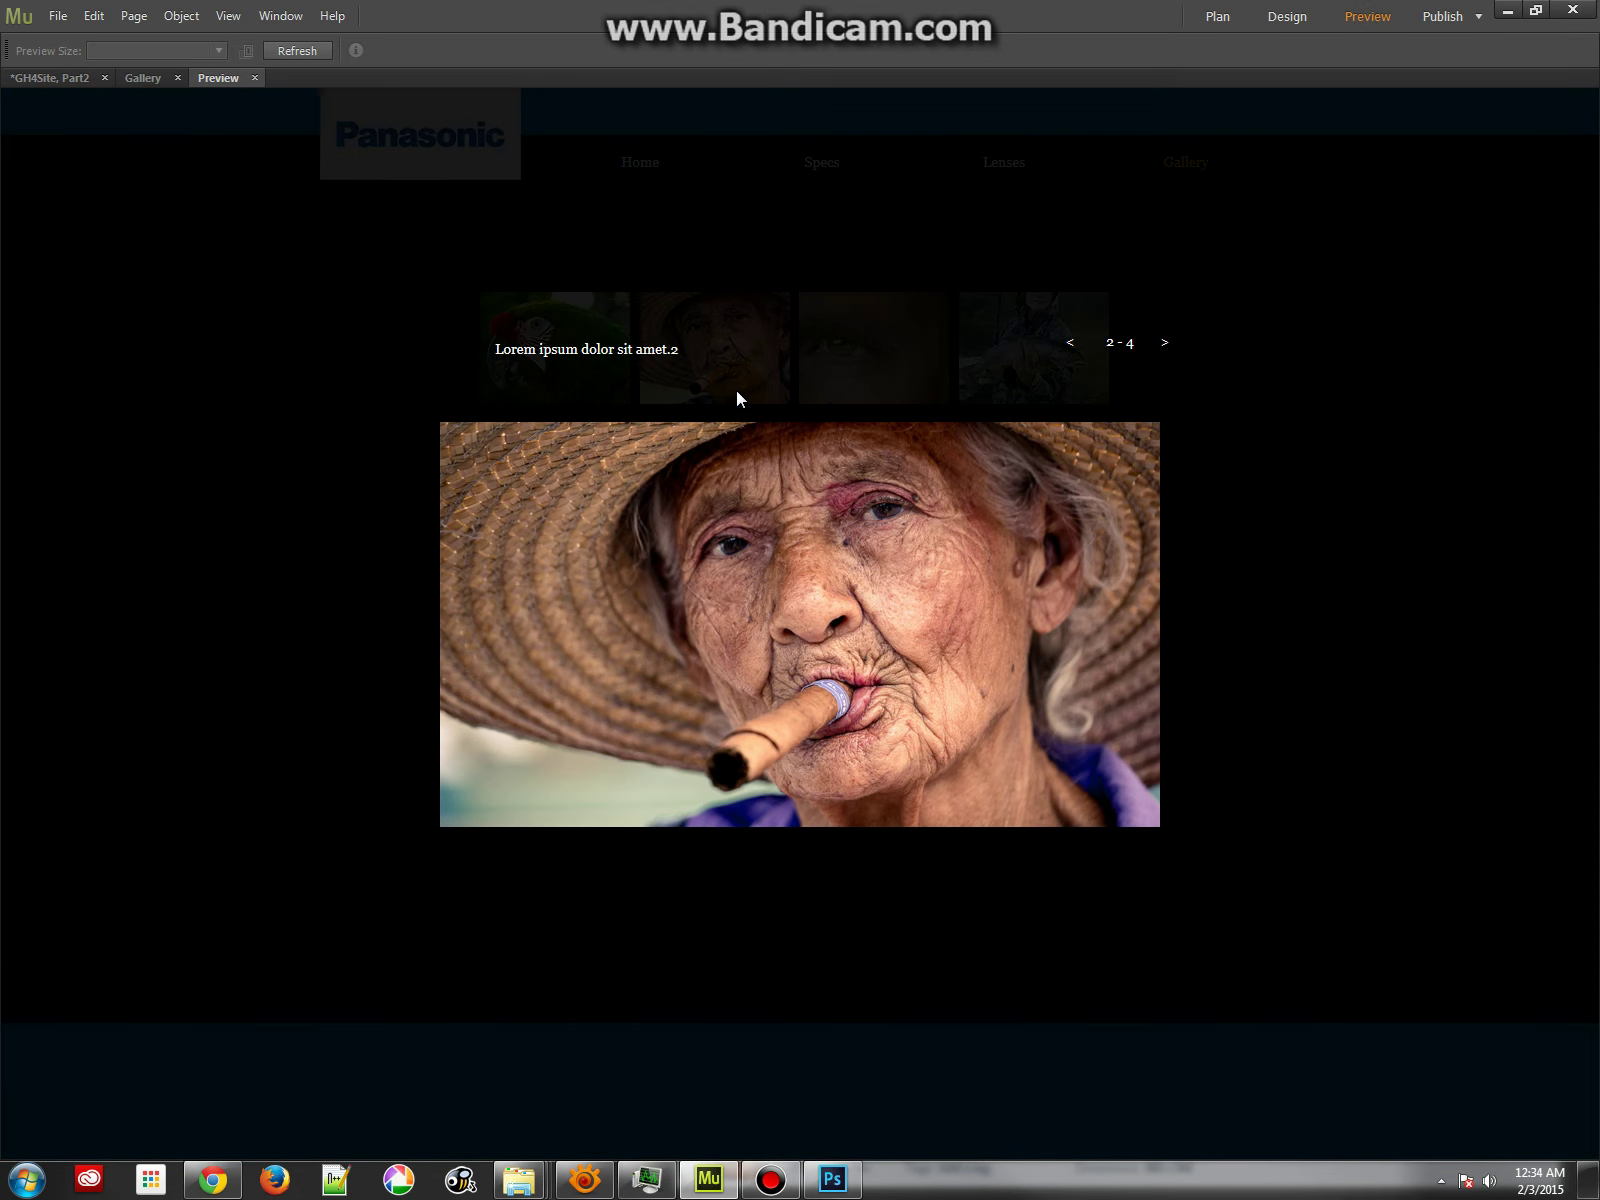
left_click(1168, 345)
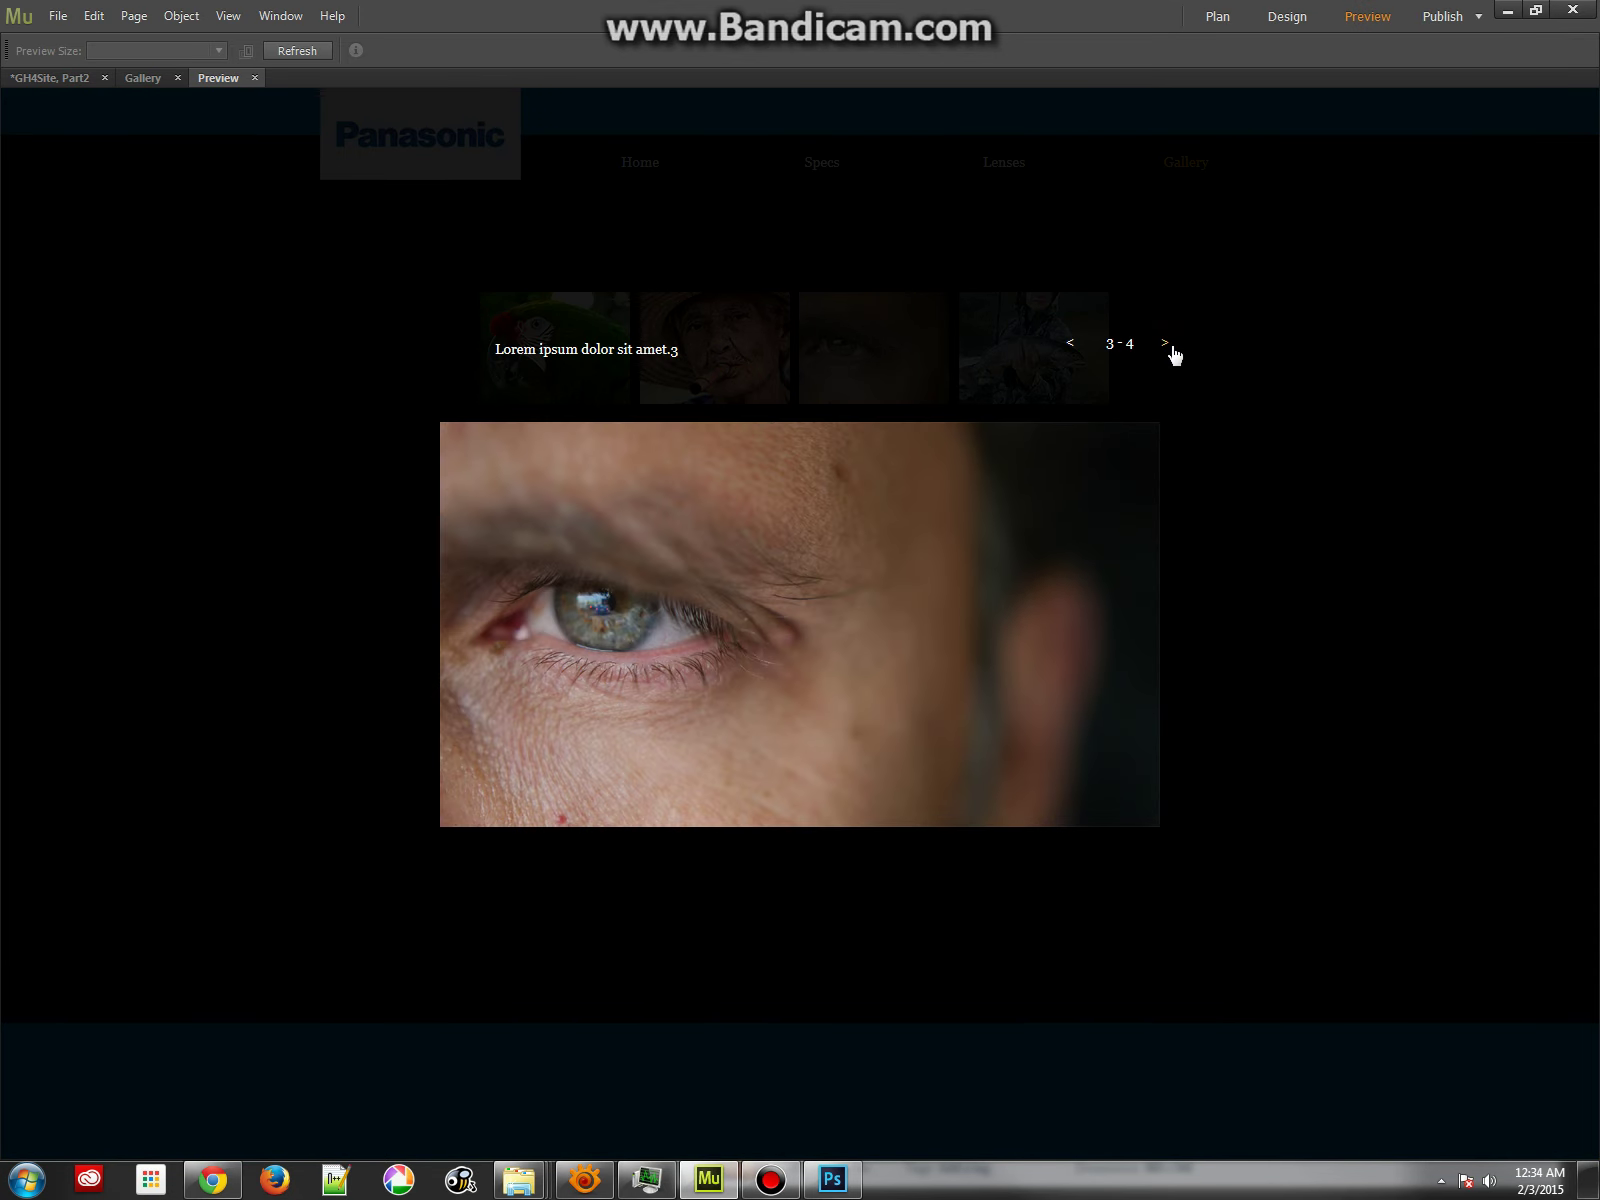
left_click(1166, 344)
left_click(1166, 345)
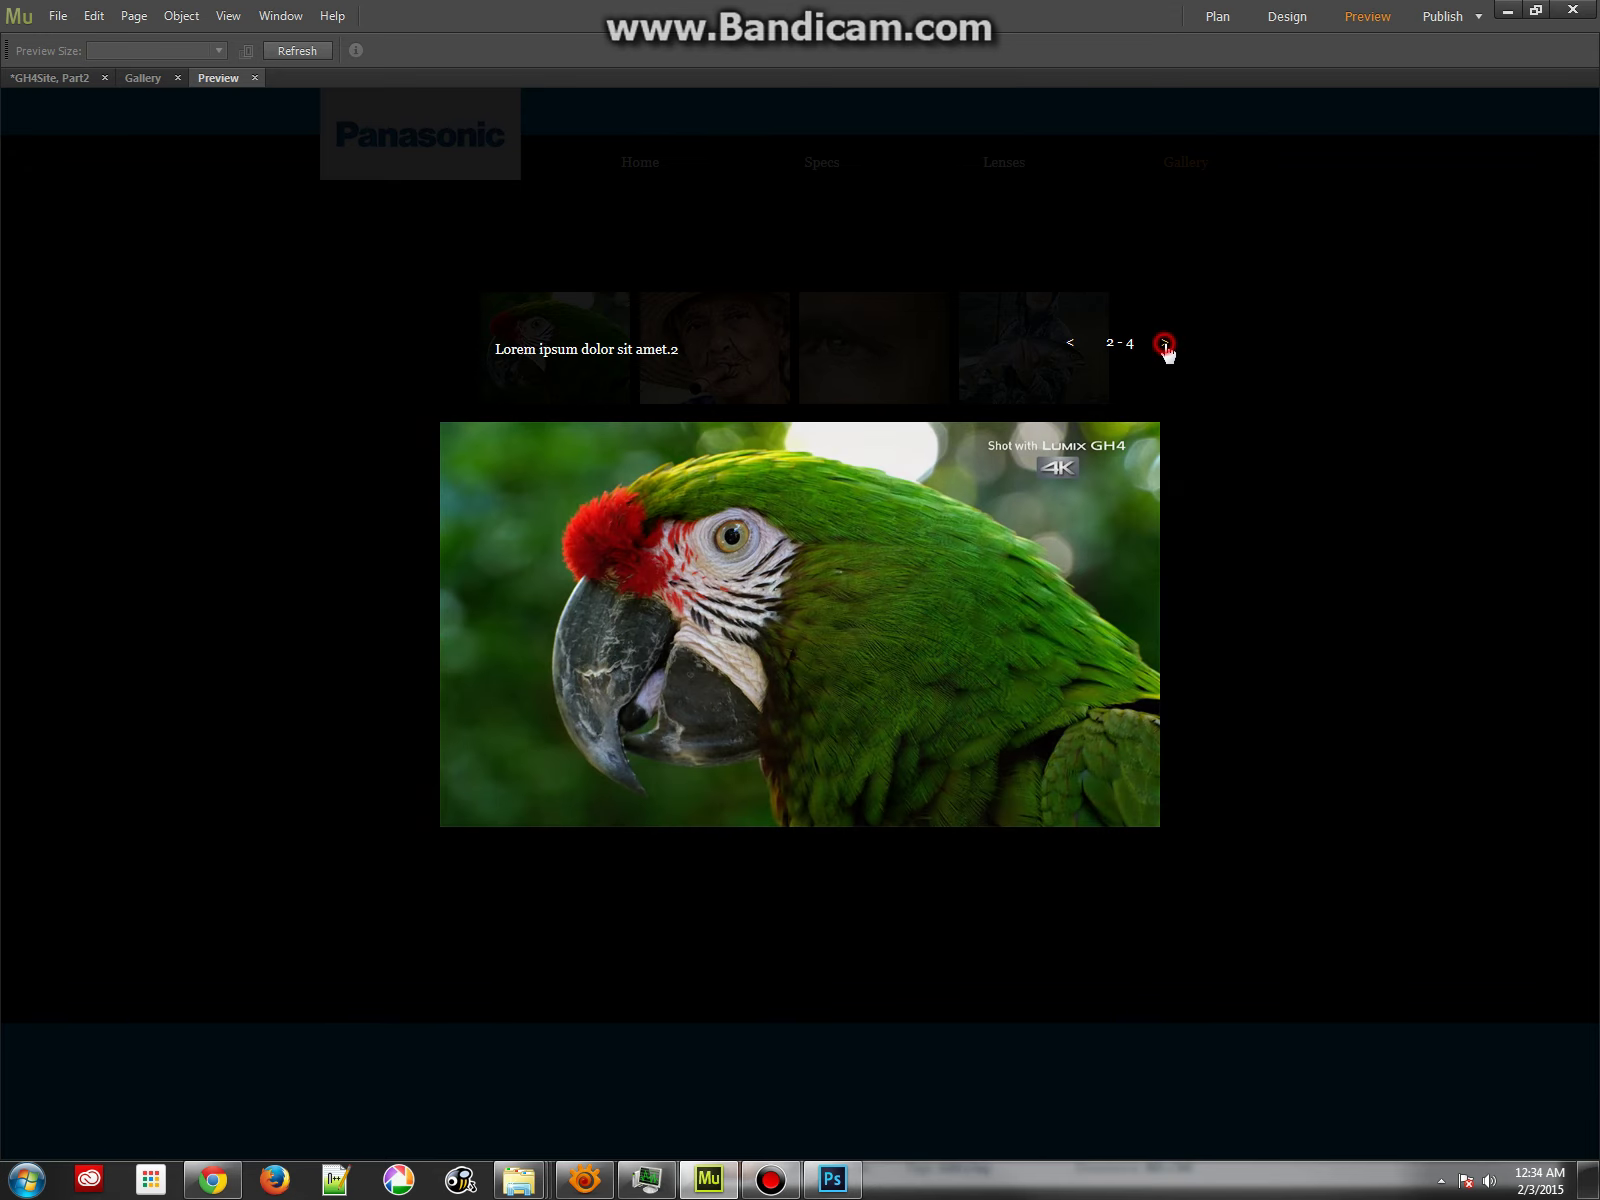
left_click(1166, 345)
left_click(1166, 345)
left_click(1166, 345)
left_click(1230, 288)
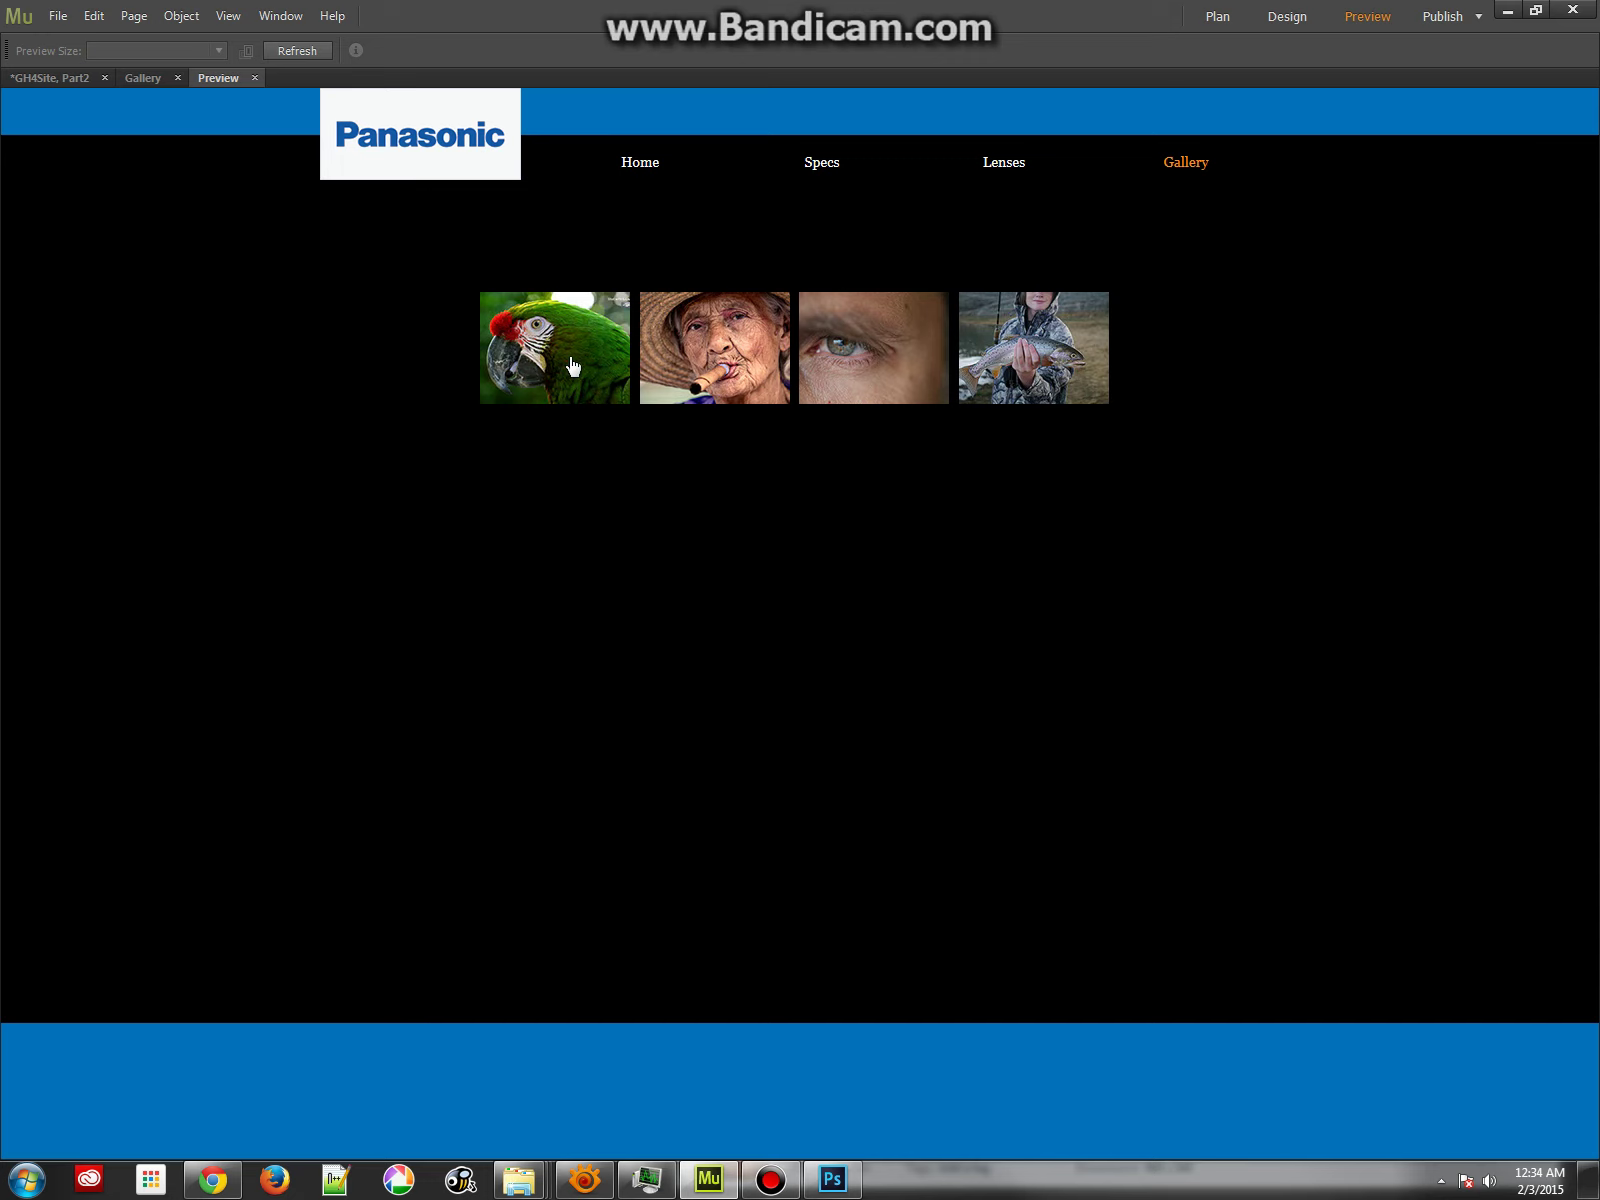
Check the preview's lightbox from other thumbnails, including the parrot and eye photos, closing it each time.
left_click(568, 365)
left_click(1267, 246)
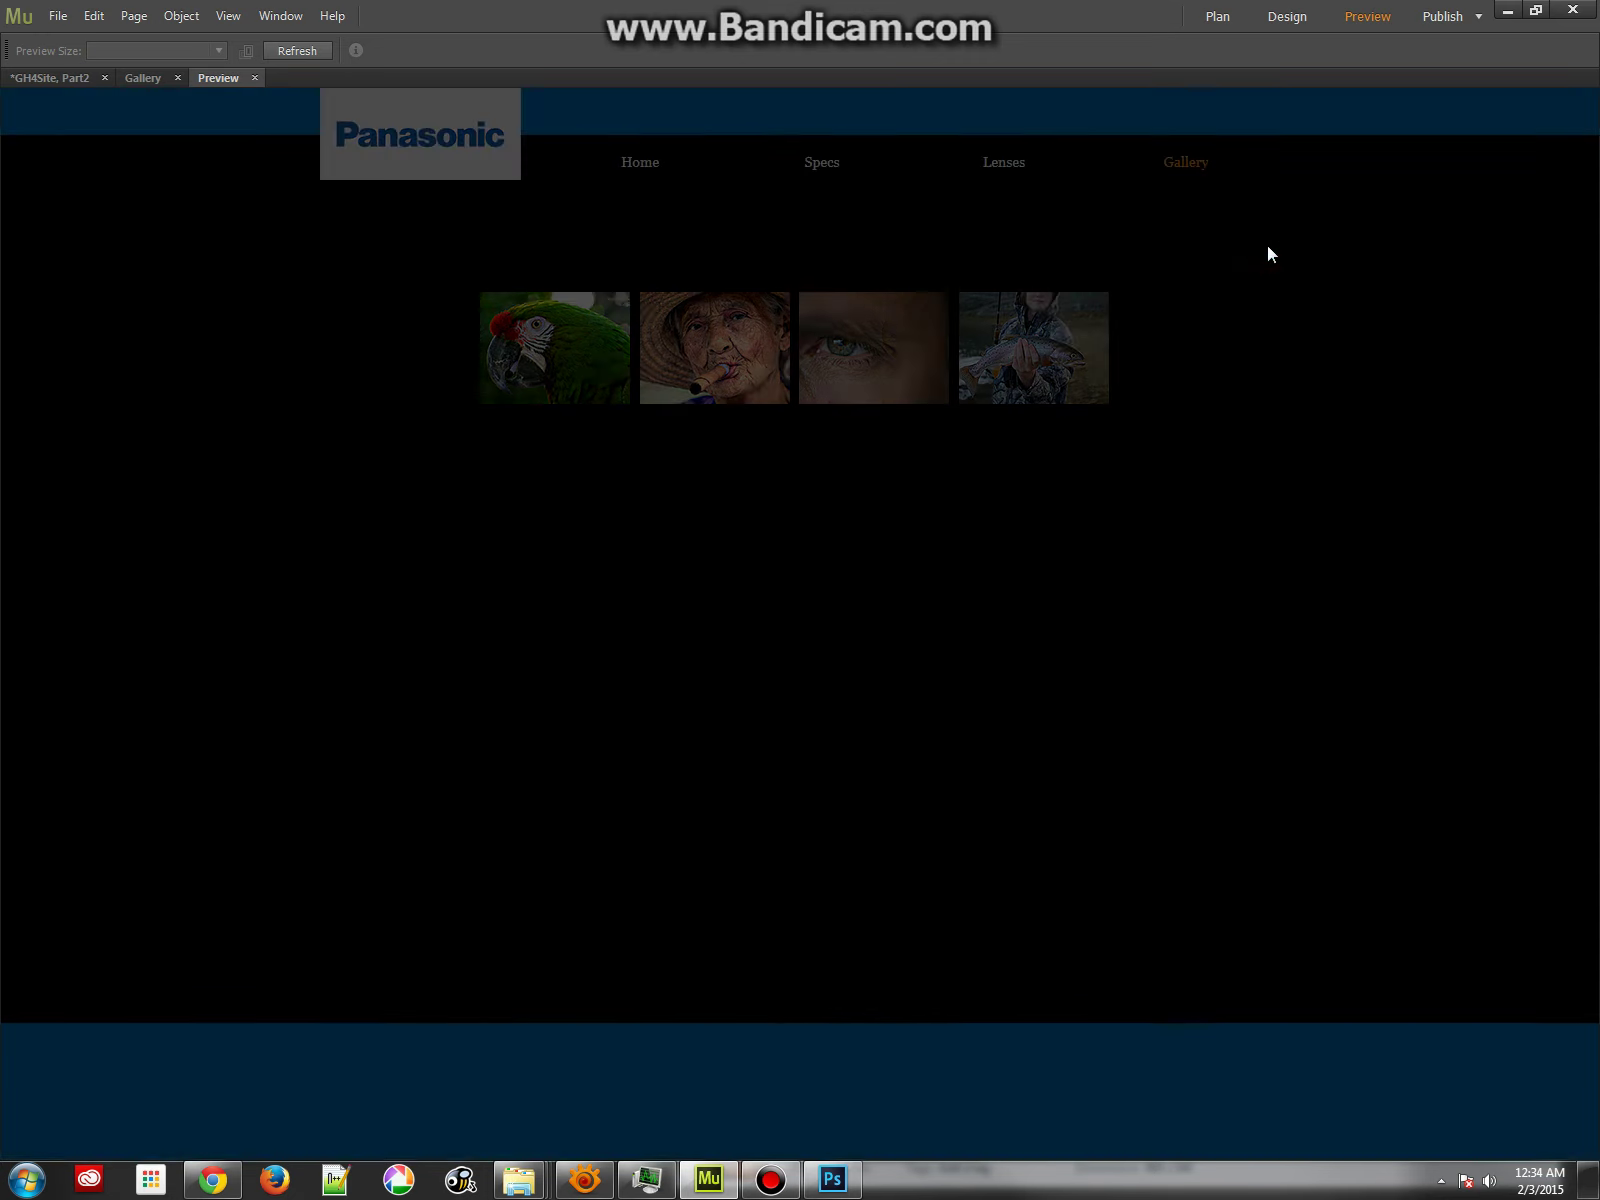
left_click(860, 342)
left_click(1395, 346)
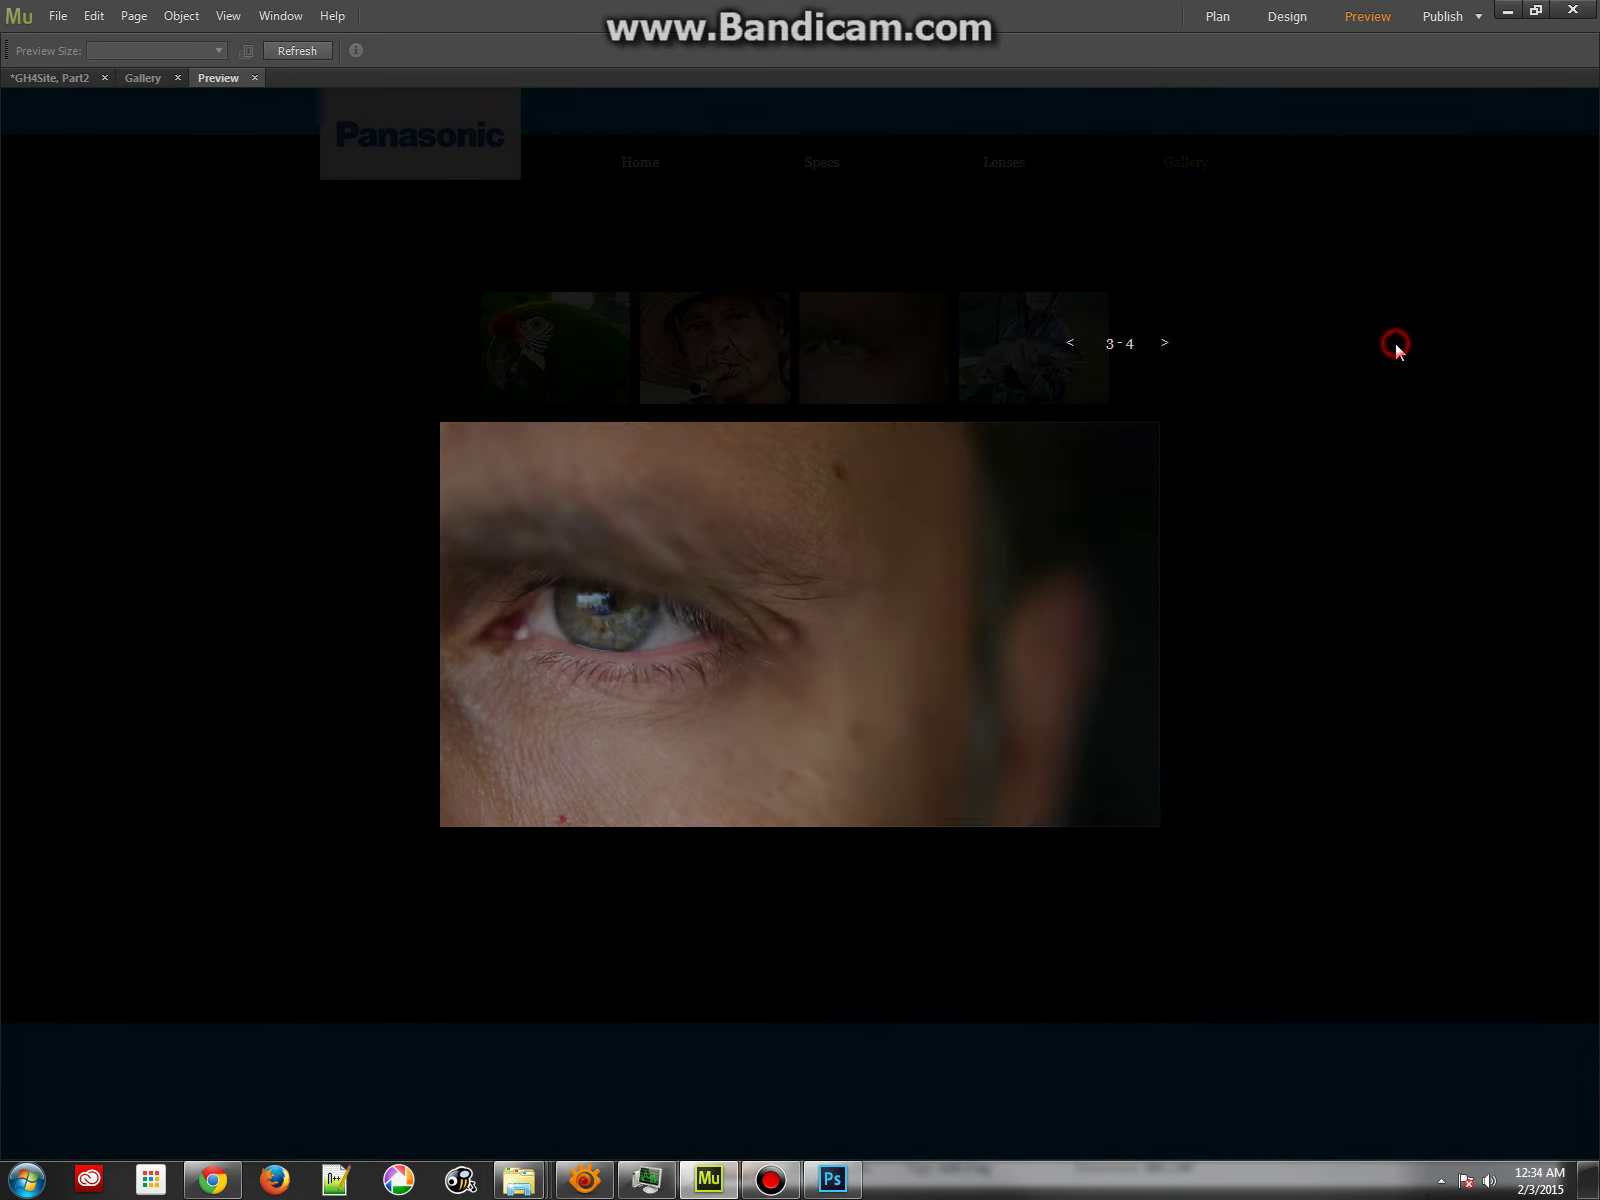
left_click(1095, 356)
left_click(1301, 266)
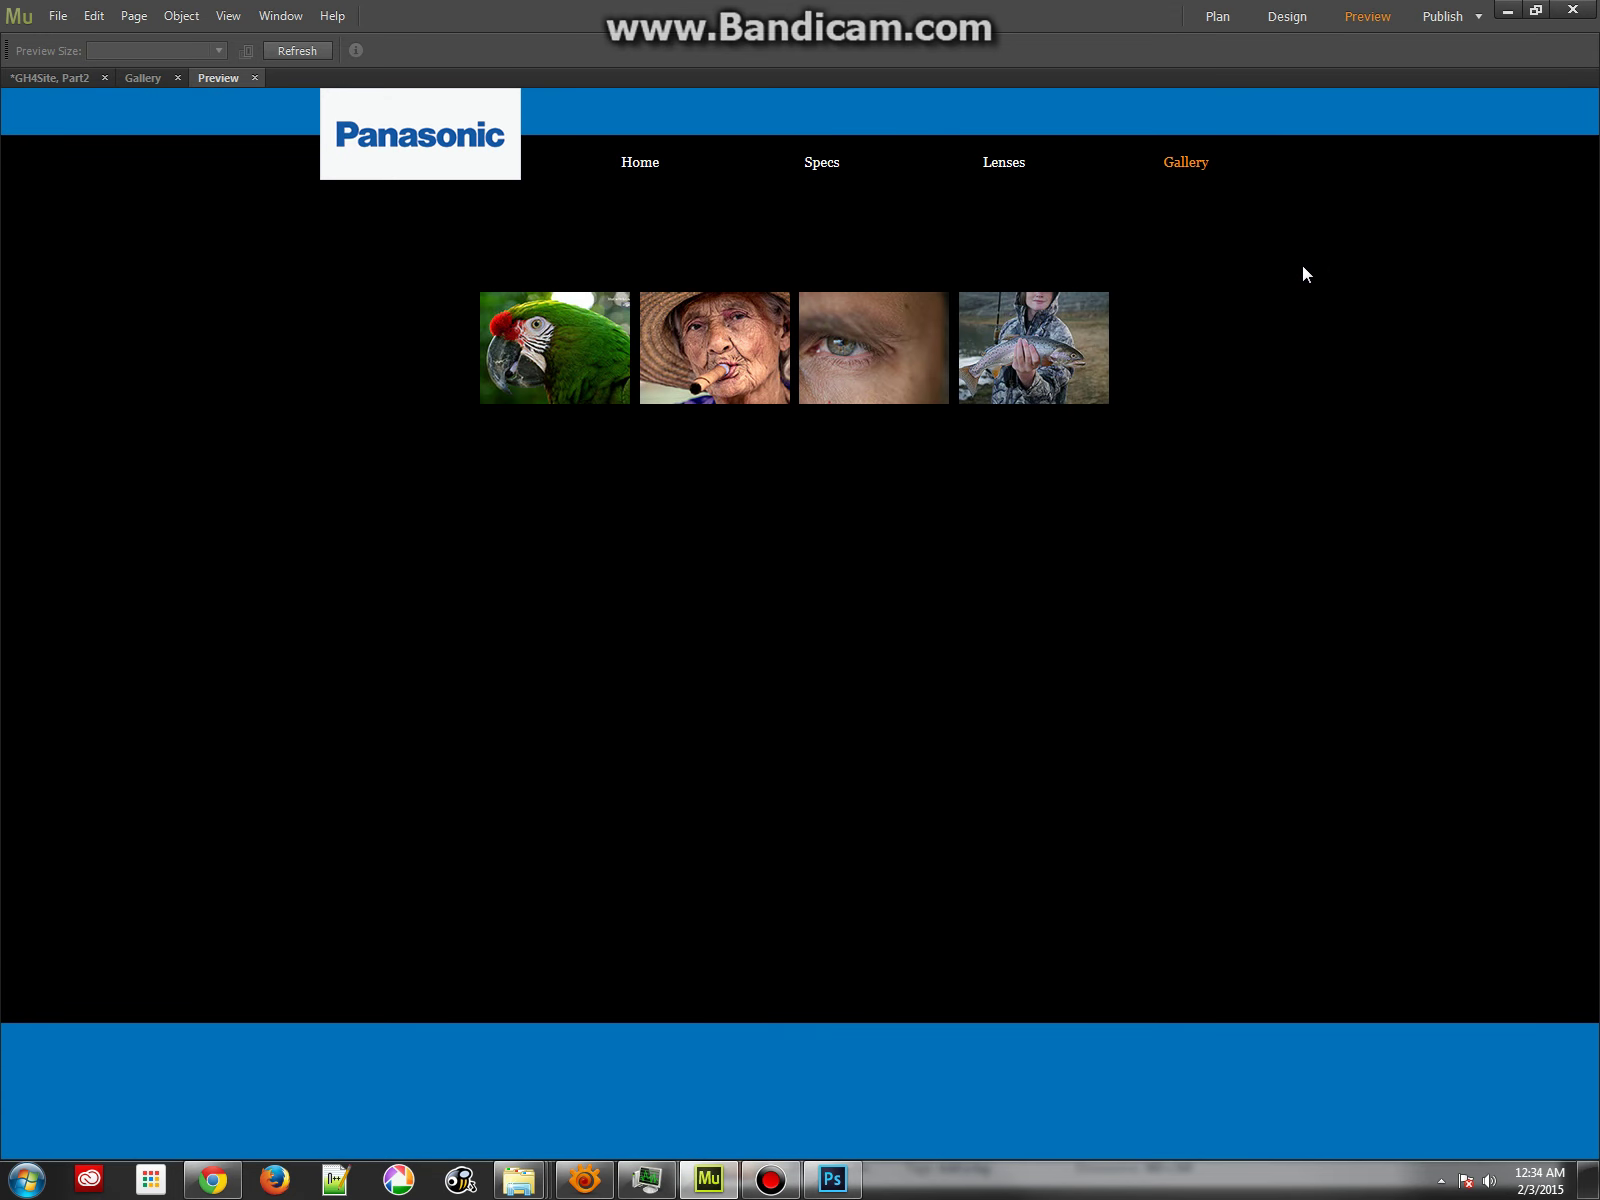
View the Specs, Home and Lenses pages in the site preview.
left_click(843, 165)
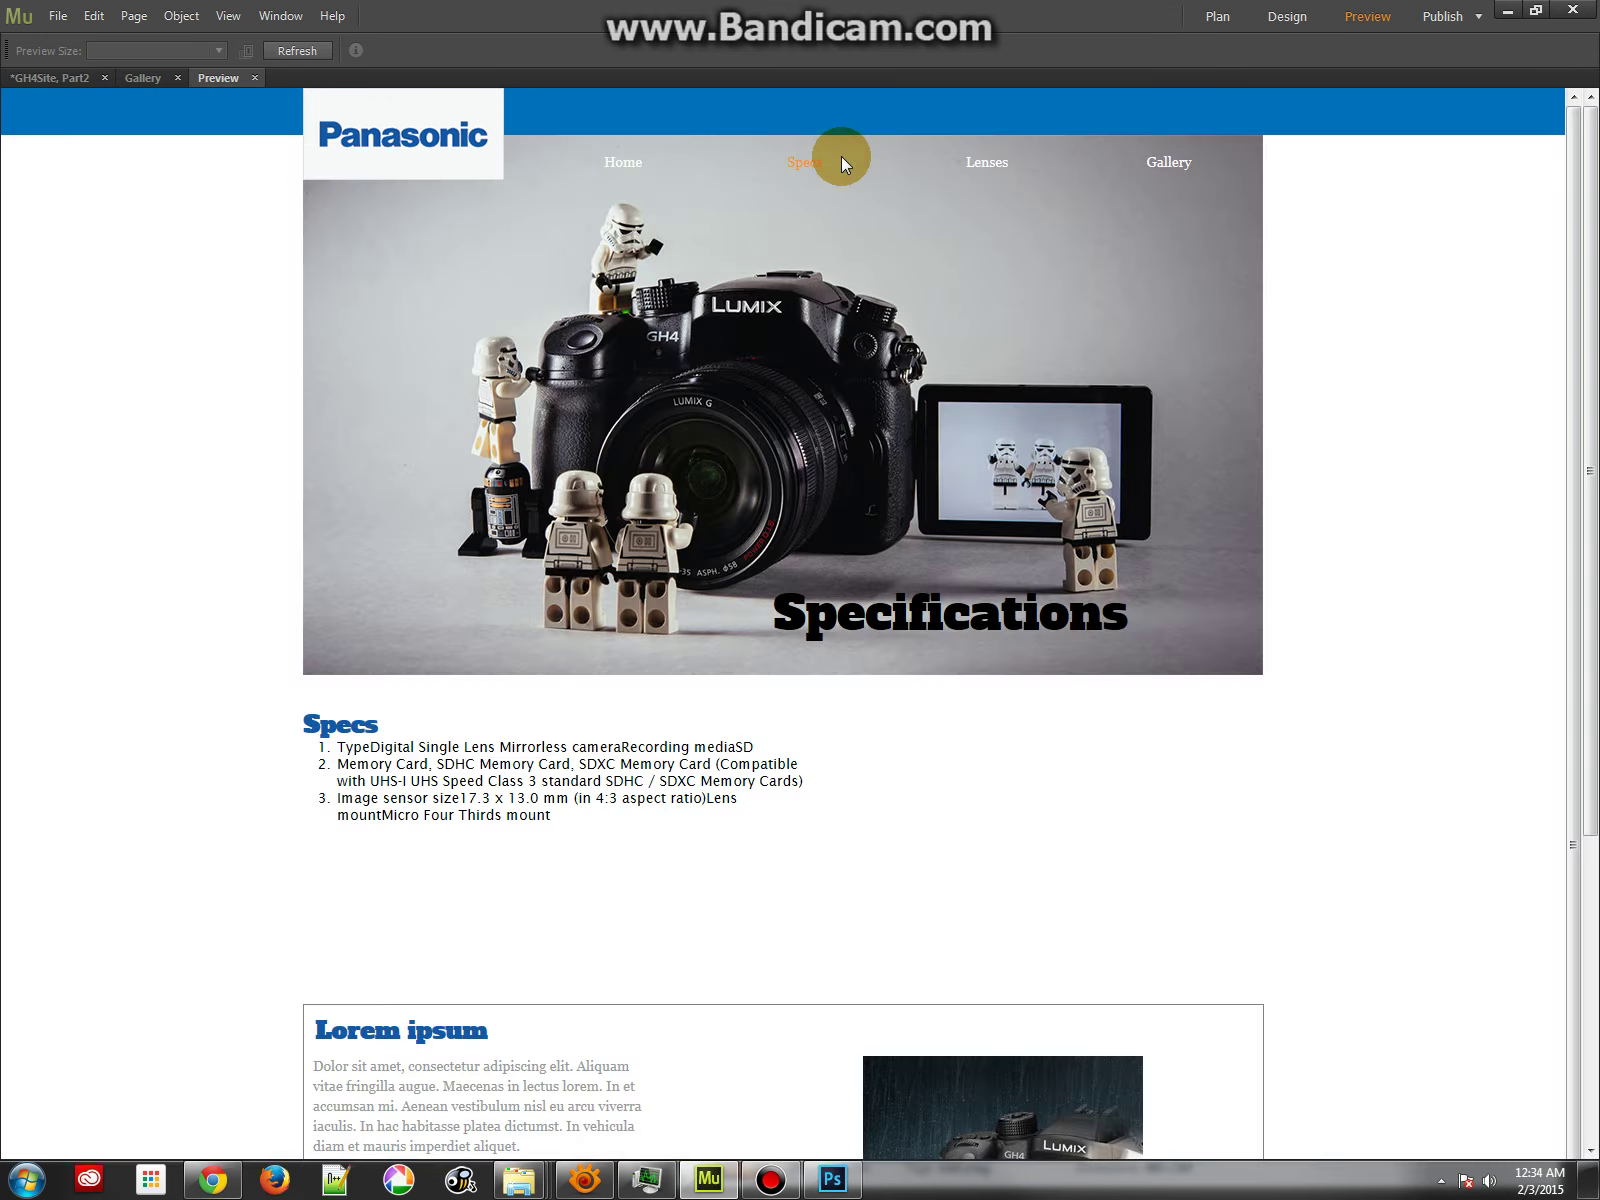
left_click(615, 163)
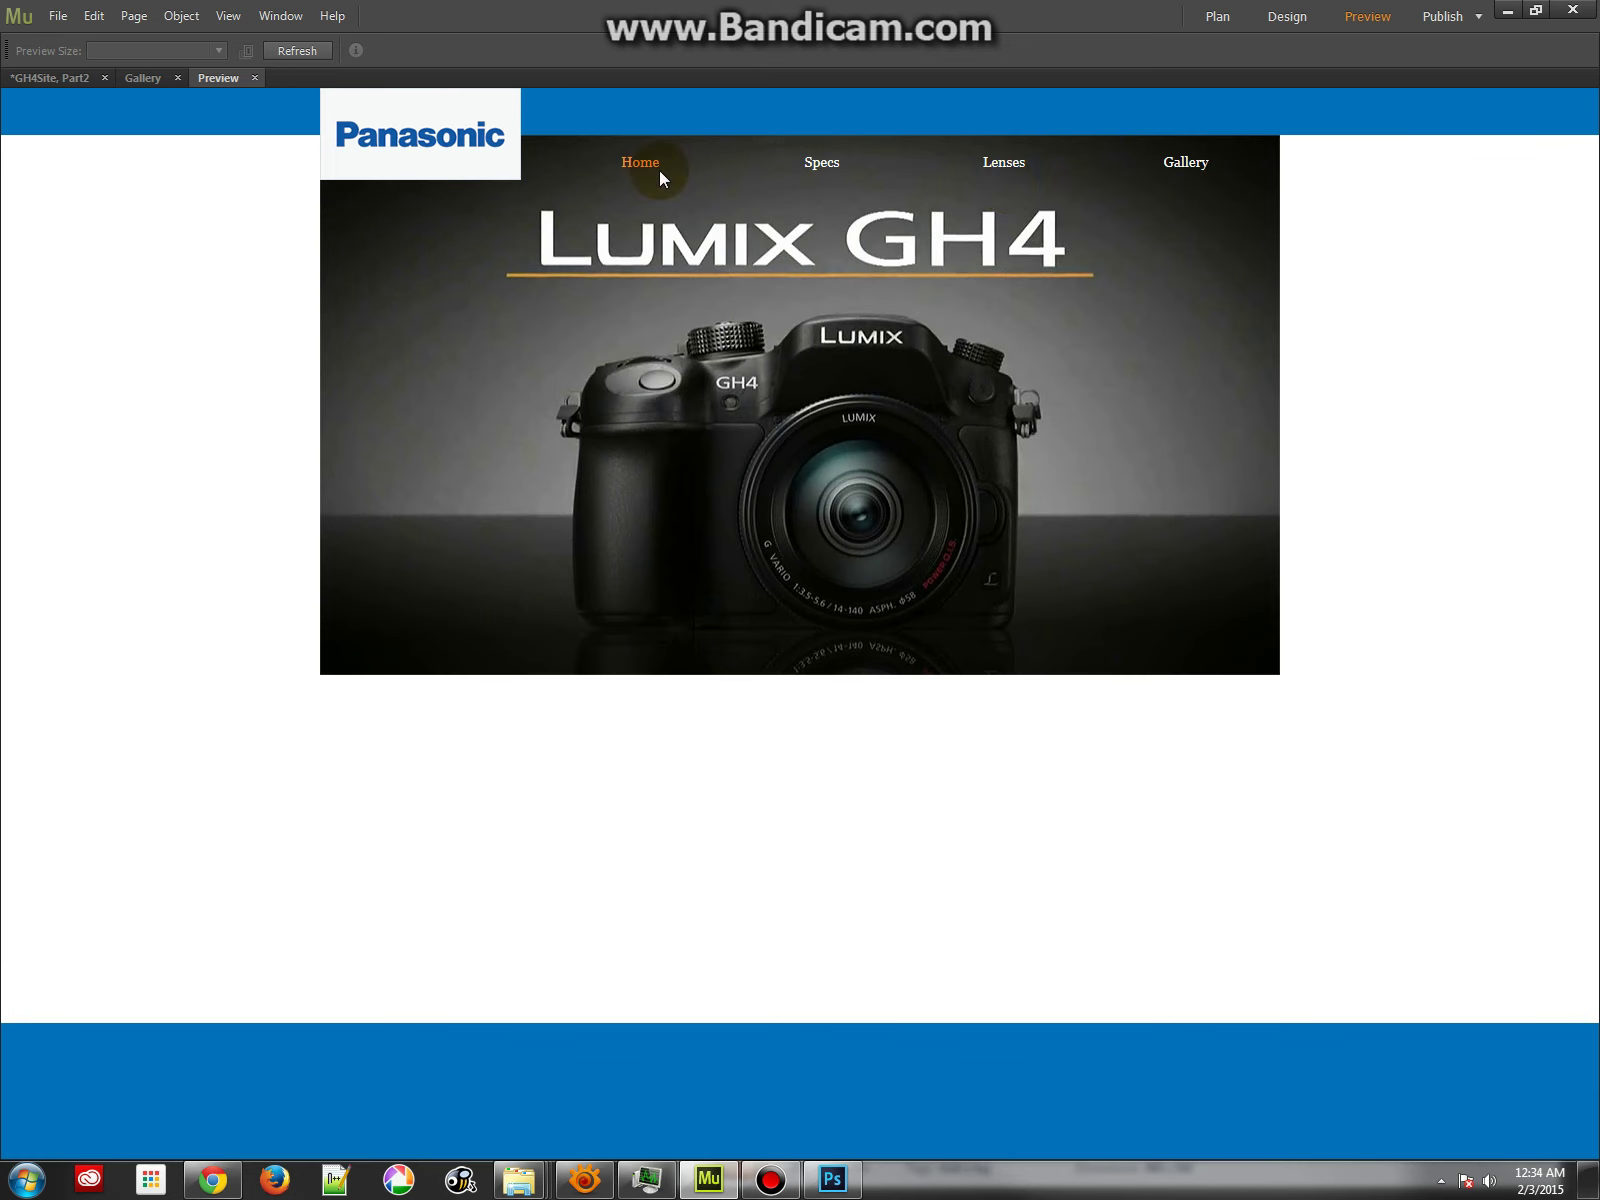
left_click(1005, 170)
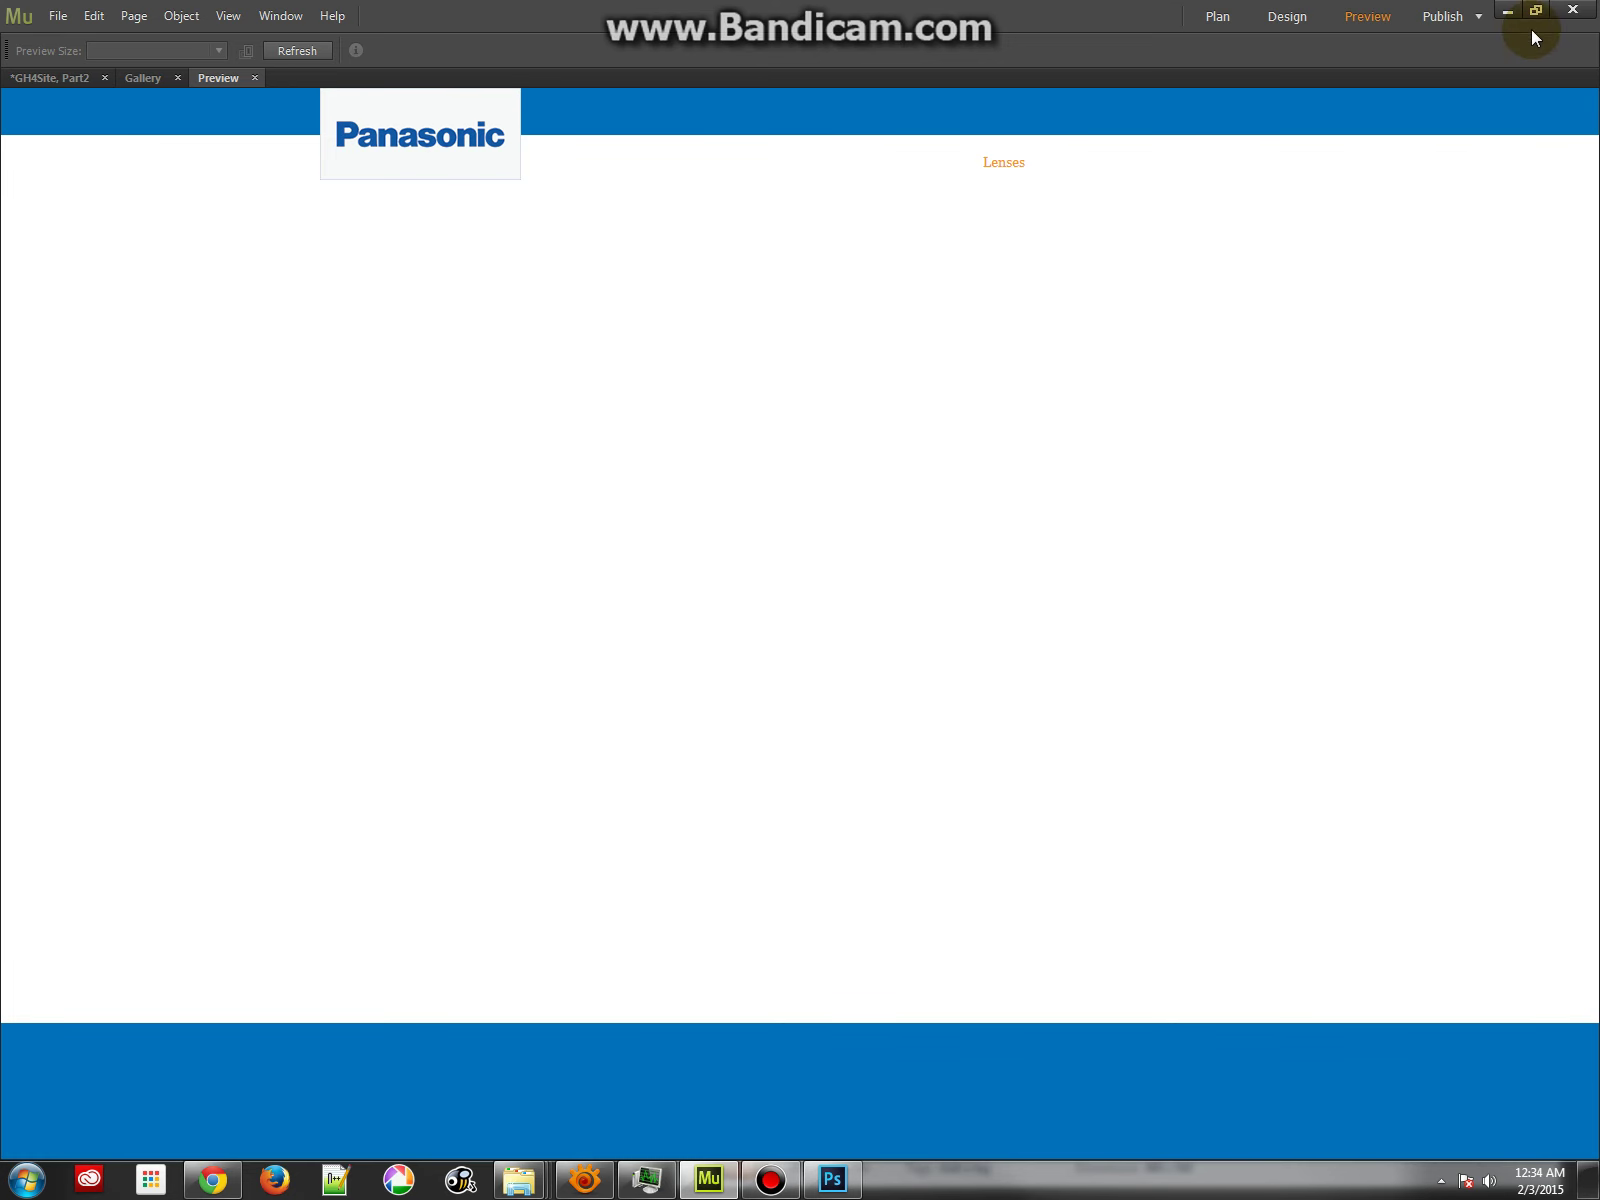
Open the A-Master page from the site plan for editing.
left_click(1222, 15)
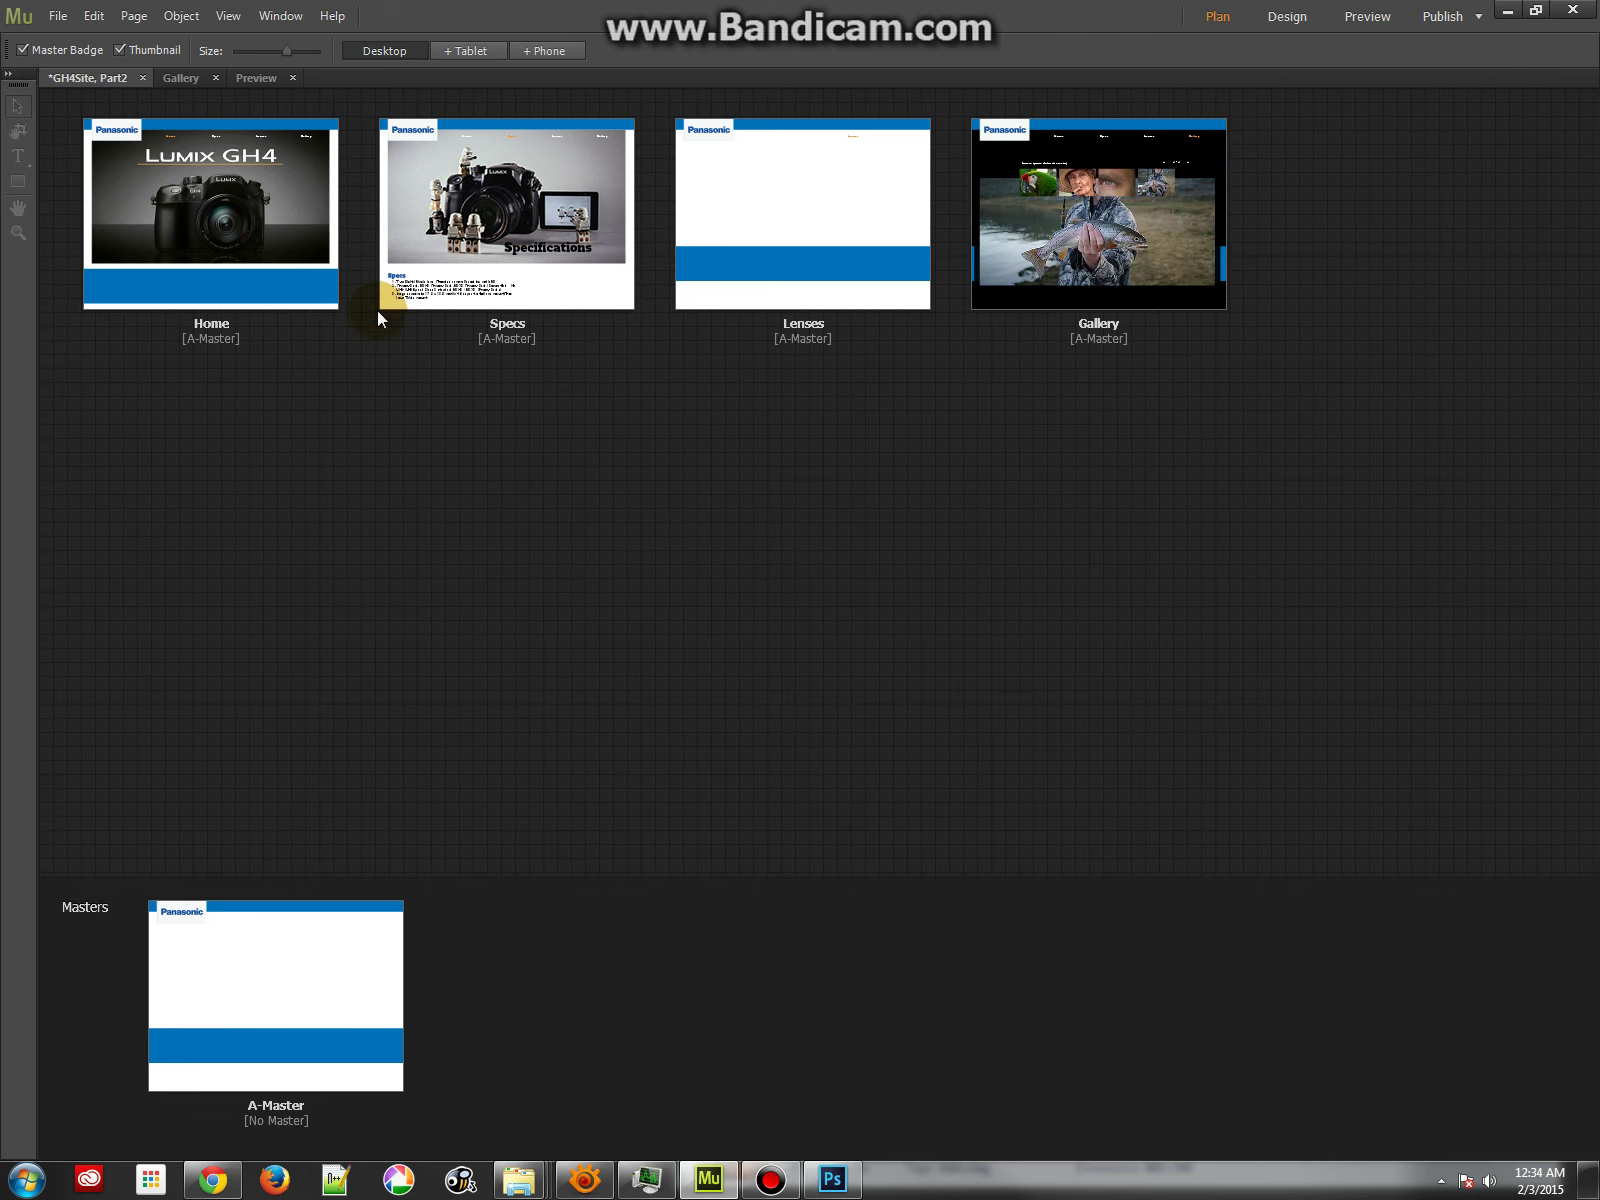
left_click(250, 962)
double_click(250, 968)
left_click(732, 246)
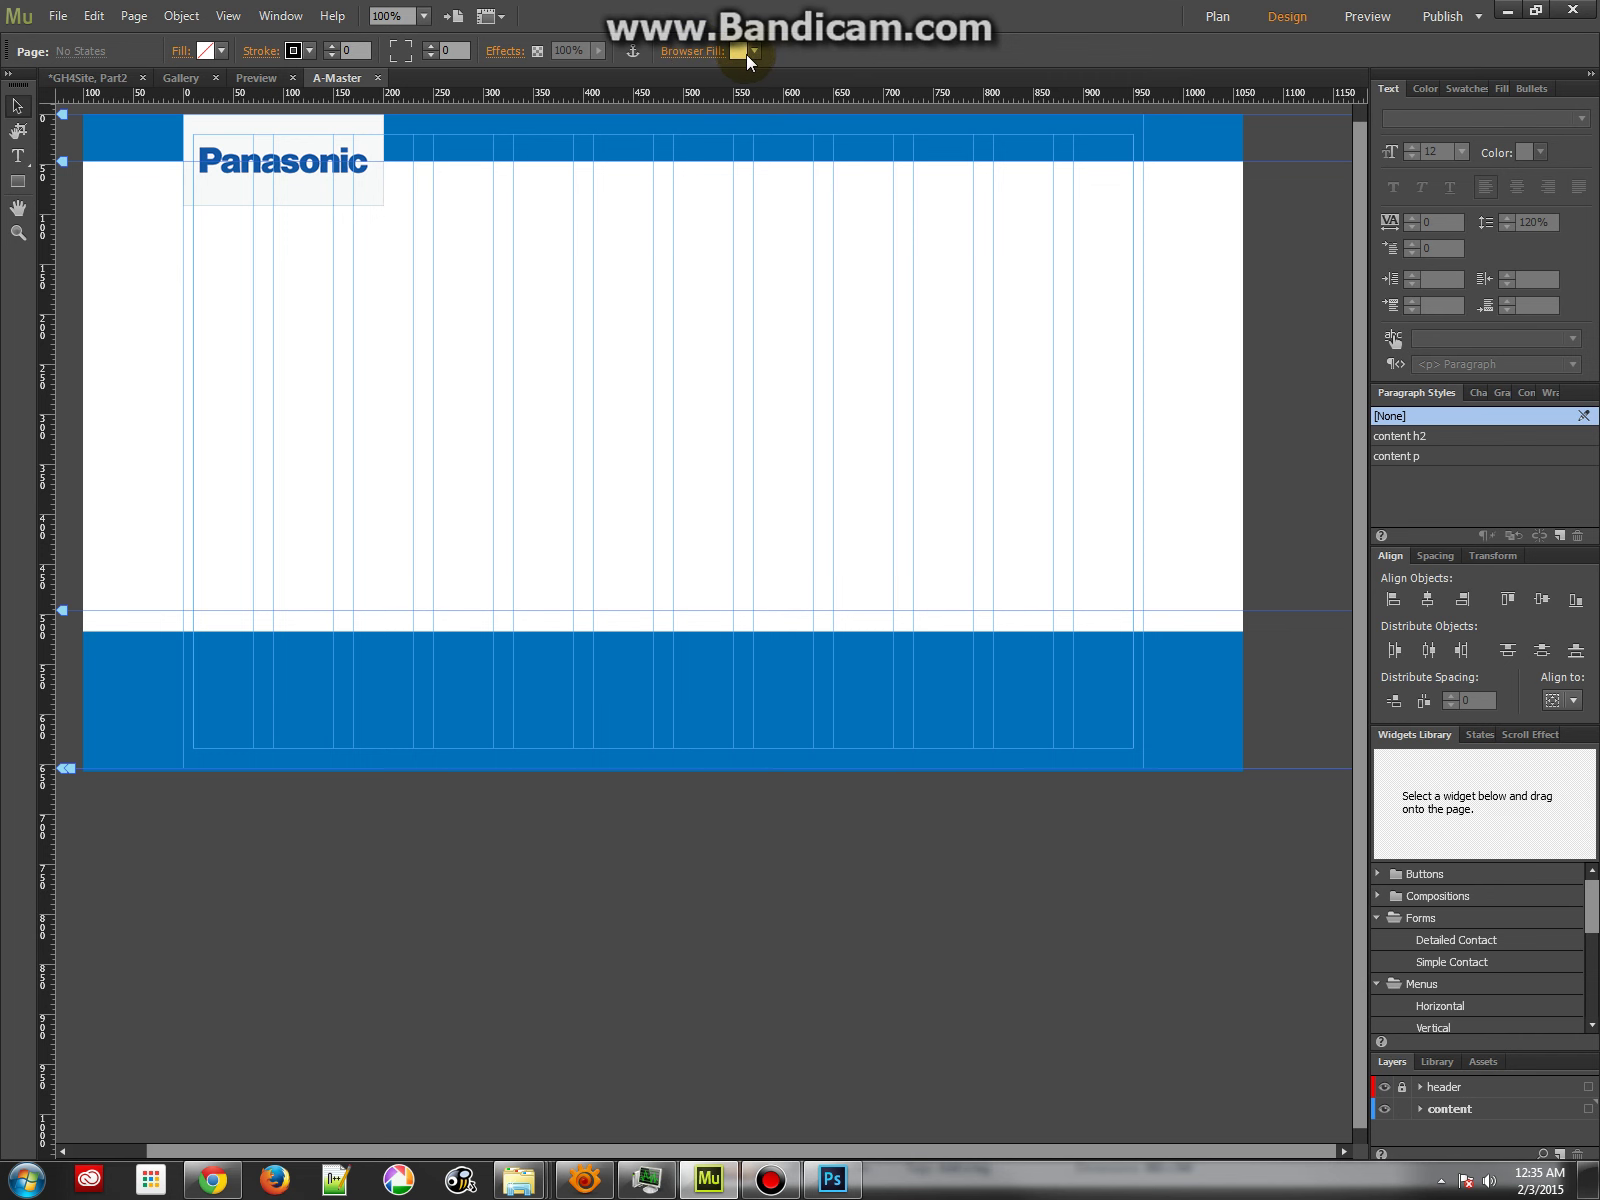
Add the dark grey background image from the originals folder in MuseTut as the master page's browser fill.
left_click(756, 52)
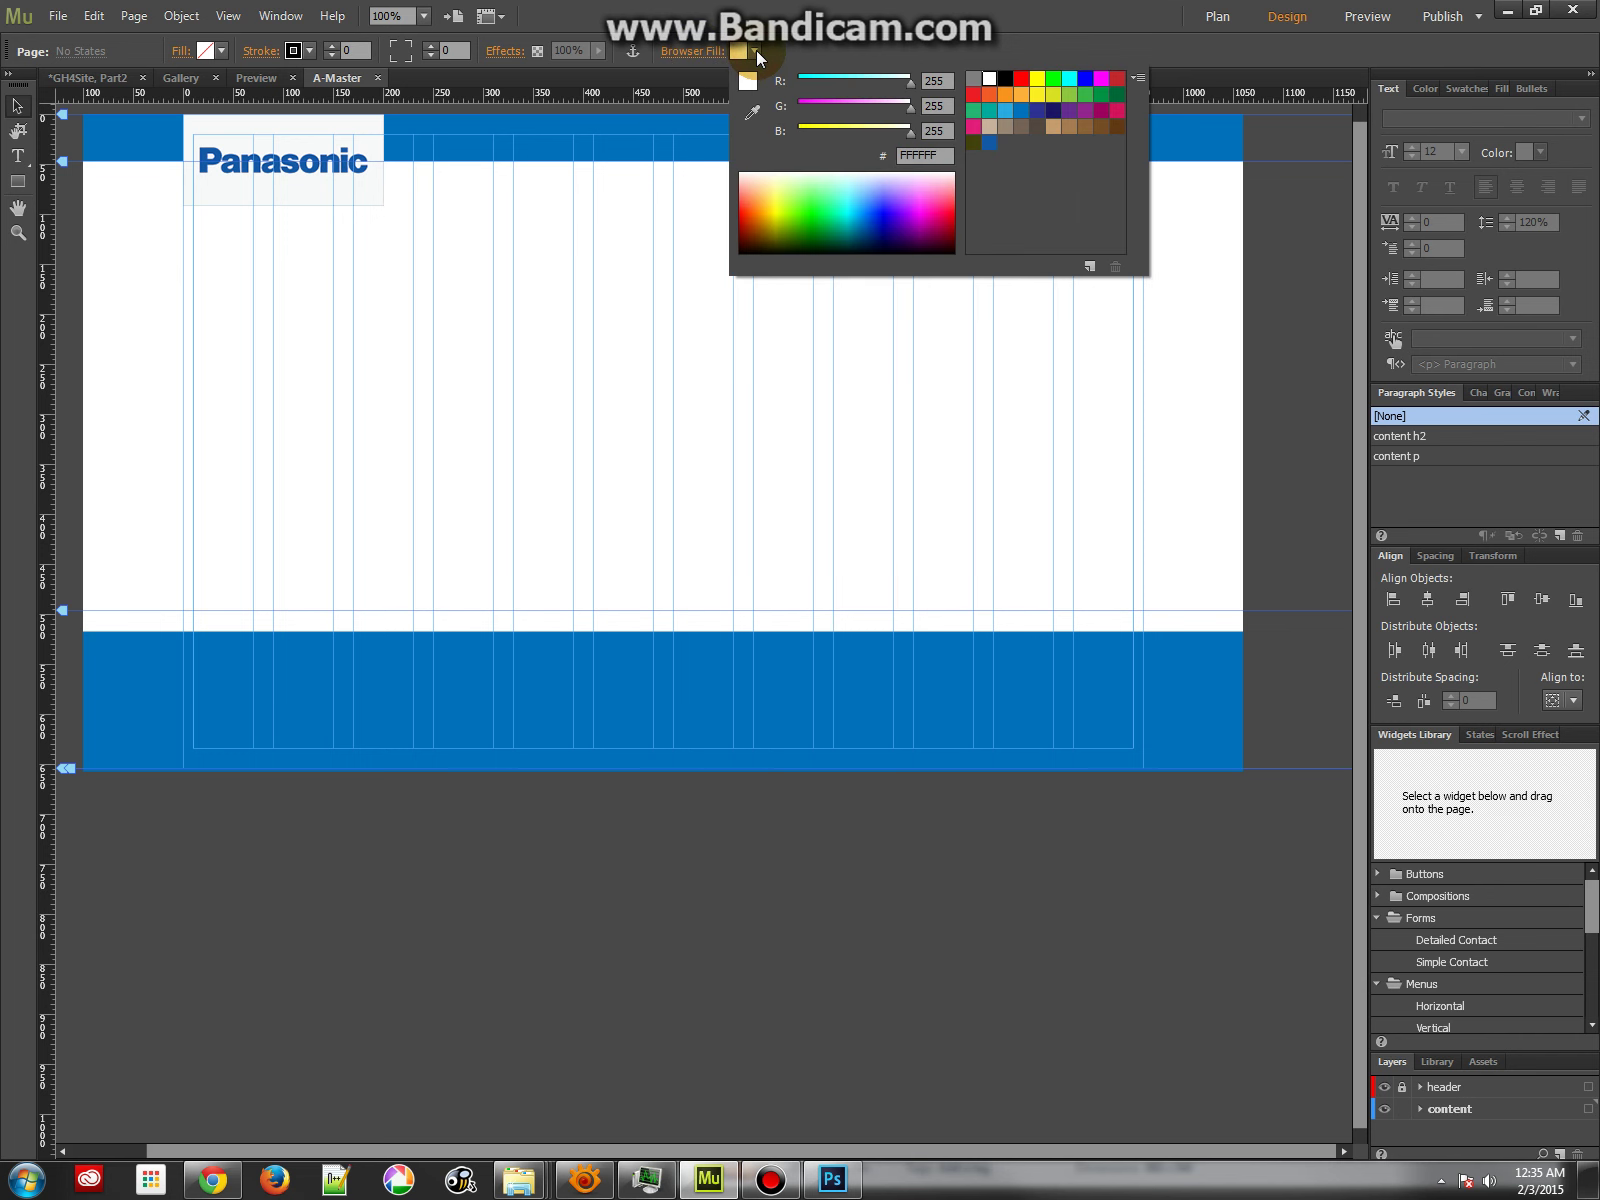
left_click(672, 58)
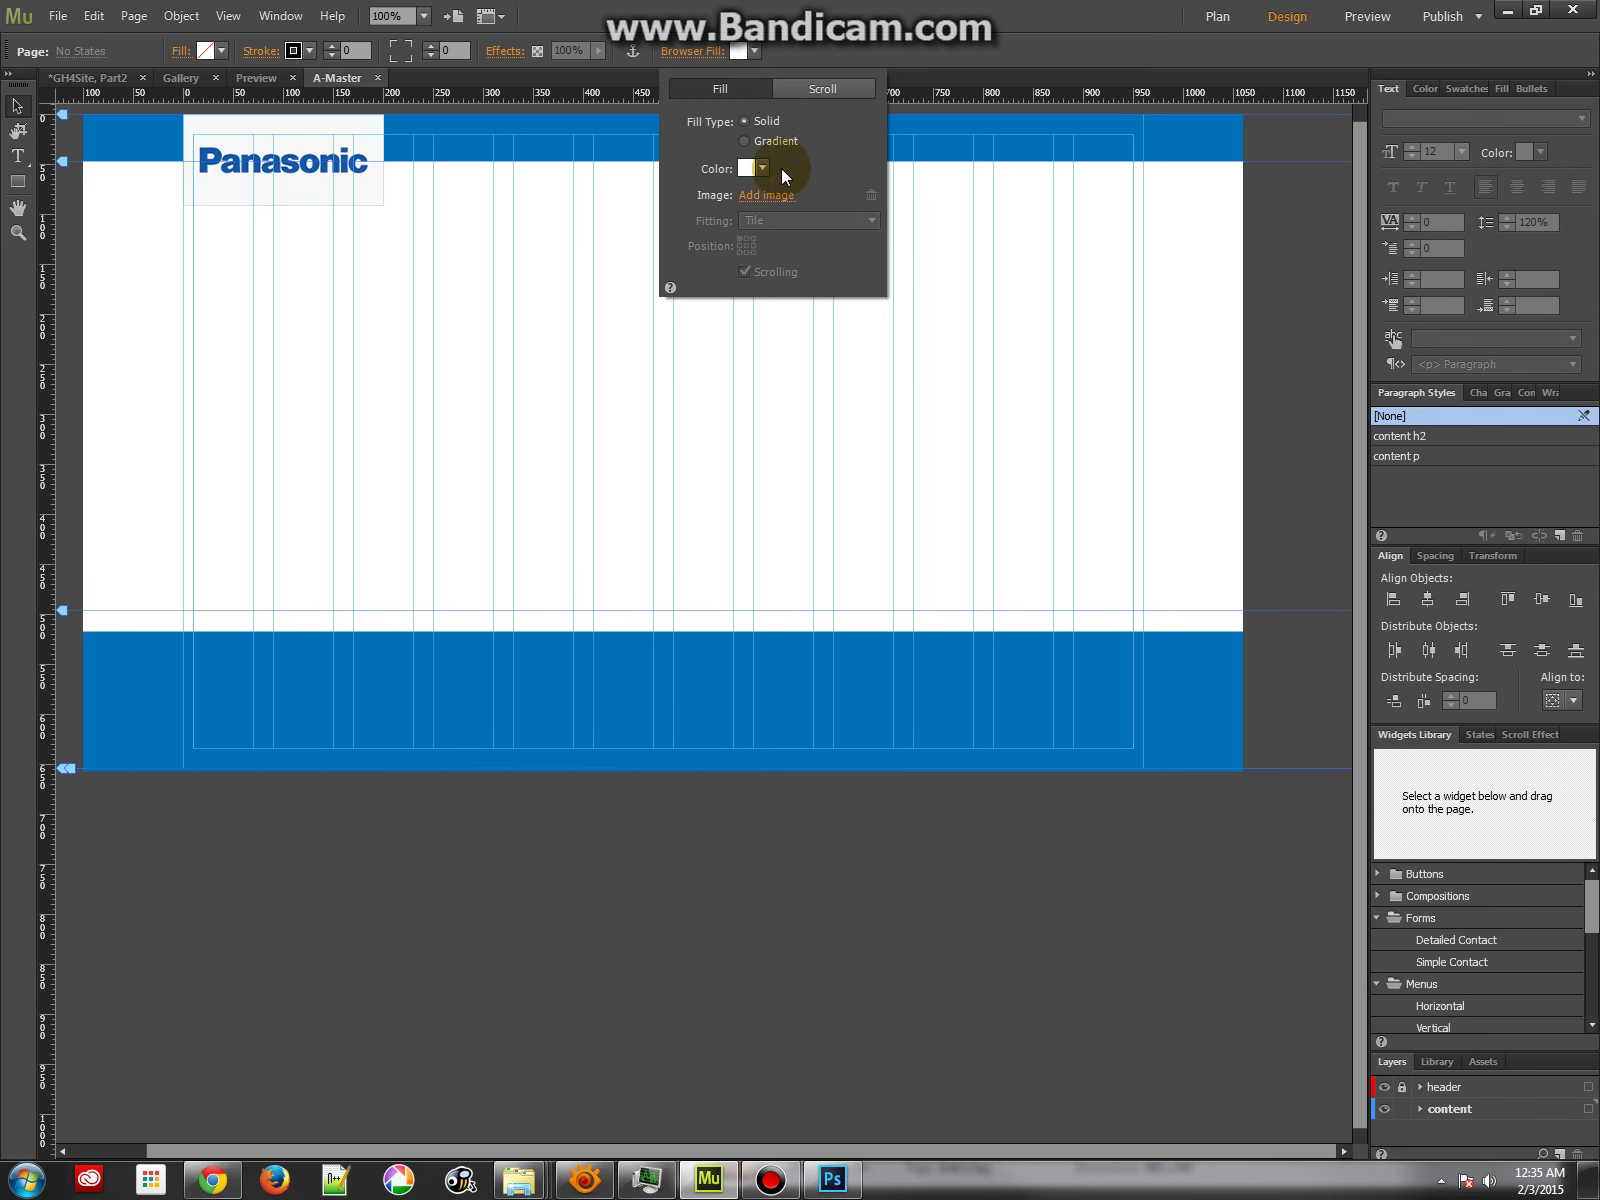
left_click(766, 195)
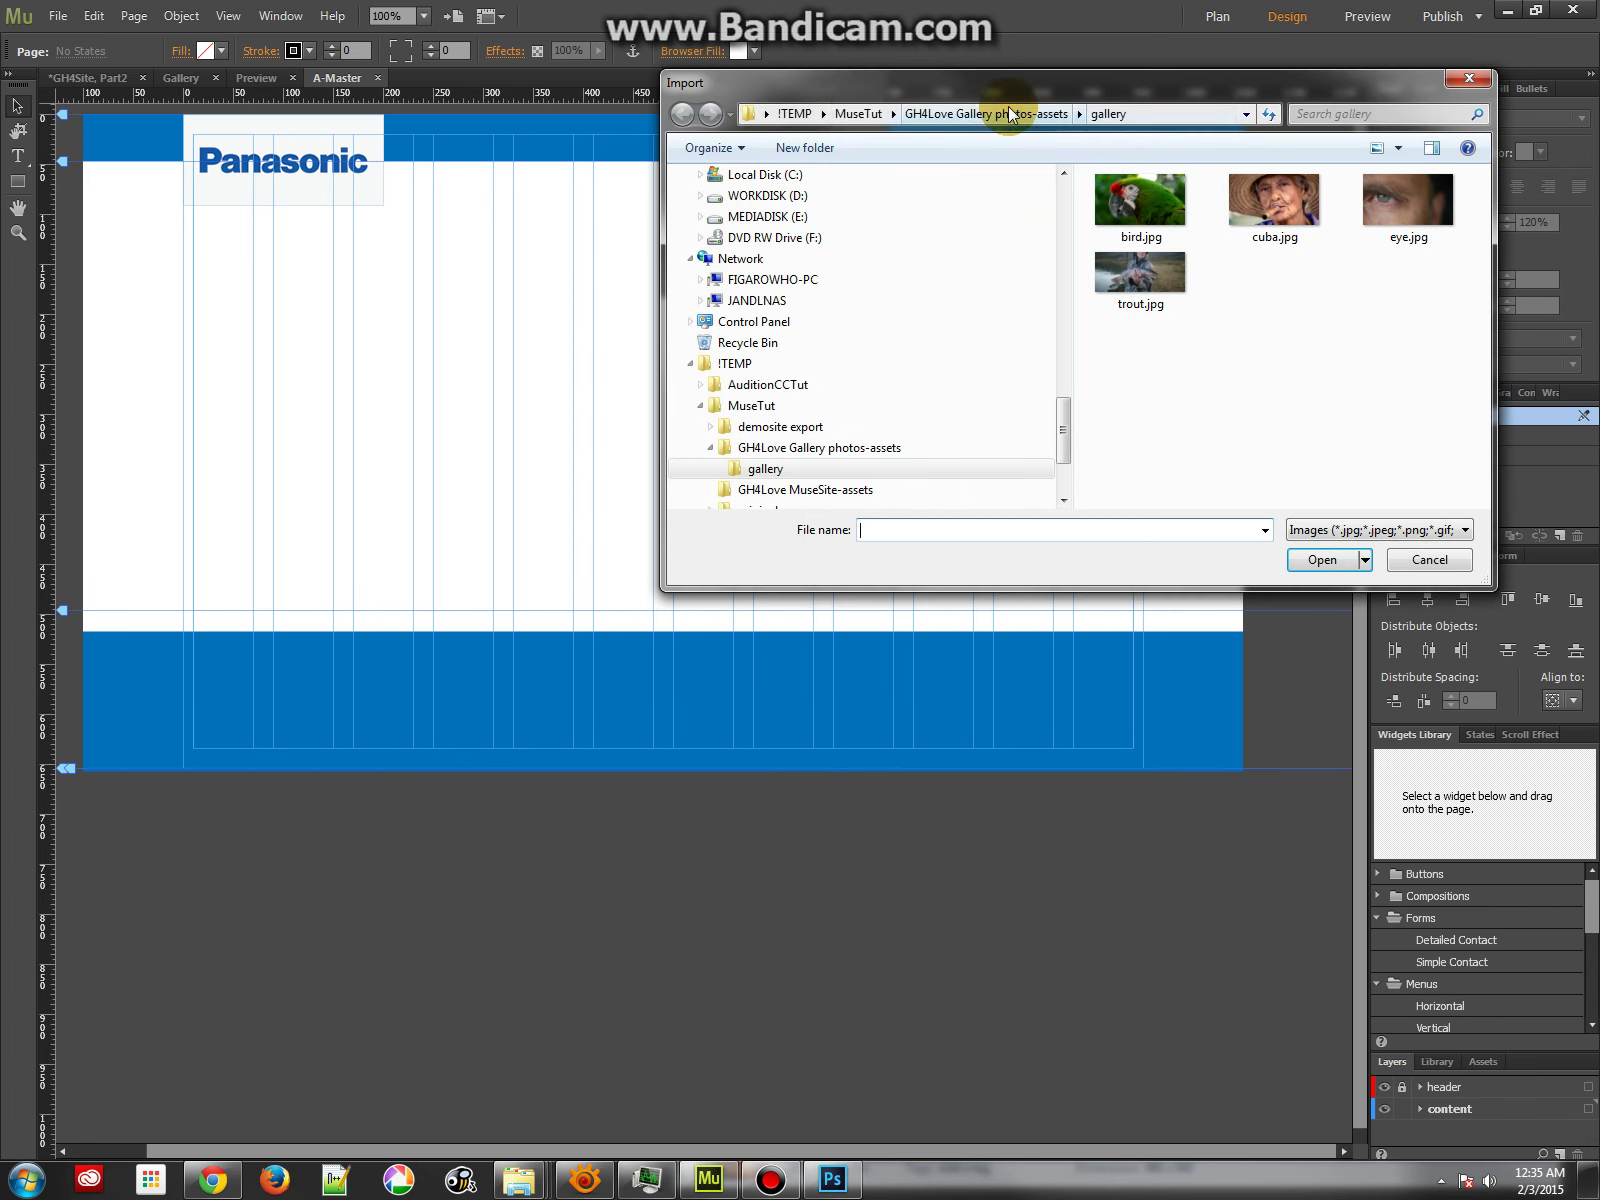
left_click(858, 113)
left_click(1146, 268)
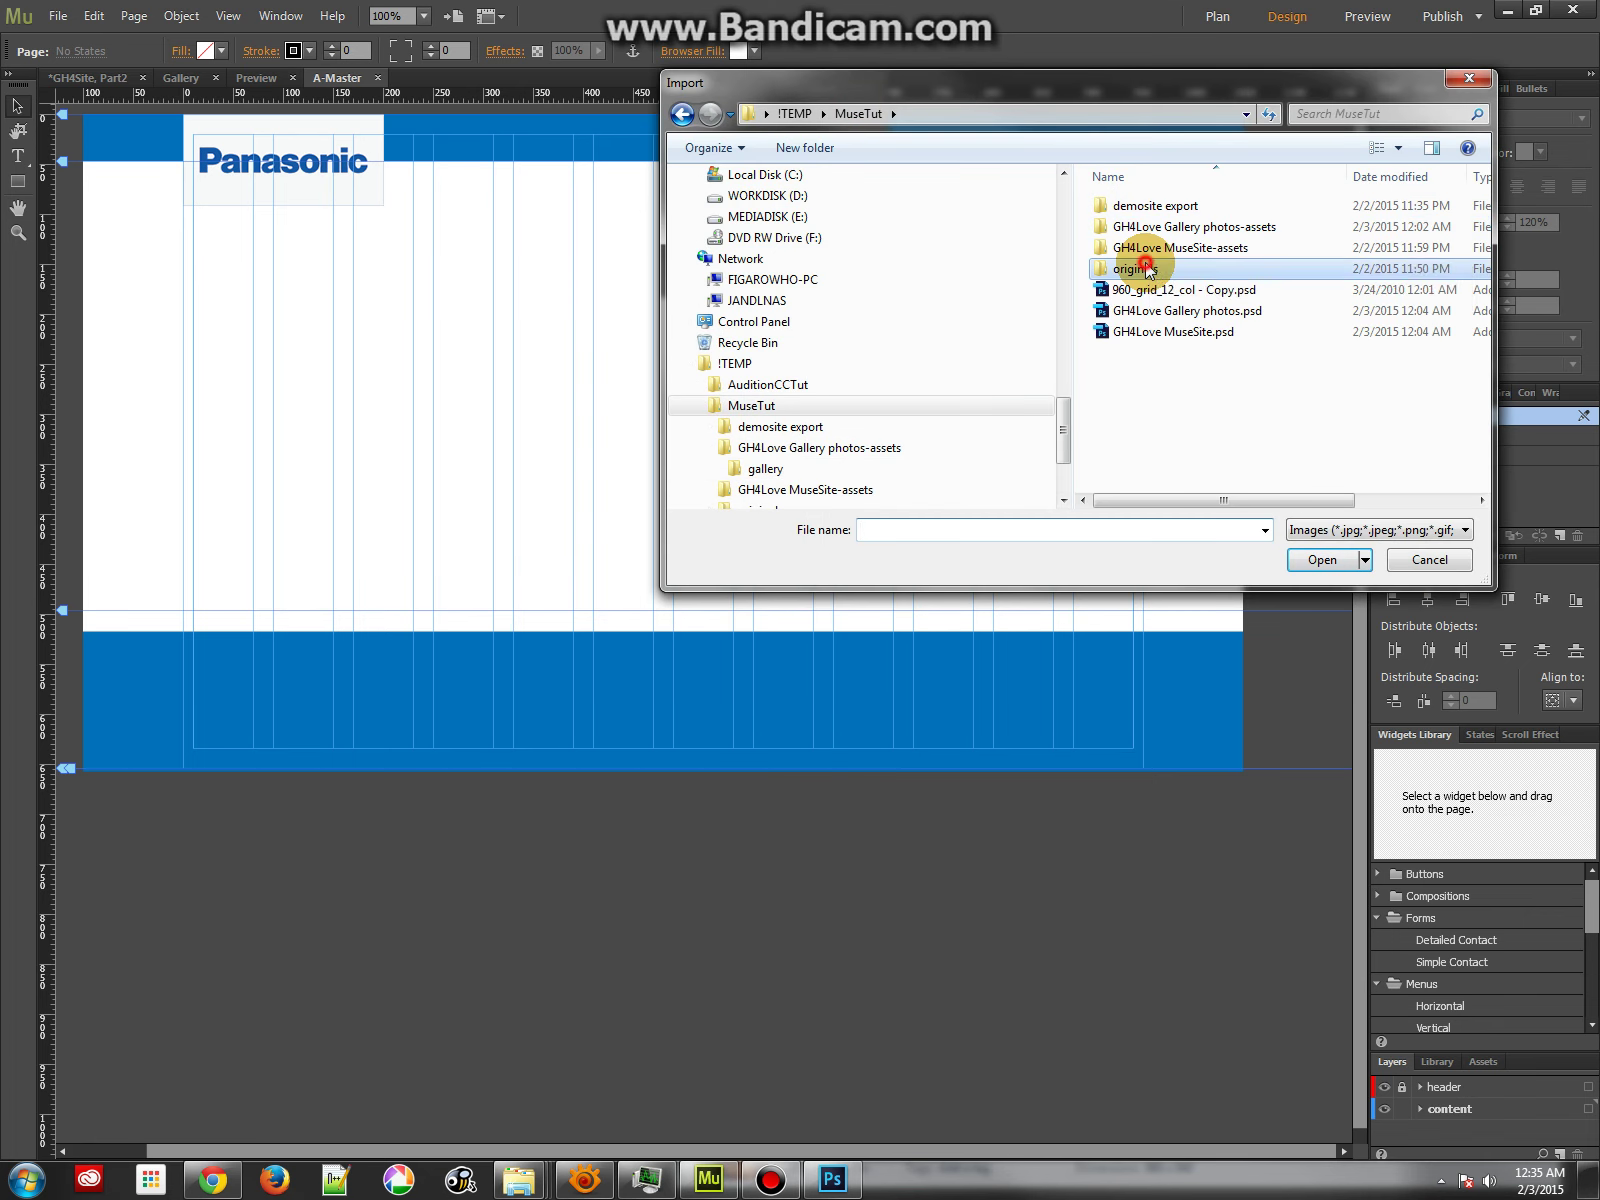
double_click(1146, 268)
left_click(1420, 480)
left_click_drag(1487, 310, 1487, 340)
left_click(1322, 559)
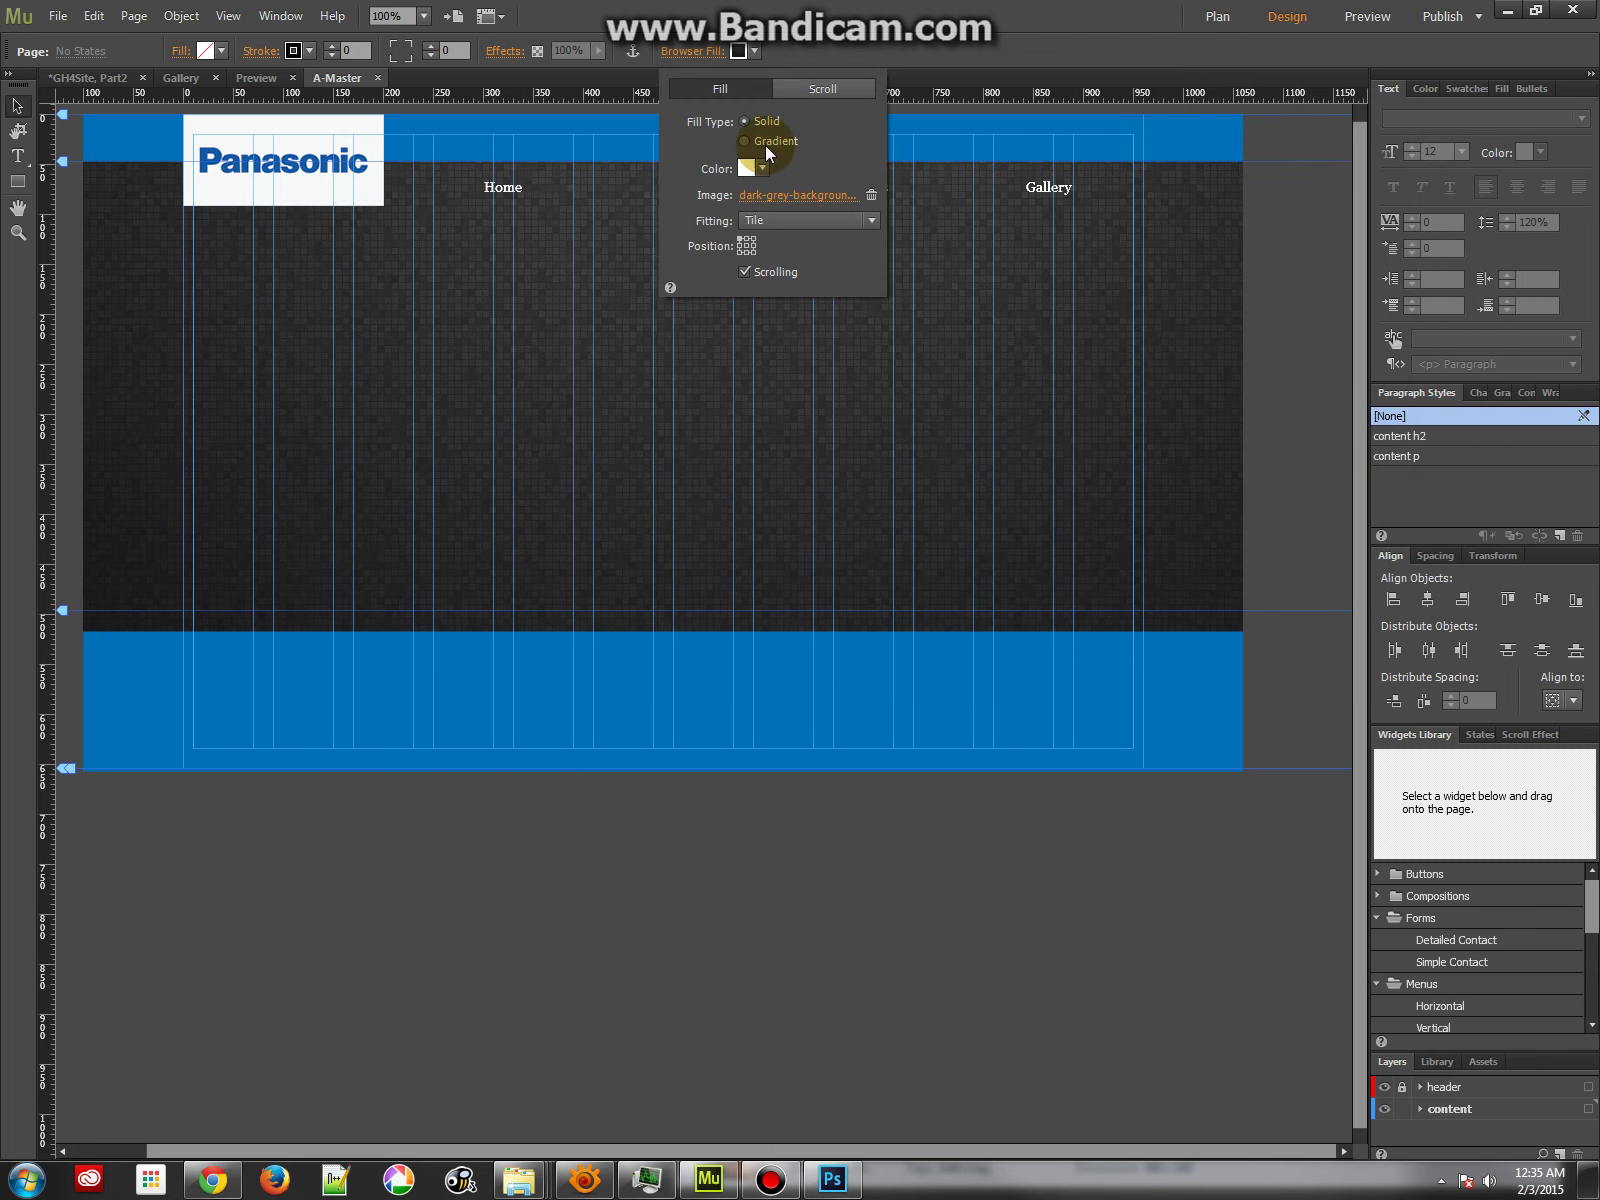
Set the browser fill image's fitting to Scale To Fill and turn off Scrolling.
left_click(752, 220)
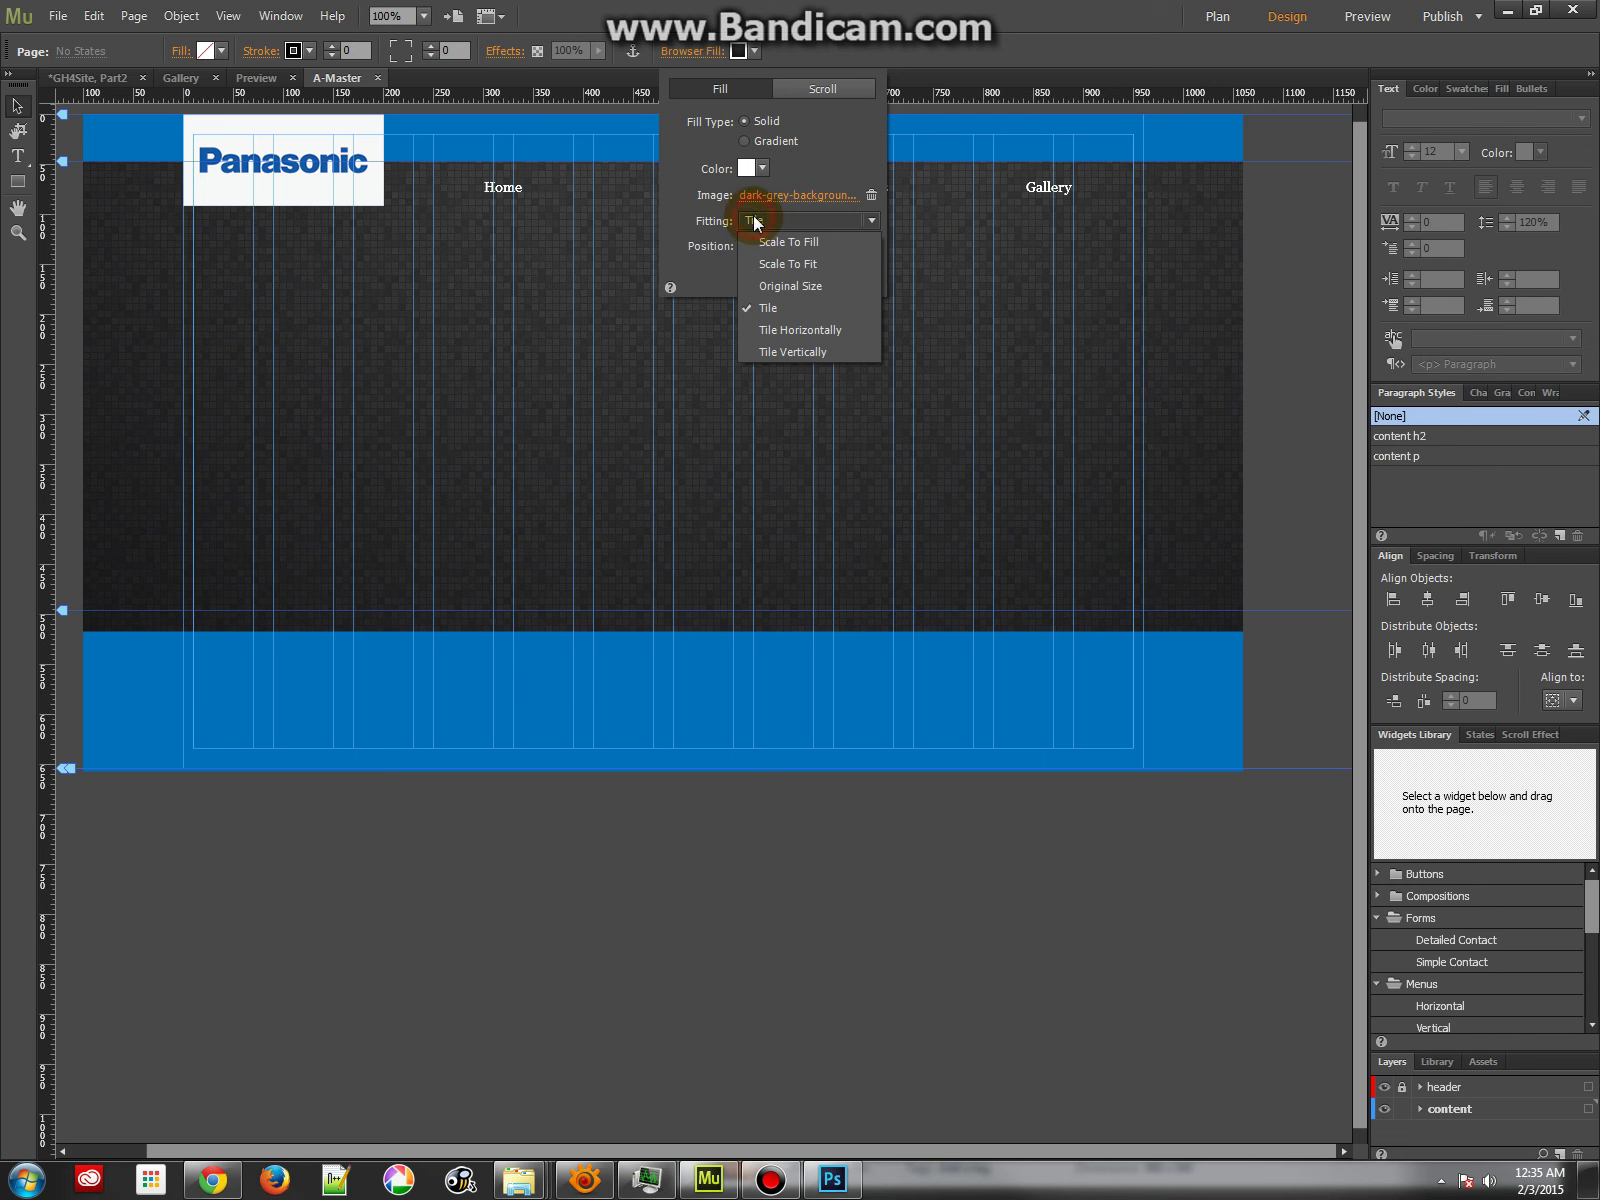
left_click(804, 265)
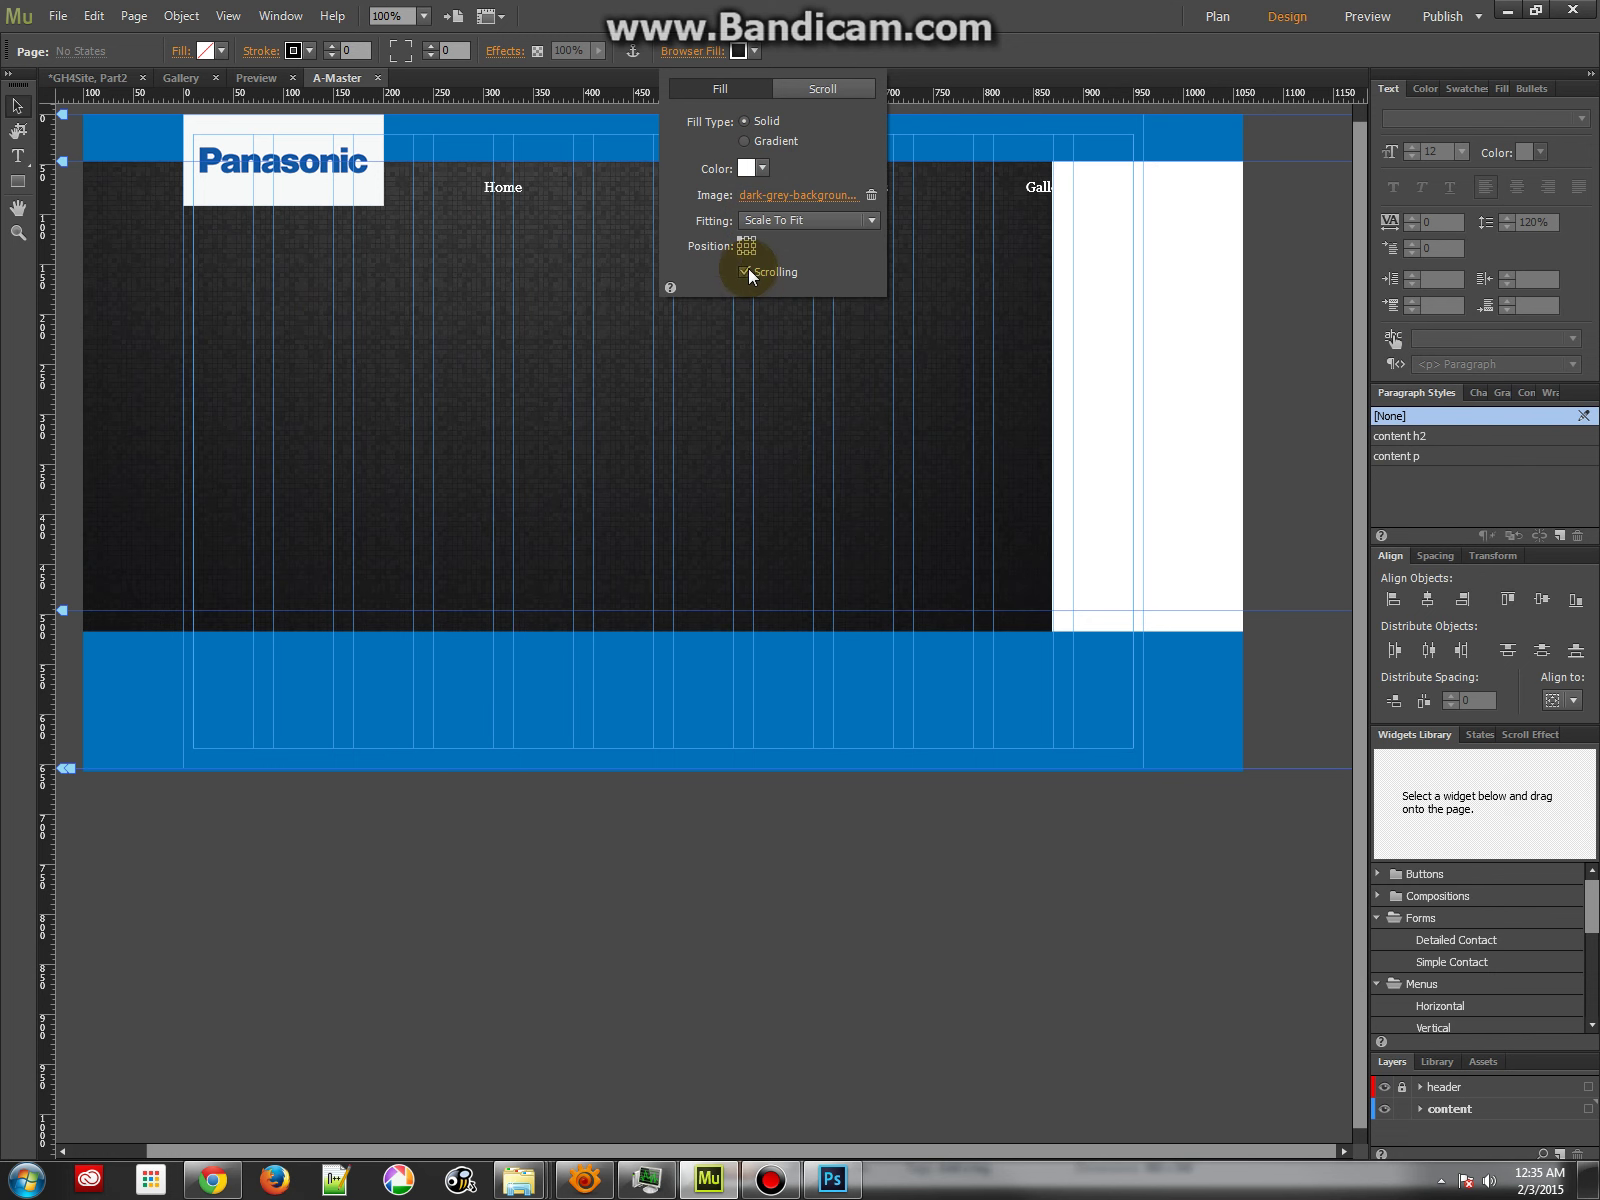
left_click(778, 220)
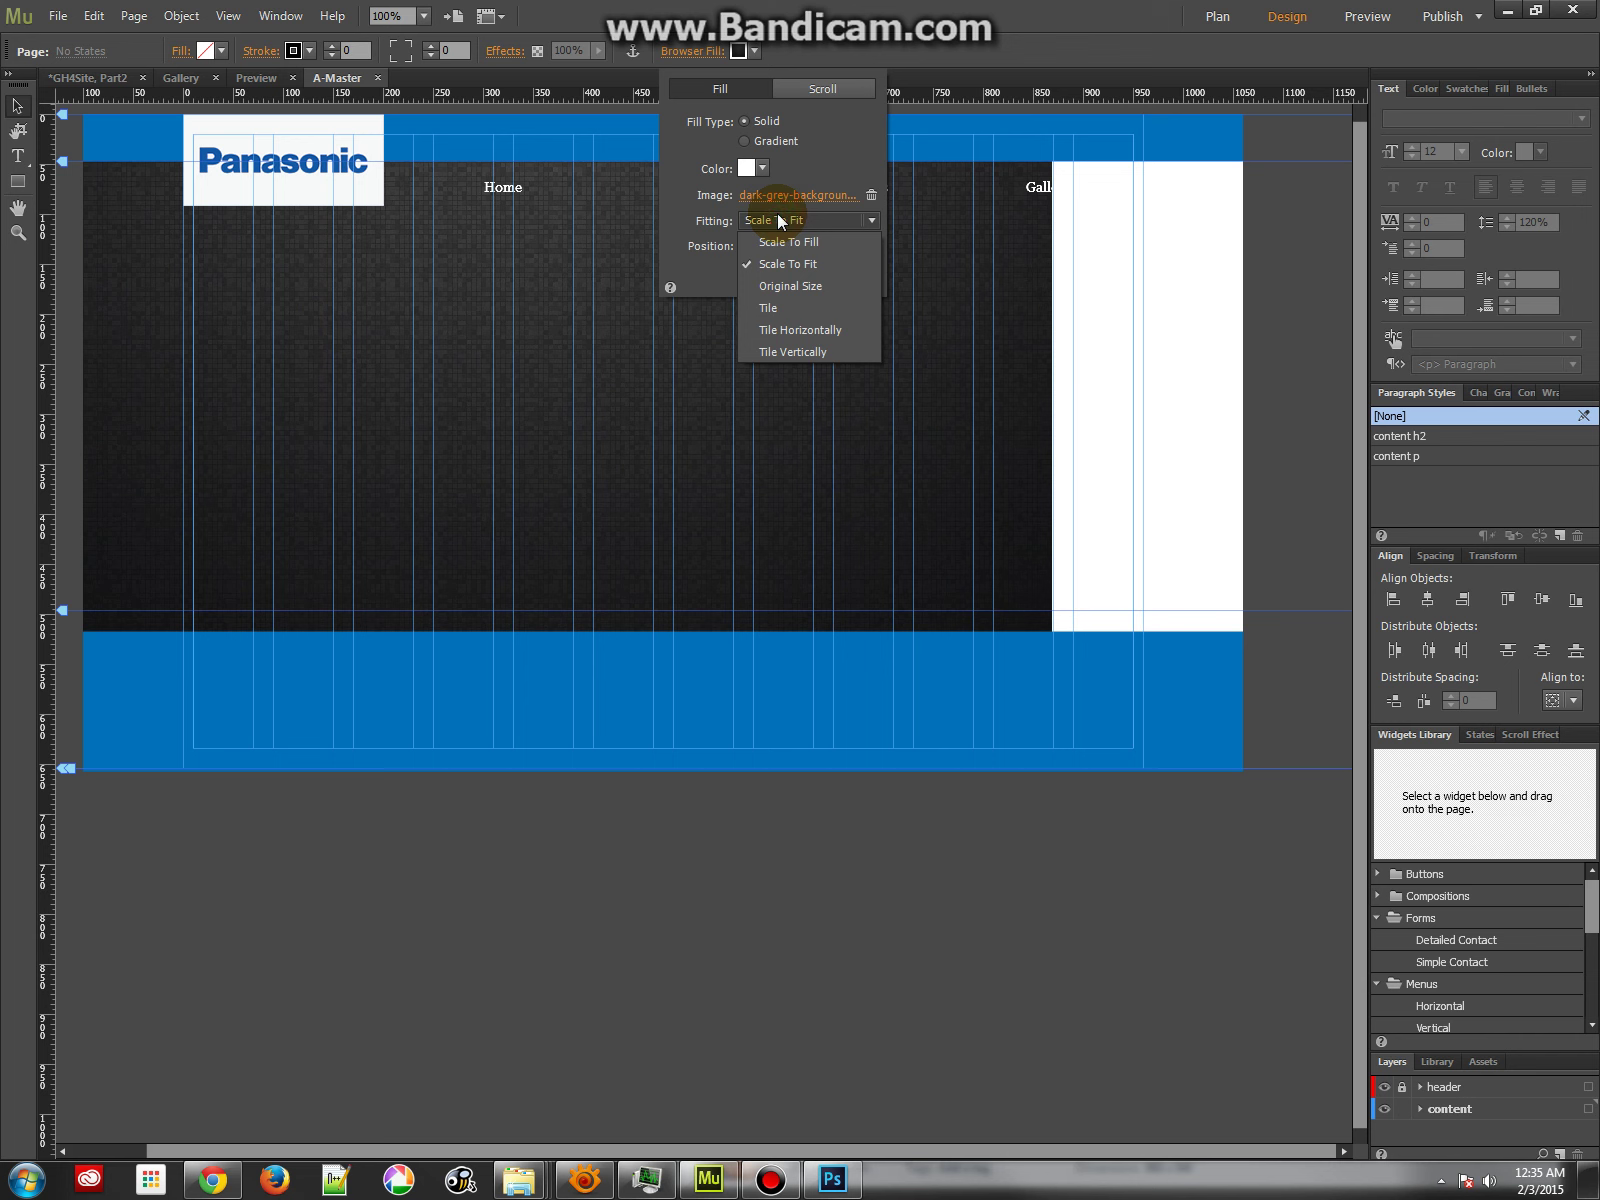
left_click(780, 241)
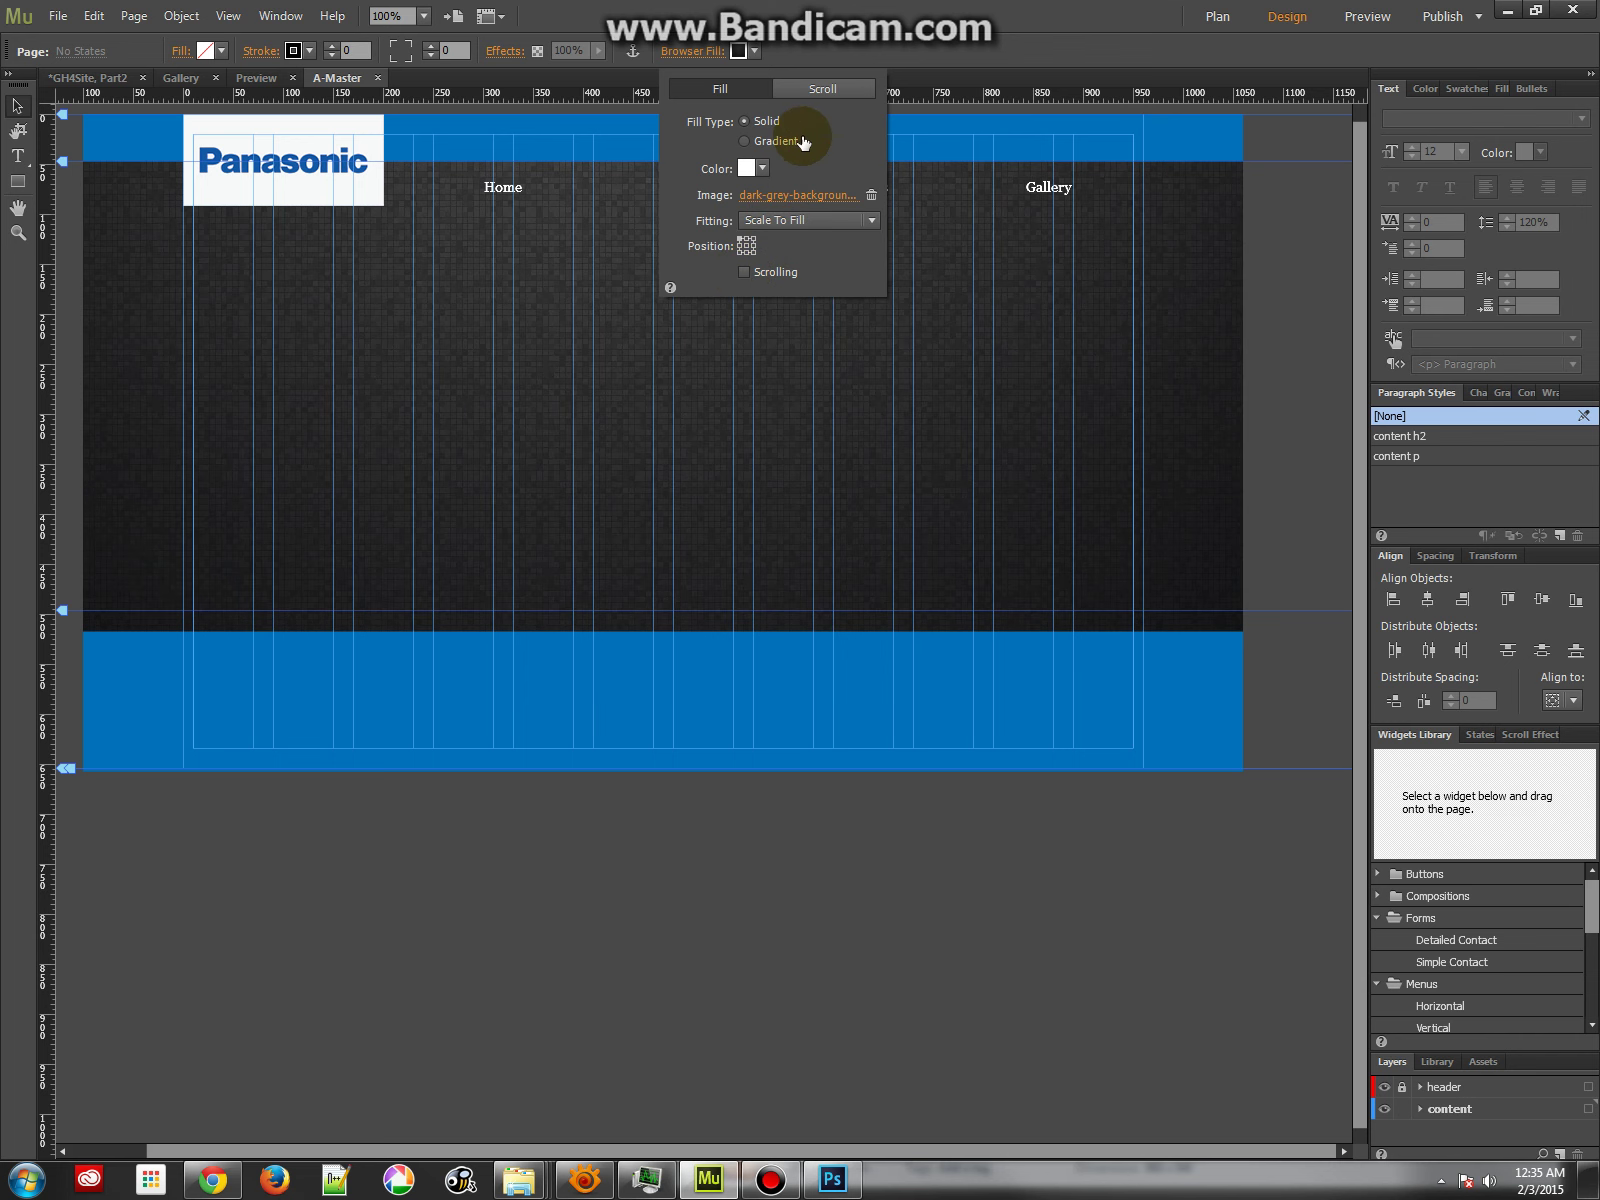
Draw a white rectangle 960 by 471 px at X 0, Y 47 over the master page's content area.
left_click(20, 182)
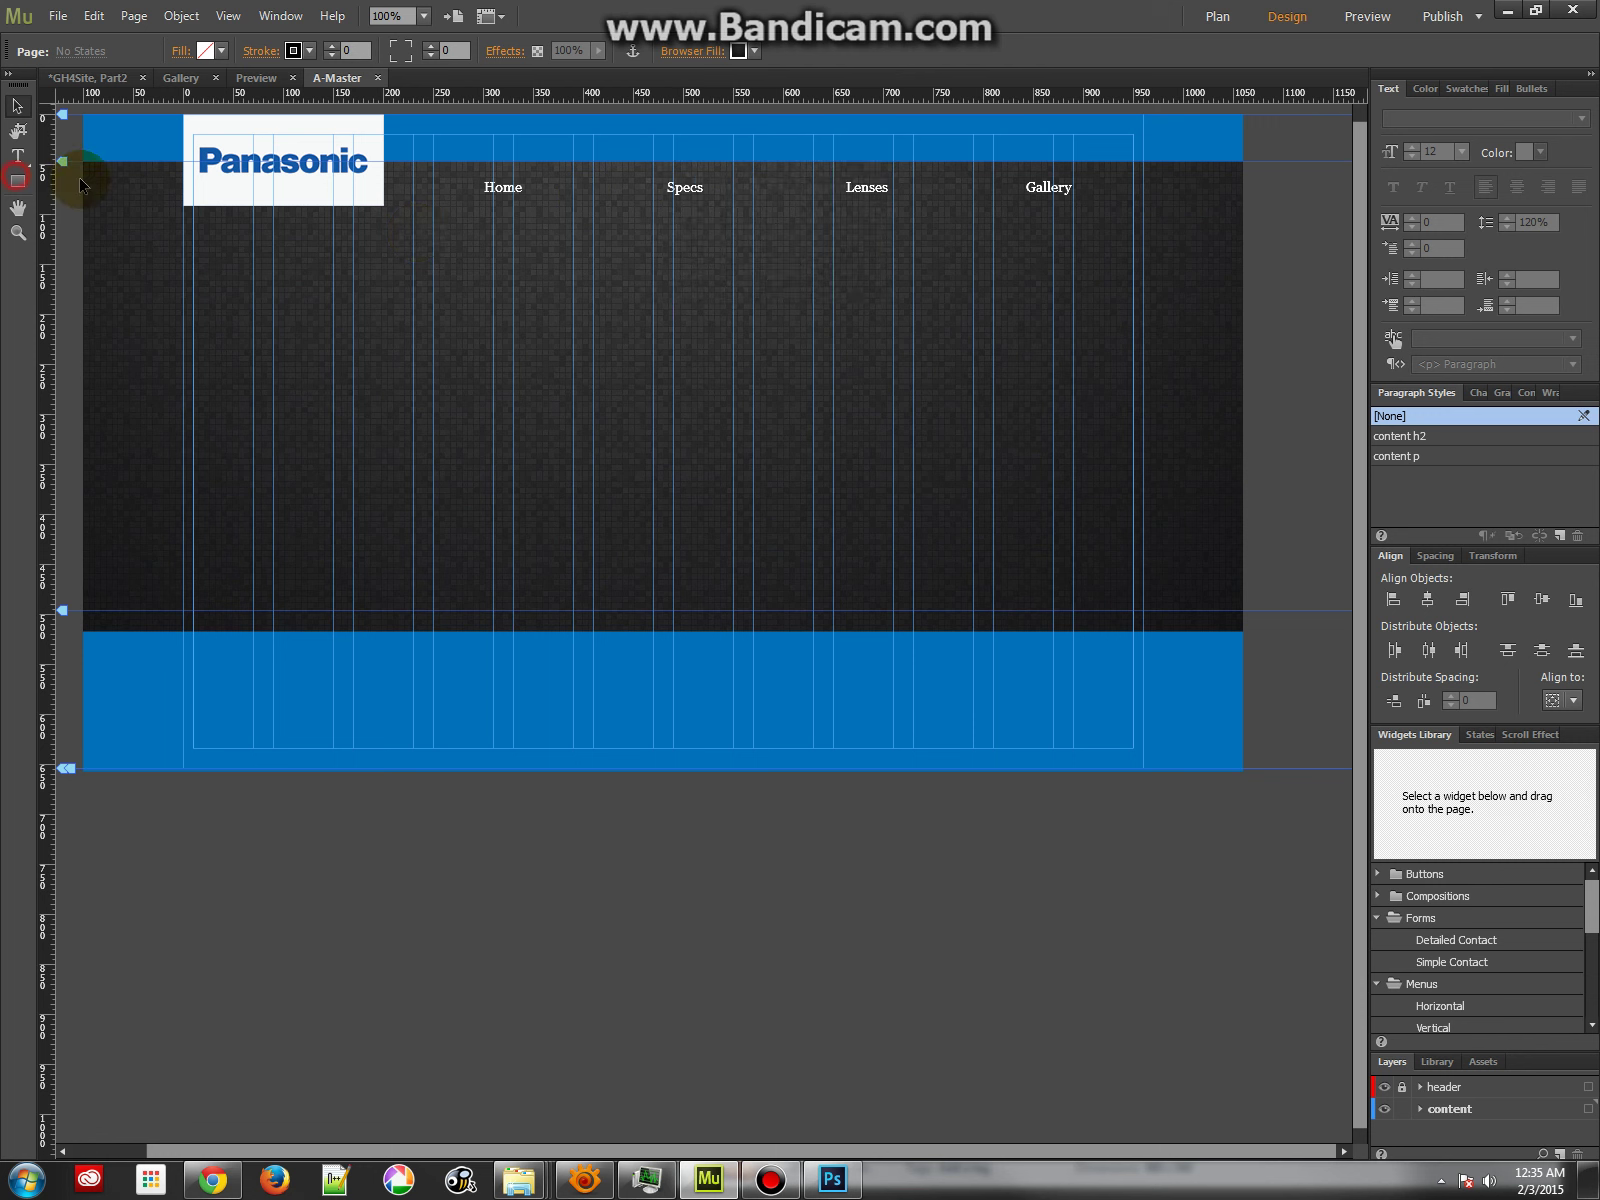
left_click(18, 182)
left_click_drag(184, 161, 1138, 632)
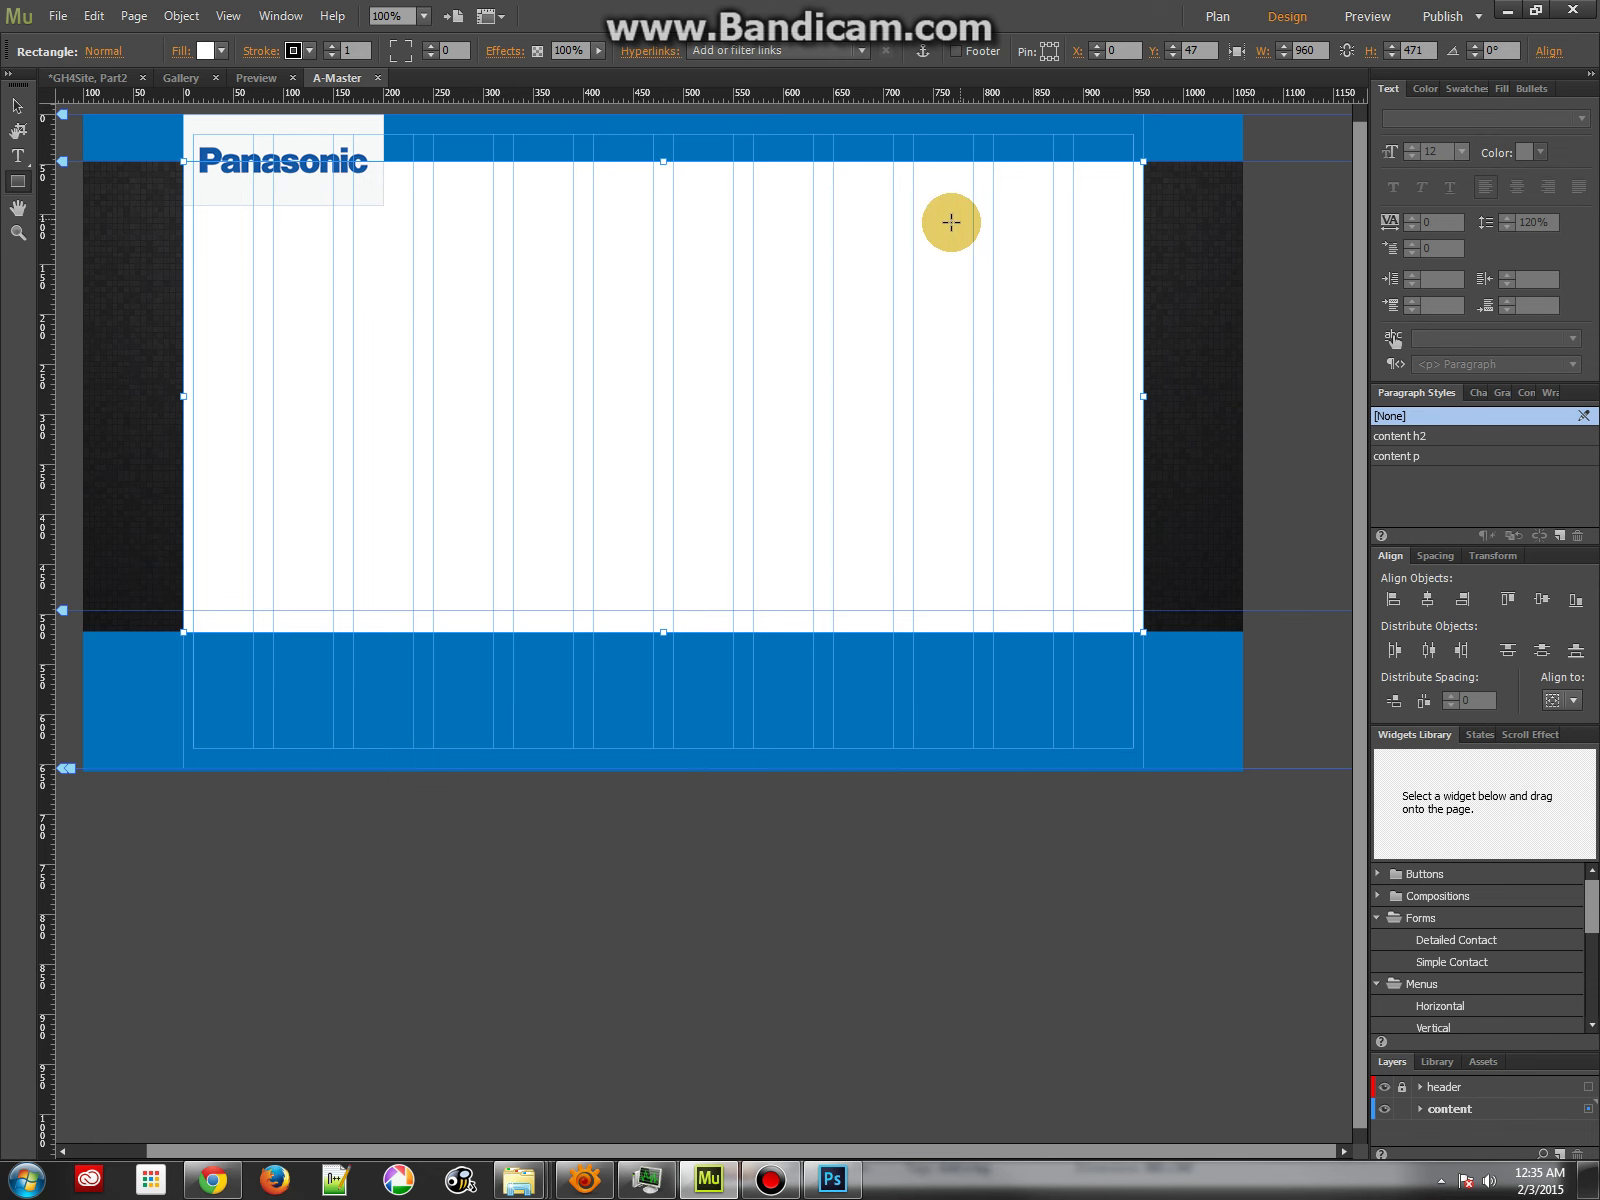
Send the white rectangle to the back of the master page's objects and close the master page.
left_click(17, 104)
right_click(358, 343)
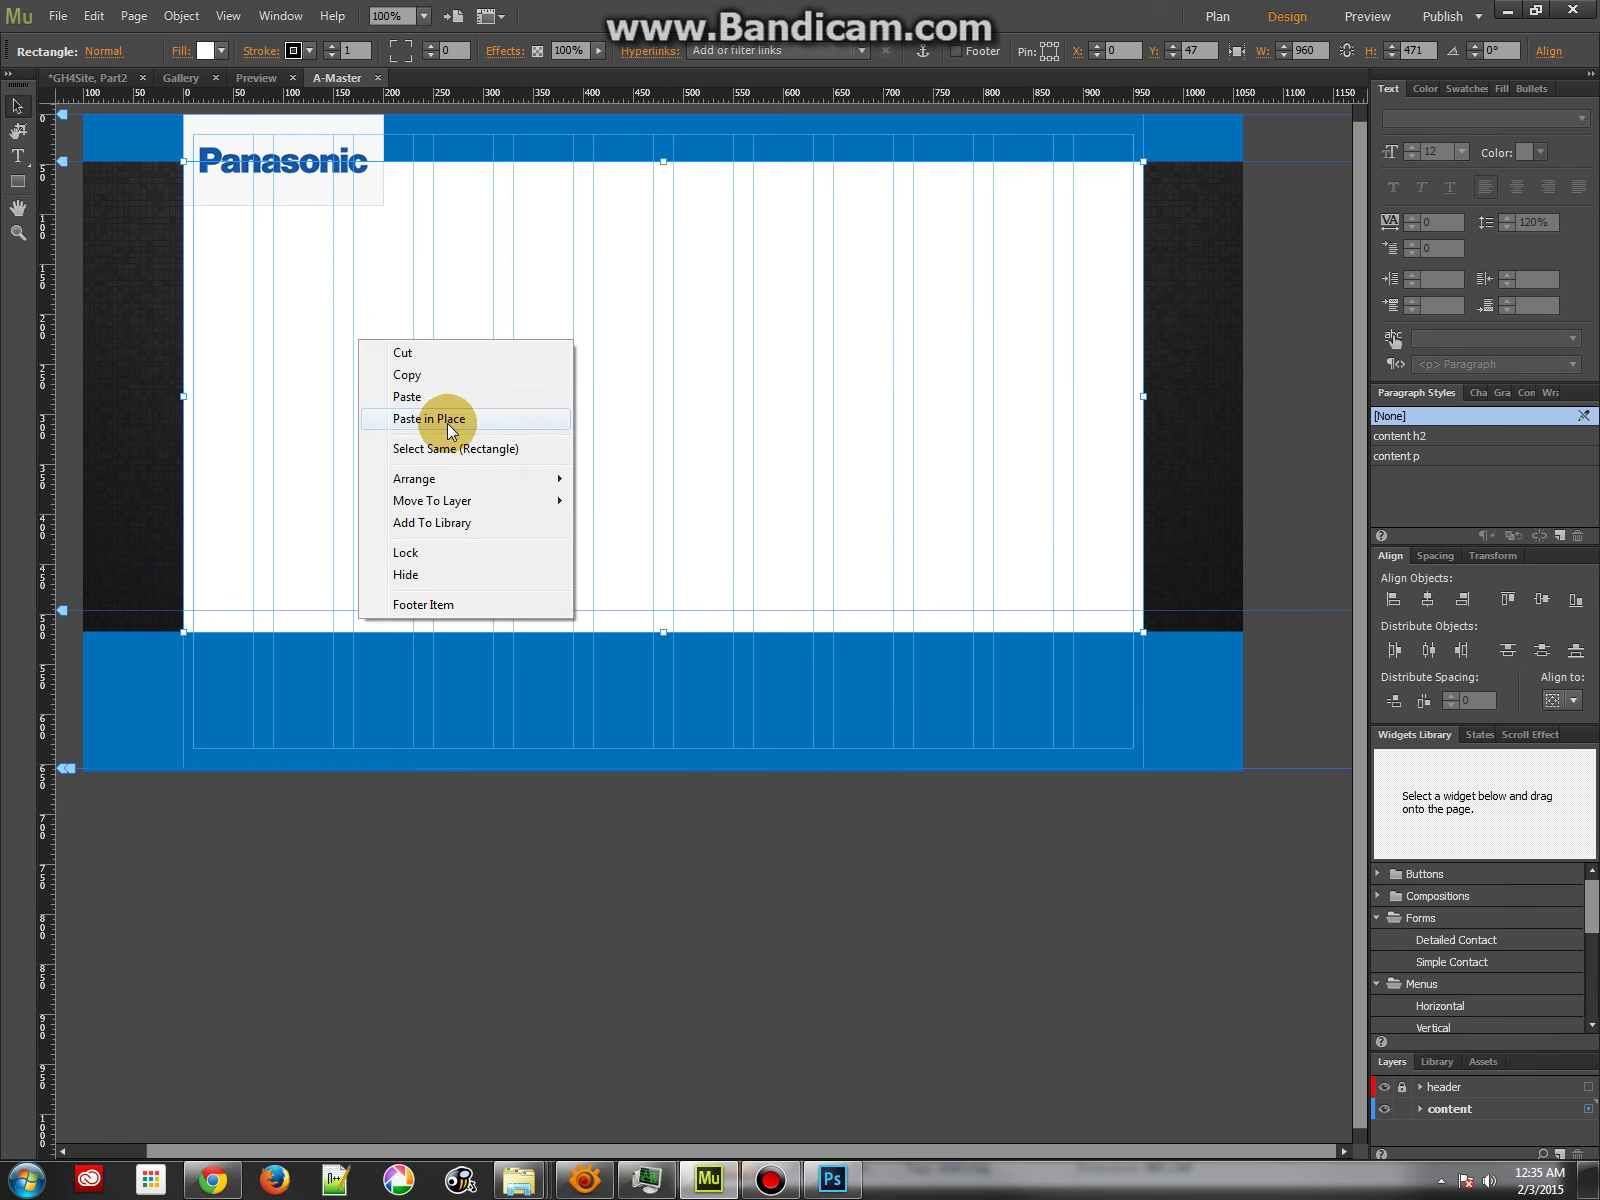
mouse_move(460, 477)
left_click(620, 503)
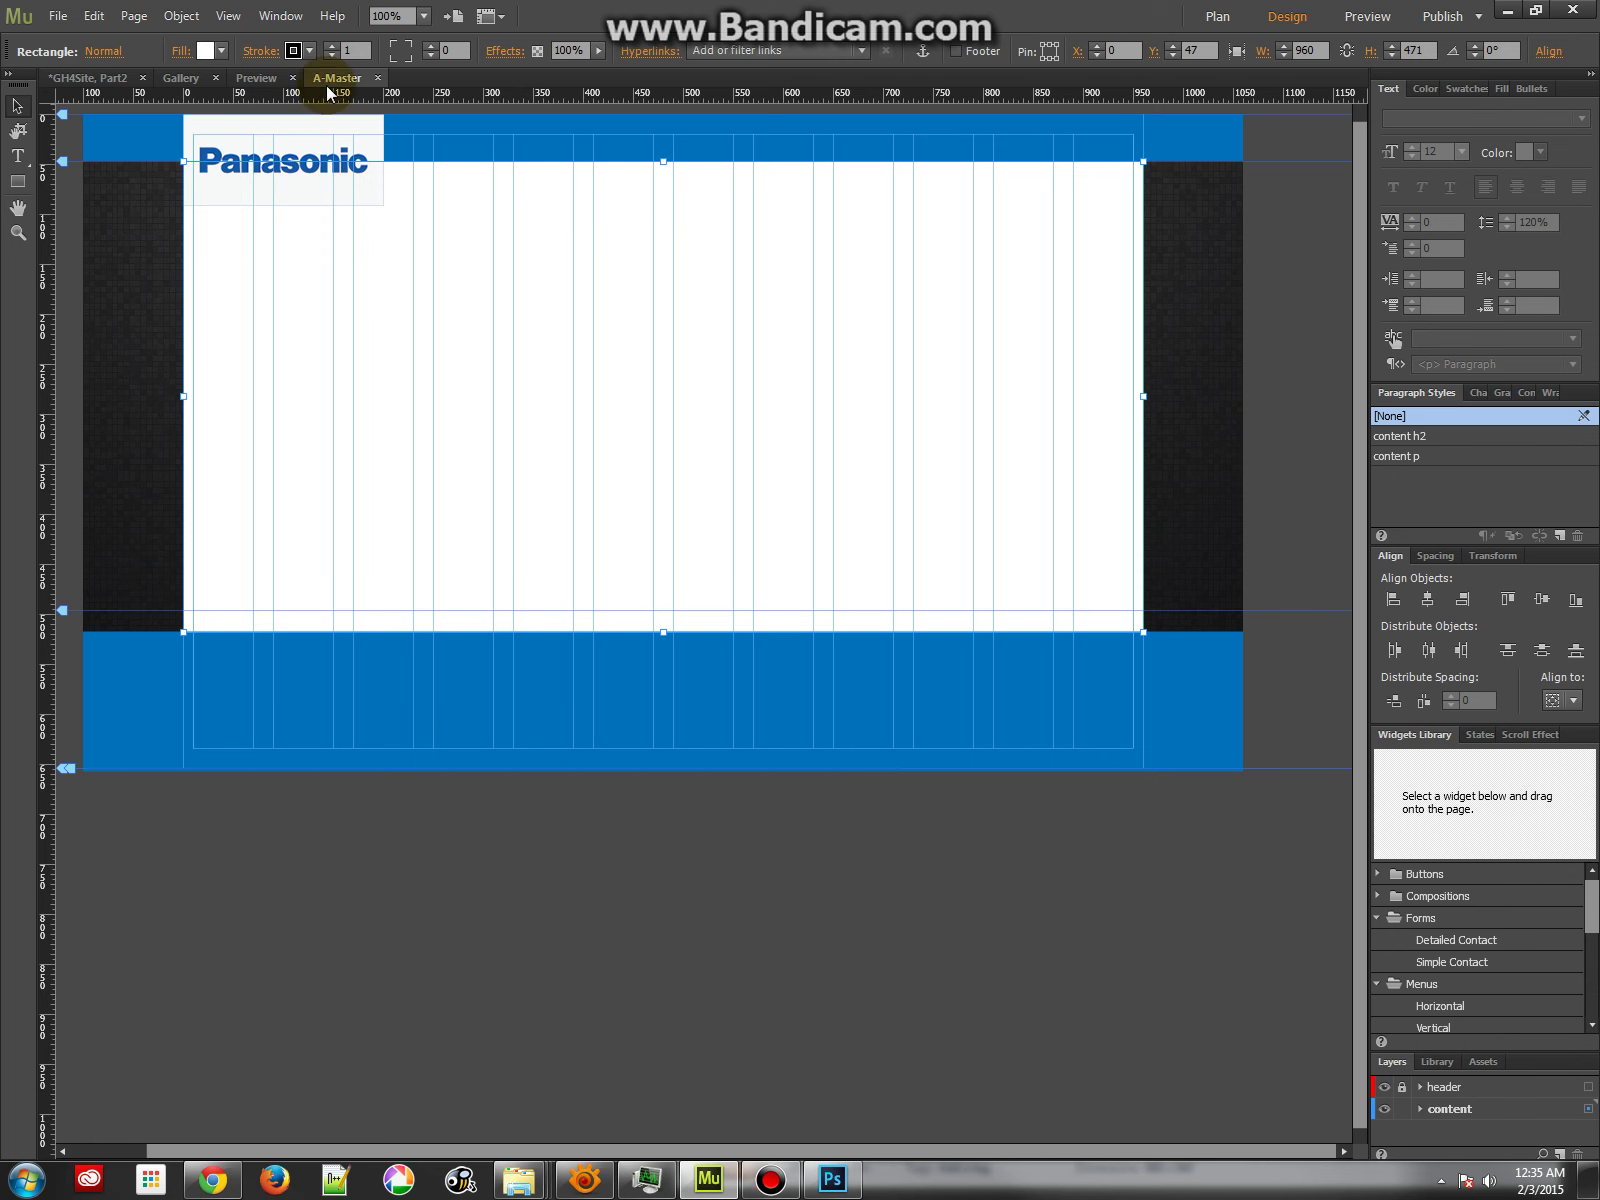
left_click(378, 78)
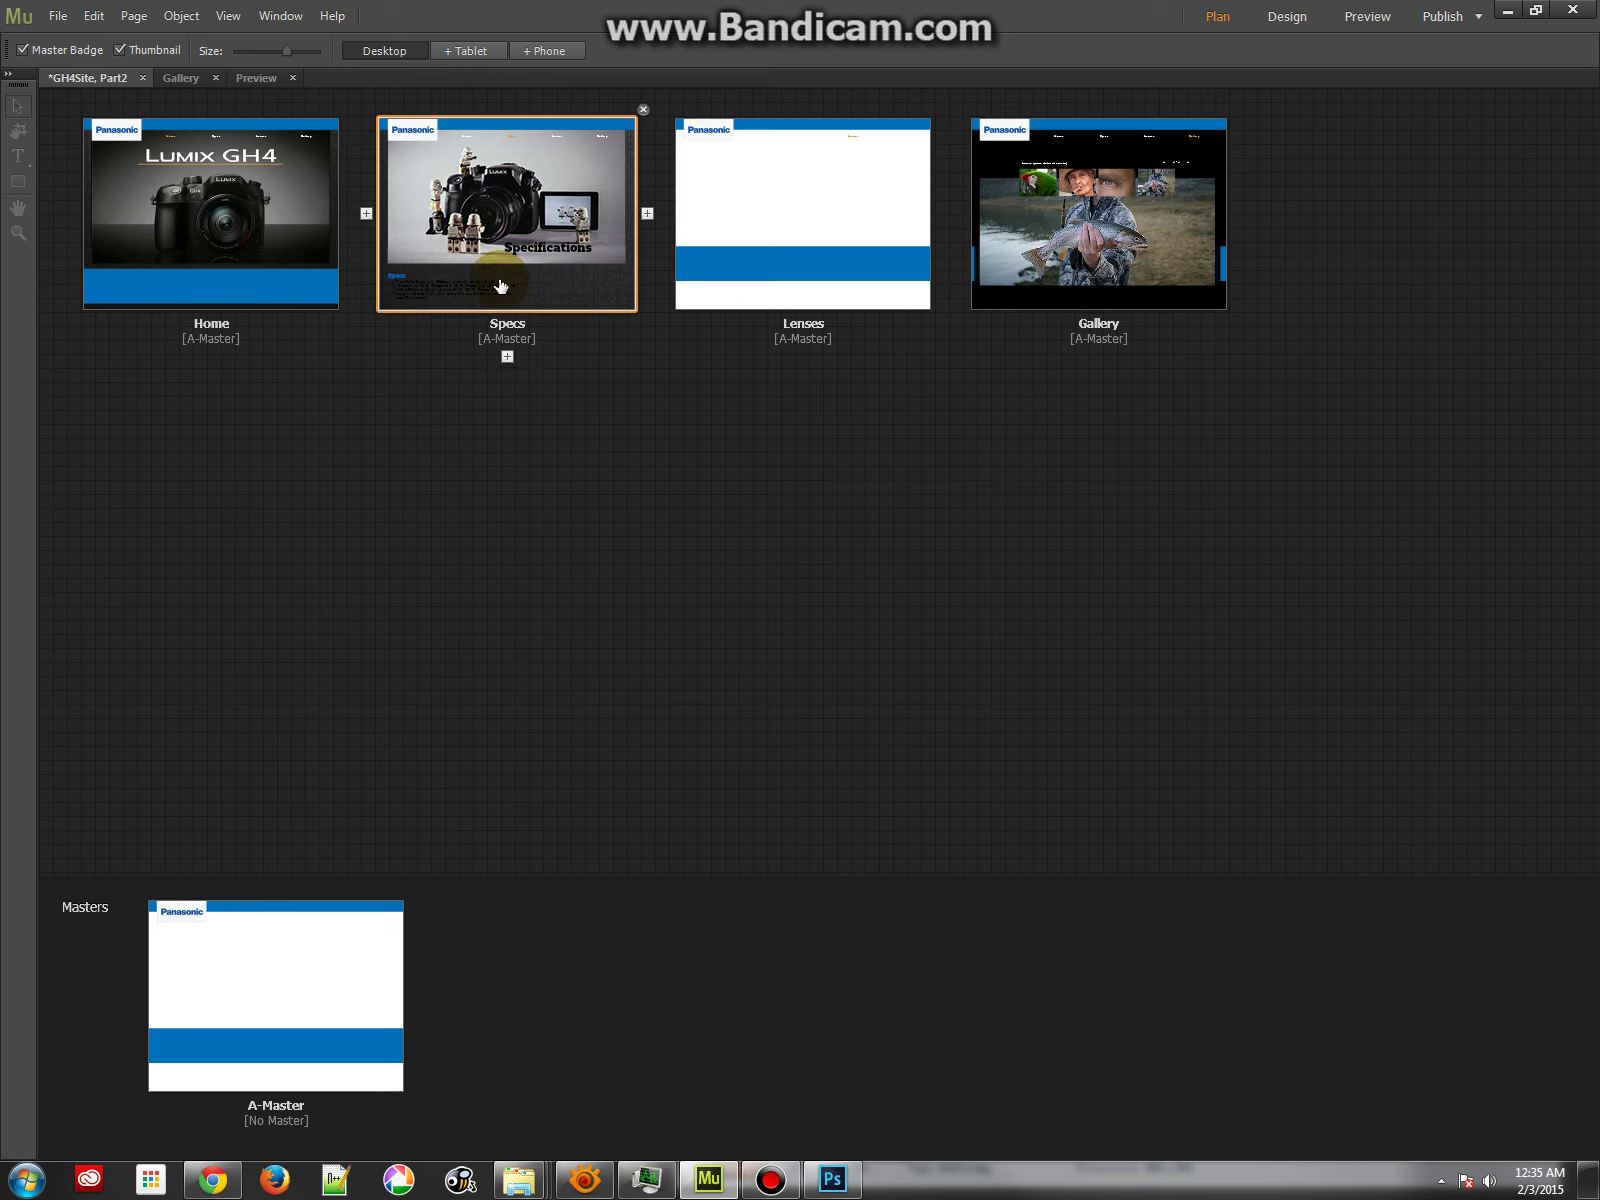
Open the Specs page and draw a white rectangle 960 by 324 px at X 0, Y 587 below the camera image.
double_click(486, 192)
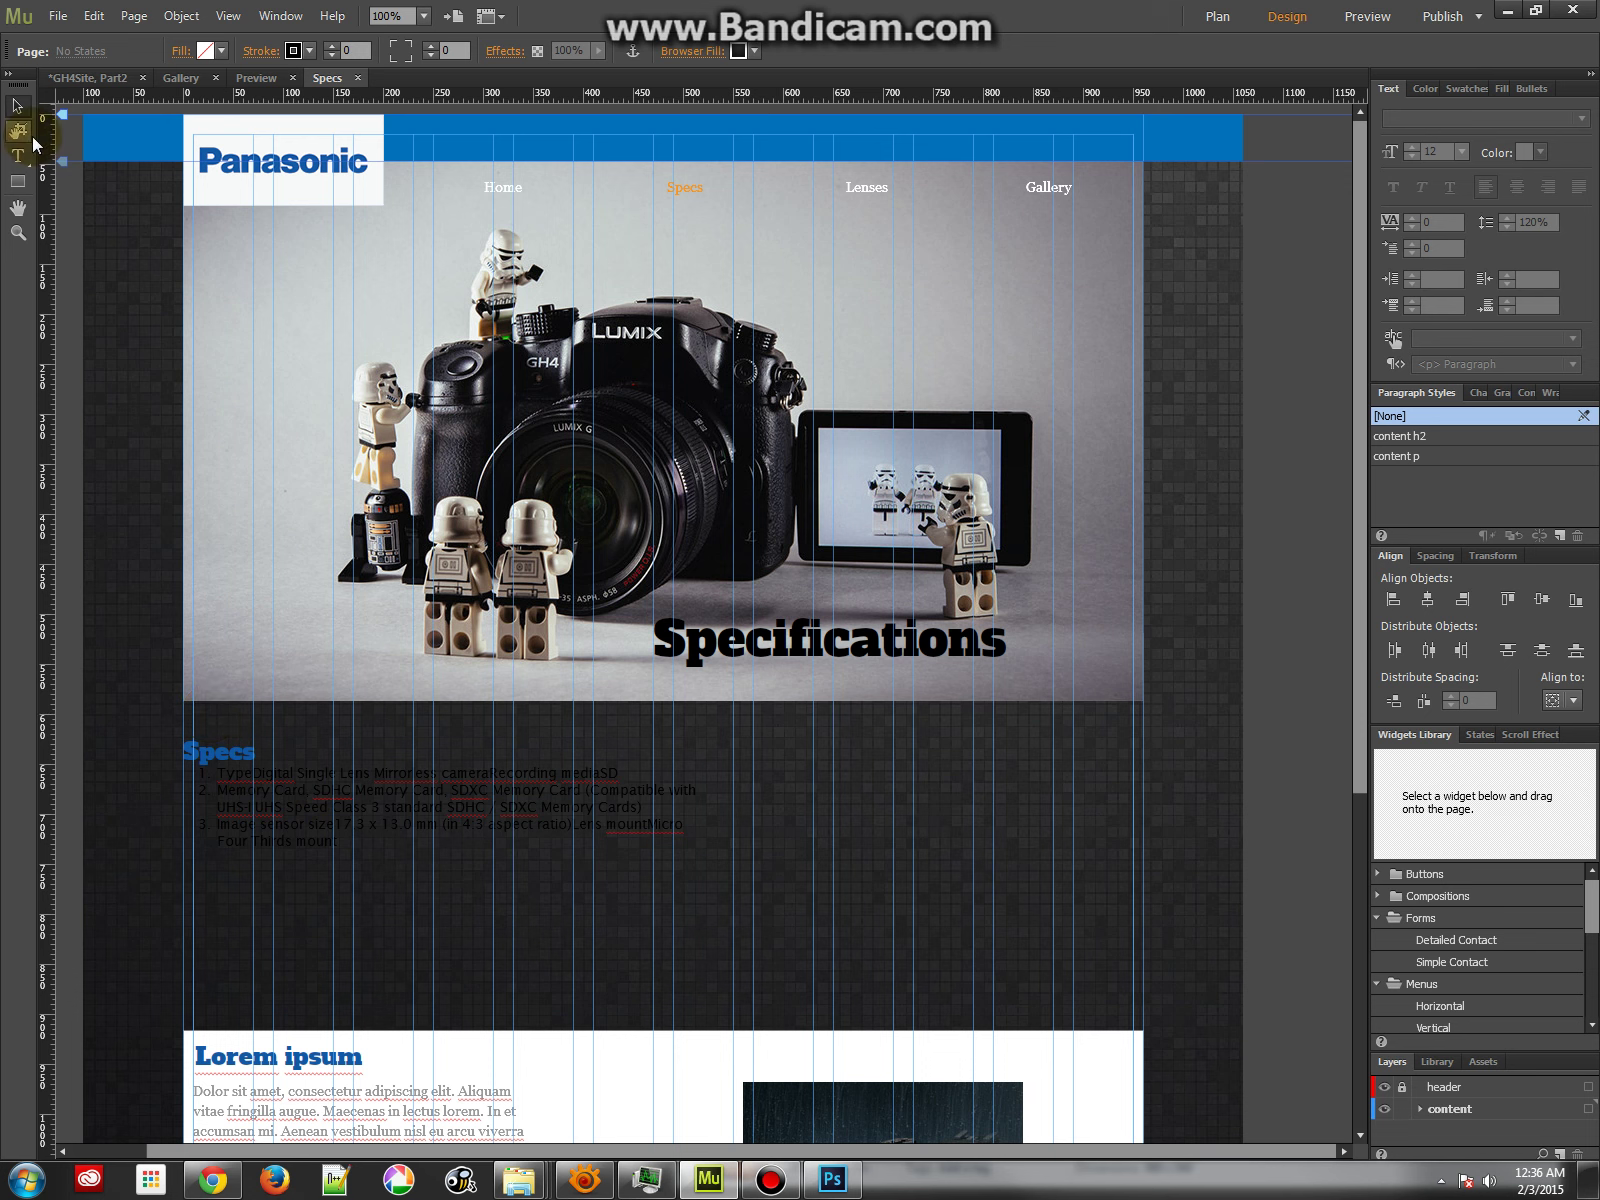
left_click(17, 181)
left_click_drag(183, 699, 1143, 1025)
scroll(700, 950, "down", 5)
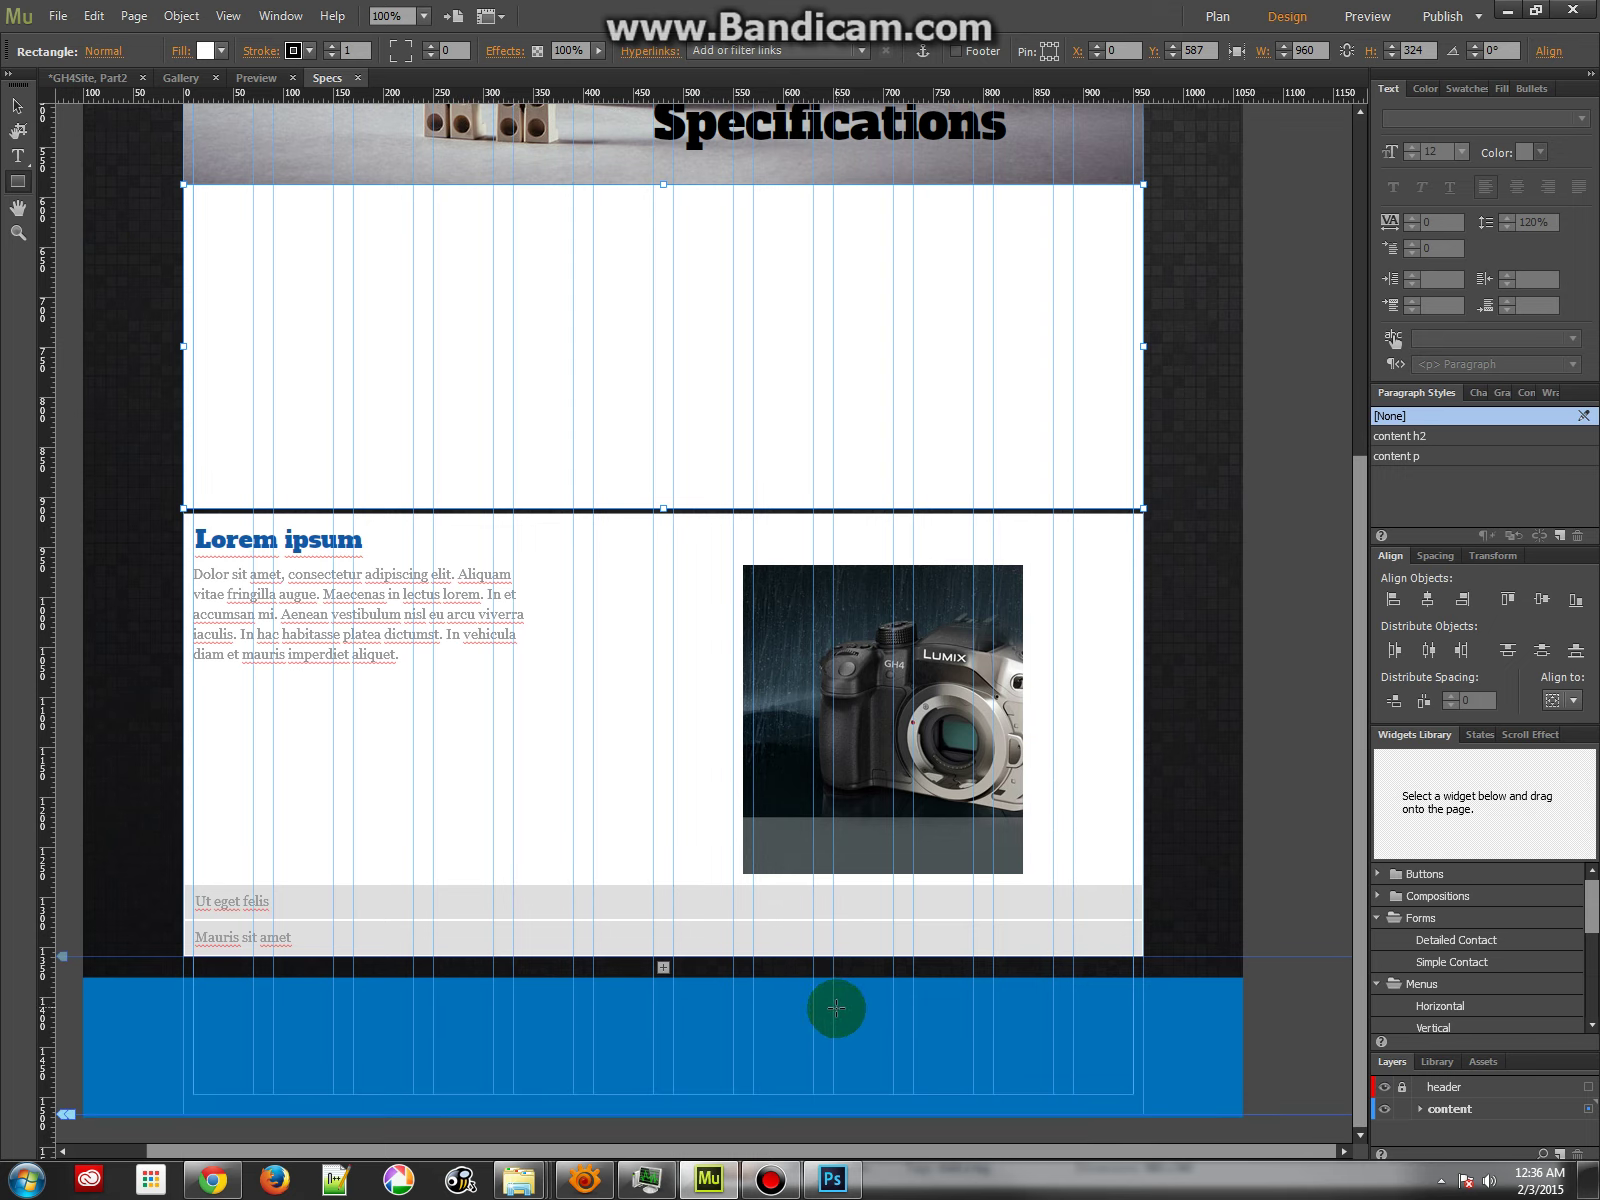
Send the new white rectangle behind the Specs text on the Specs page.
scroll(530, 555, "up", 4)
left_click(17, 105)
right_click(539, 739)
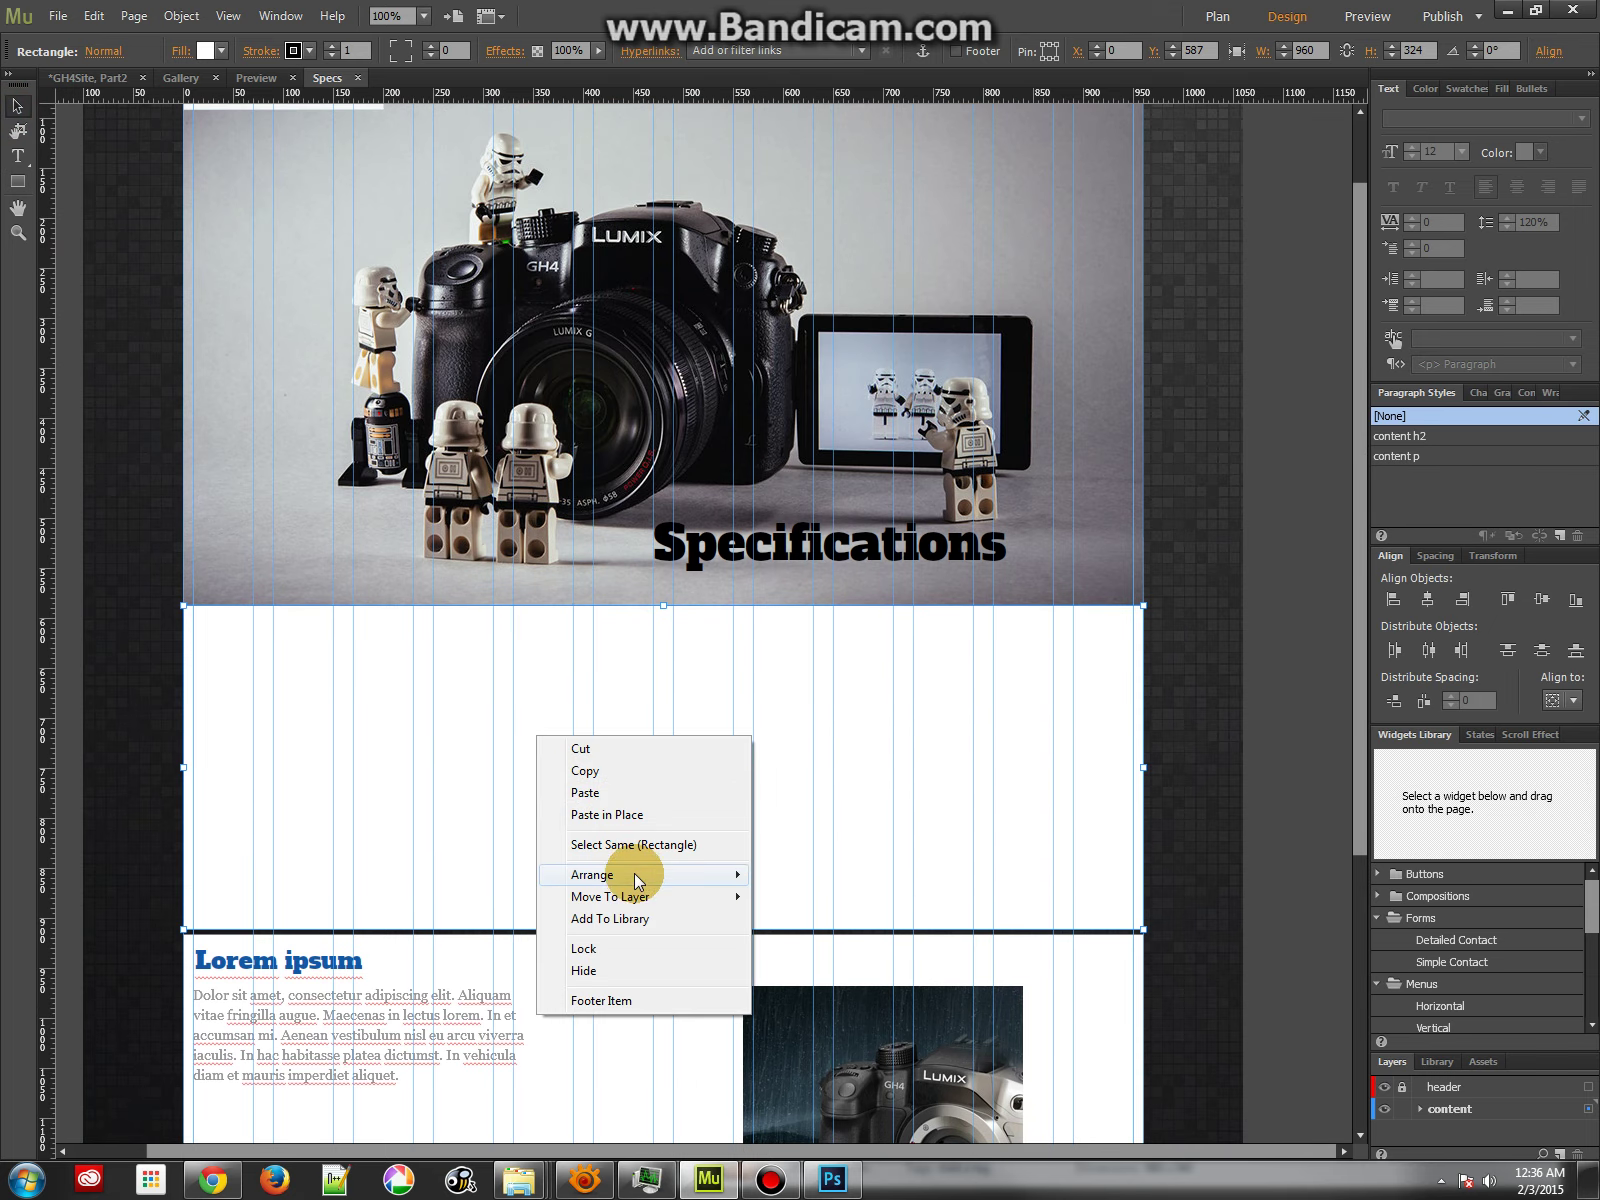
mouse_move(661, 878)
left_click(825, 898)
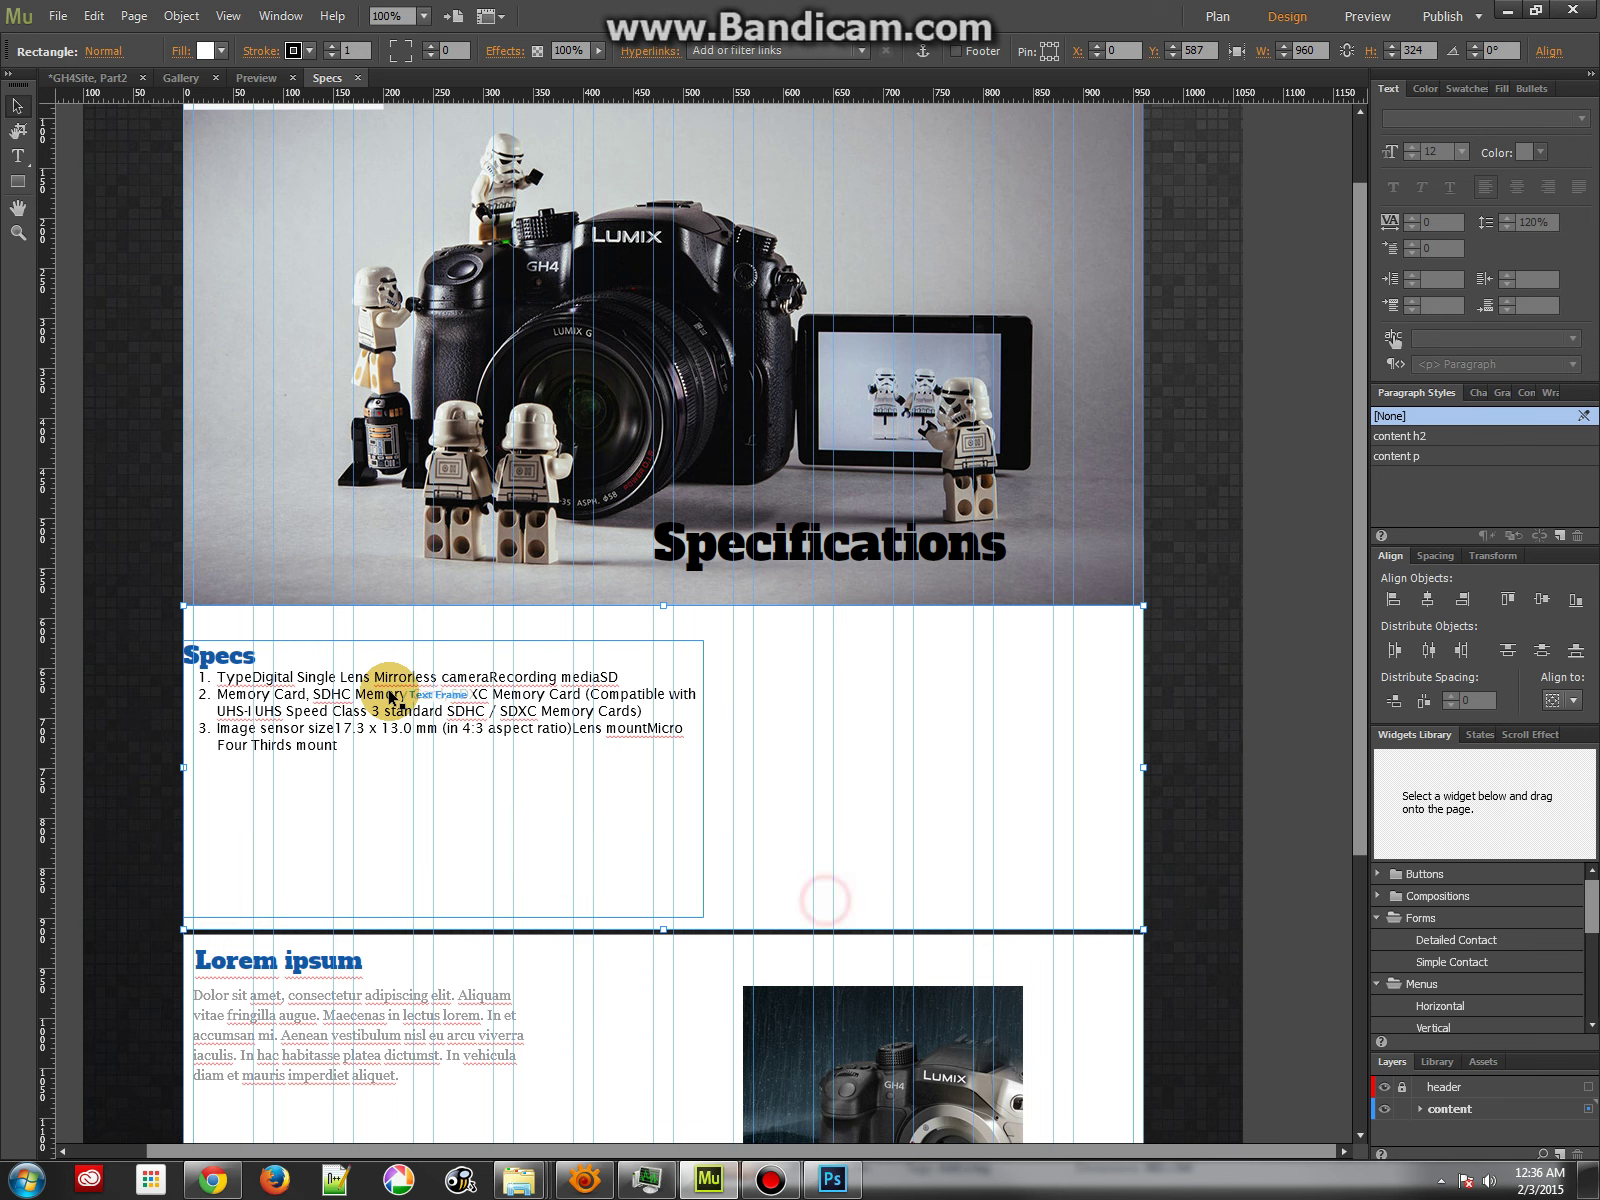
Move the Specs text frame to X 10, Y 610 and extend the white rectangle's height to 329 px.
left_click(206, 662)
left_click_drag(207, 663, 219, 652)
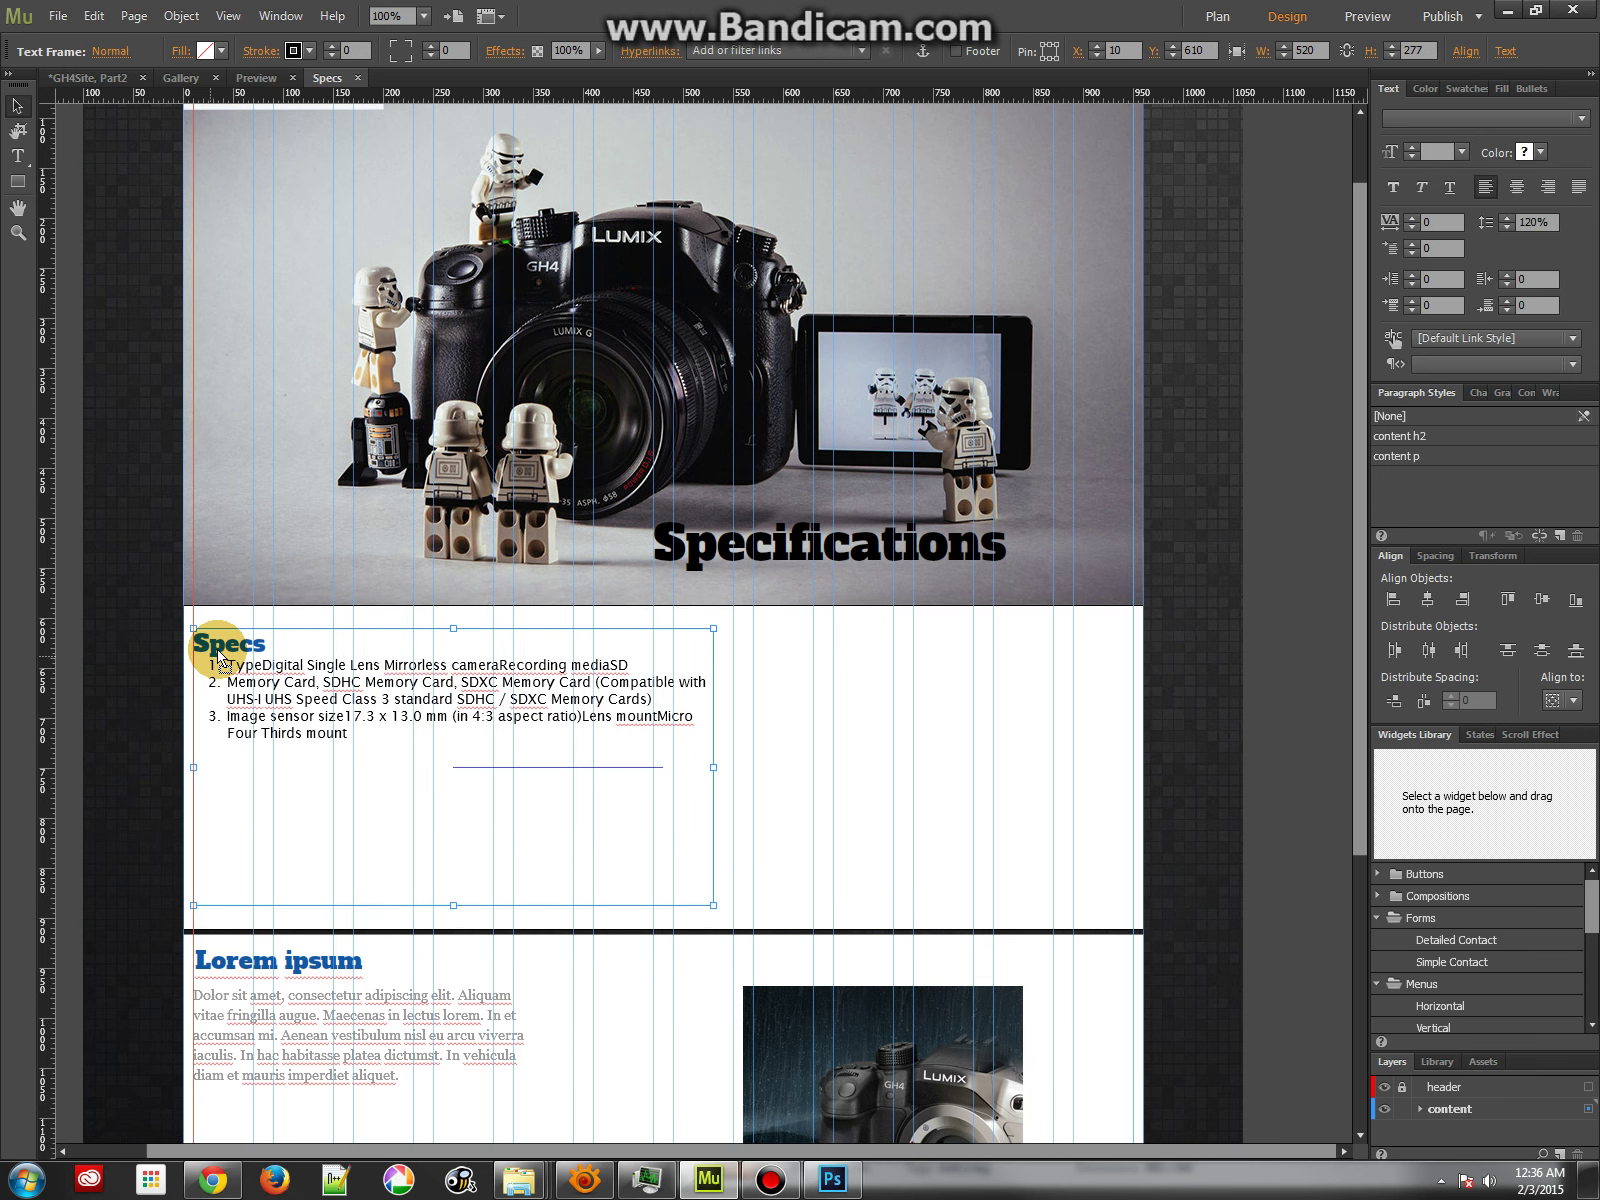
left_click(857, 625)
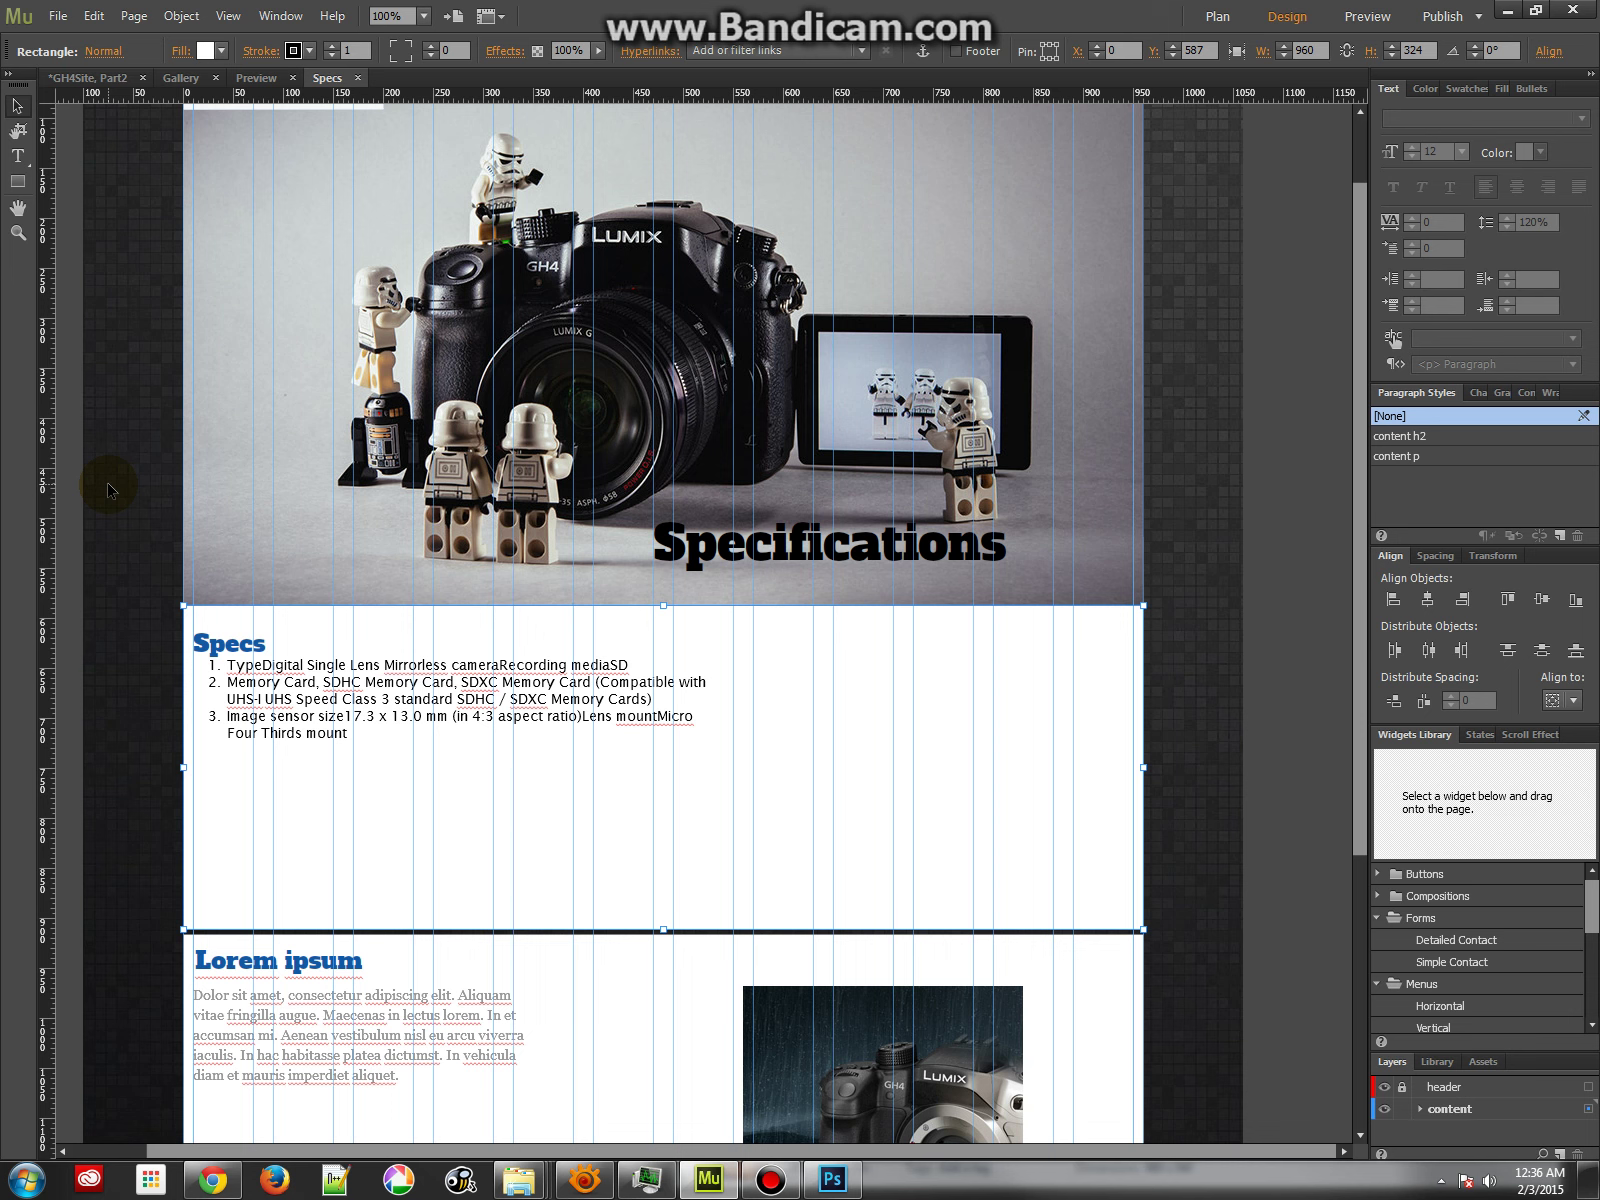
mouse_move(662, 929)
left_mouse_down()
mouse_move(660, 950)
mouse_move(659, 933)
left_mouse_up()
left_click(18, 104)
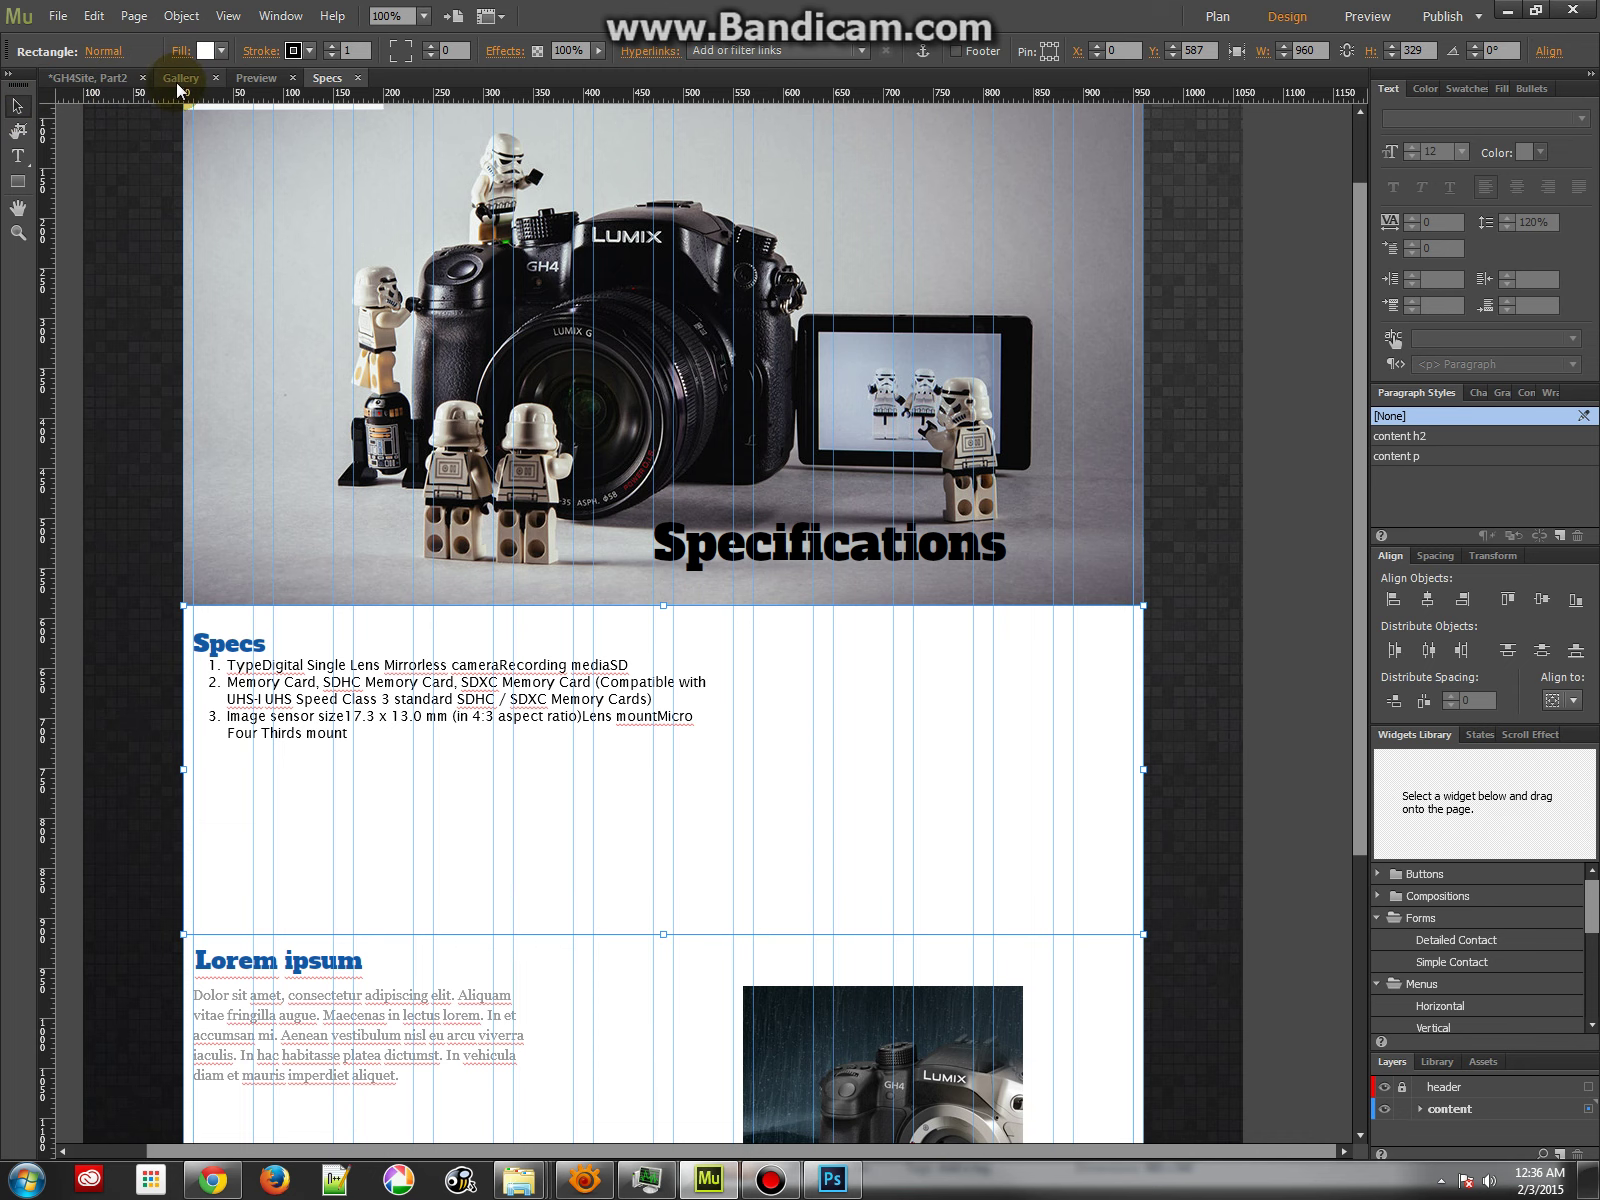
Reopen the A-Master page and shorten its white content rectangle to a height of 449 px, ending at the guide above the footer.
left_click(108, 80)
left_click(306, 950)
double_click(306, 950)
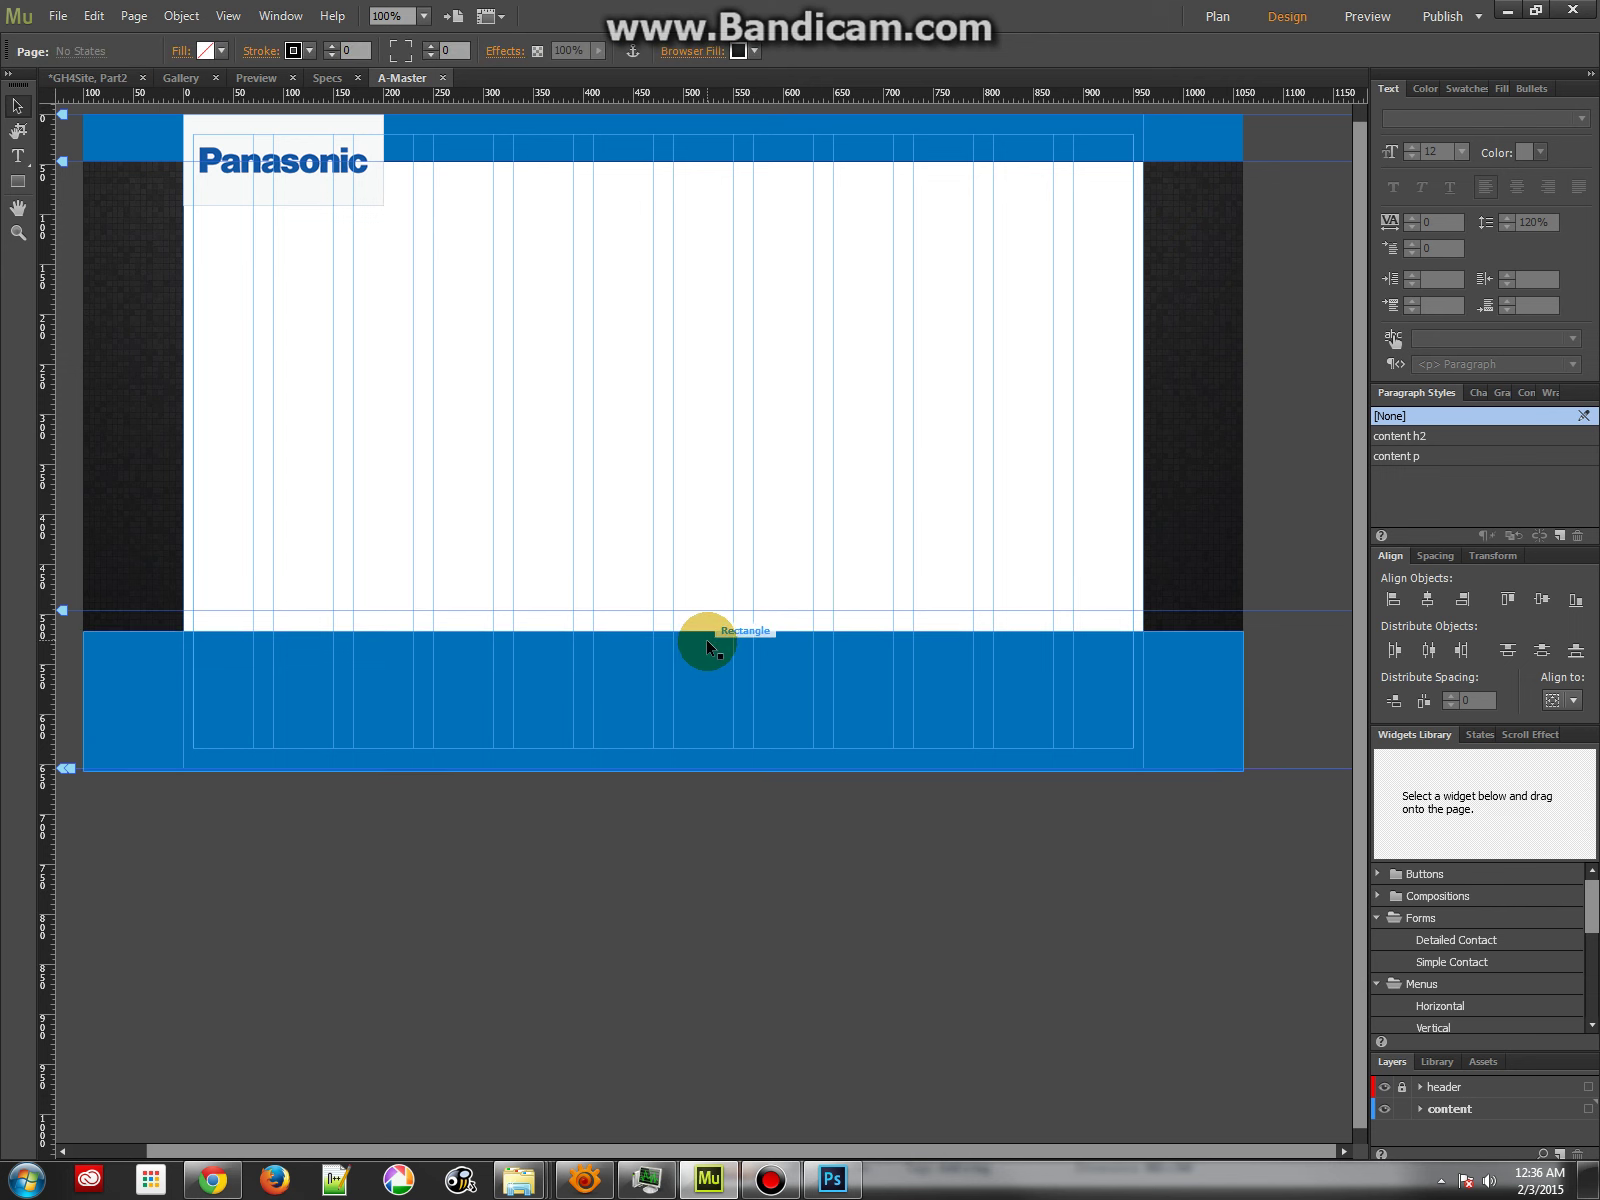
left_click(843, 461)
mouse_move(662, 632)
left_mouse_down()
mouse_move(666, 567)
mouse_move(662, 610)
left_mouse_up()
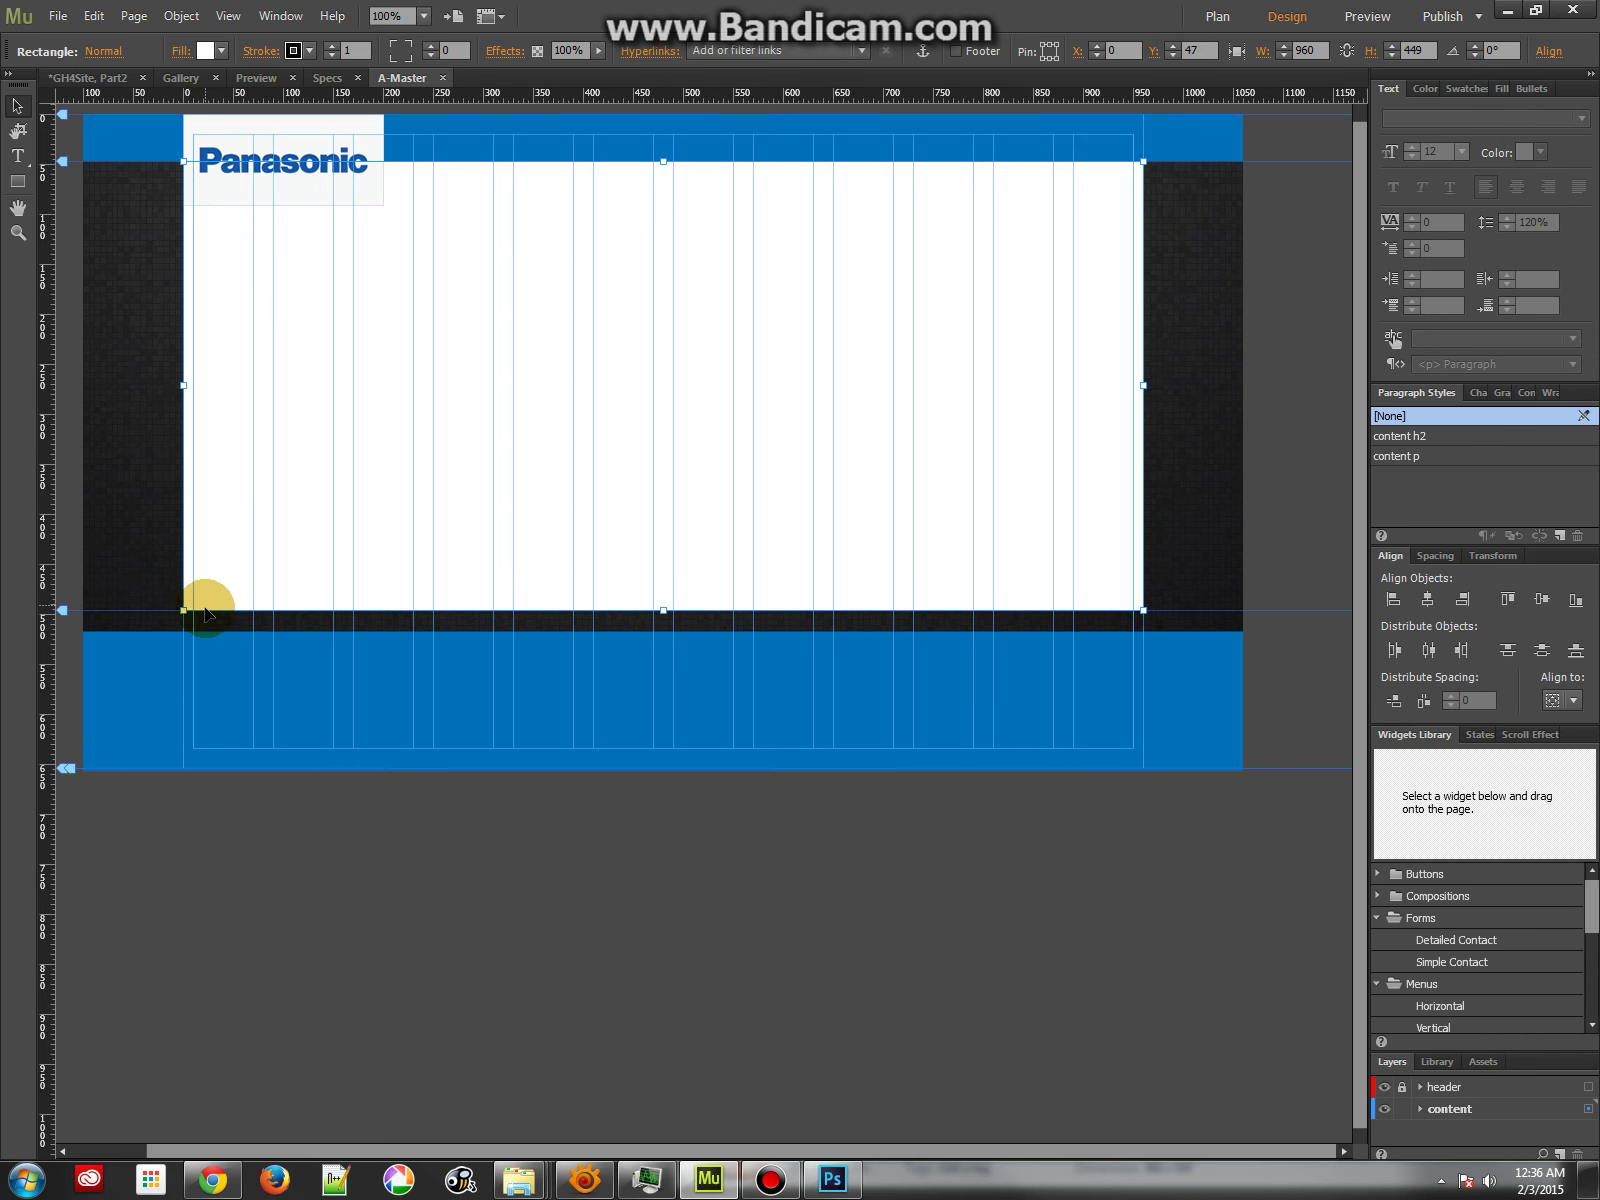
Close the Specs page and open the Lenses page from the site plan for editing.
left_click(183, 79)
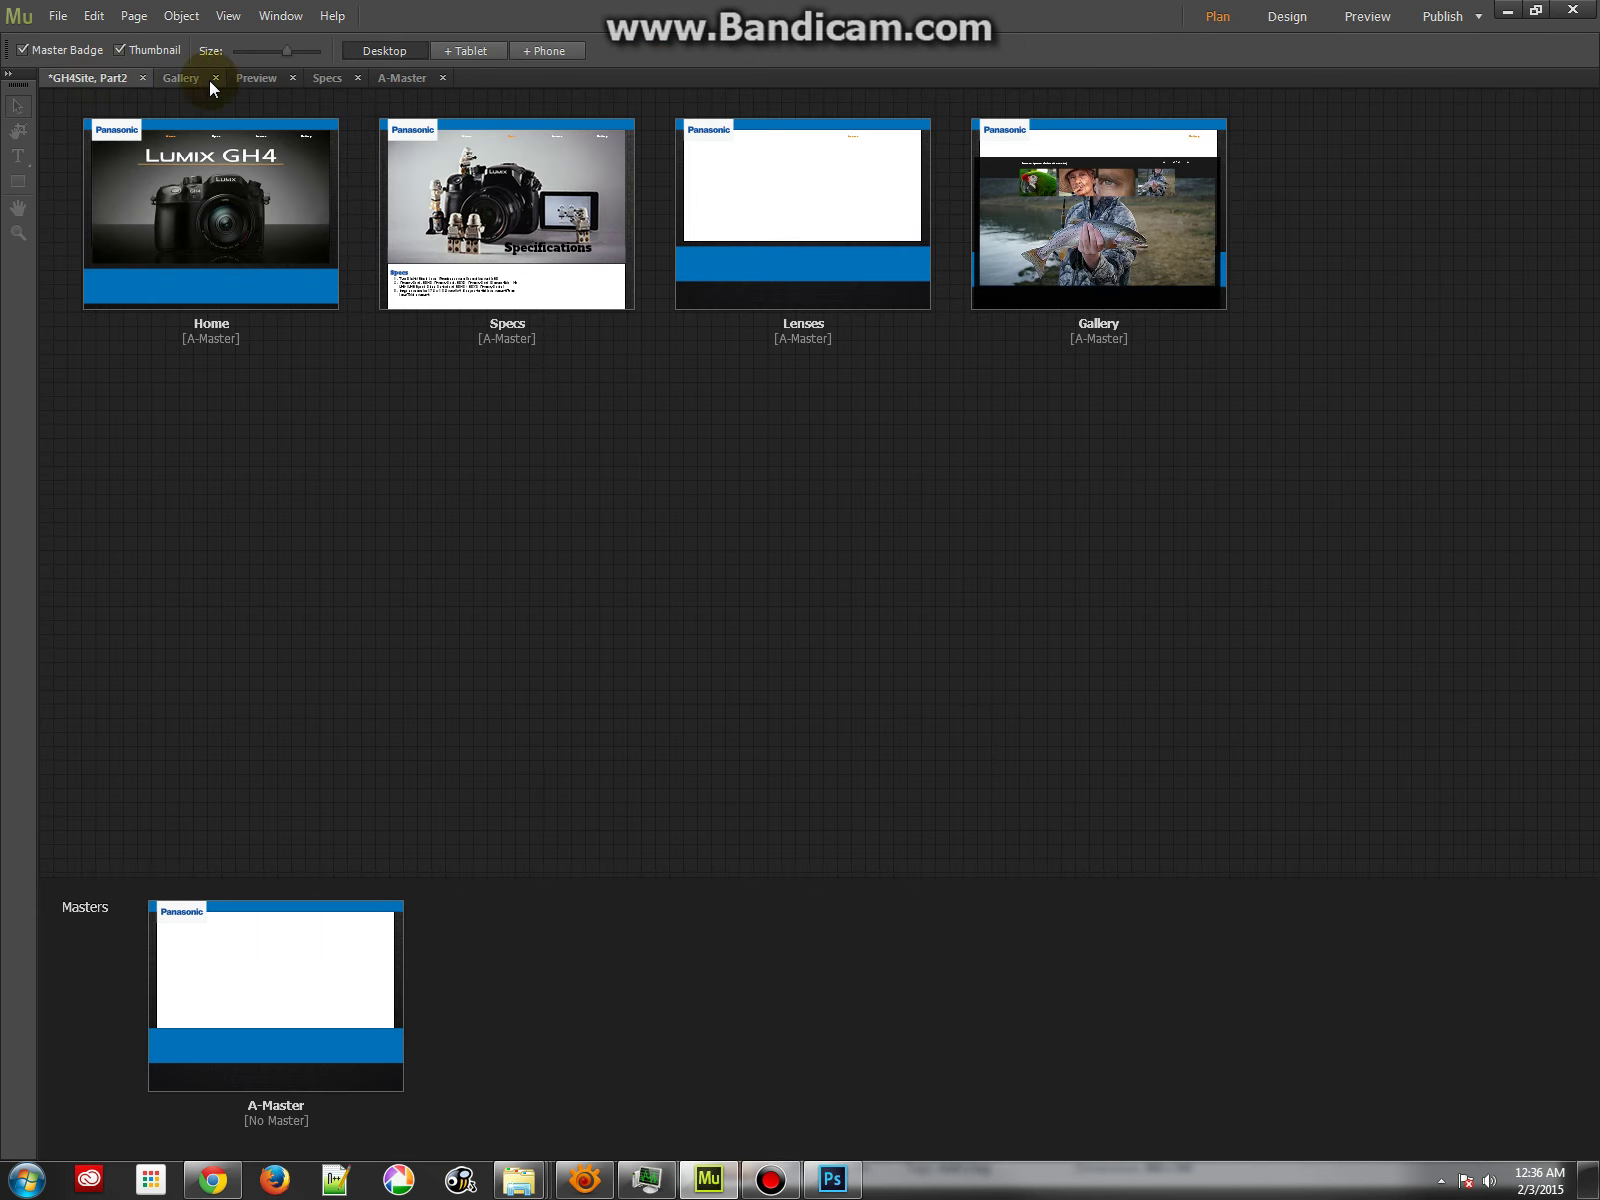
left_click(258, 82)
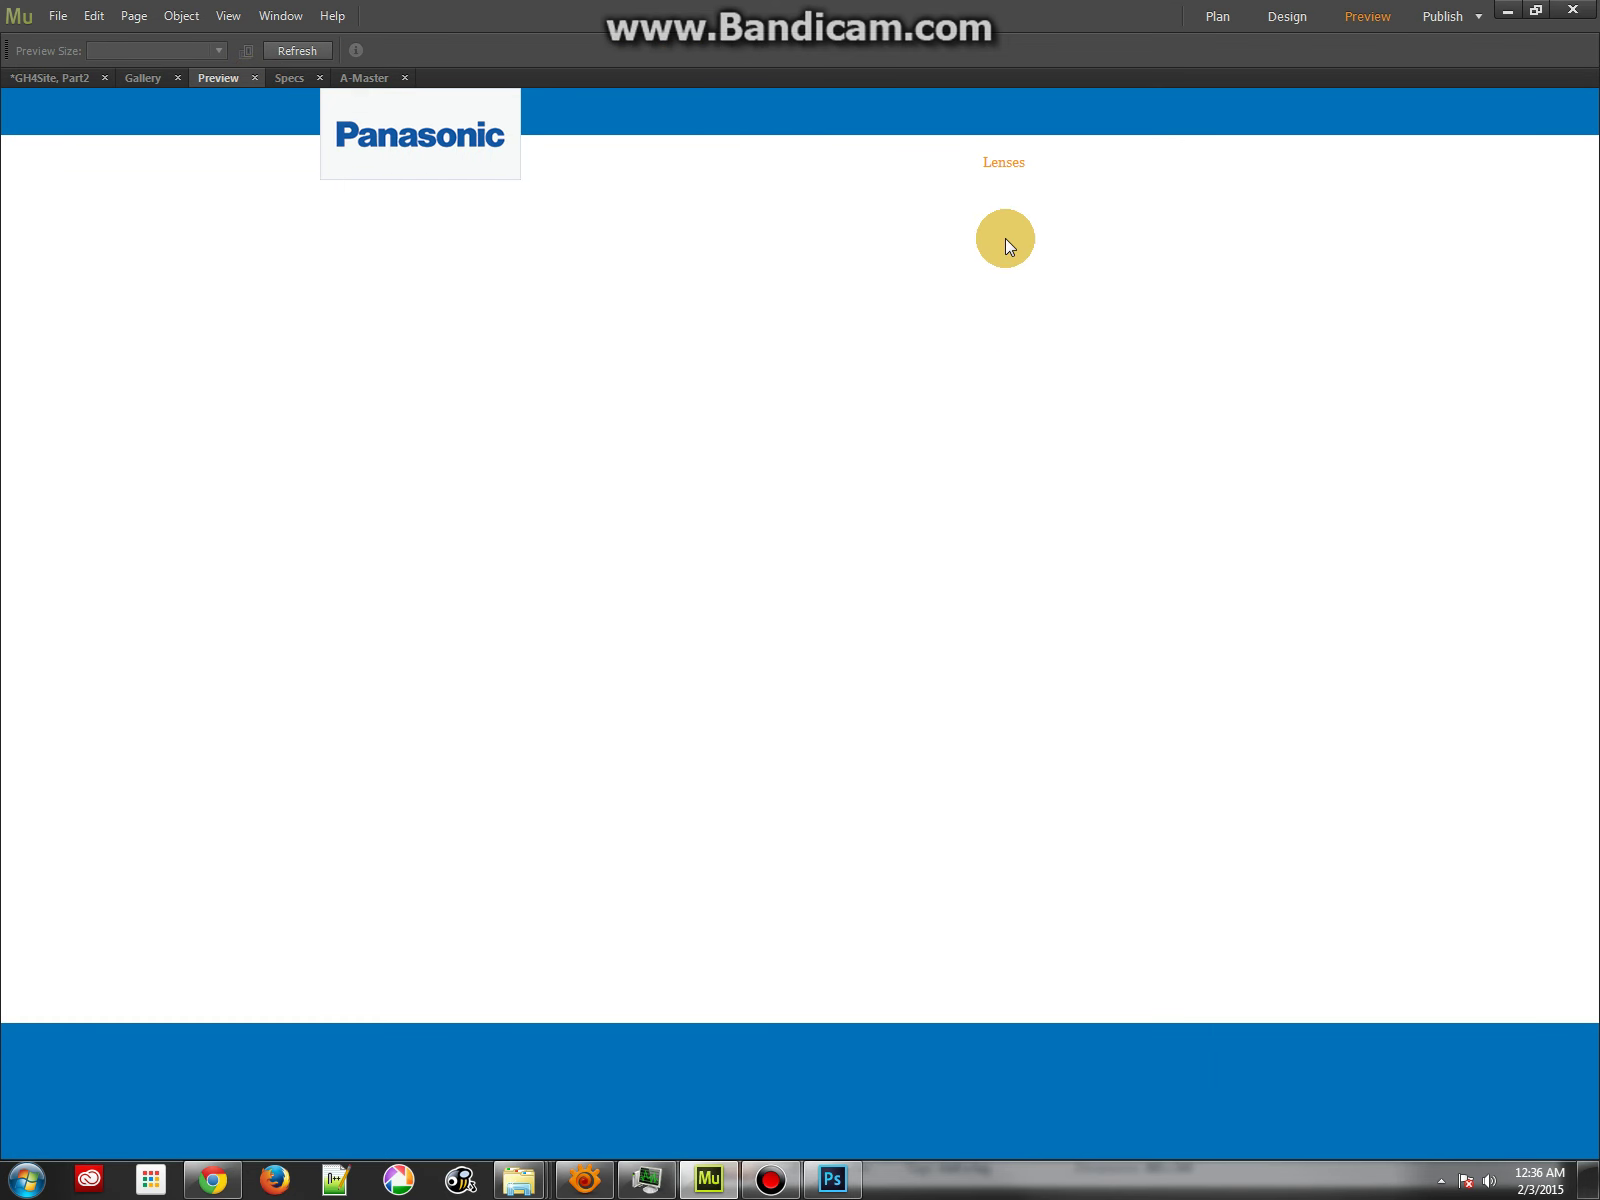
left_click(305, 79)
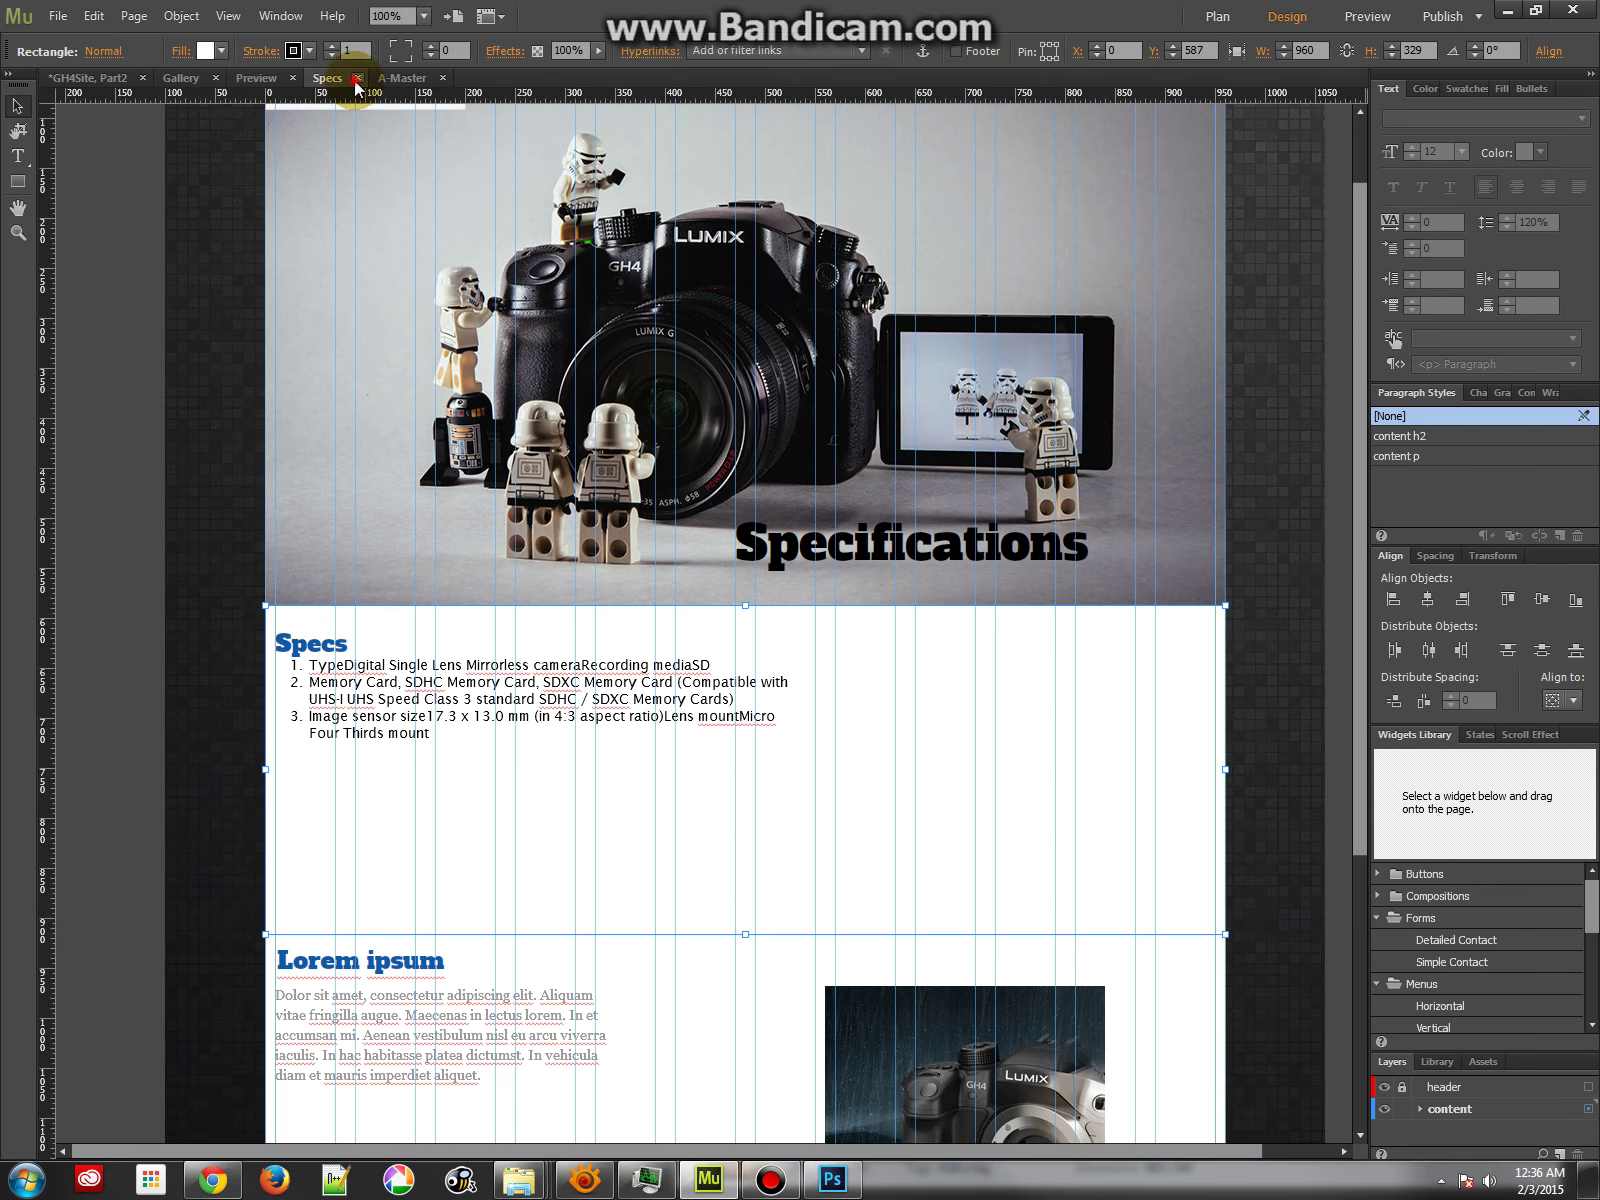
left_click(356, 79)
left_click(1140, 238)
double_click(730, 198)
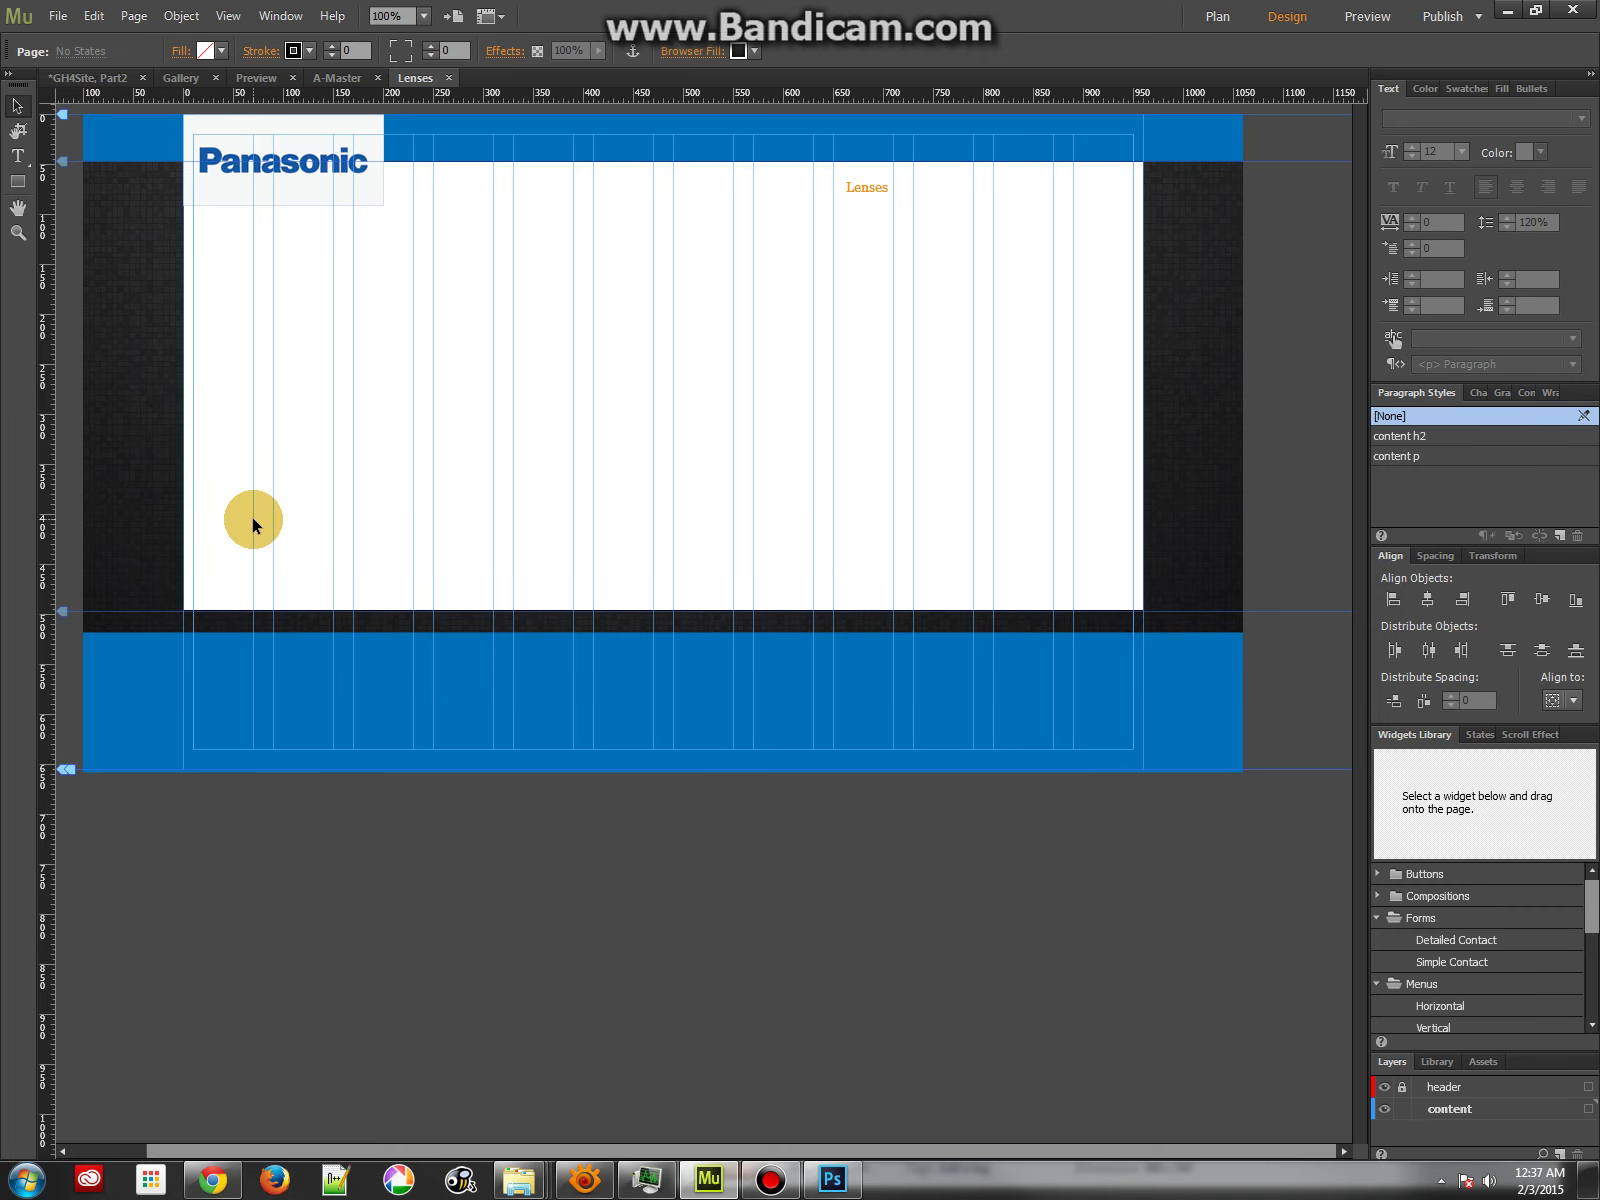
left_click(244, 540)
left_click(445, 199)
left_click(18, 181)
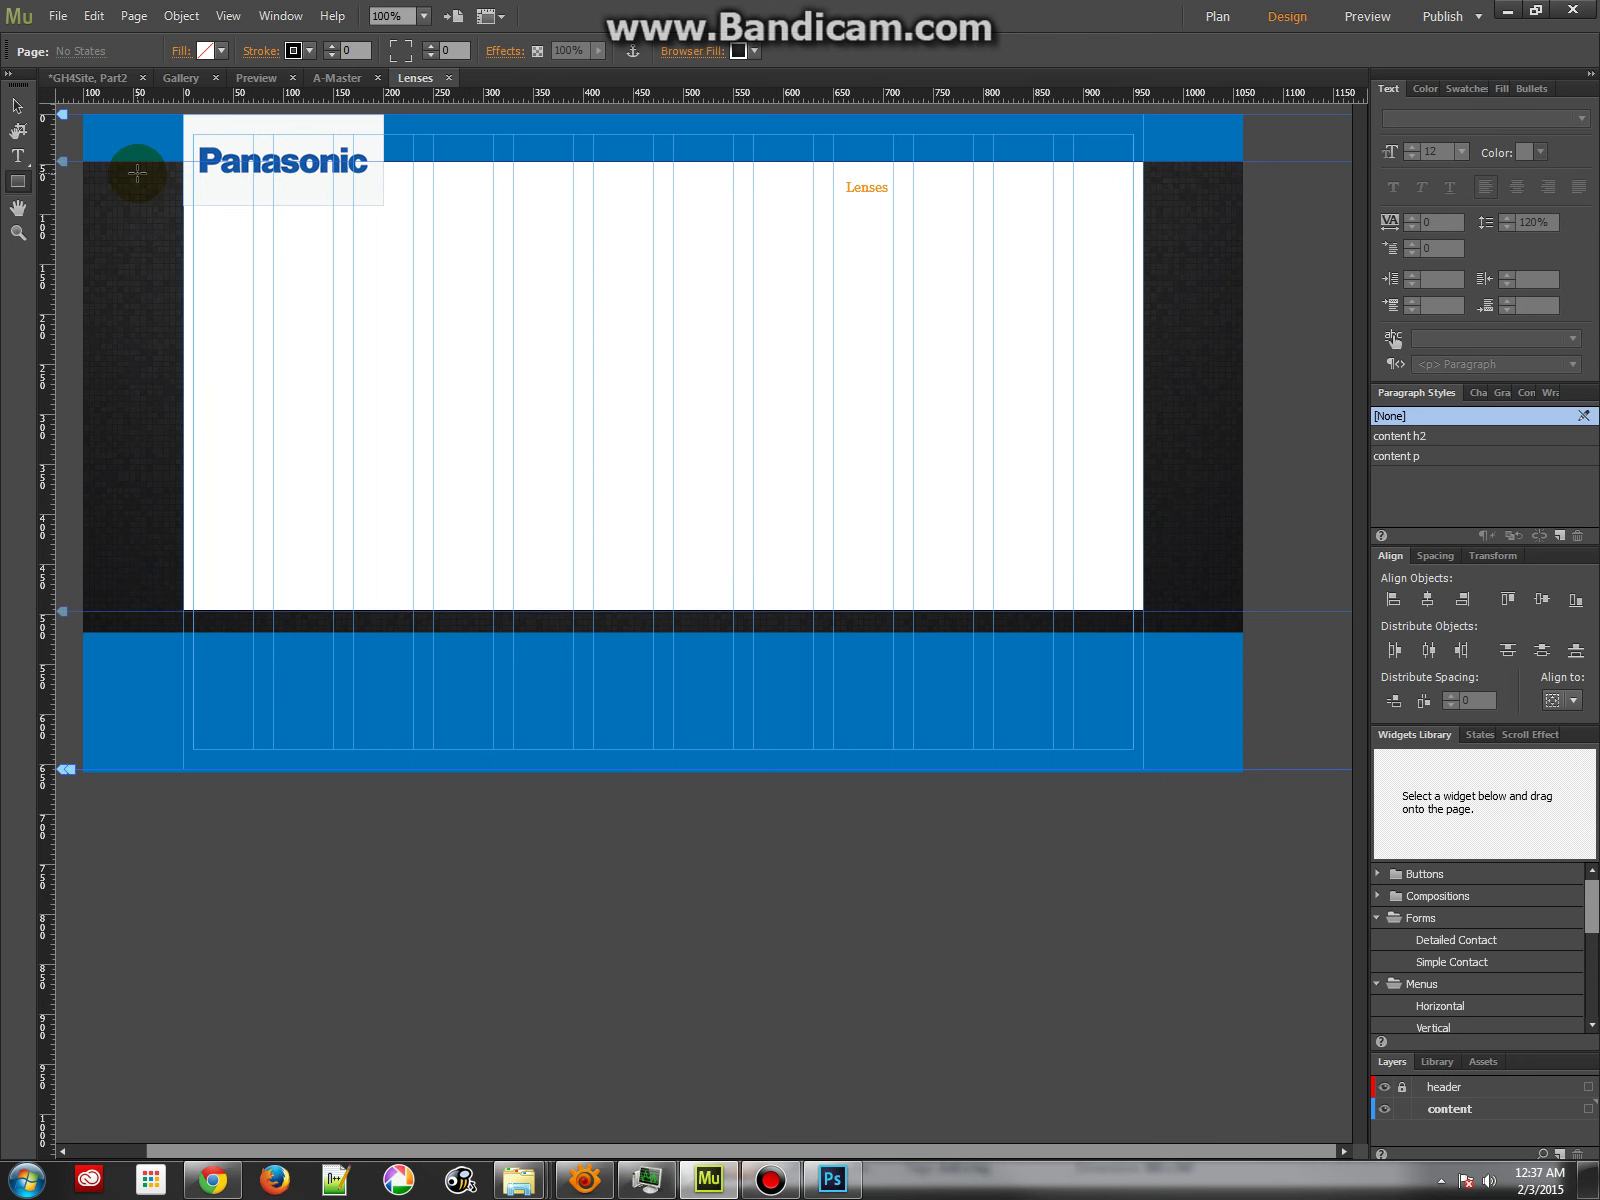
Reopen the Specs page and place a State Button widget beside the Specs text at X 570, Y 632.
left_click(110, 76)
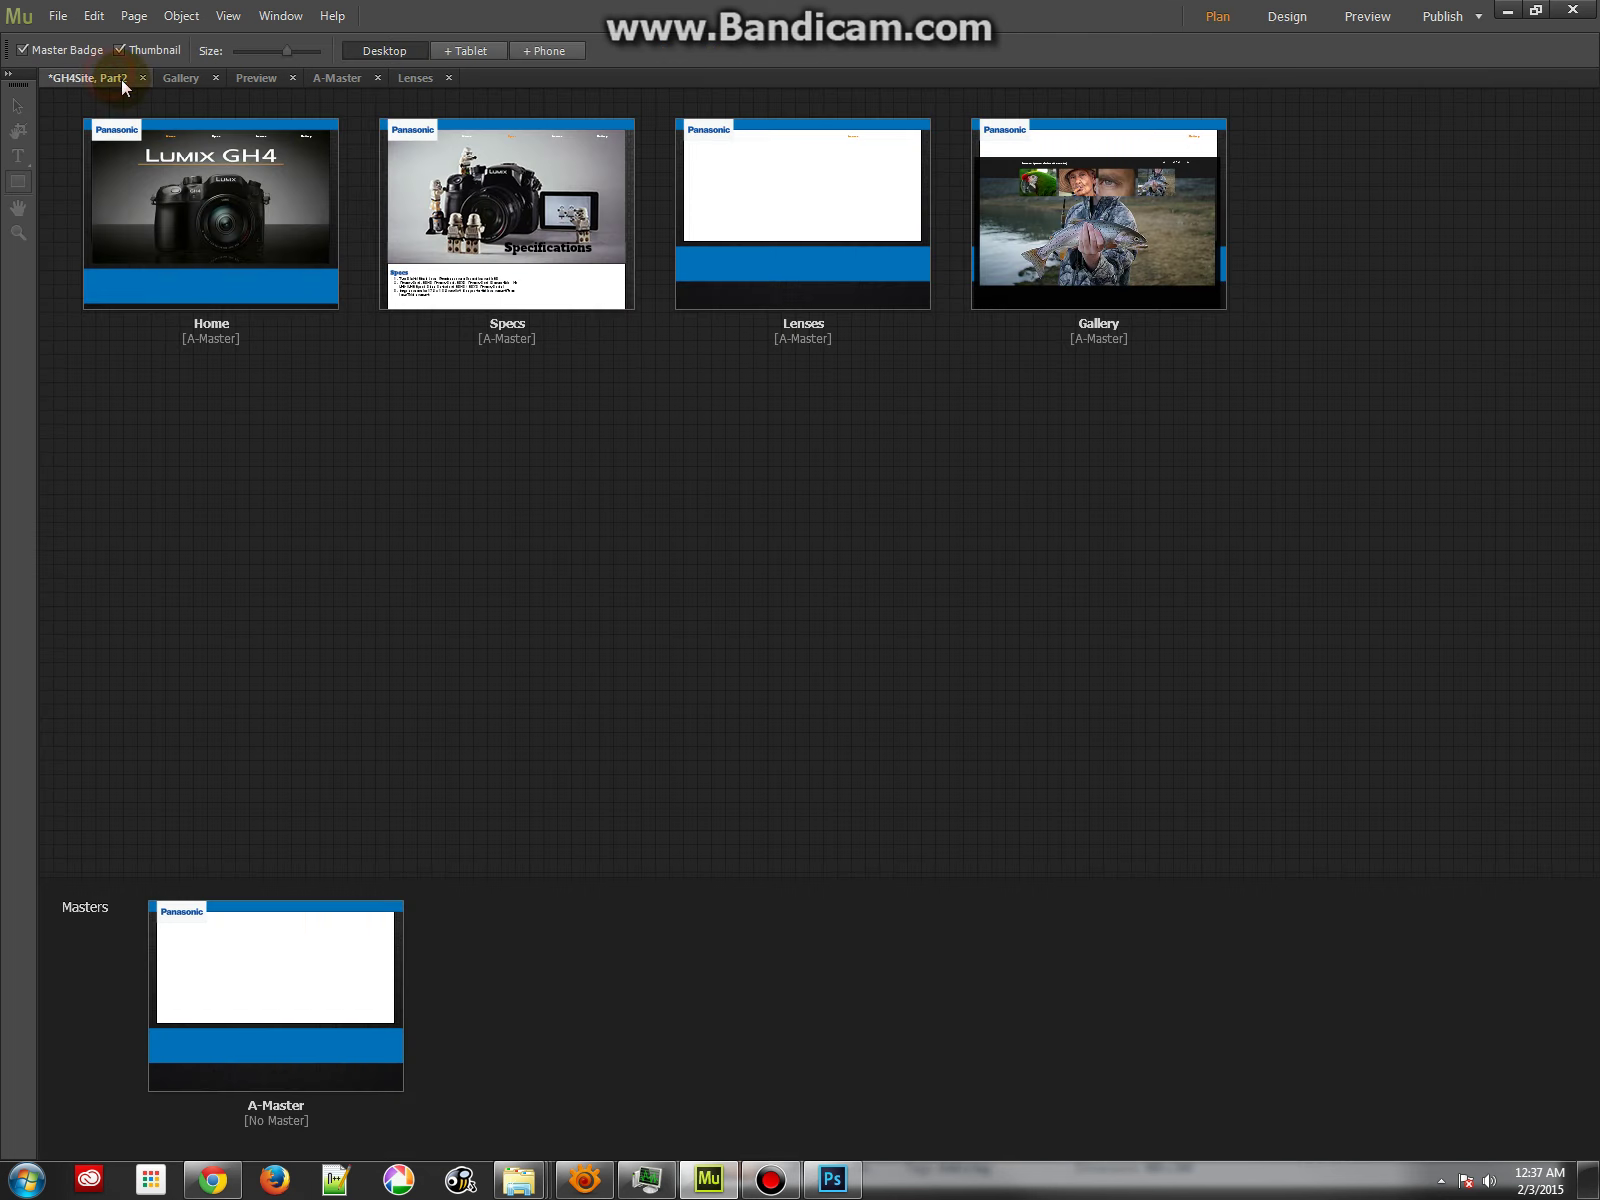
double_click(486, 159)
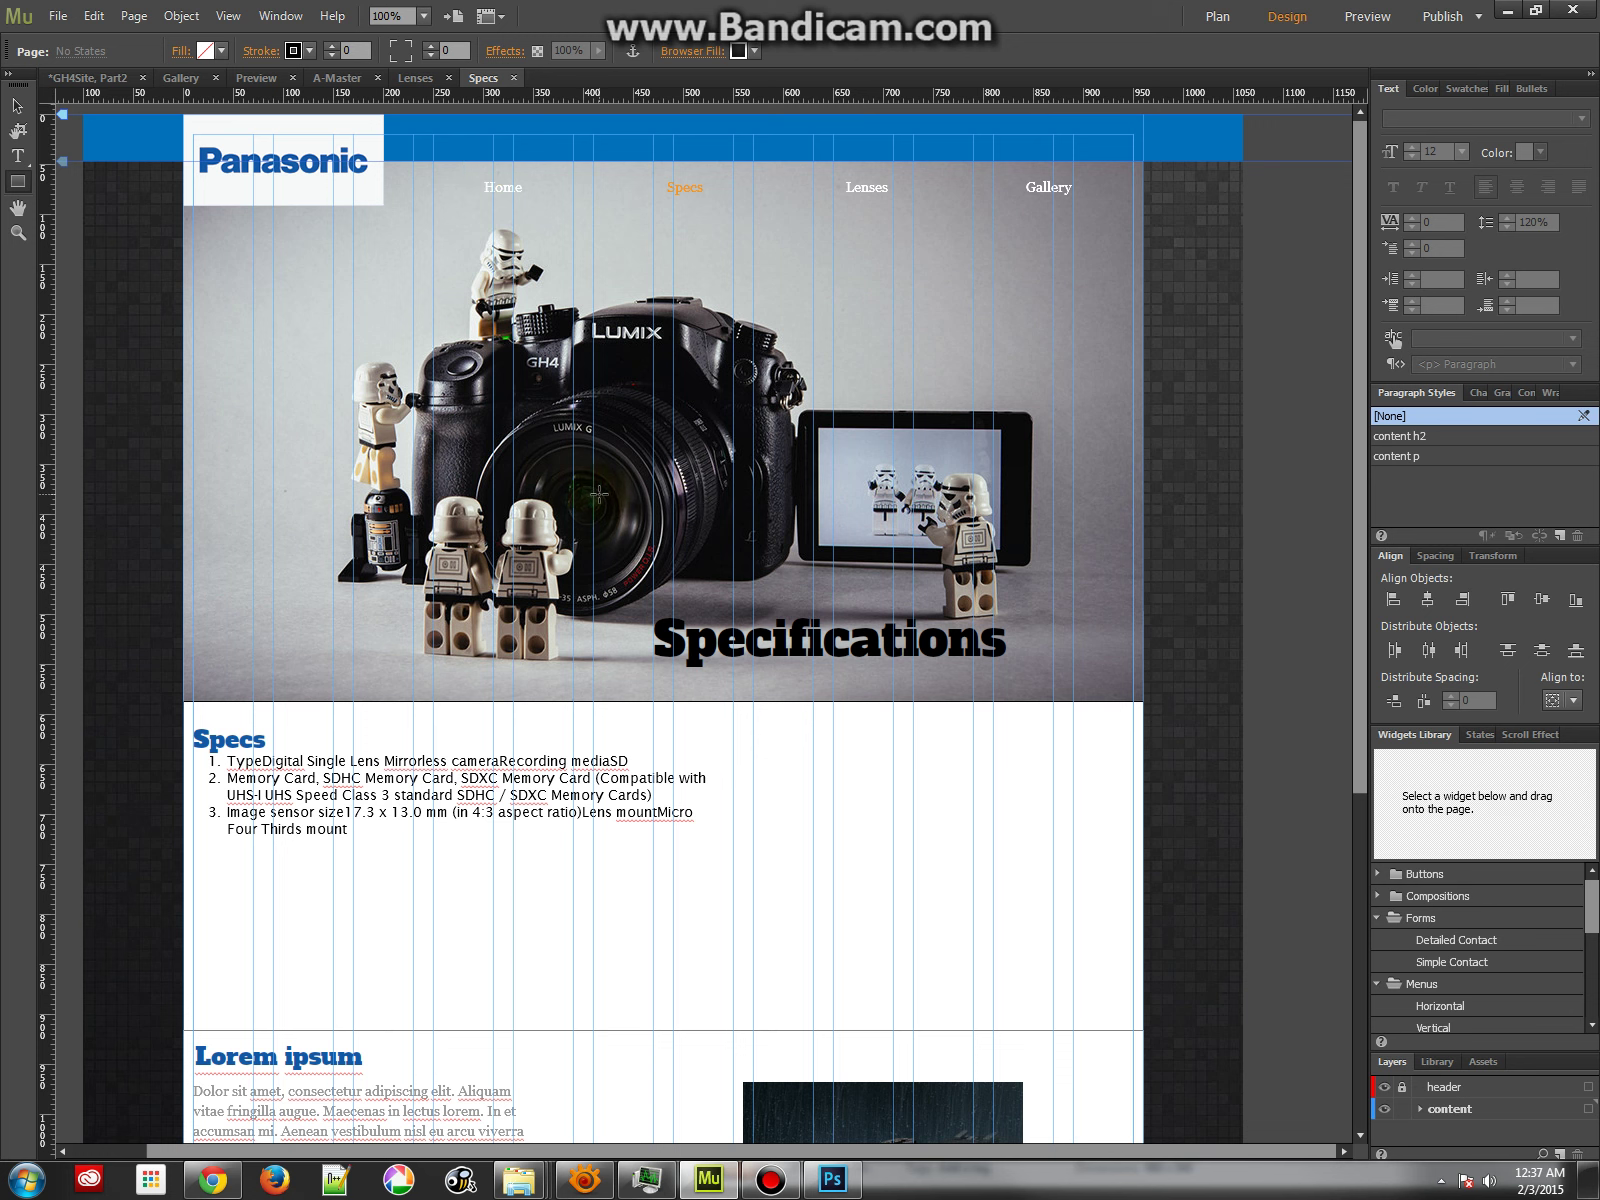
left_click(1378, 874)
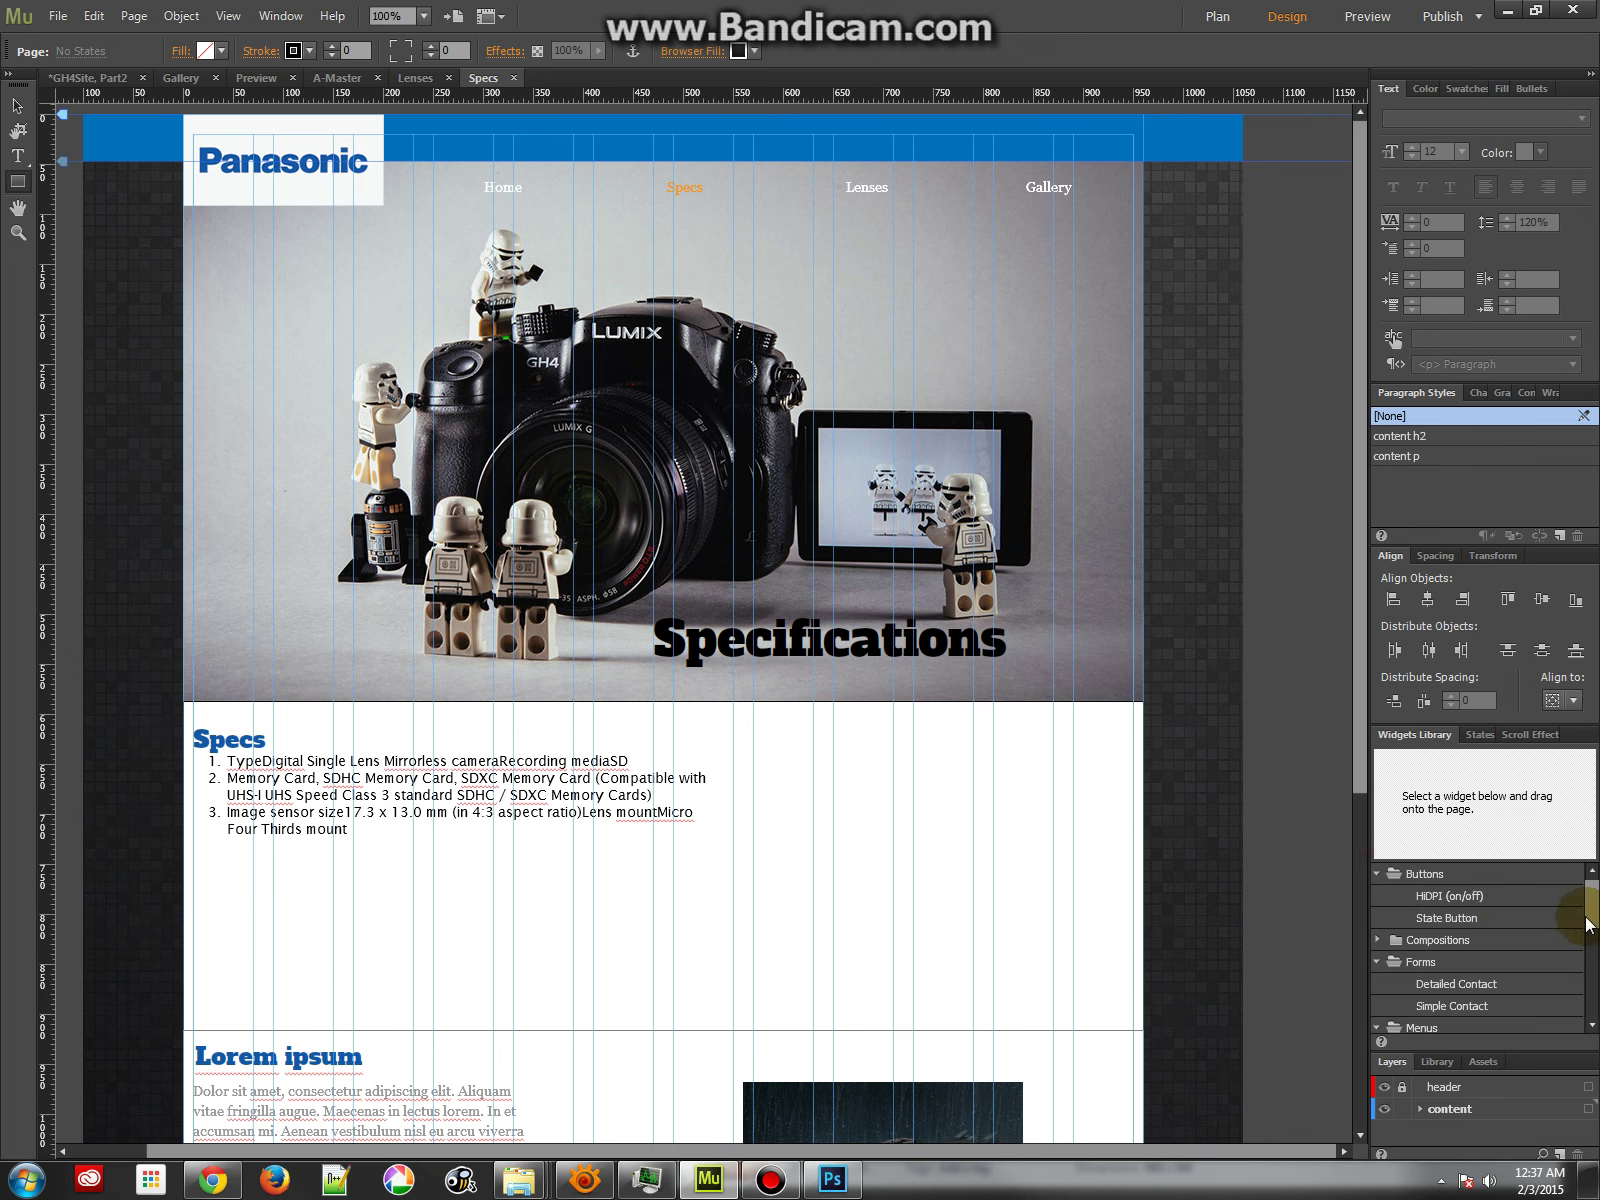
scroll(1590, 930, "down", 1)
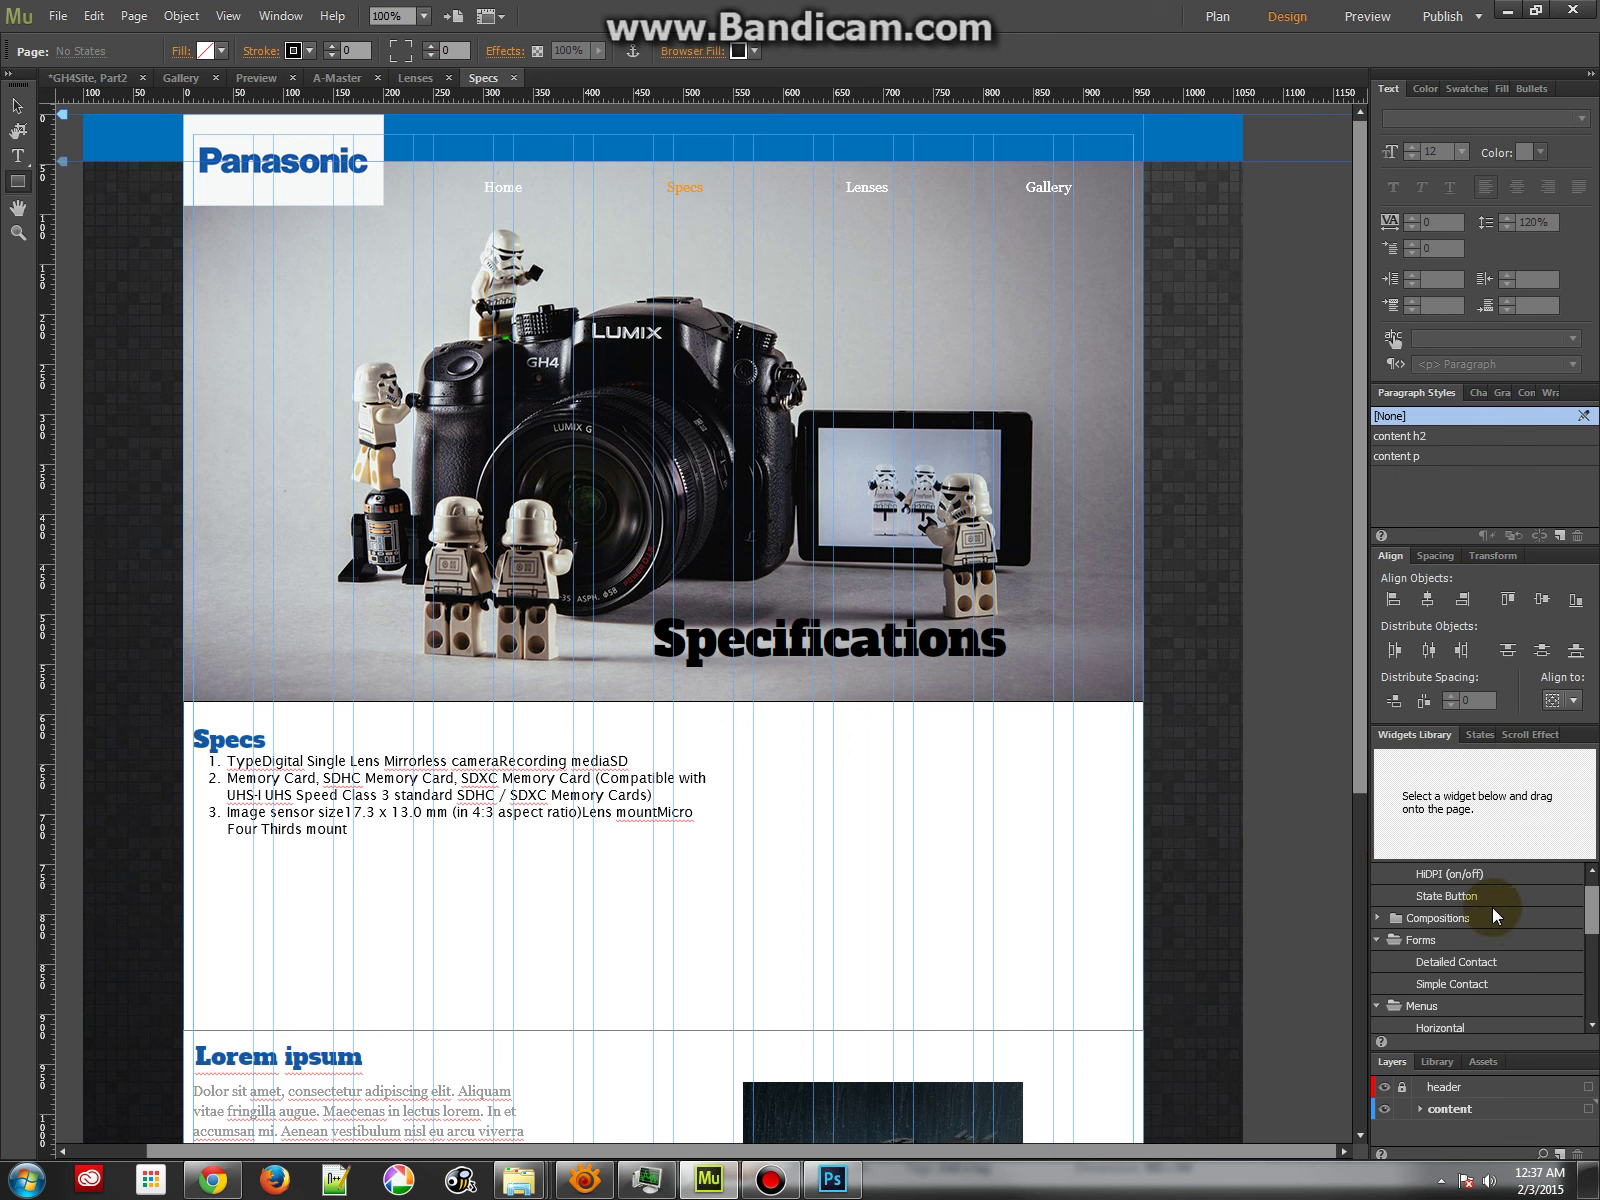
left_click(1452, 897)
mouse_move(1455, 902)
left_mouse_down()
mouse_move(1368, 905)
mouse_move(780, 780)
mouse_move(801, 794)
mouse_move(805, 770)
mouse_move(786, 775)
left_mouse_up()
left_click(982, 773)
mouse_move(980, 773)
left_mouse_down()
mouse_move(966, 768)
mouse_move(978, 790)
left_mouse_up()
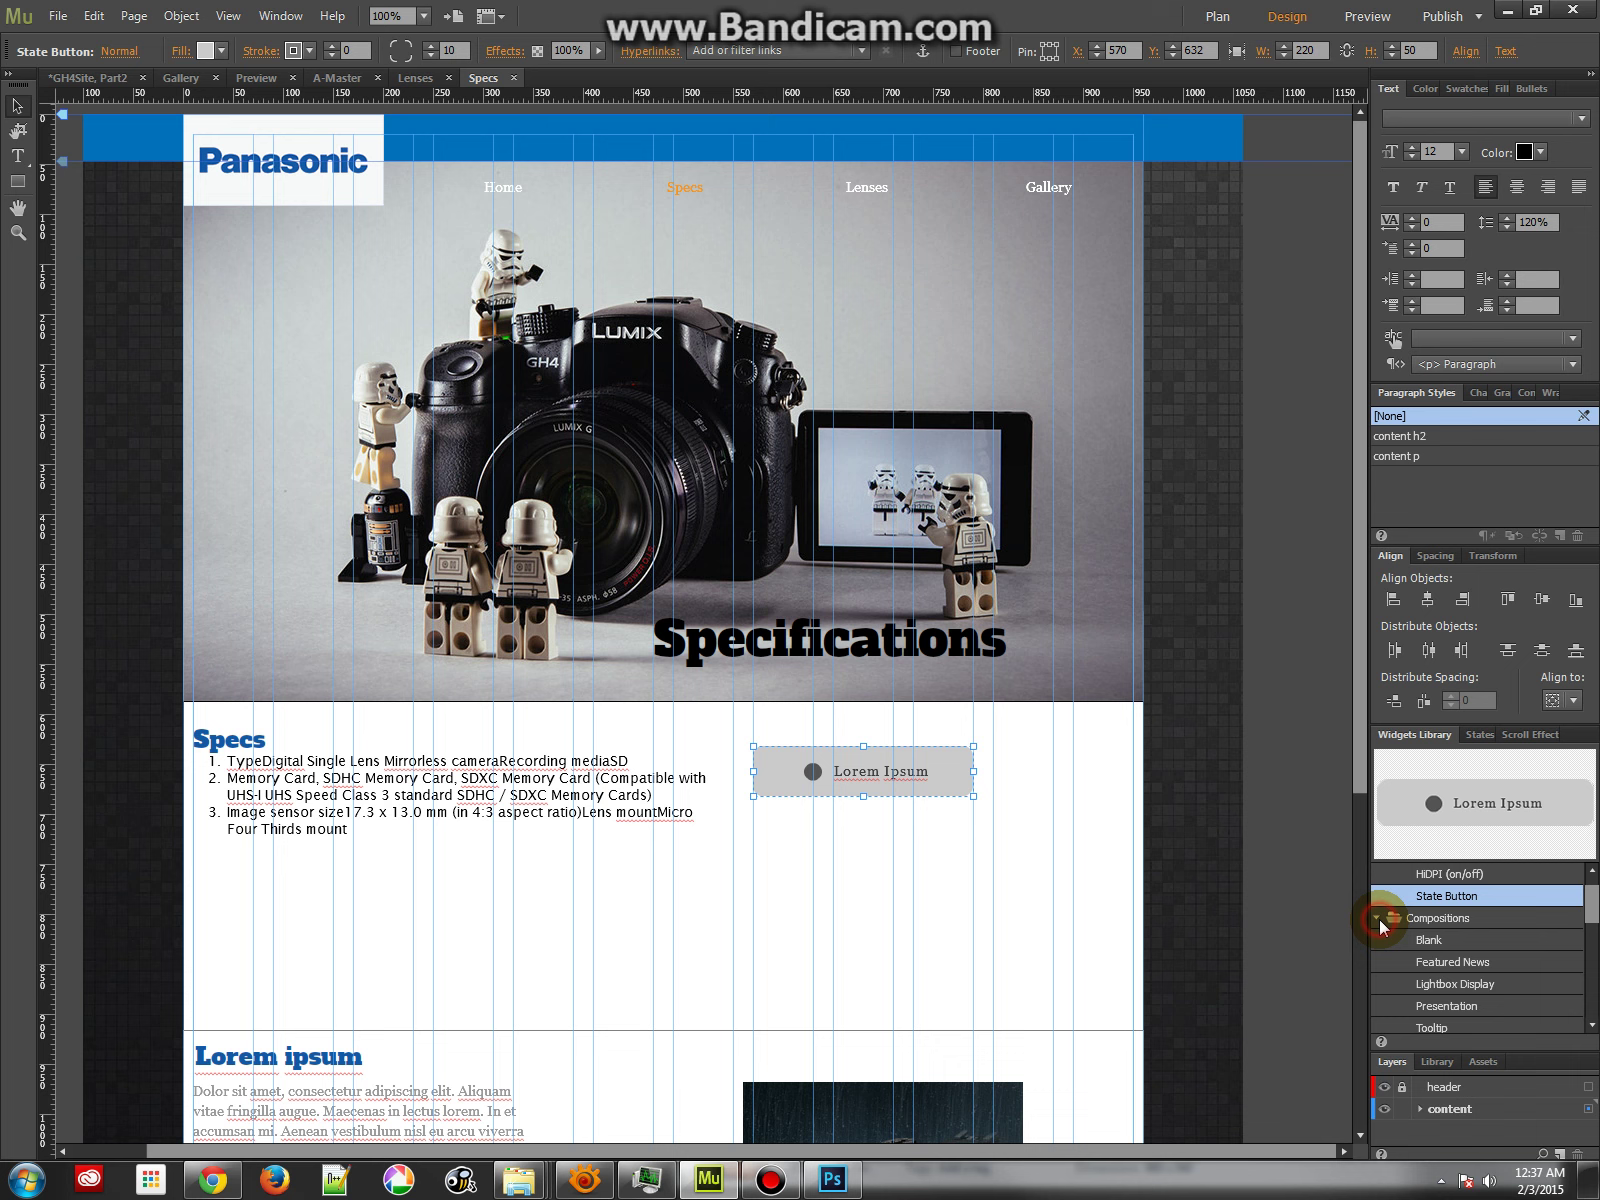
Add a Featured News composition widget to the Lenses page's white content area at X 241, Y 195.
left_click(1435, 962)
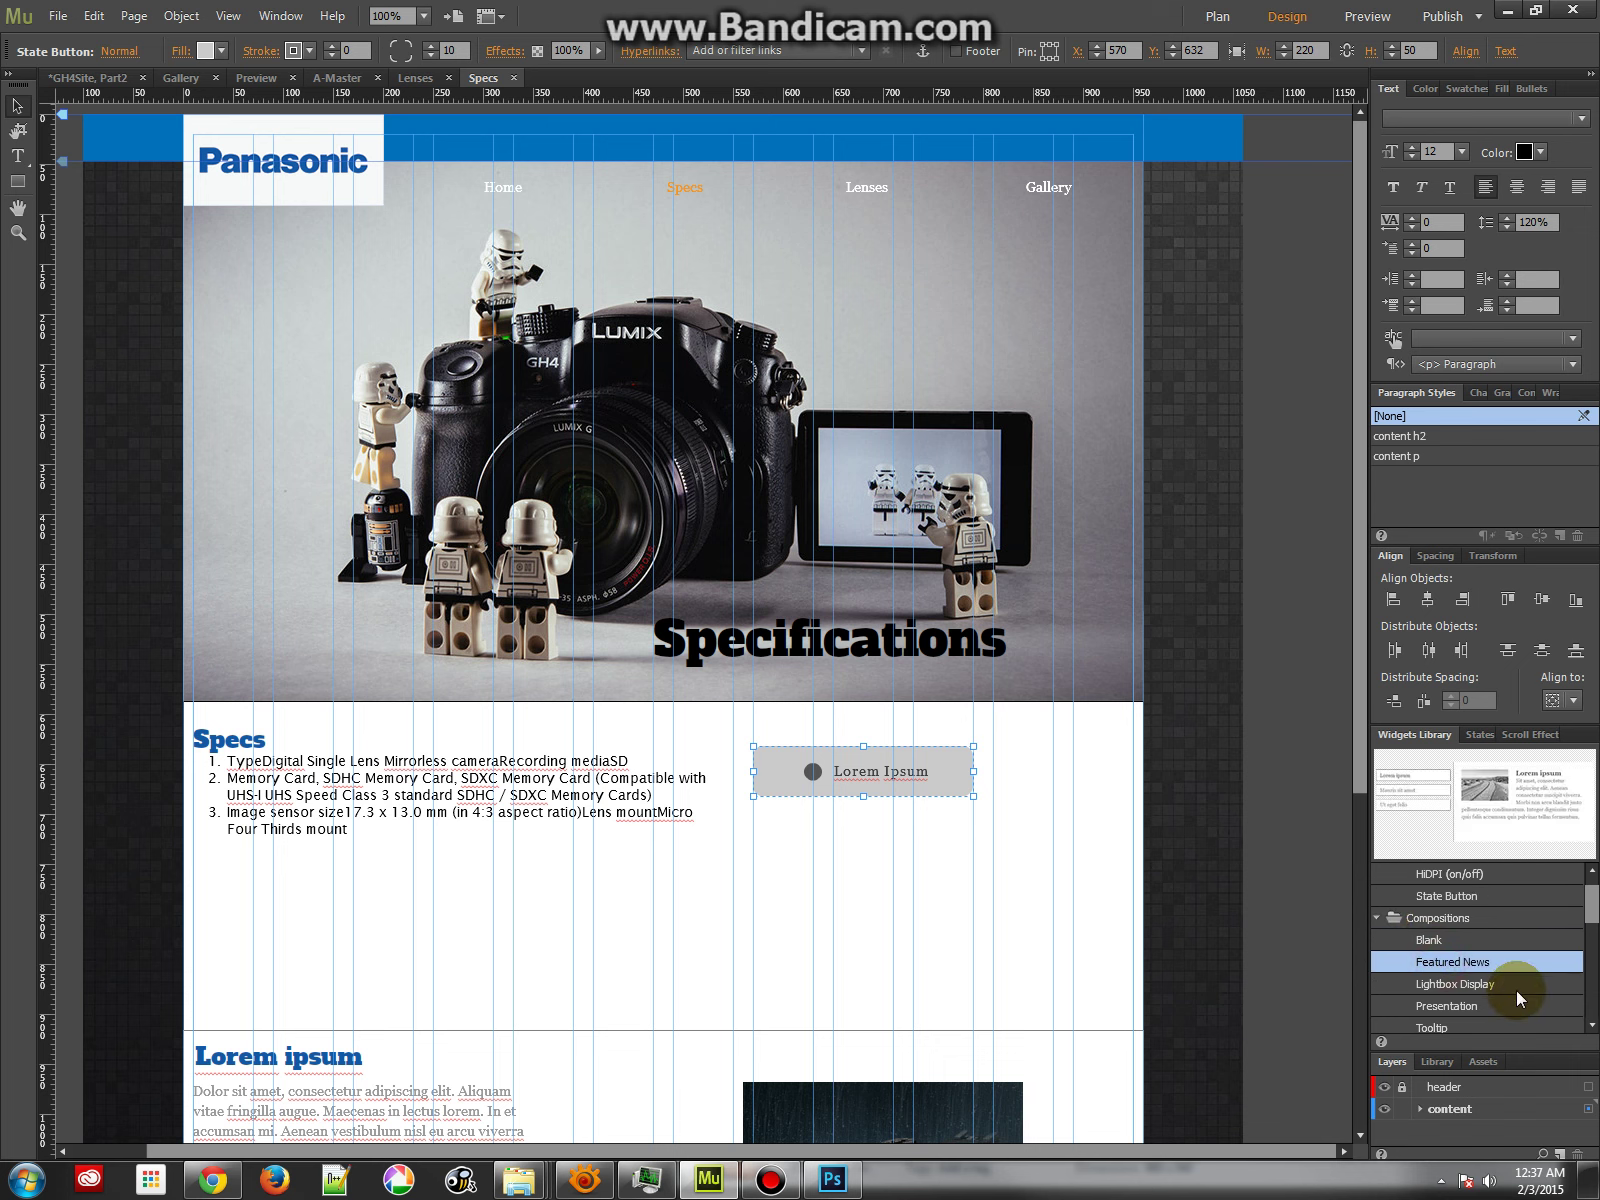
scroll(1516, 990, "down", 5)
scroll(1516, 990, "up", 2)
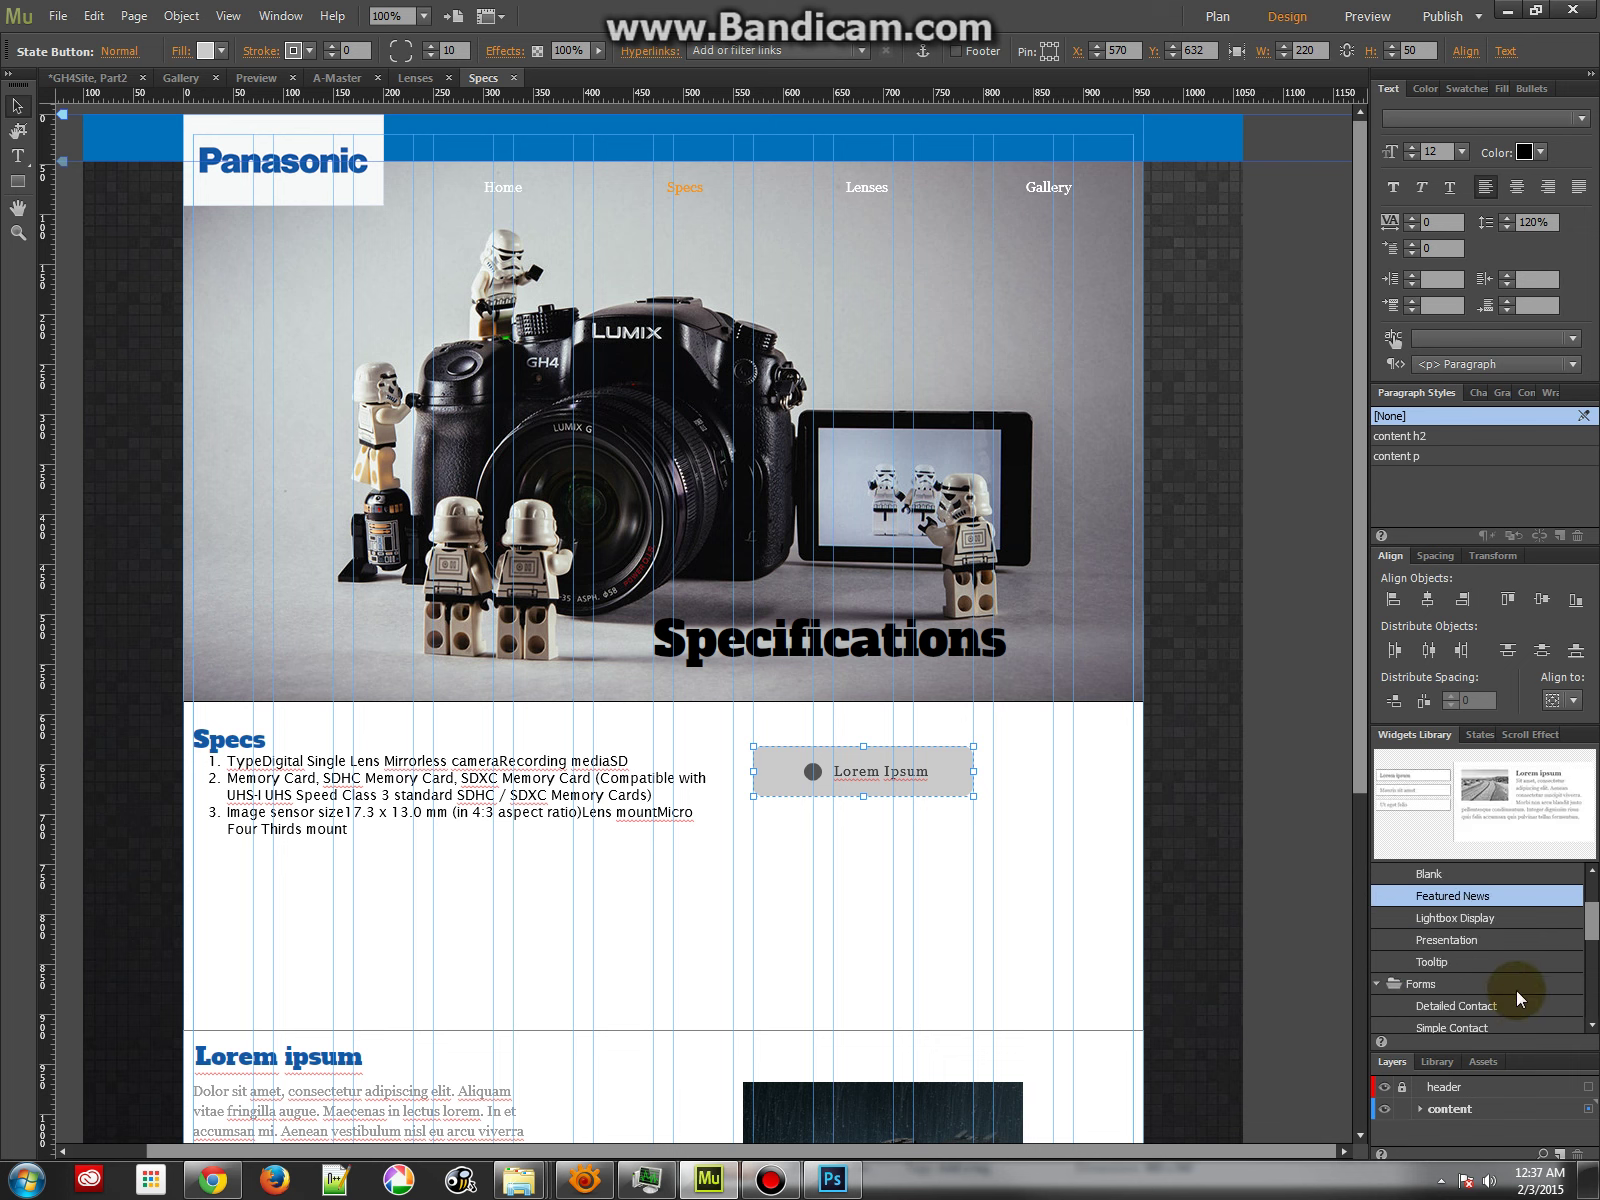
left_click(1426, 924)
left_click(1449, 948)
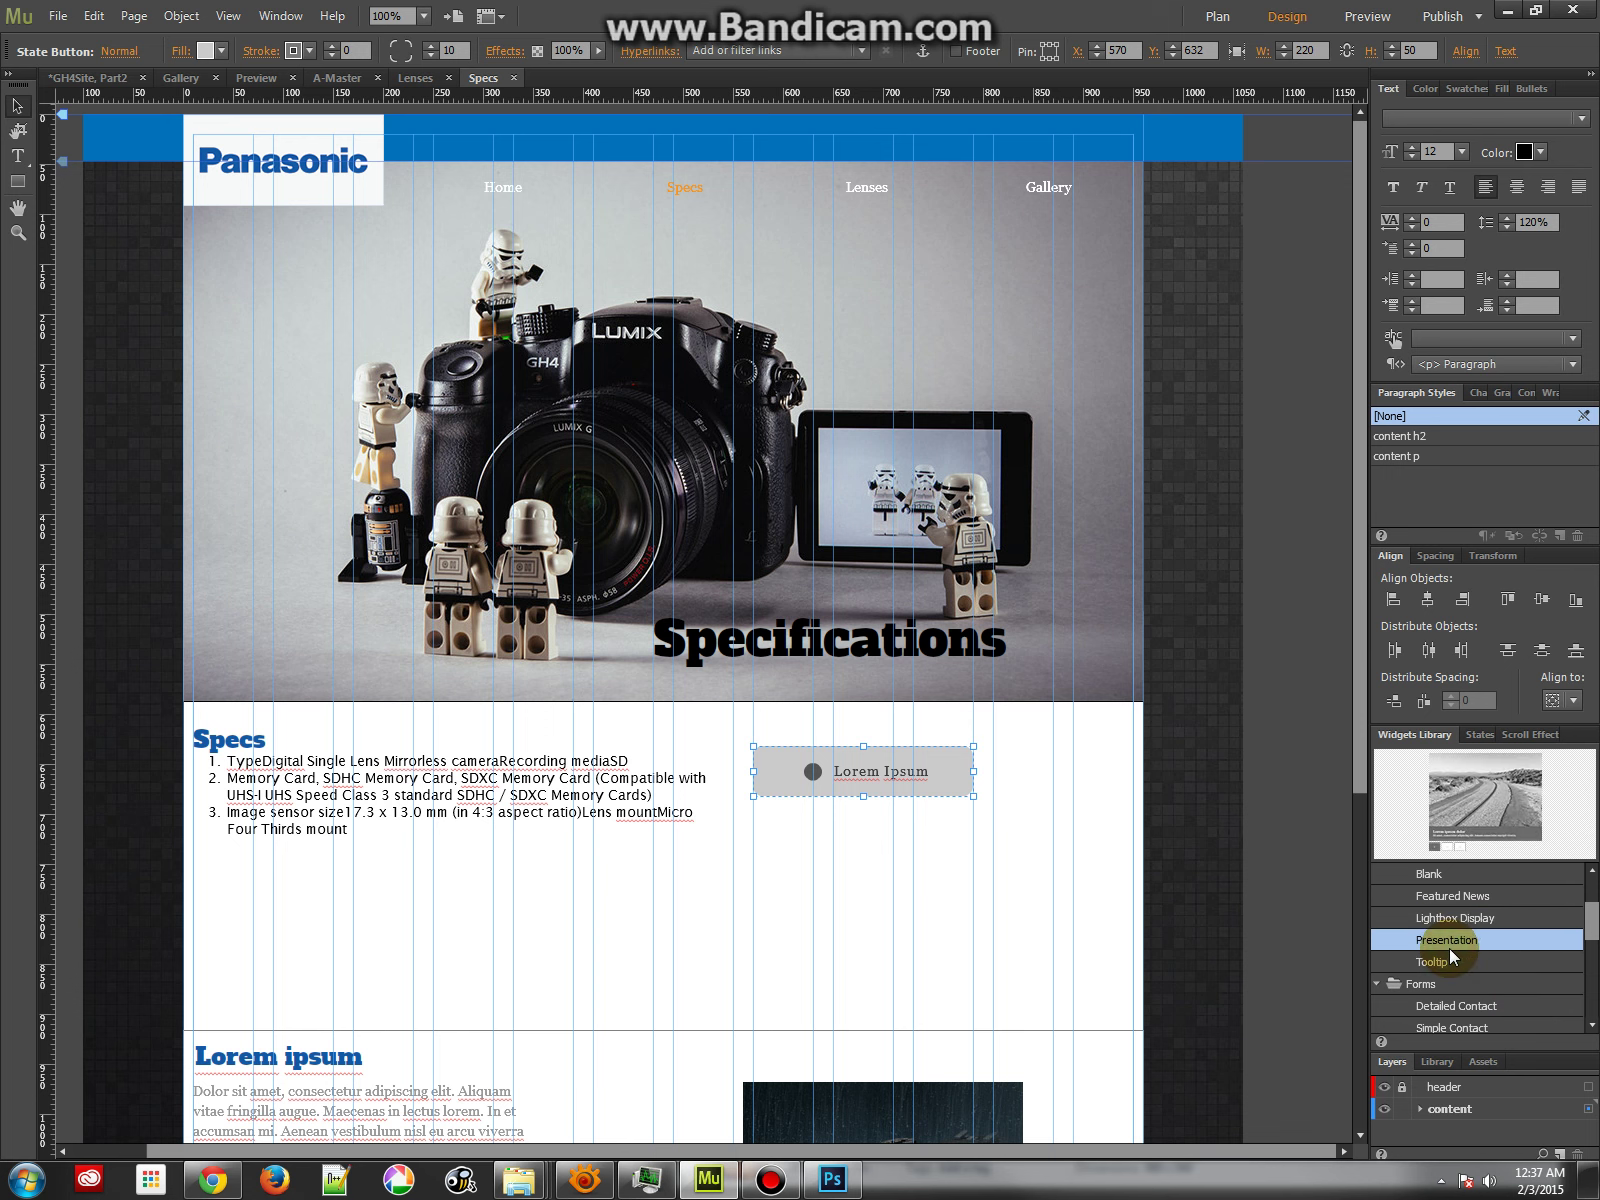
left_click(1447, 895)
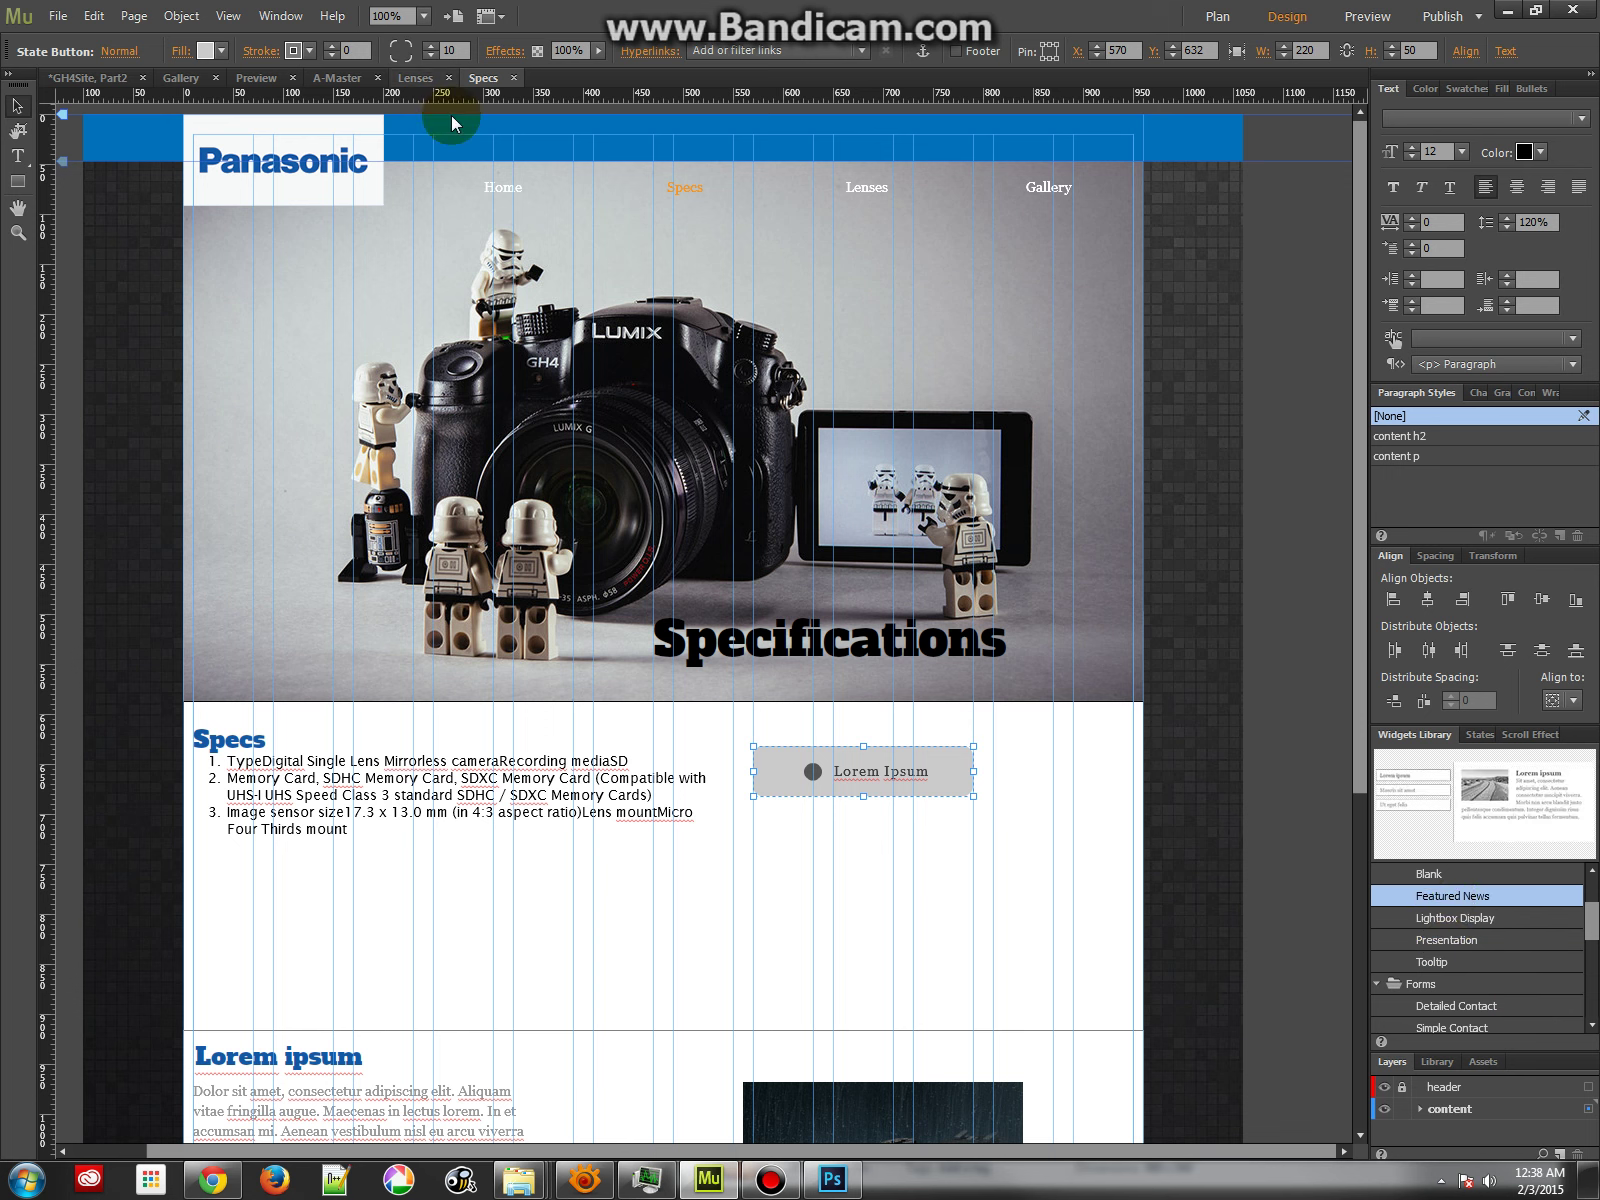
left_click(414, 78)
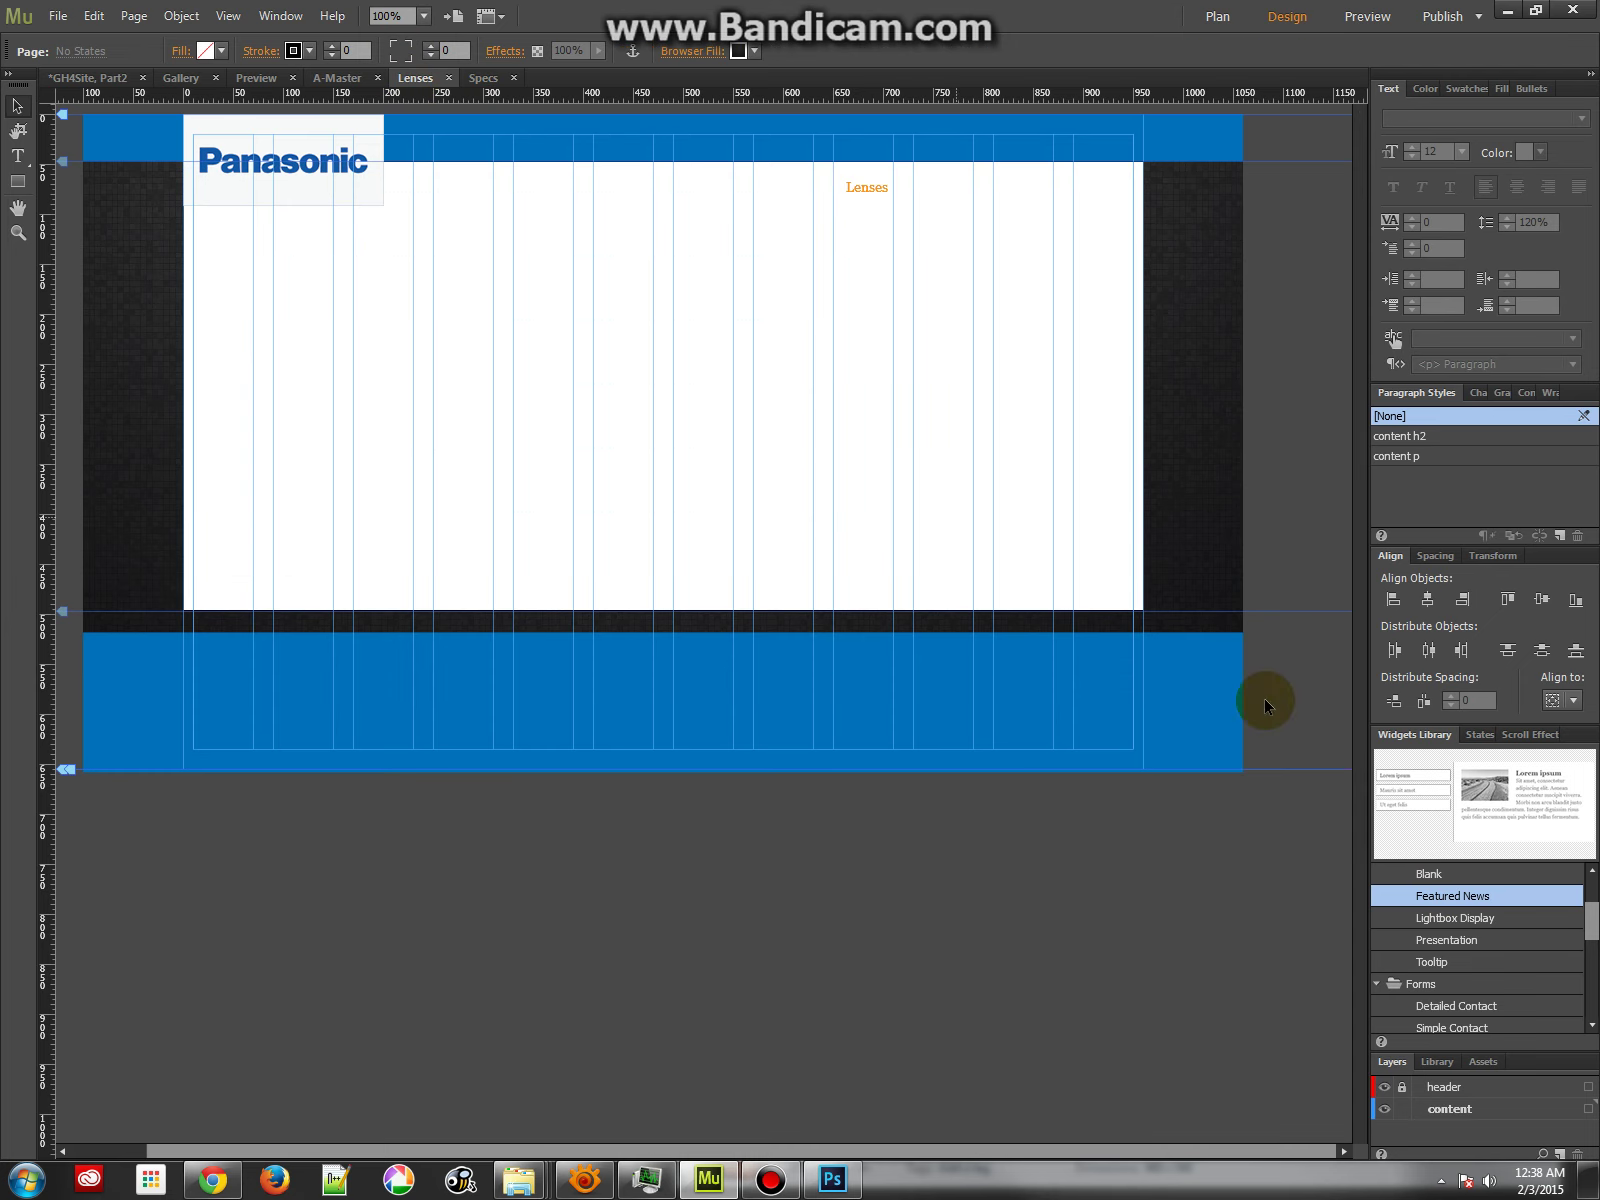
left_click_drag(1439, 894, 424, 310)
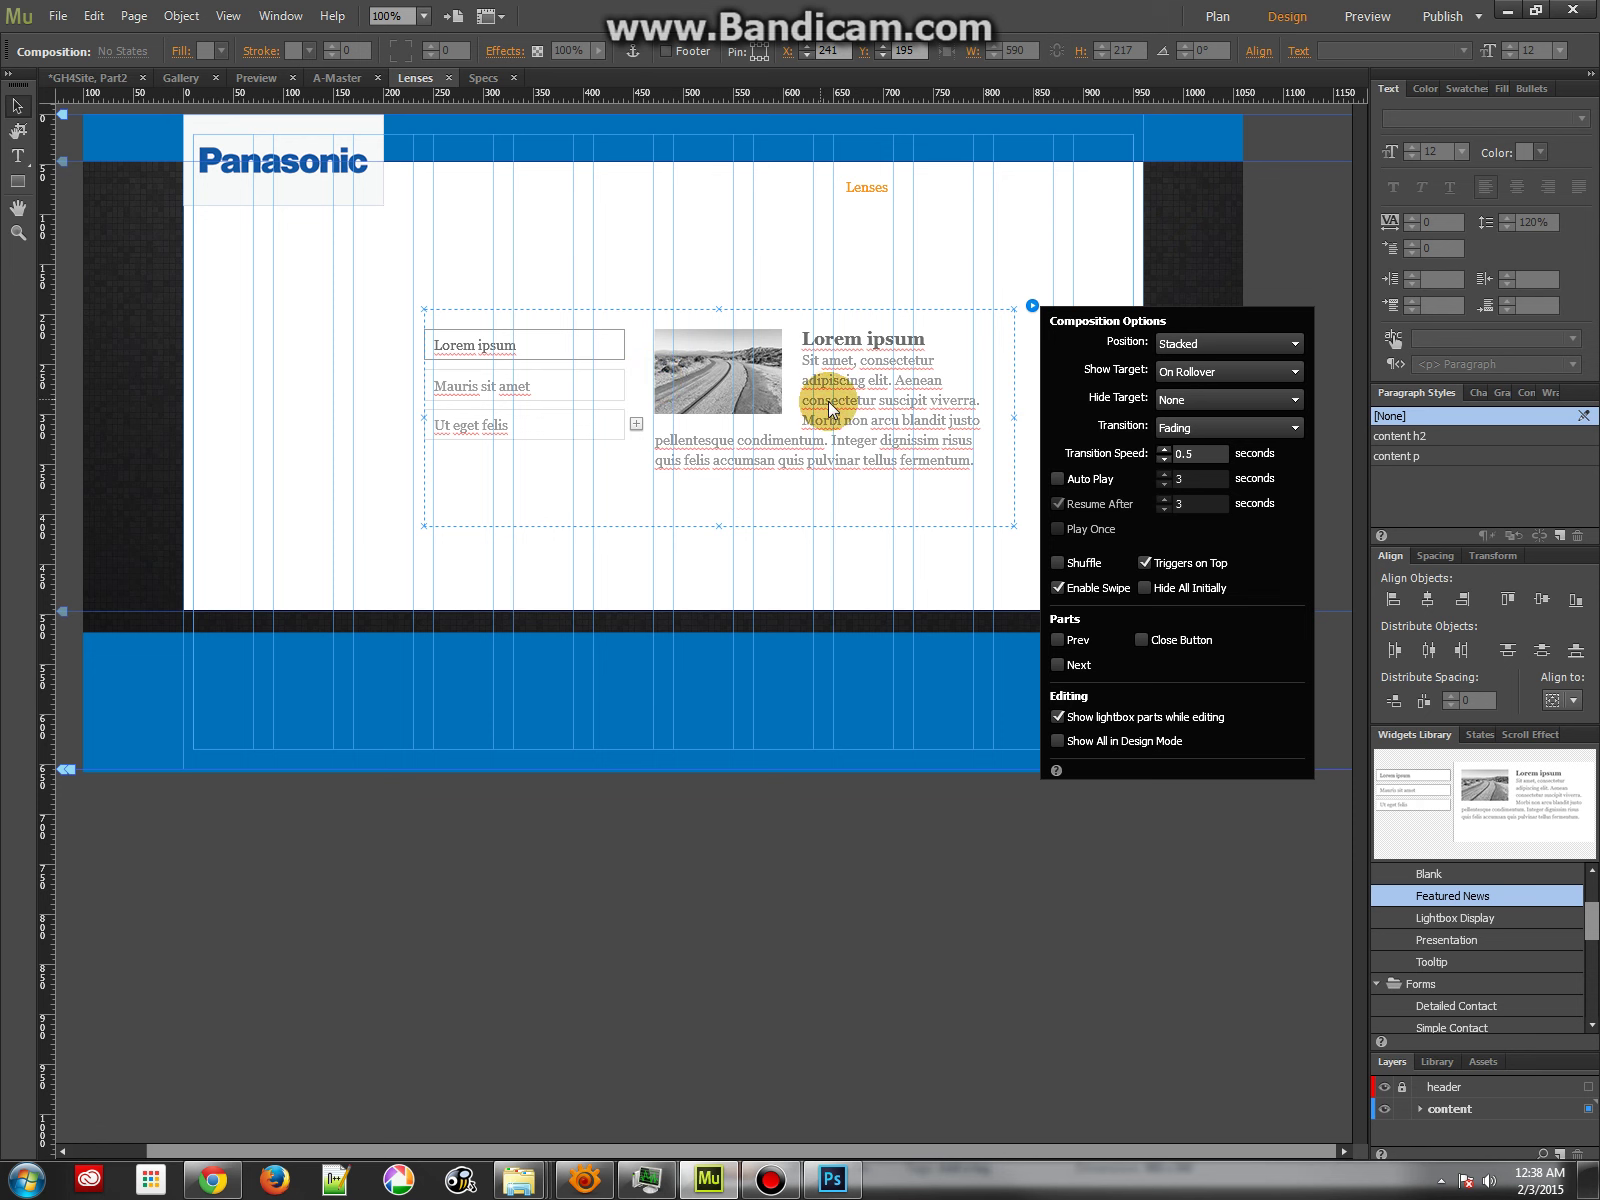
Examine the Featured News widget by switching between its three triggers and the target content each one shows.
left_click(765, 365)
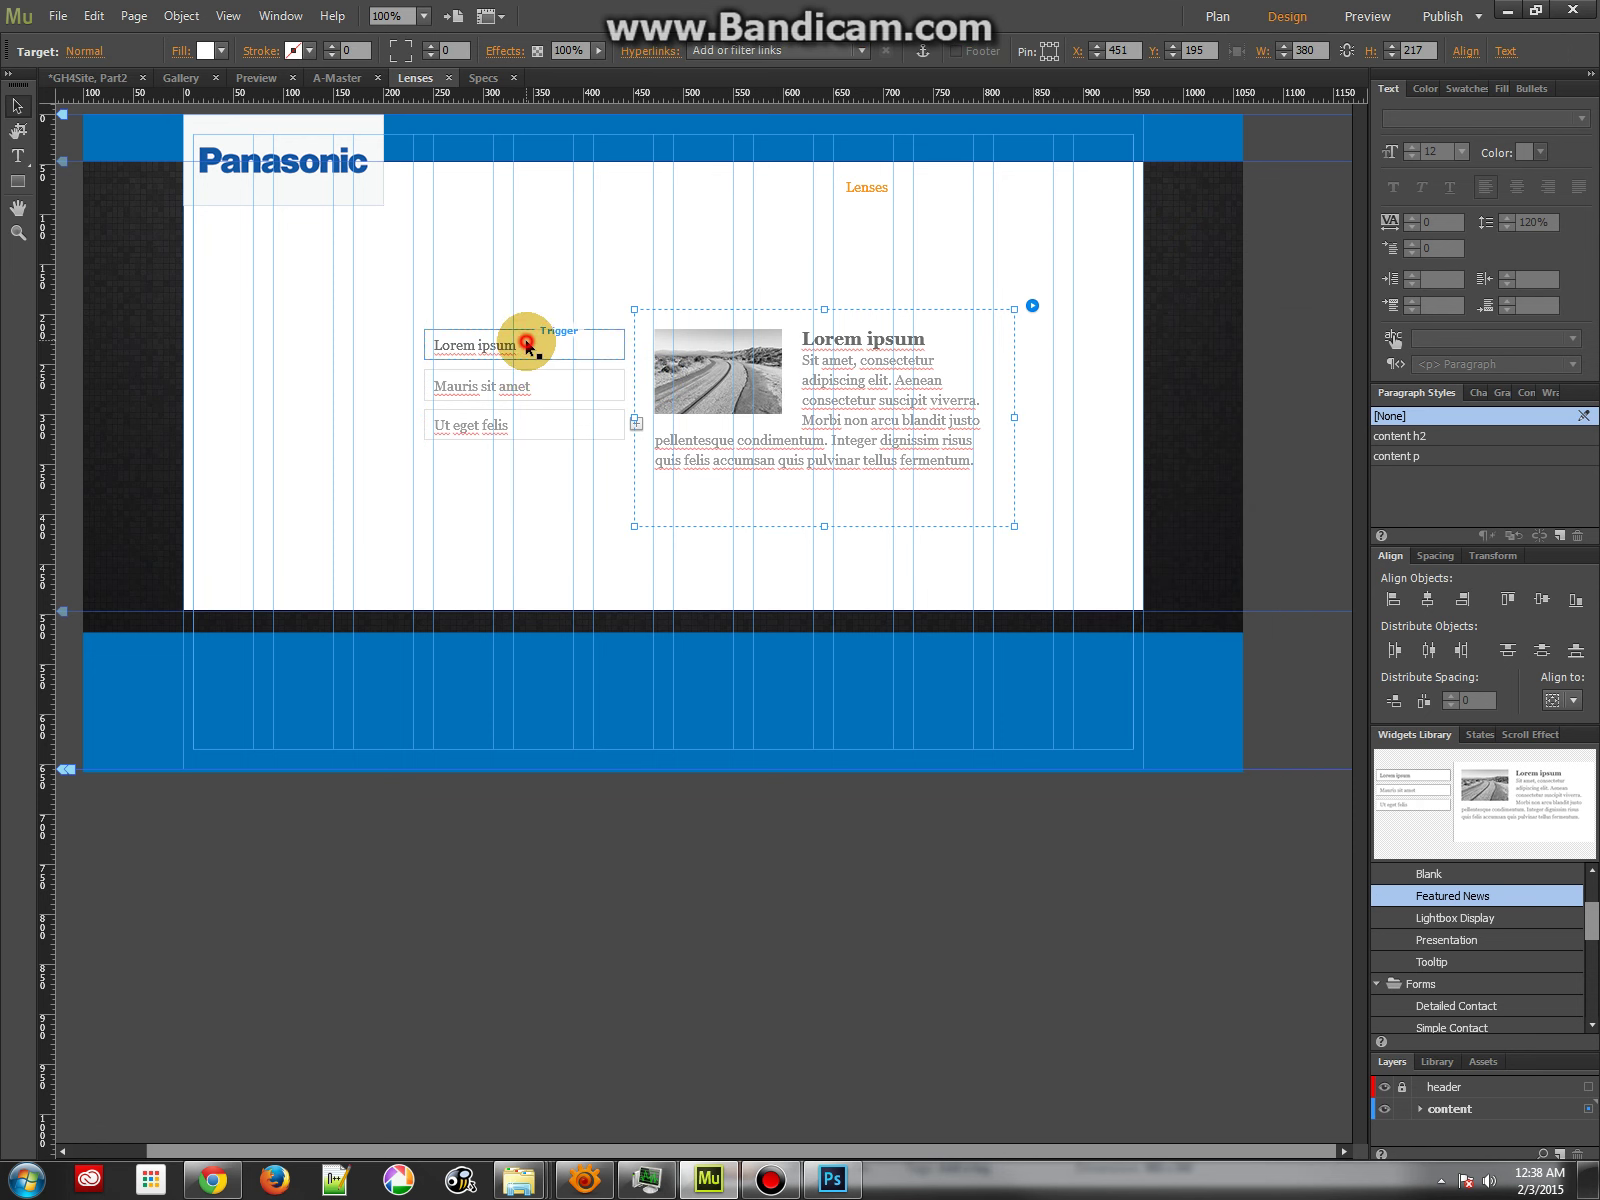
left_click(530, 385)
left_click(540, 426)
left_click(543, 346)
left_click(543, 382)
left_click(543, 425)
left_click(551, 380)
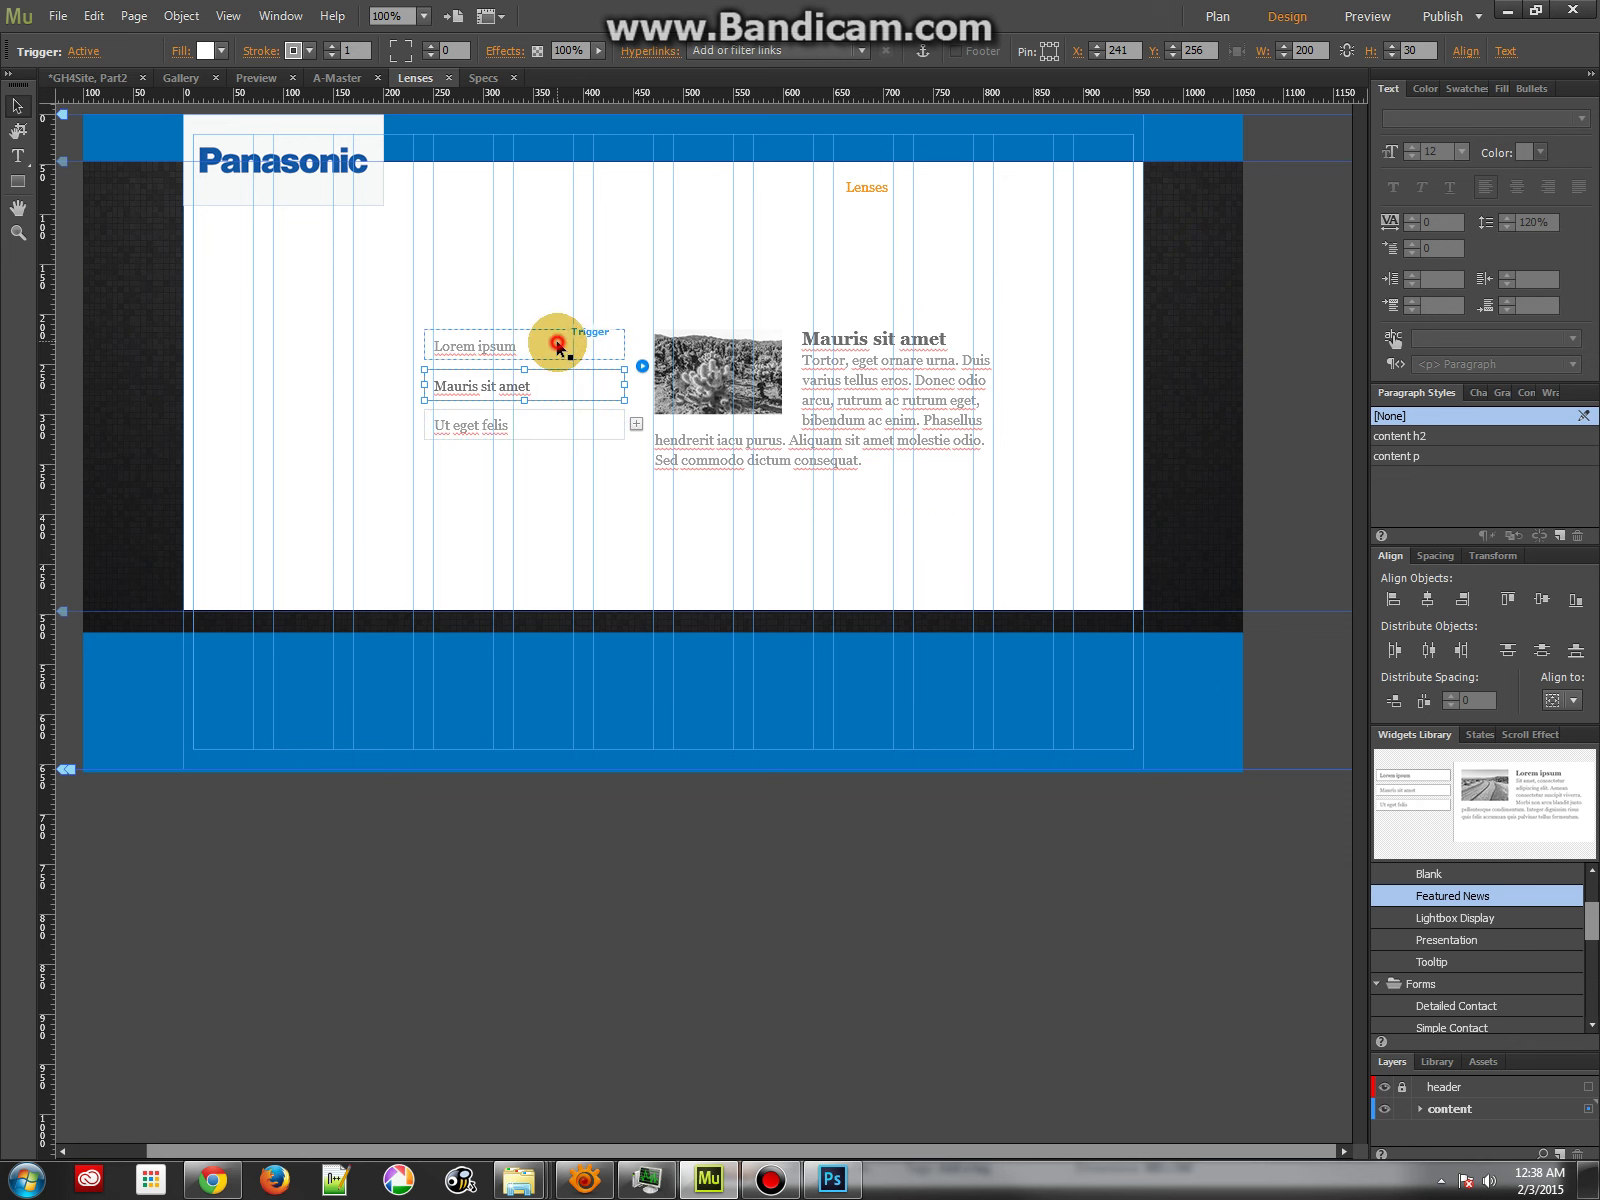
left_click(552, 346)
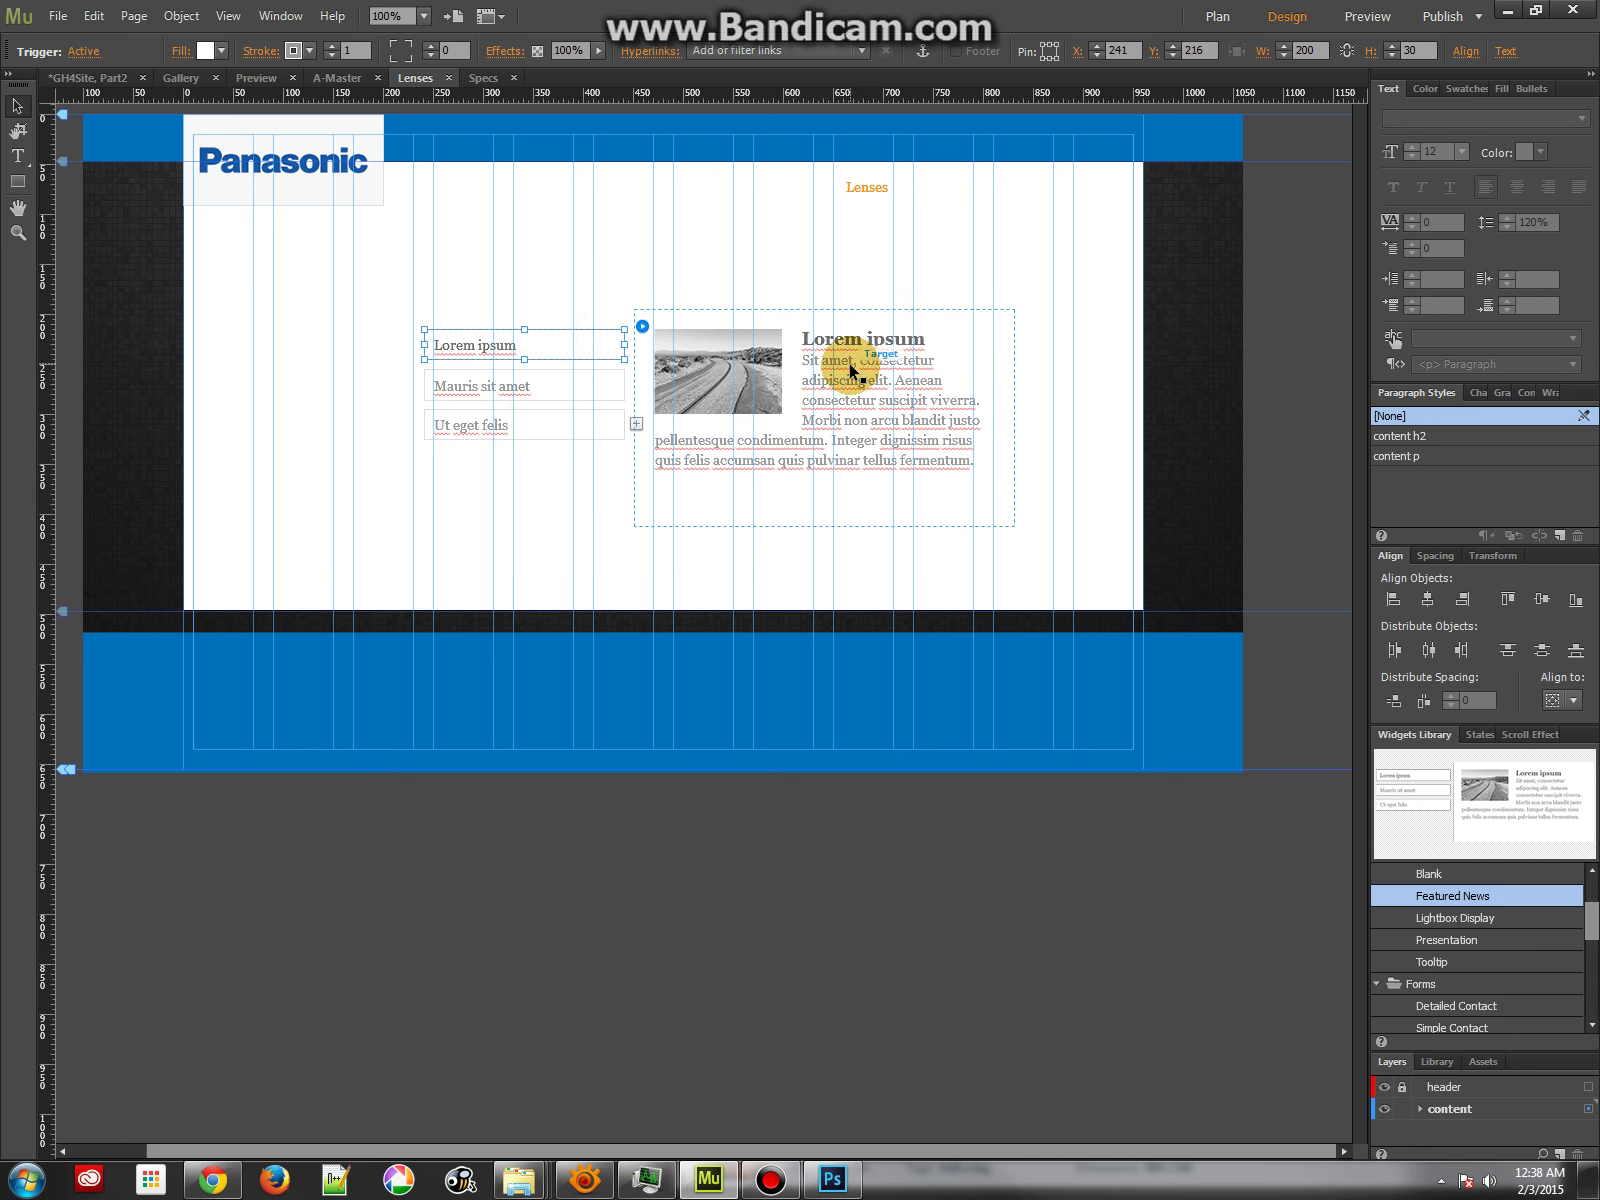
left_click(522, 387)
left_click(544, 432)
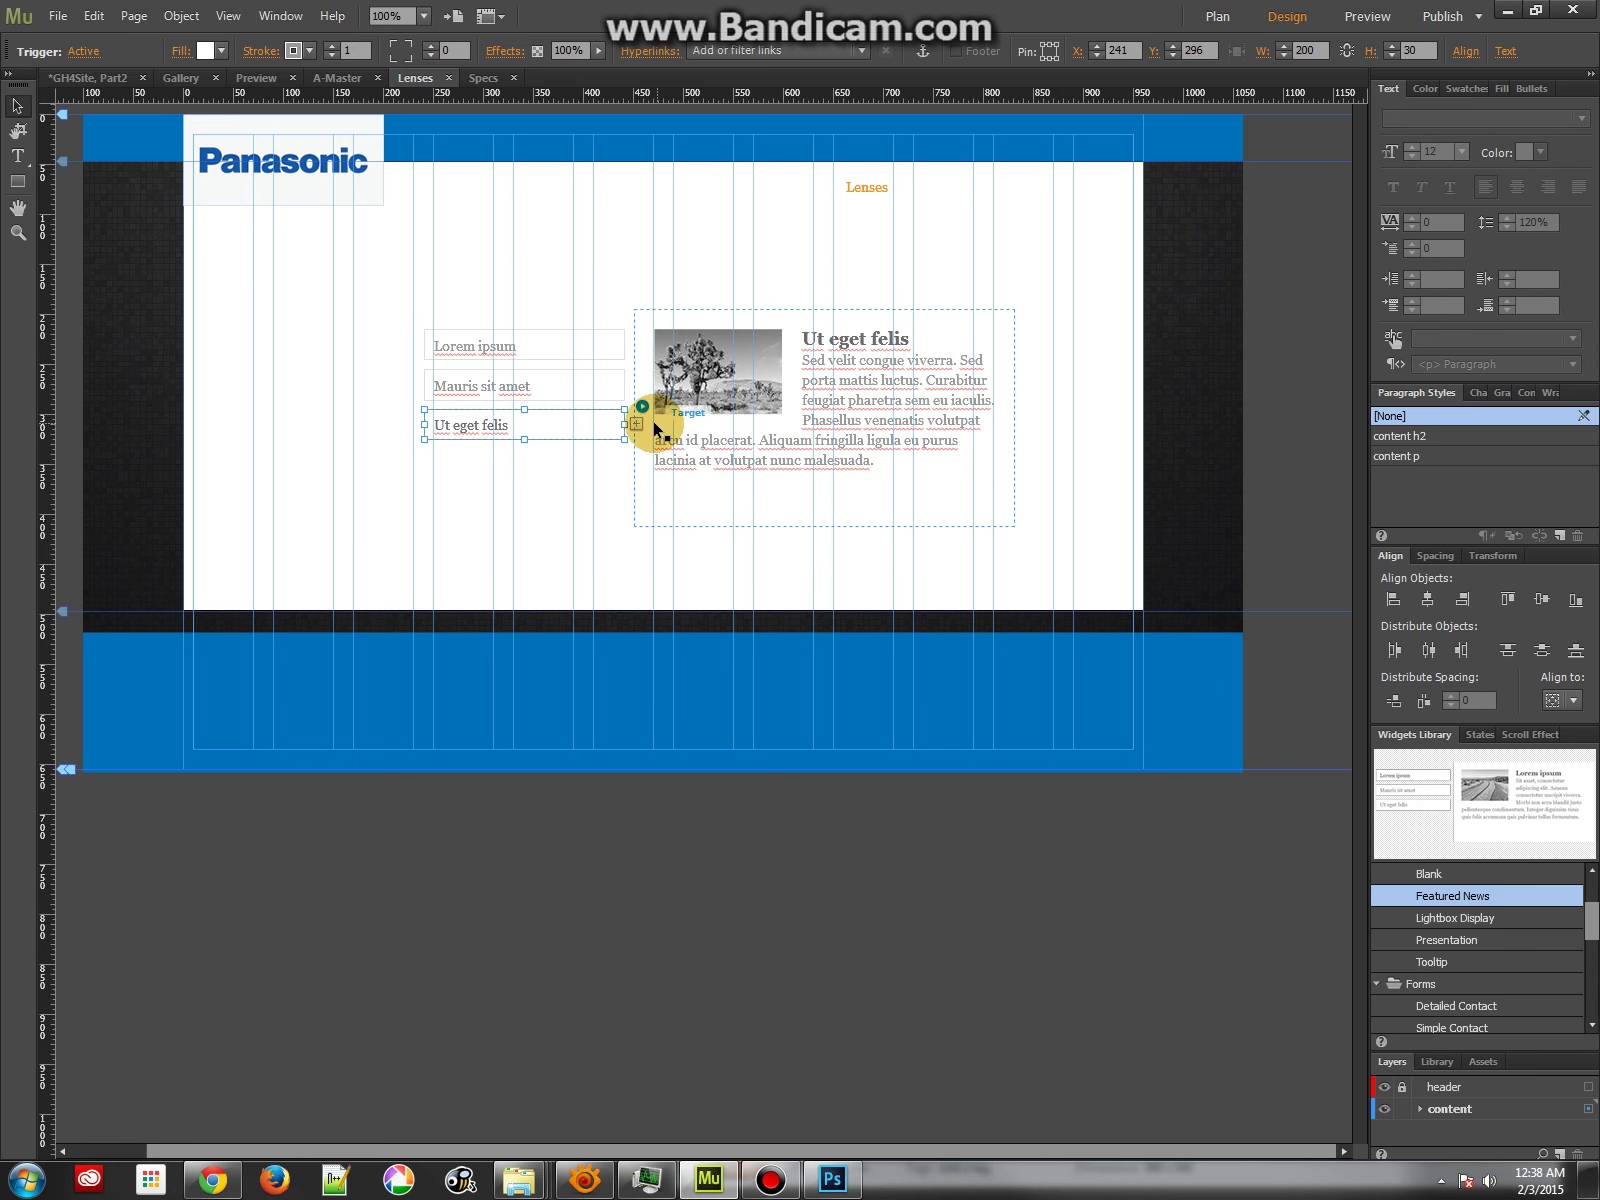
Add a fourth trigger to the Featured News widget and place a text frame reading "sdfsfdsdfsdfsdf" inside it.
left_click(636, 424)
left_click(540, 465)
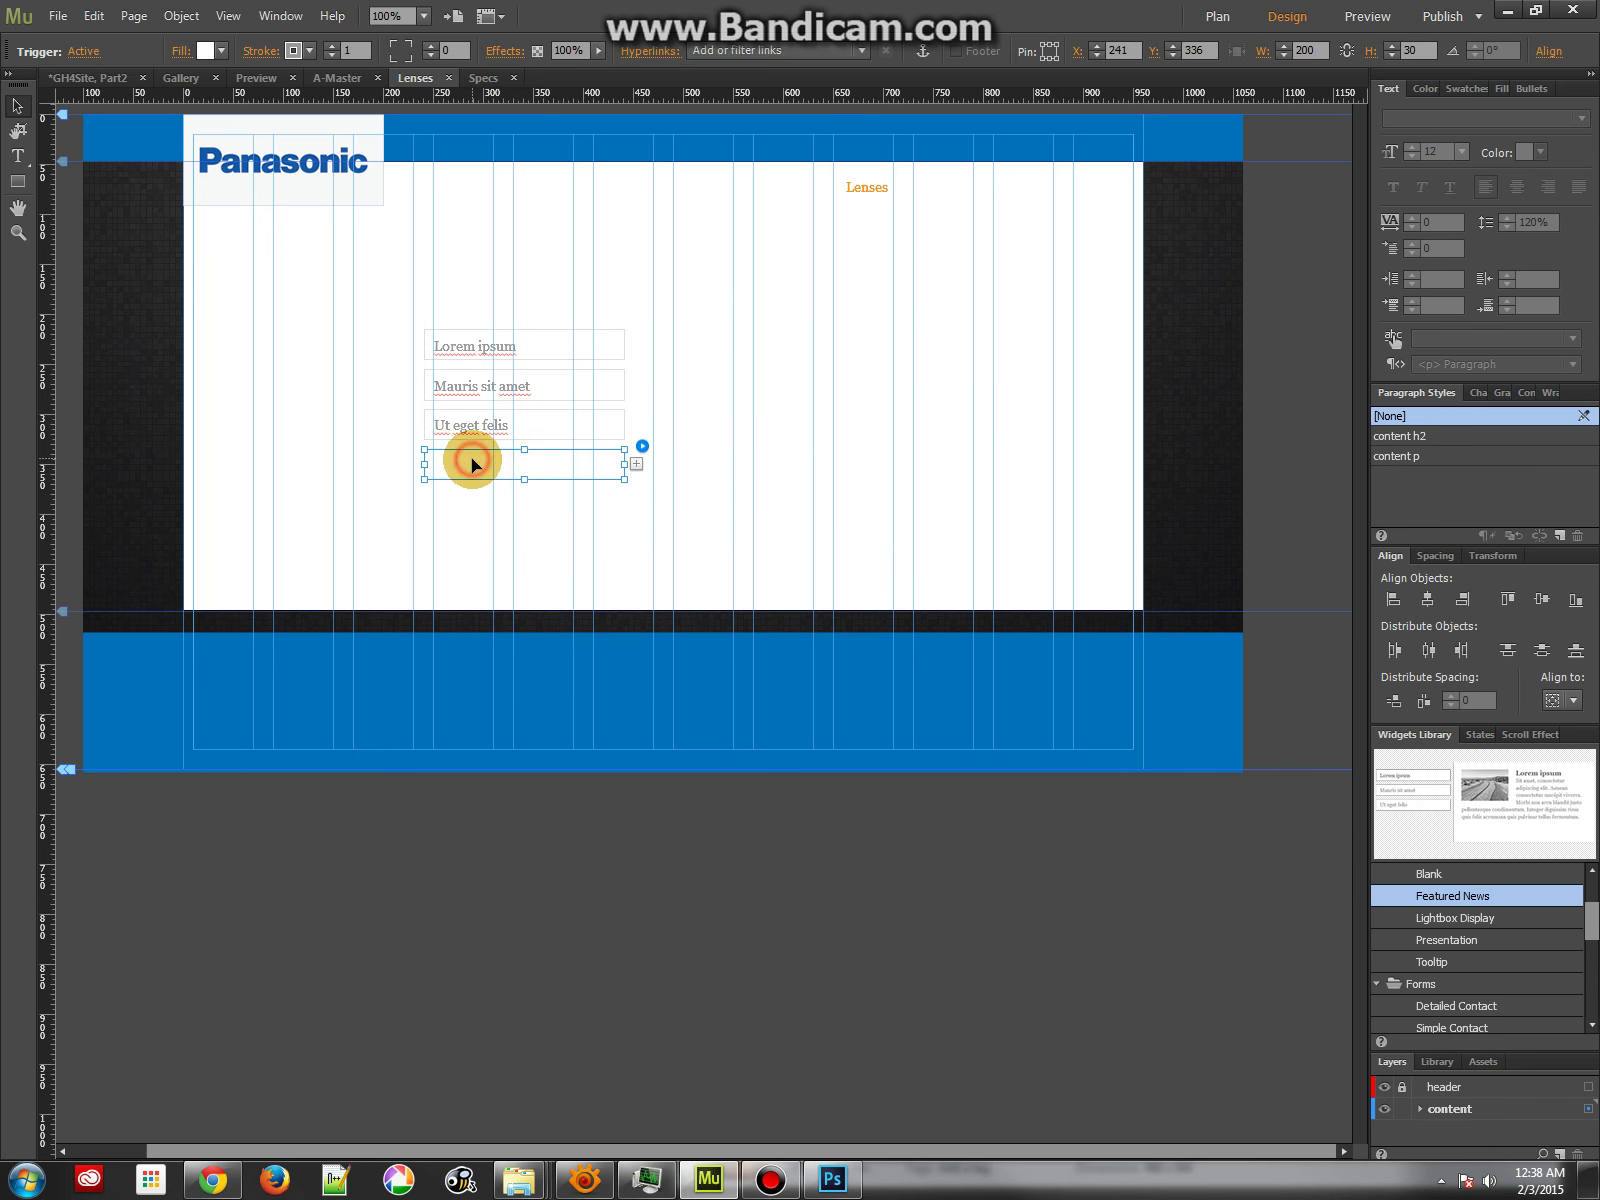
left_click(17, 157)
left_click_drag(444, 458, 582, 468)
type("sdfsdfsdfsdf")
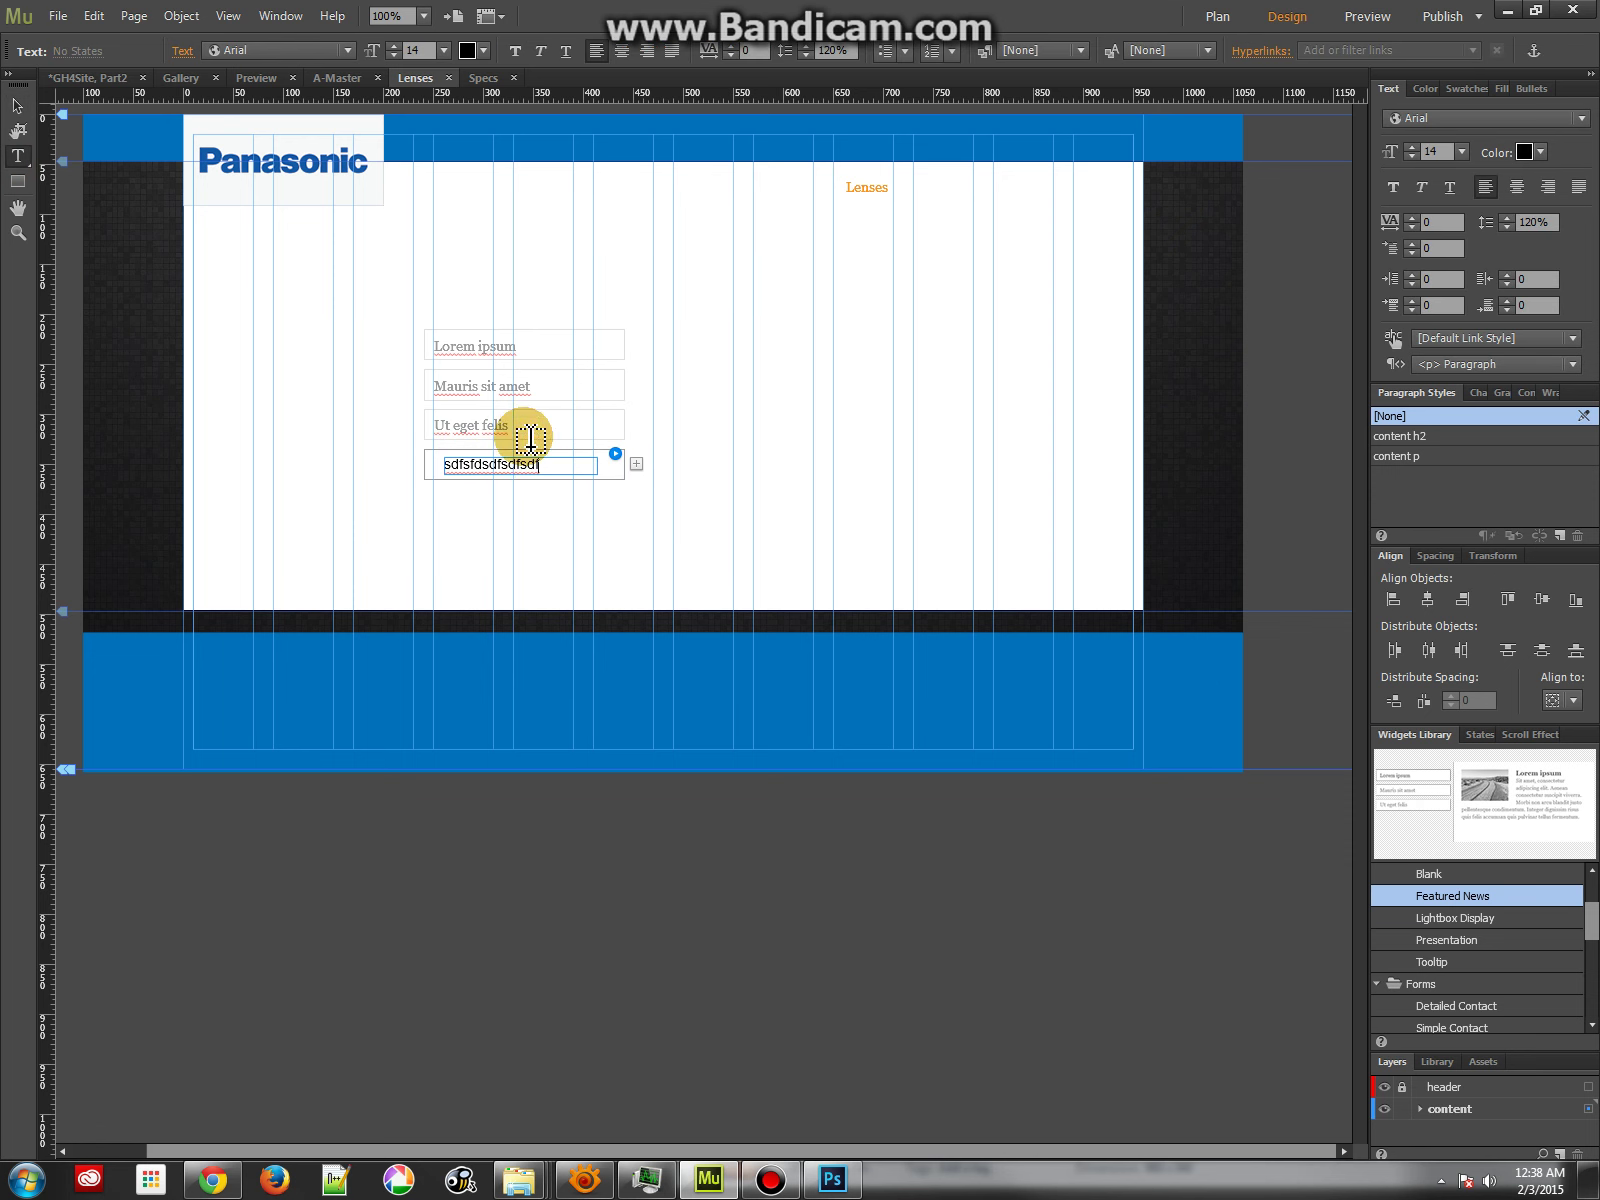
left_click(17, 105)
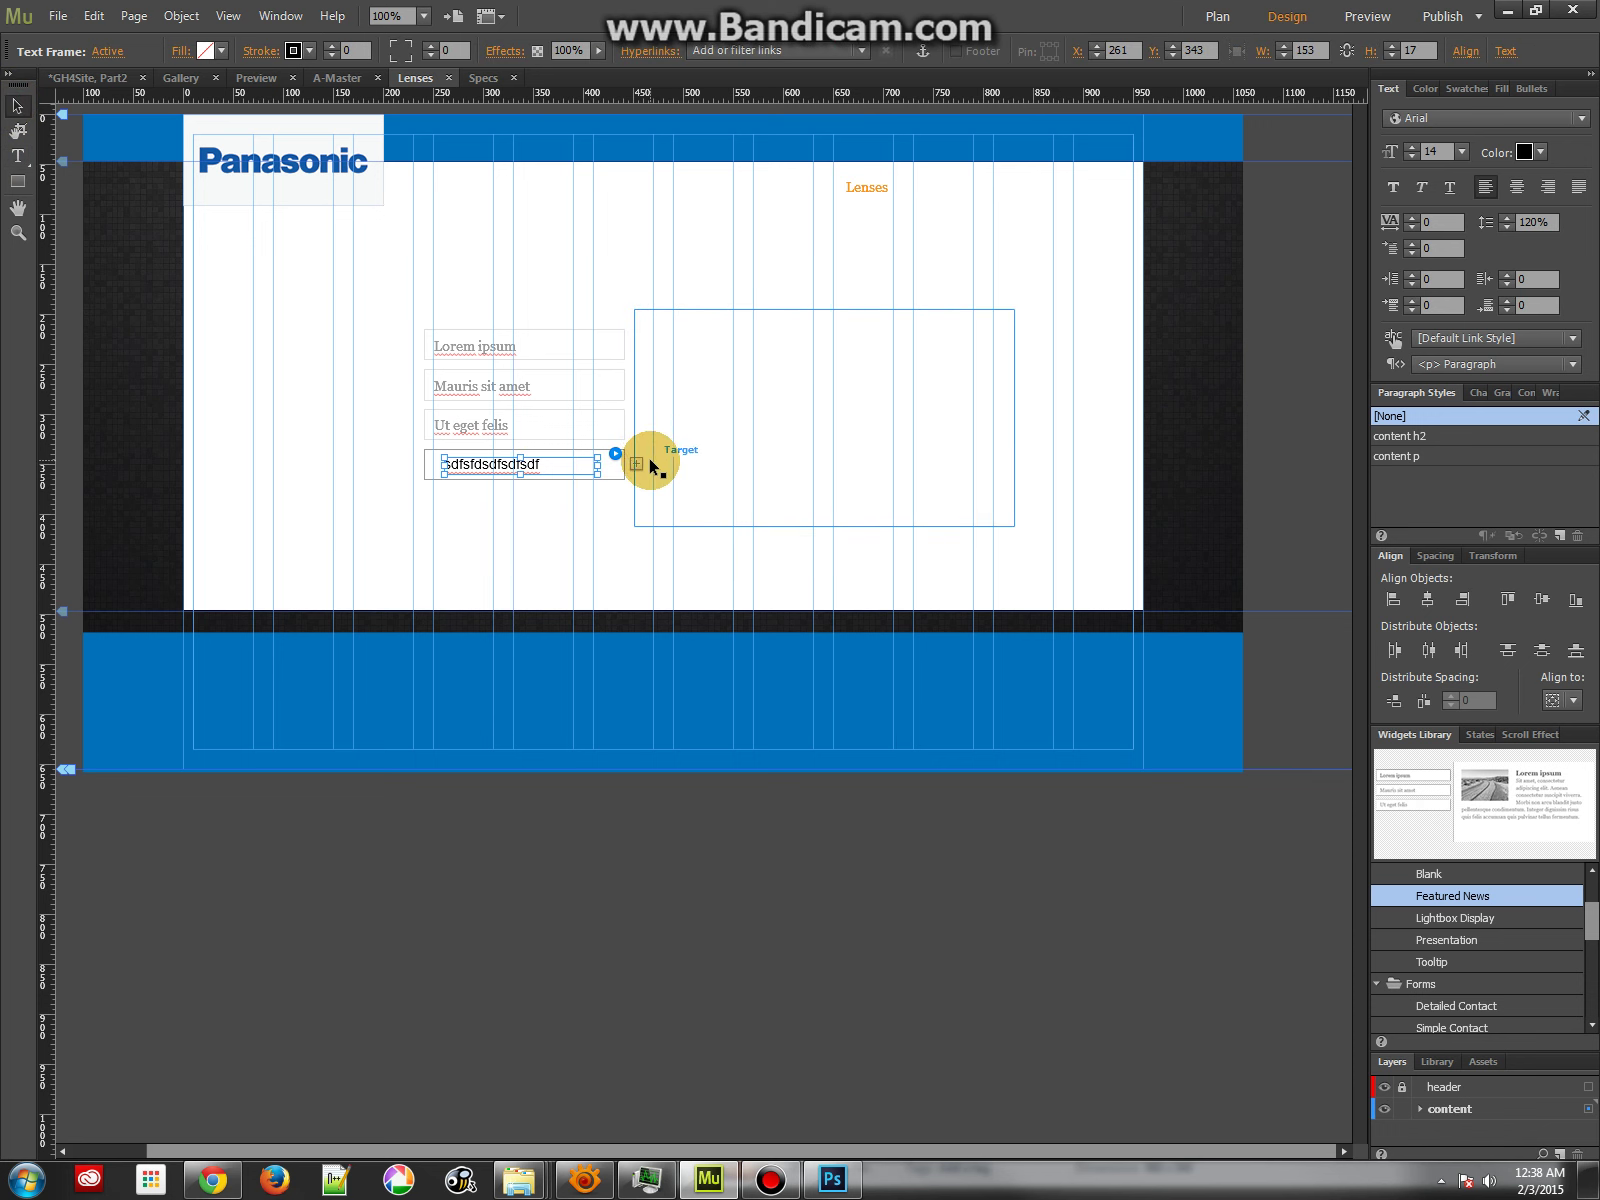
Add a text frame about 345 by 182 reading "sdfsdf sdfsdfsdfsdf" inside the fourth trigger's empty target.
left_click(689, 398)
left_click(17, 156)
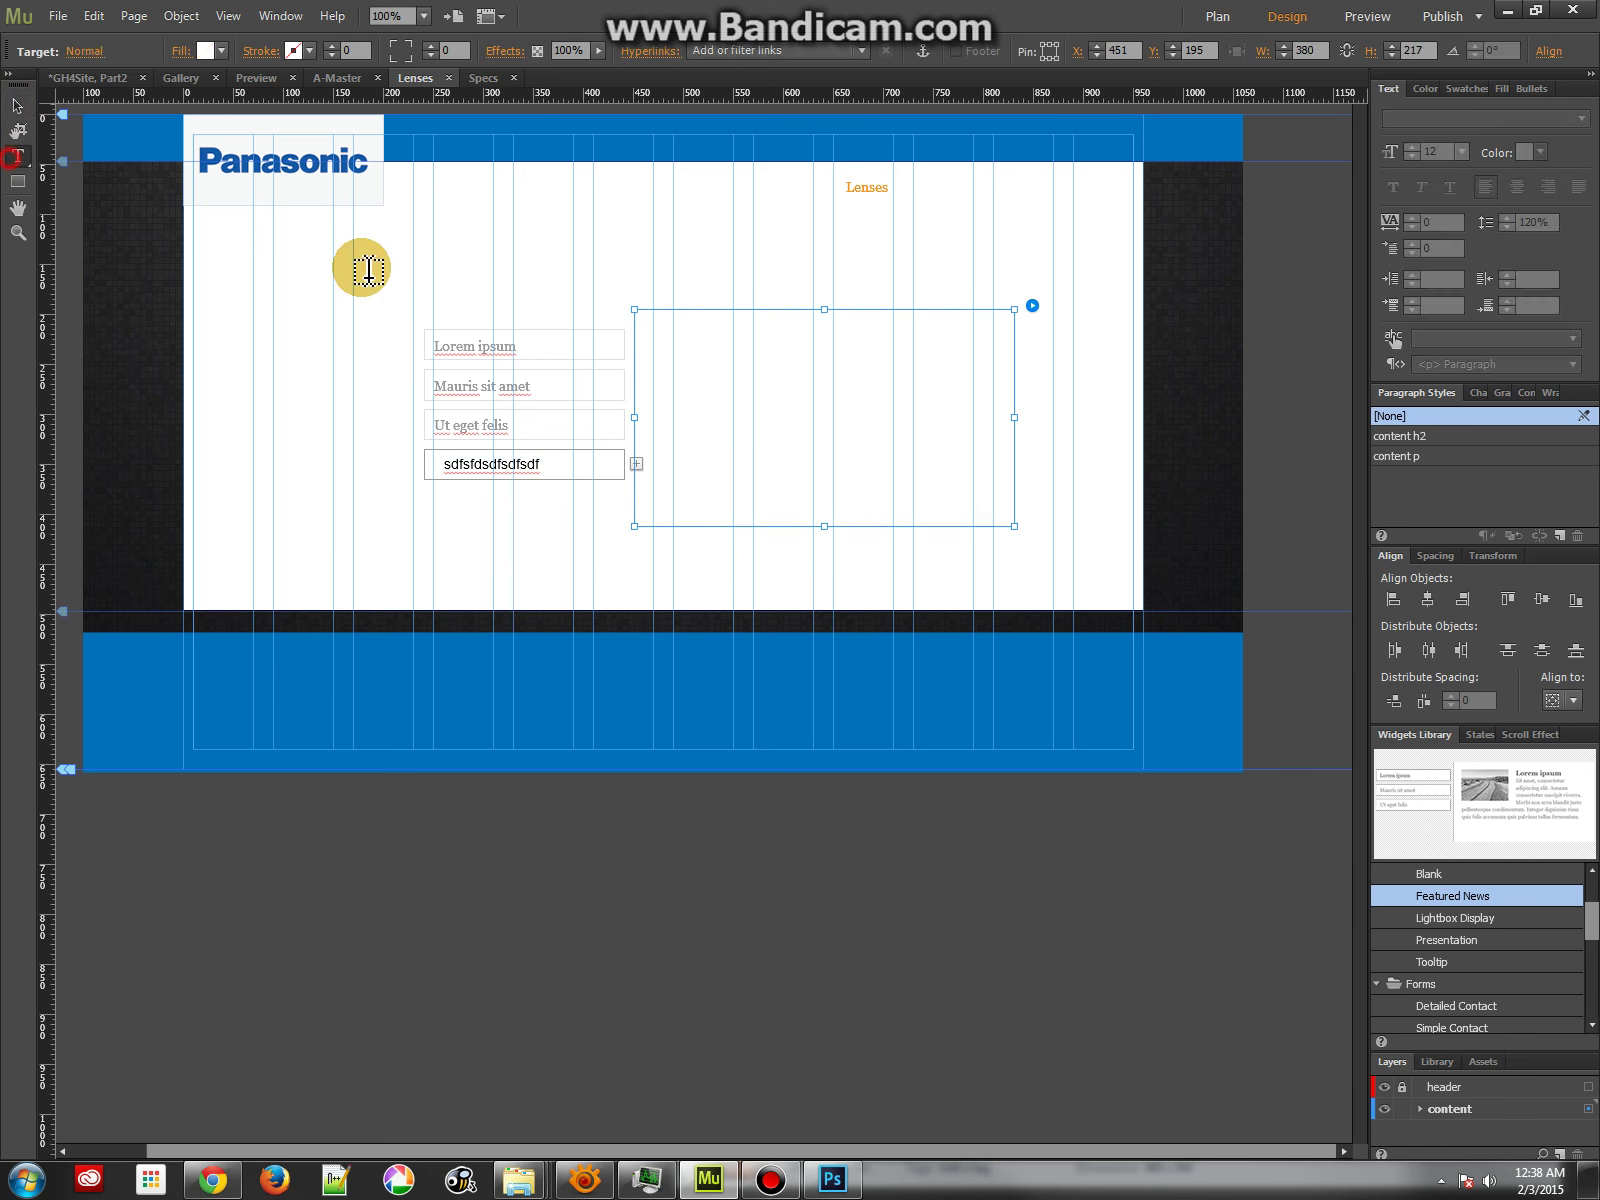
left_click_drag(648, 327, 993, 509)
type("sdfsdf sdfsdfsdfsdf")
left_click(17, 105)
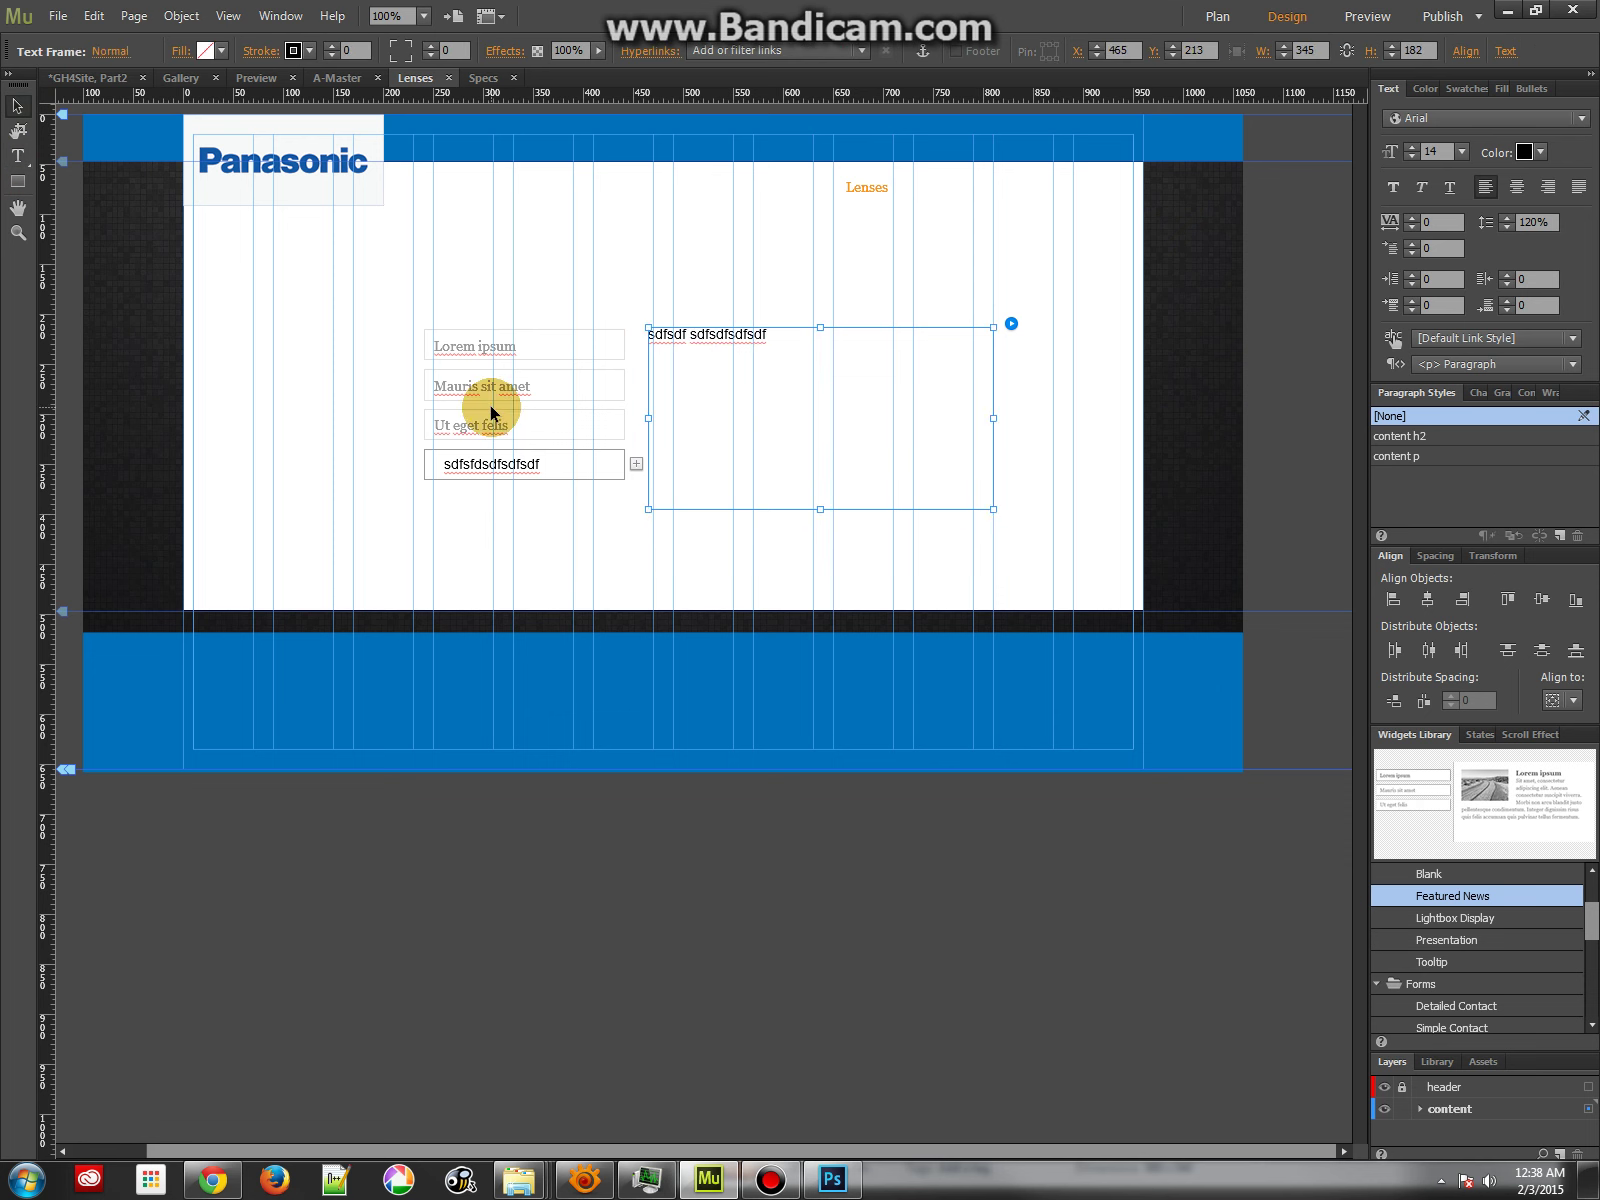
Check the target content shown by each of the Featured News widget's four triggers.
left_click(494, 428)
left_click(485, 380)
left_click(492, 348)
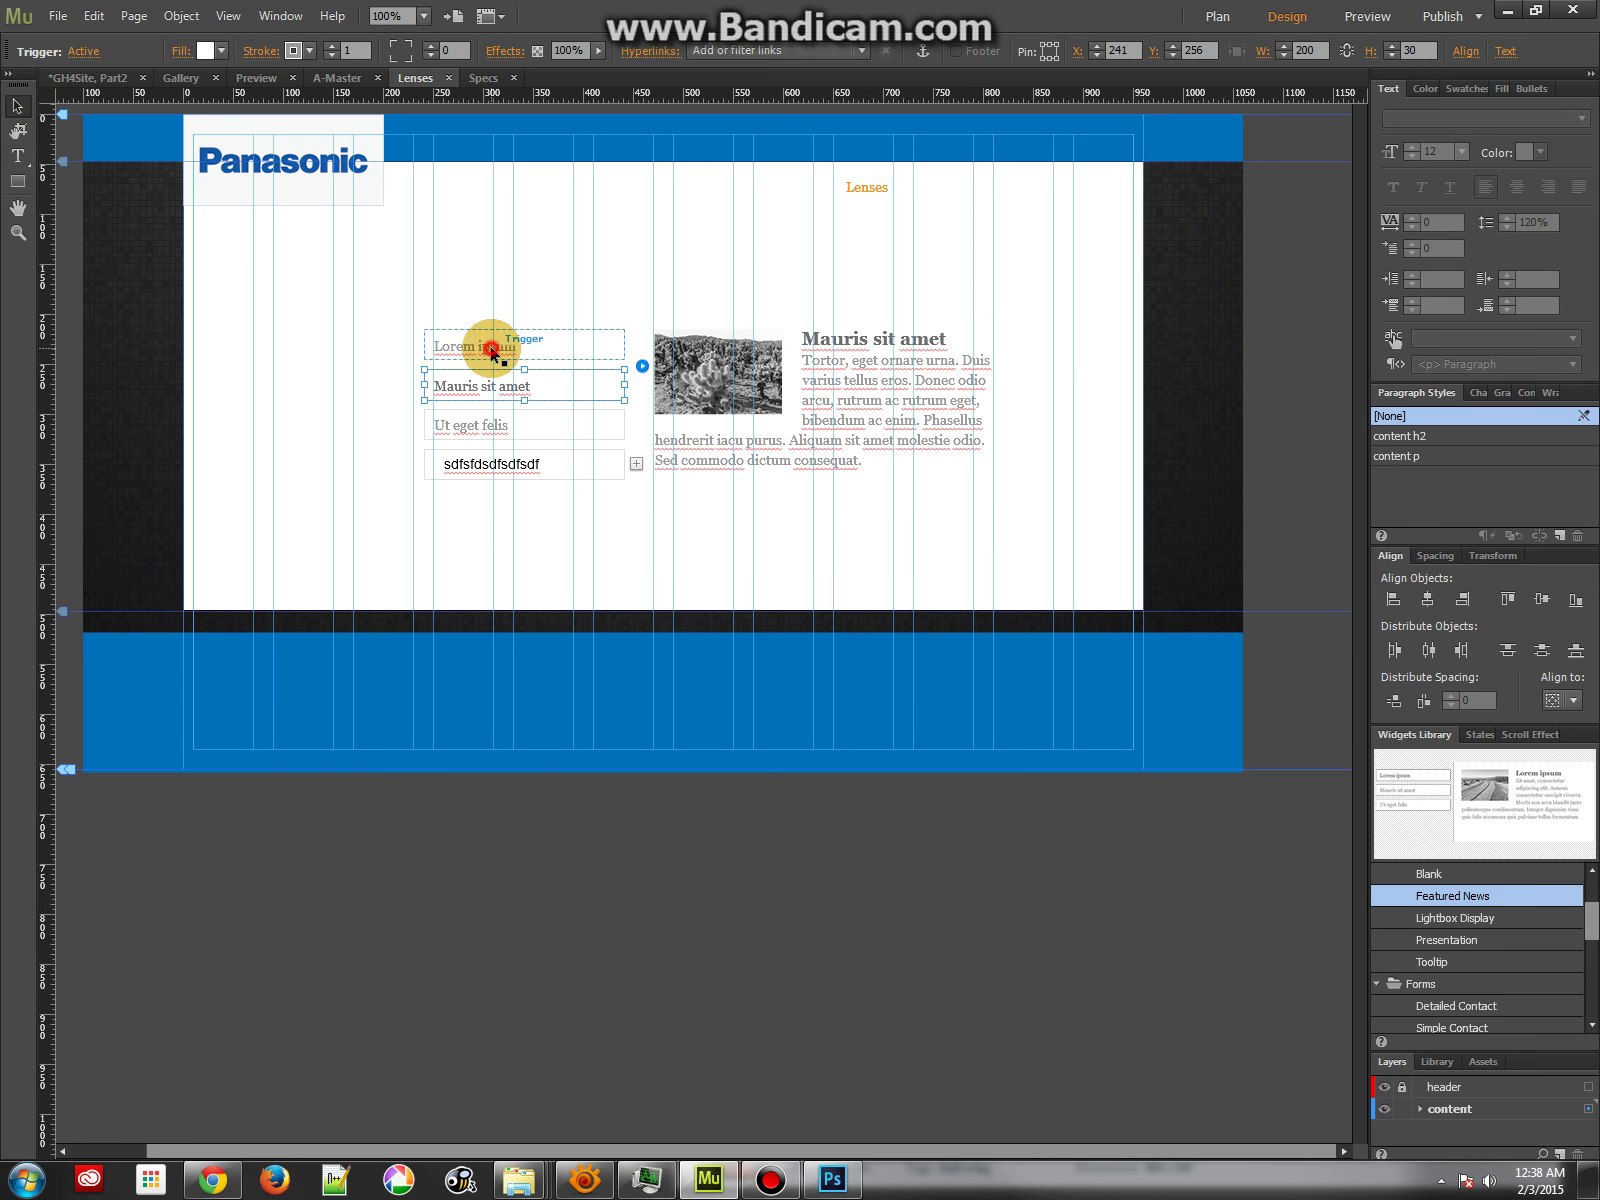
left_click(488, 386)
left_click(485, 426)
left_click(481, 450)
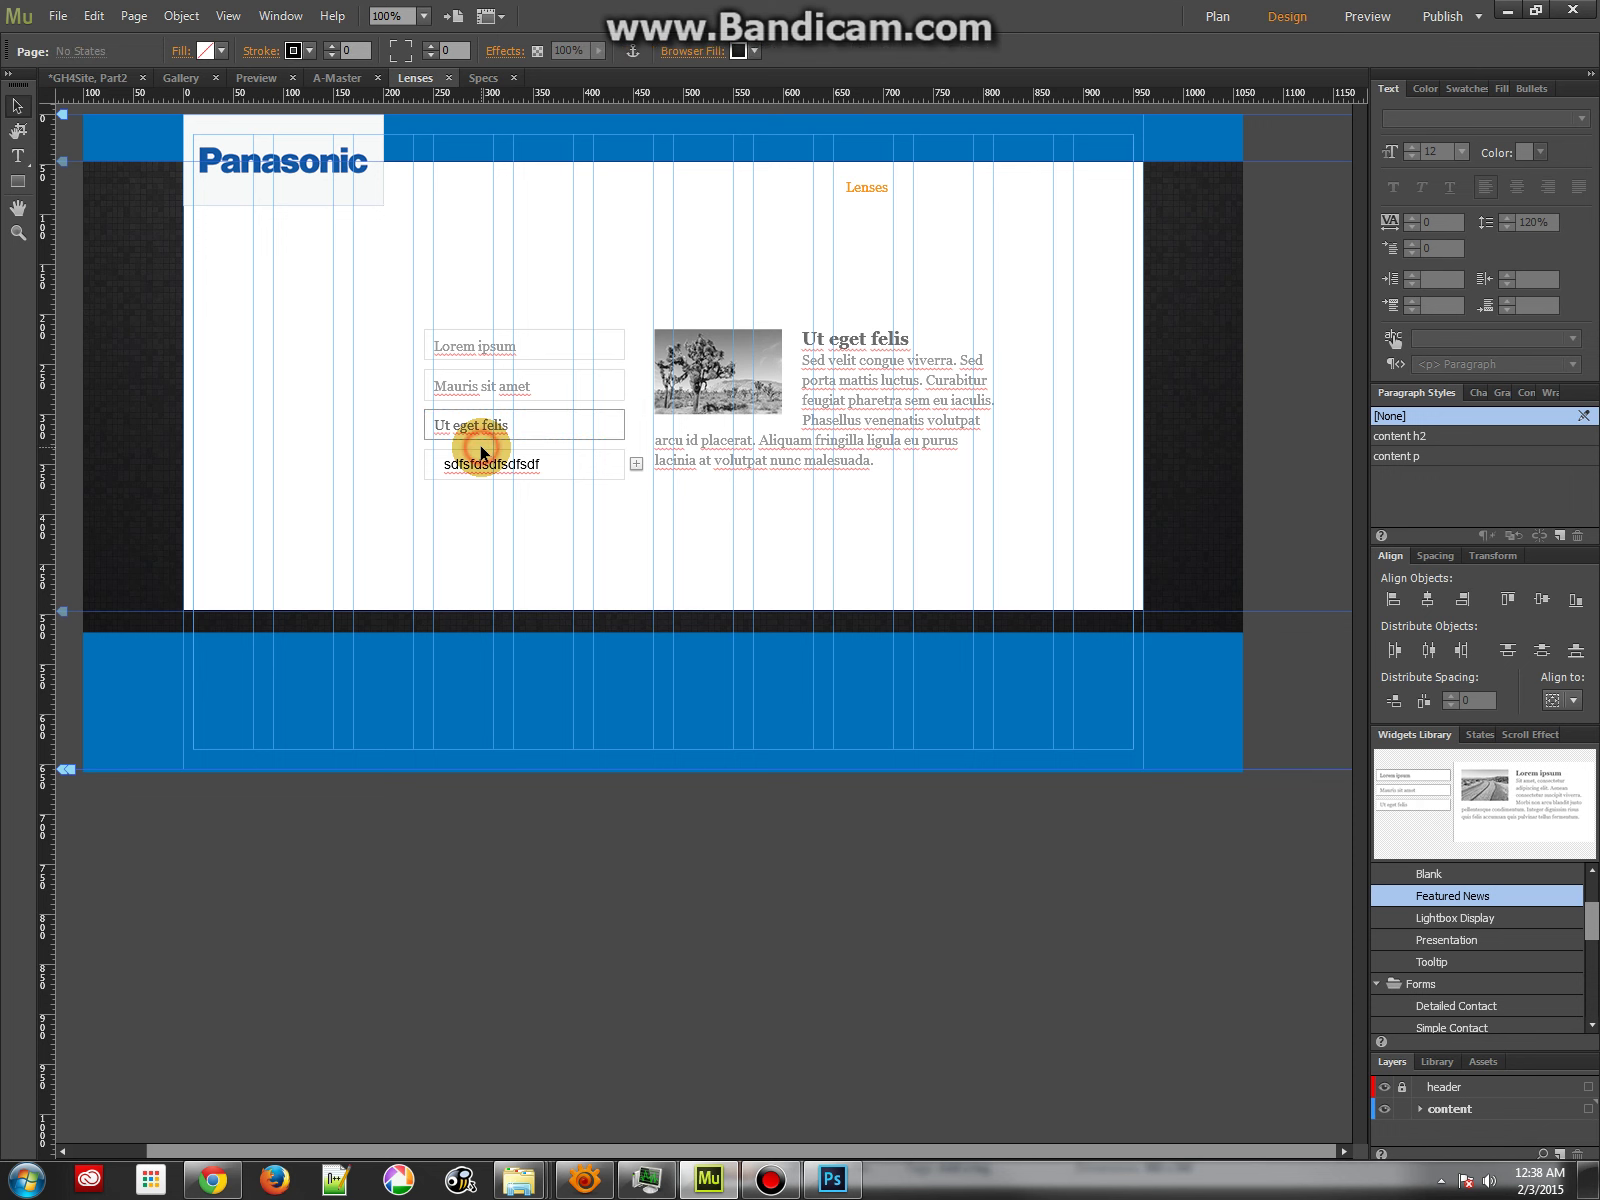
left_click(478, 472)
left_click(478, 469)
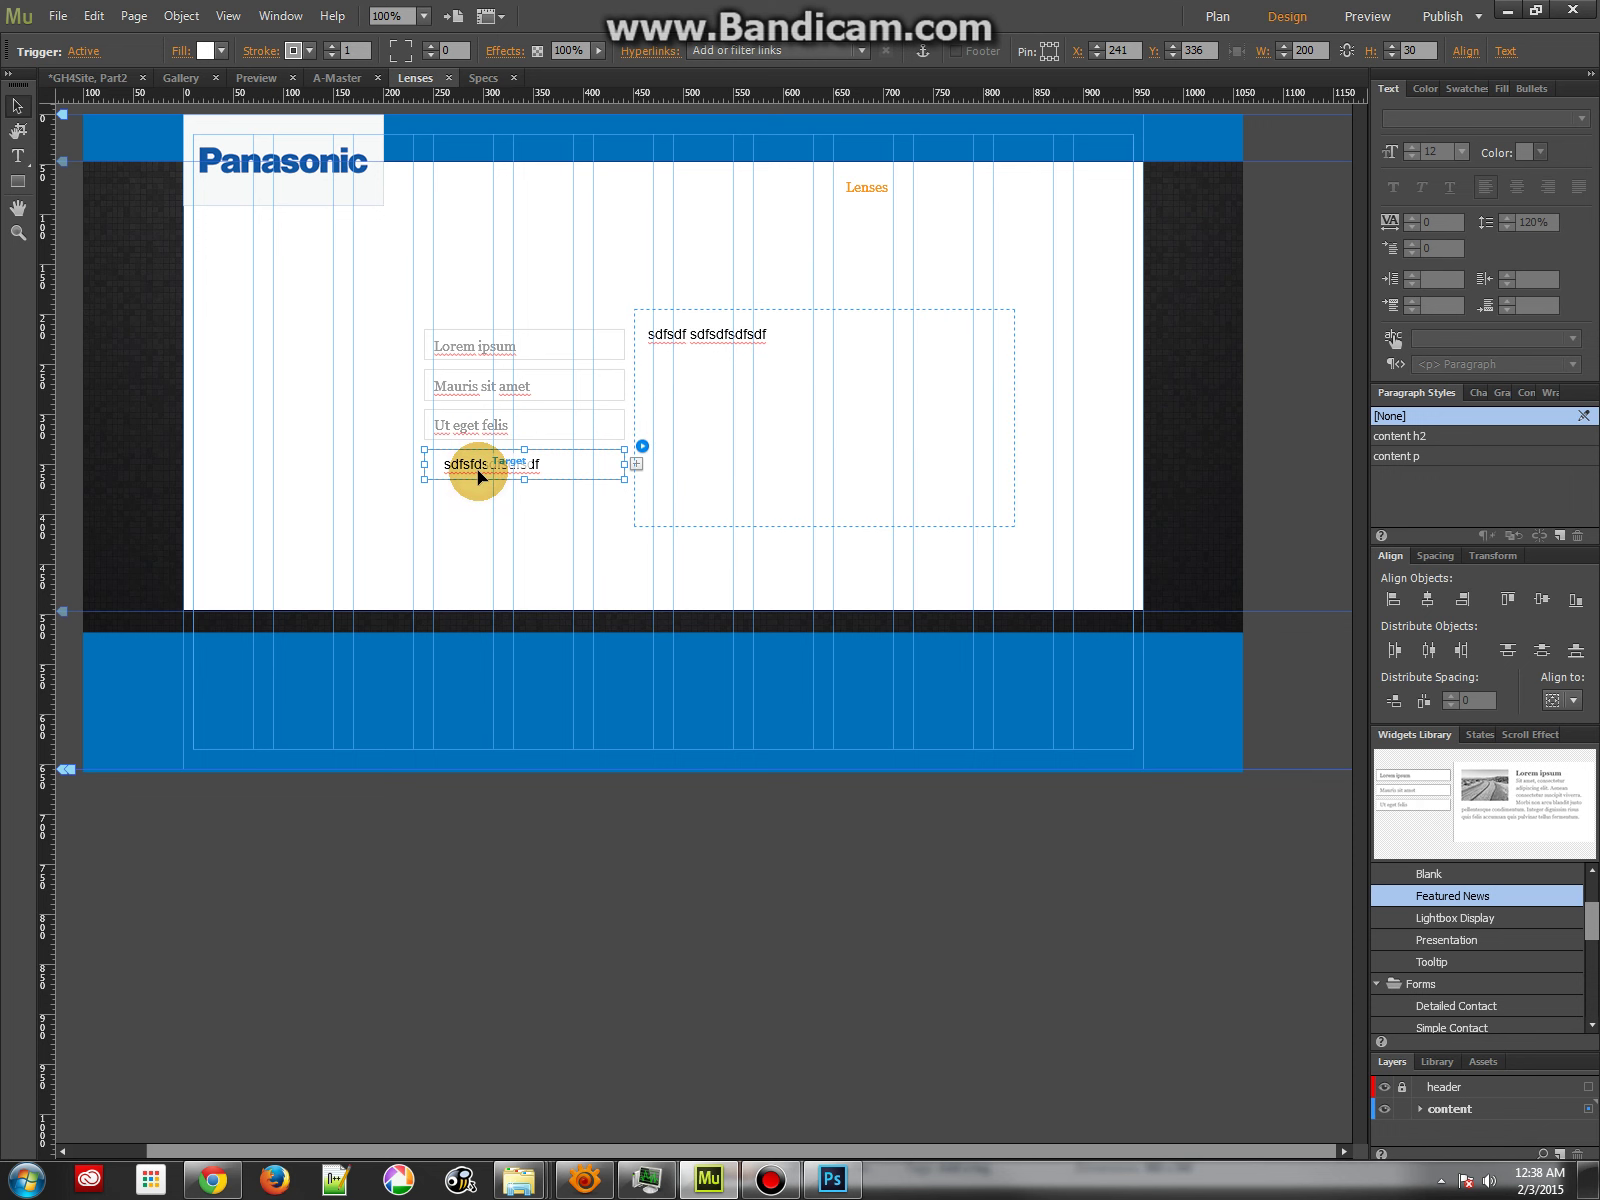
left_click(487, 425)
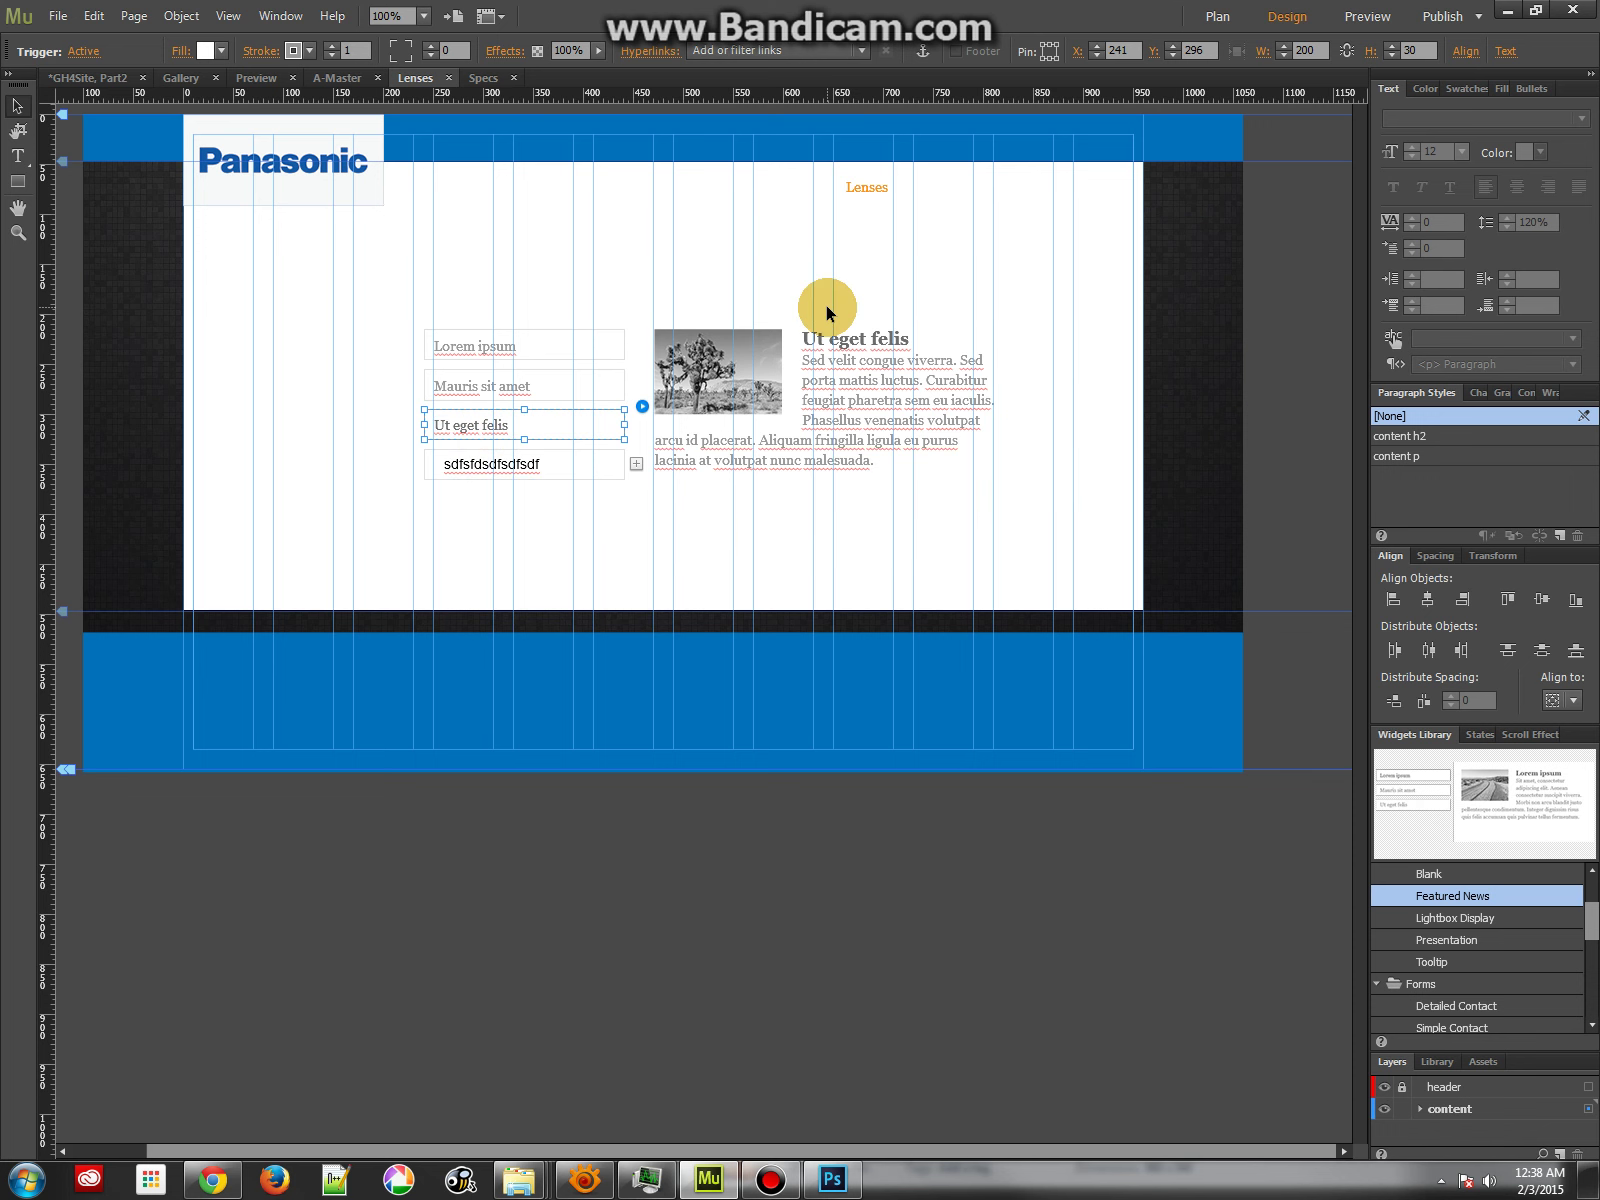
Set the Featured News widget's transition to Horizontal in its composition options.
left_click(641, 408)
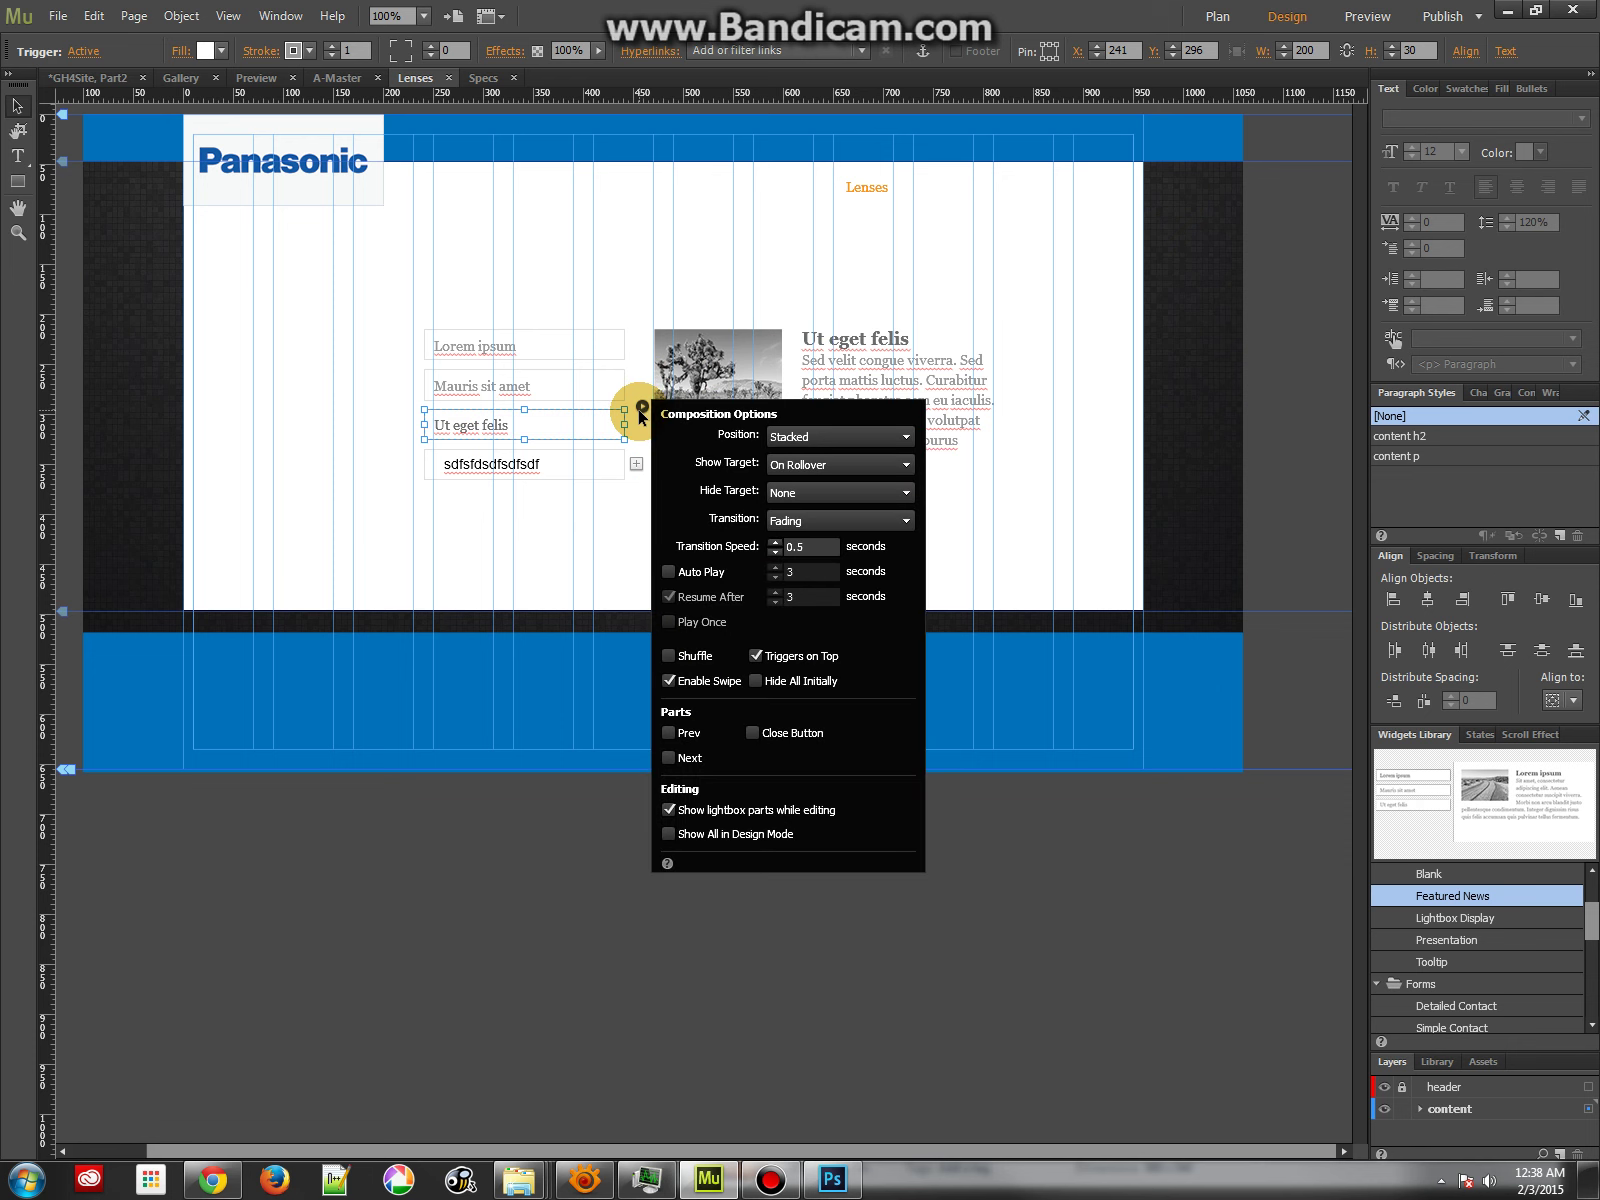
left_click(538, 346)
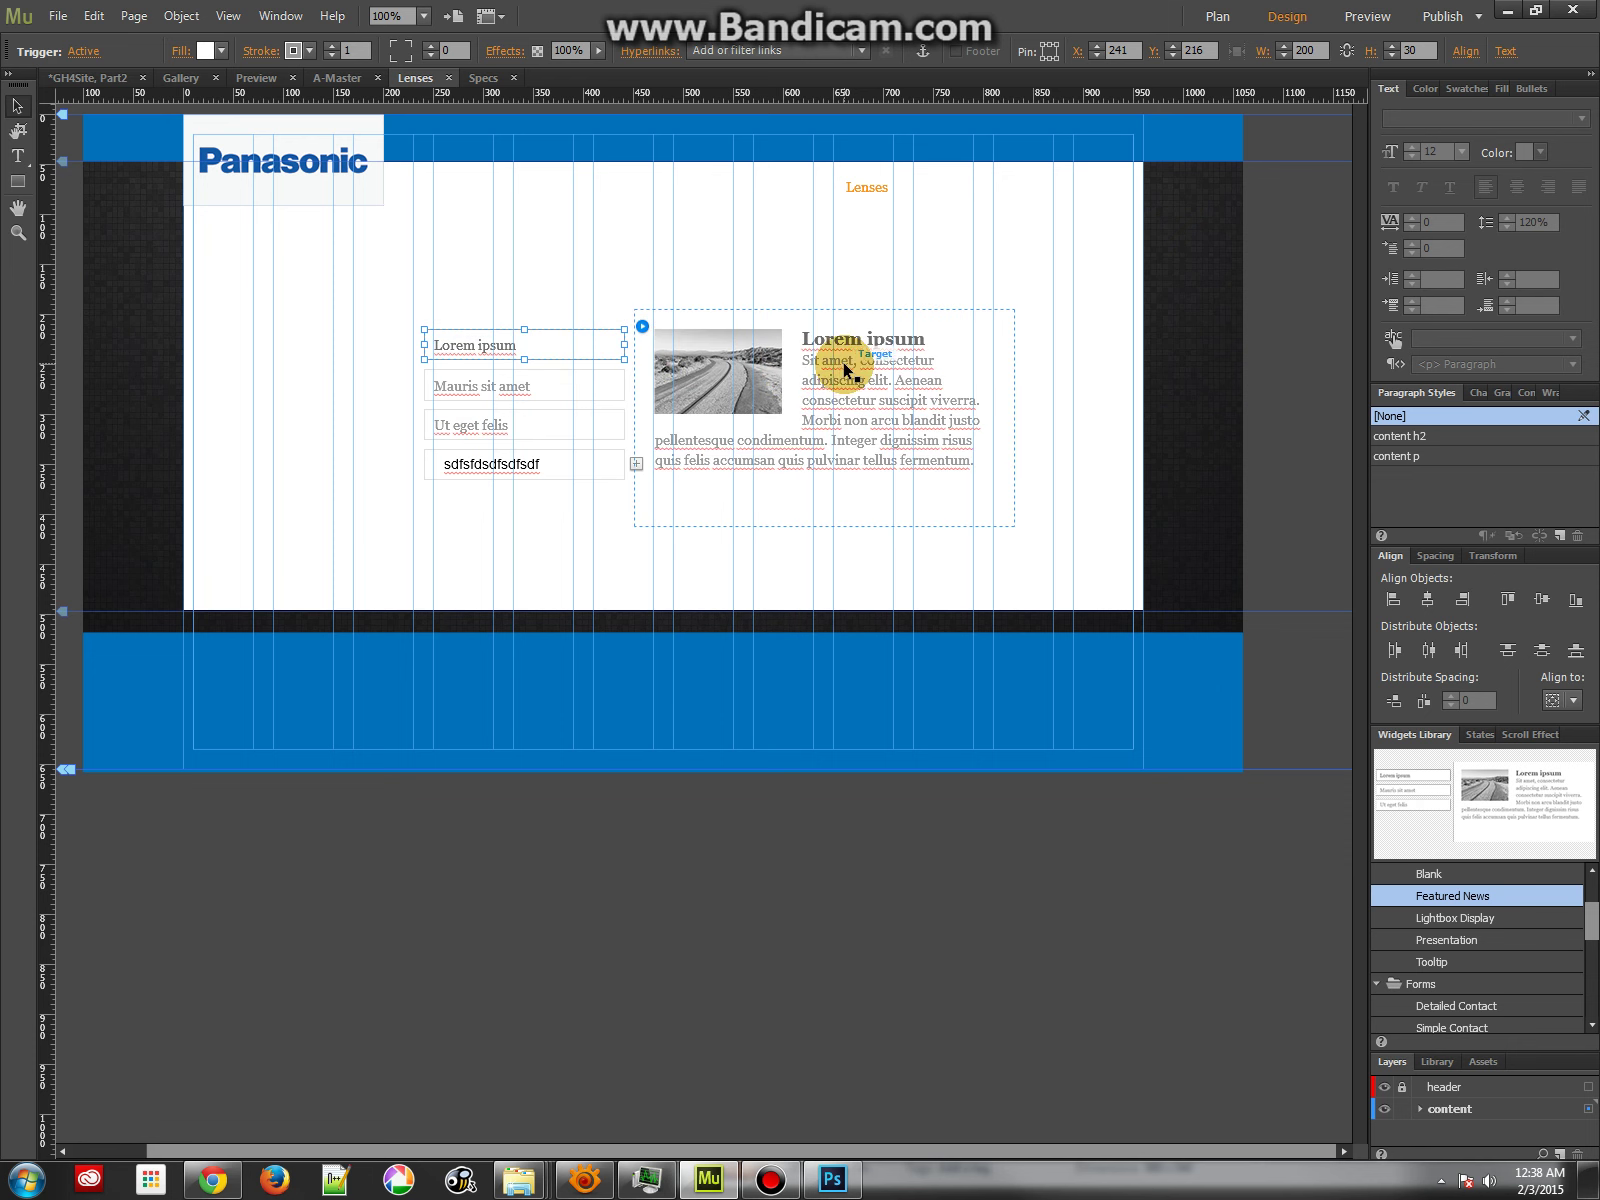
left_click(641, 328)
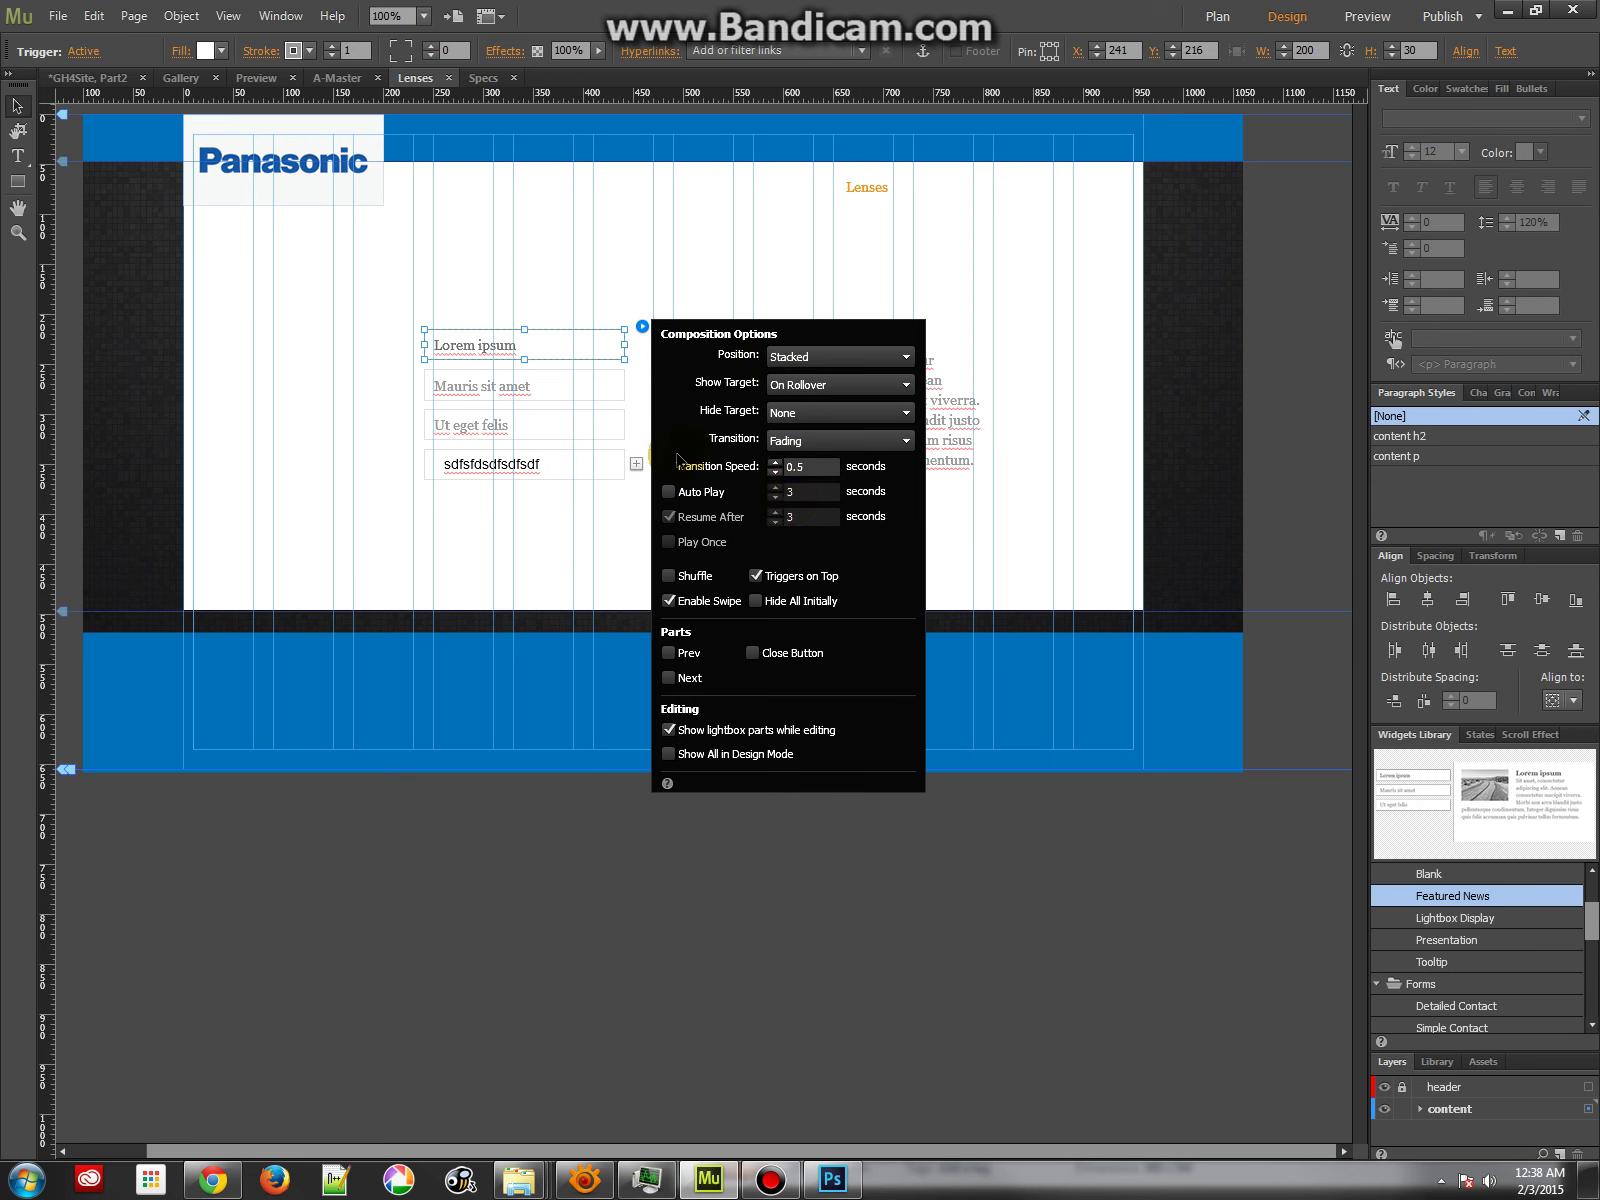
left_click(797, 354)
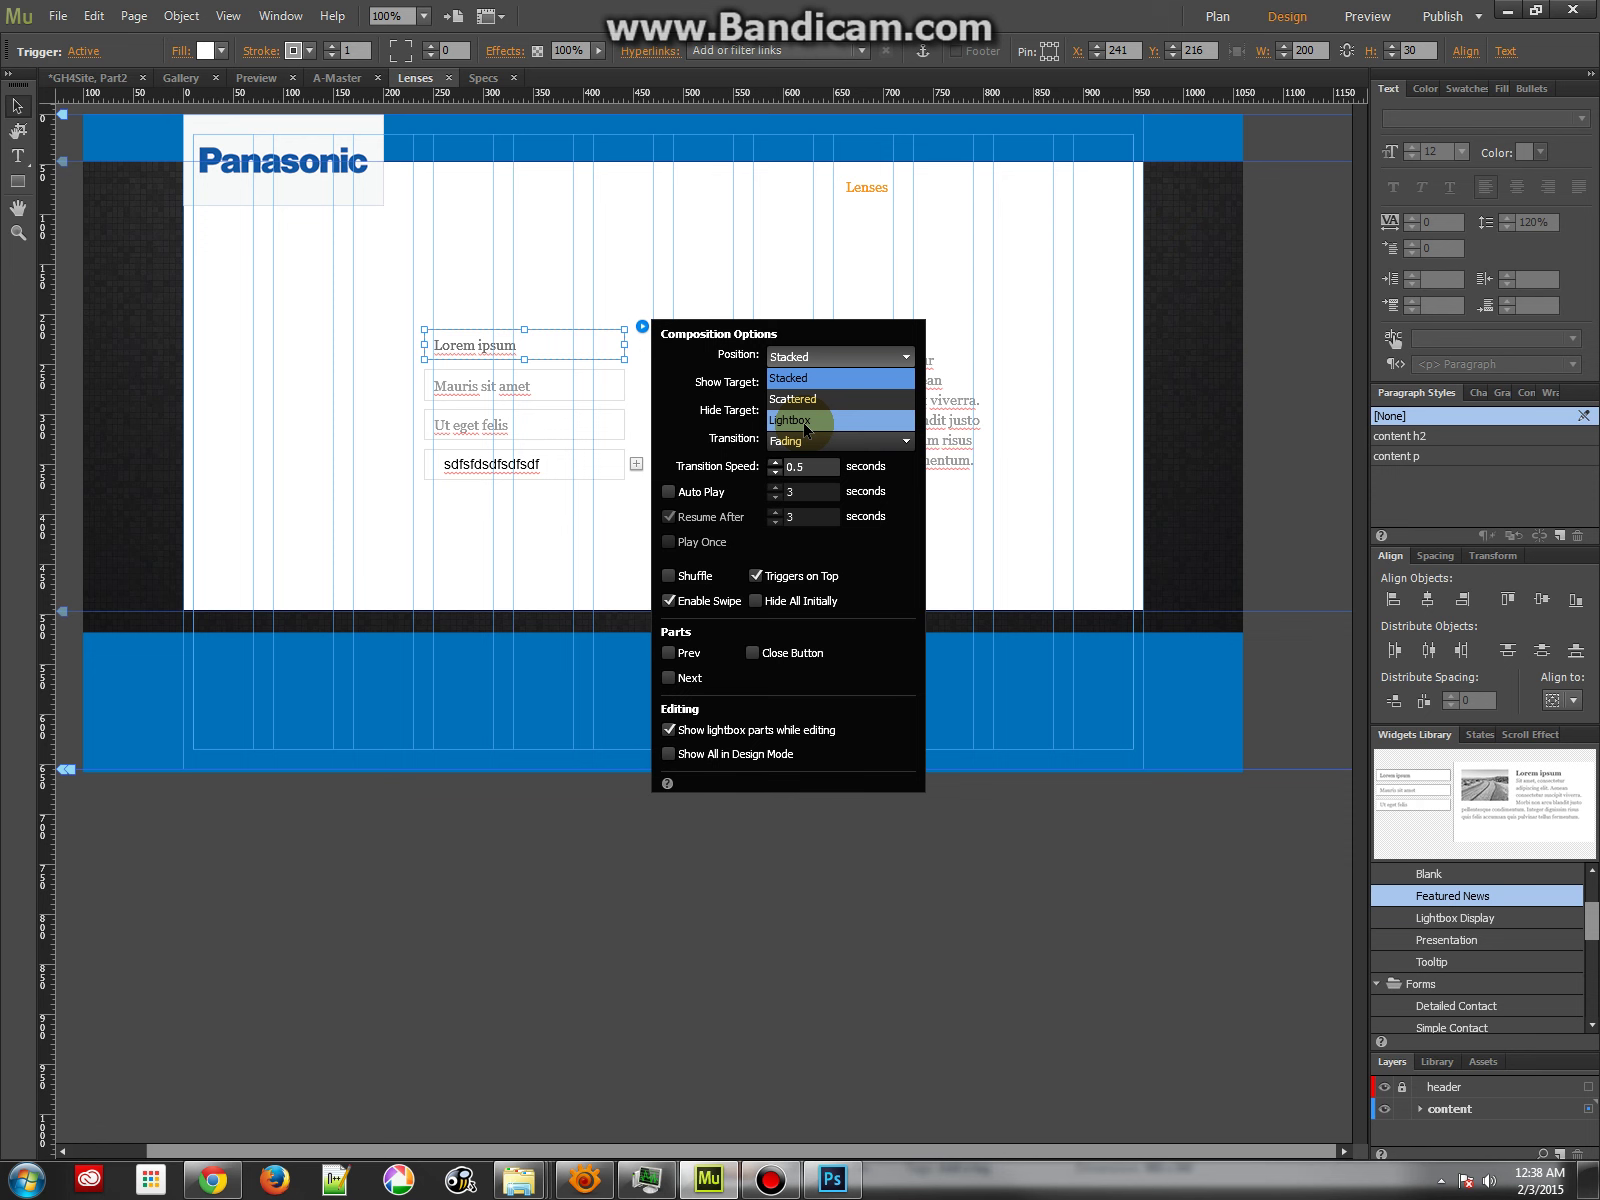
left_click(802, 444)
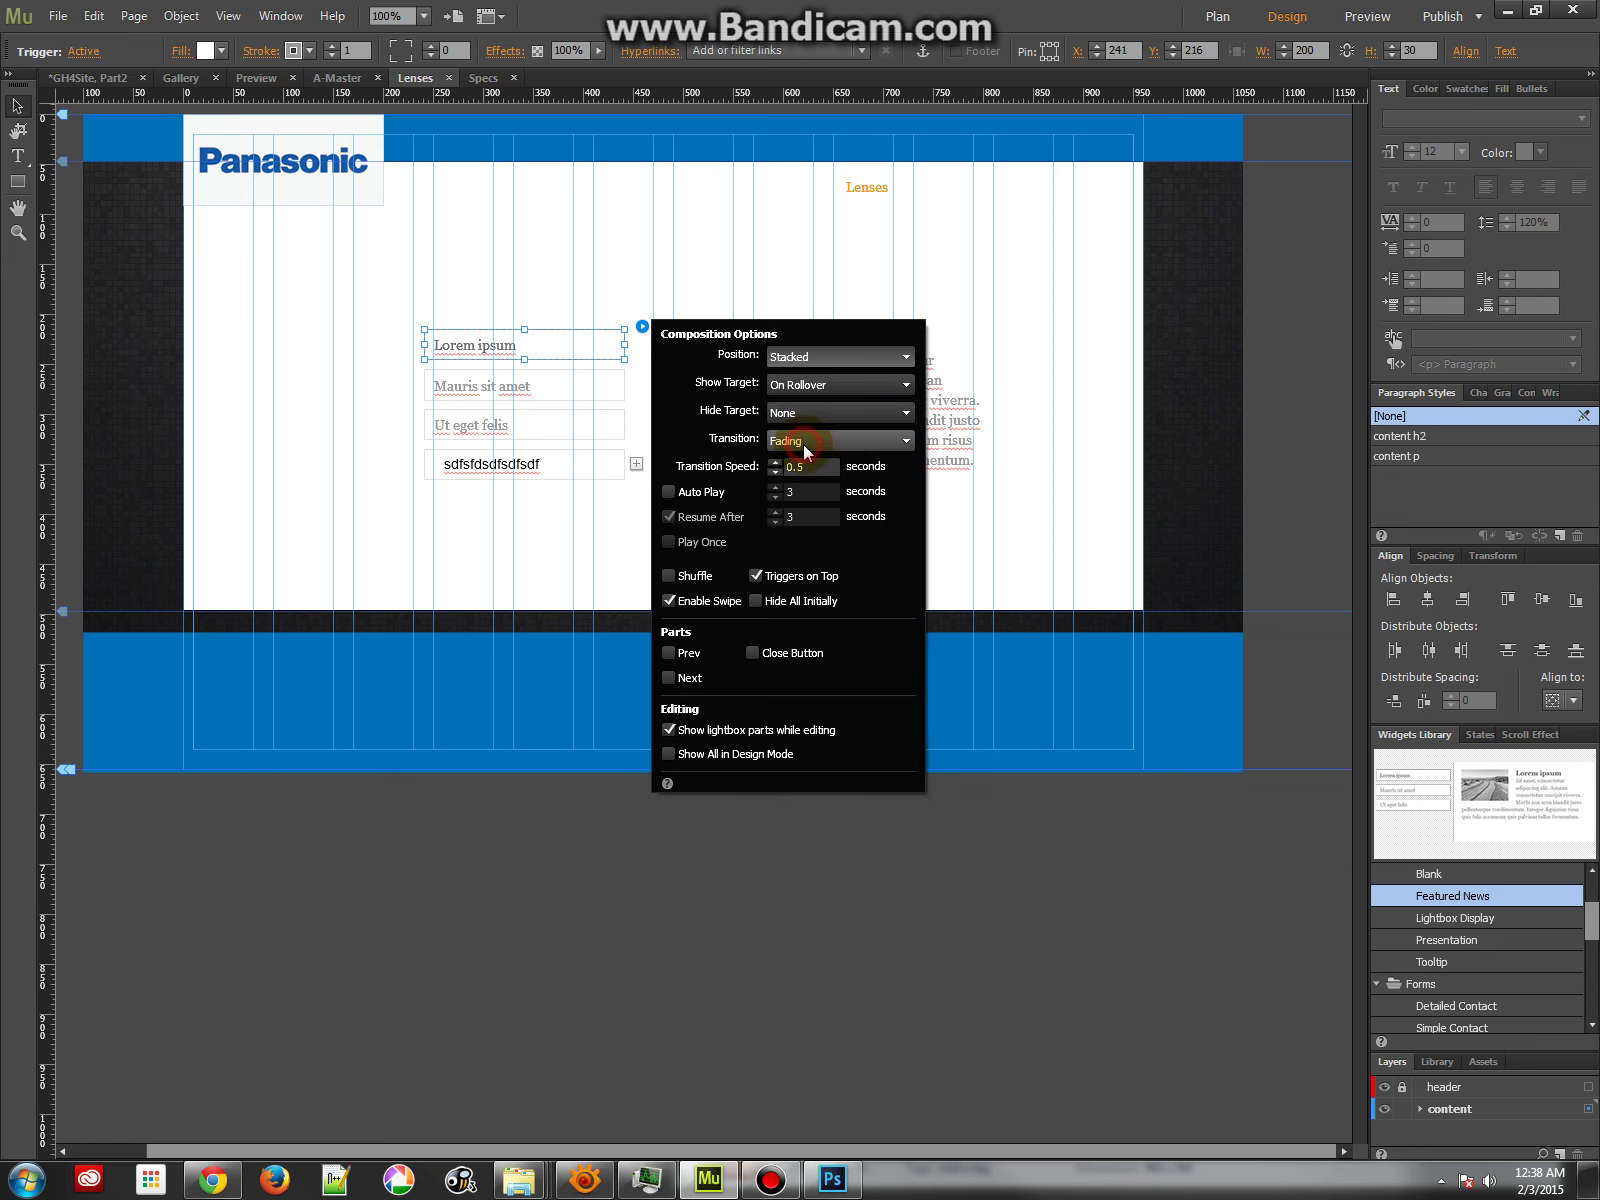
left_click(791, 441)
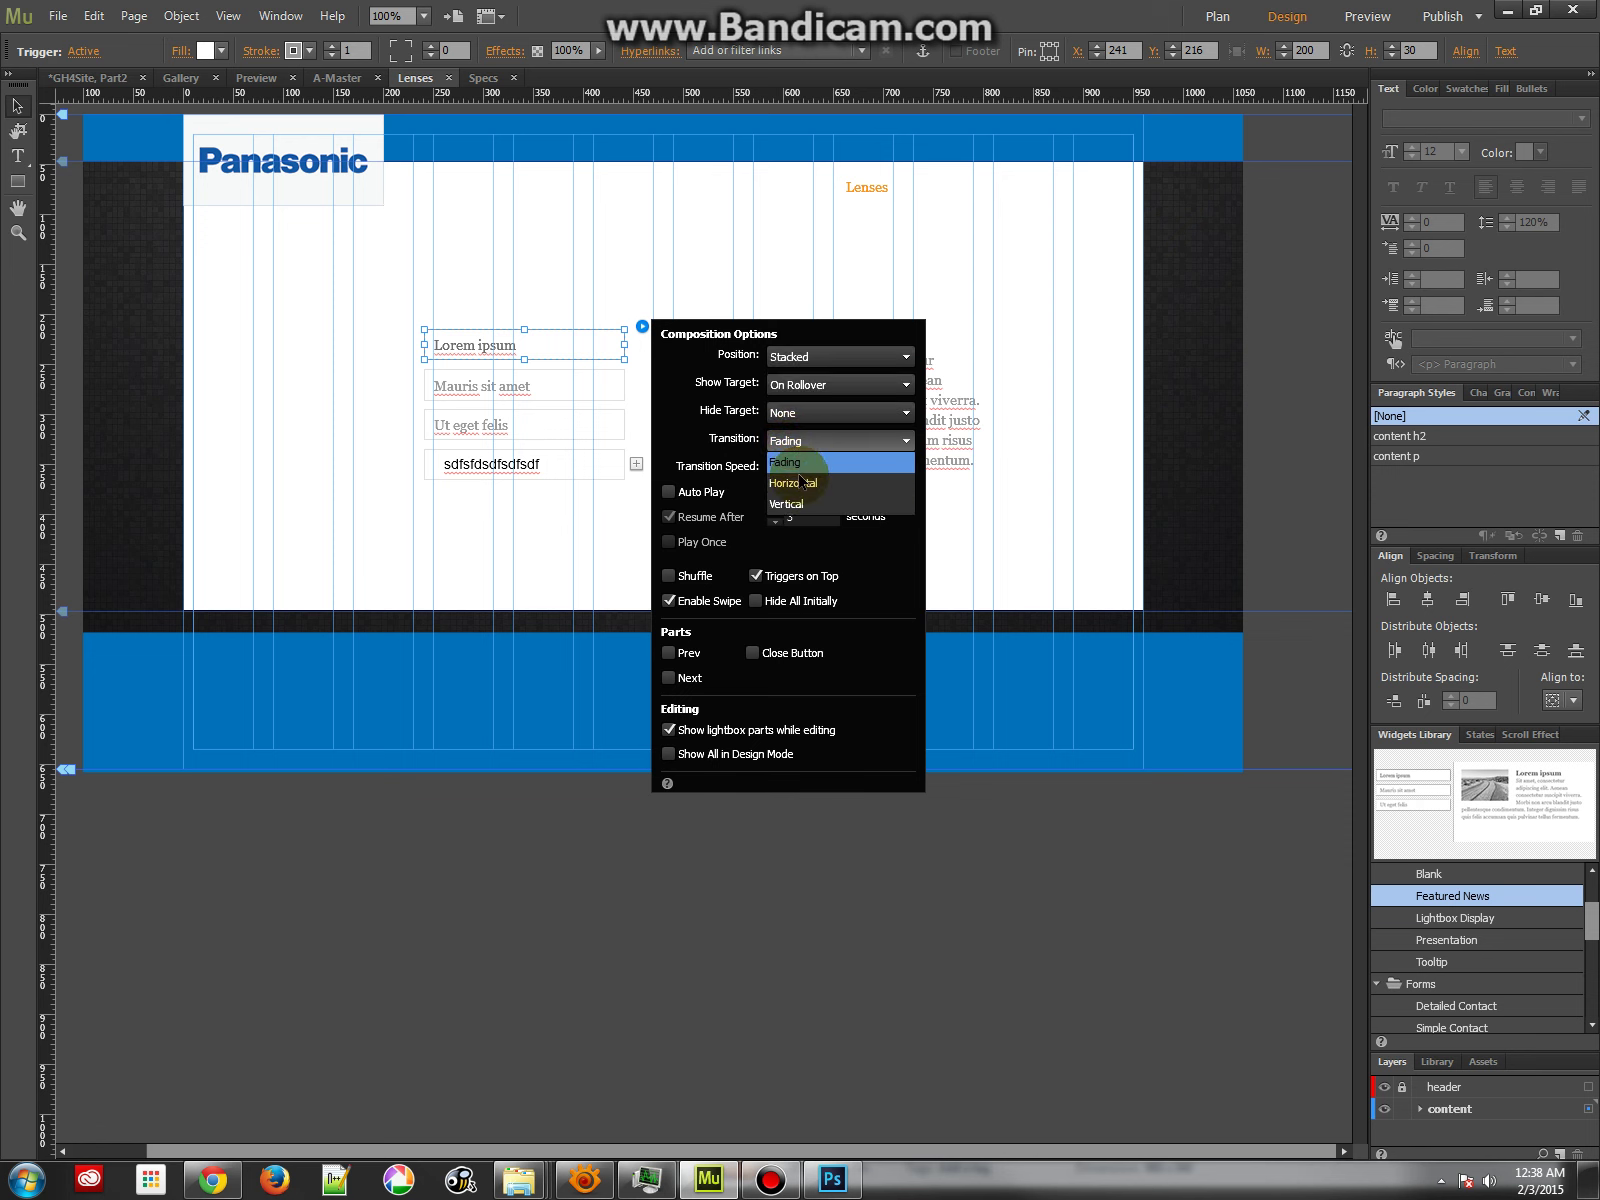
left_click(796, 483)
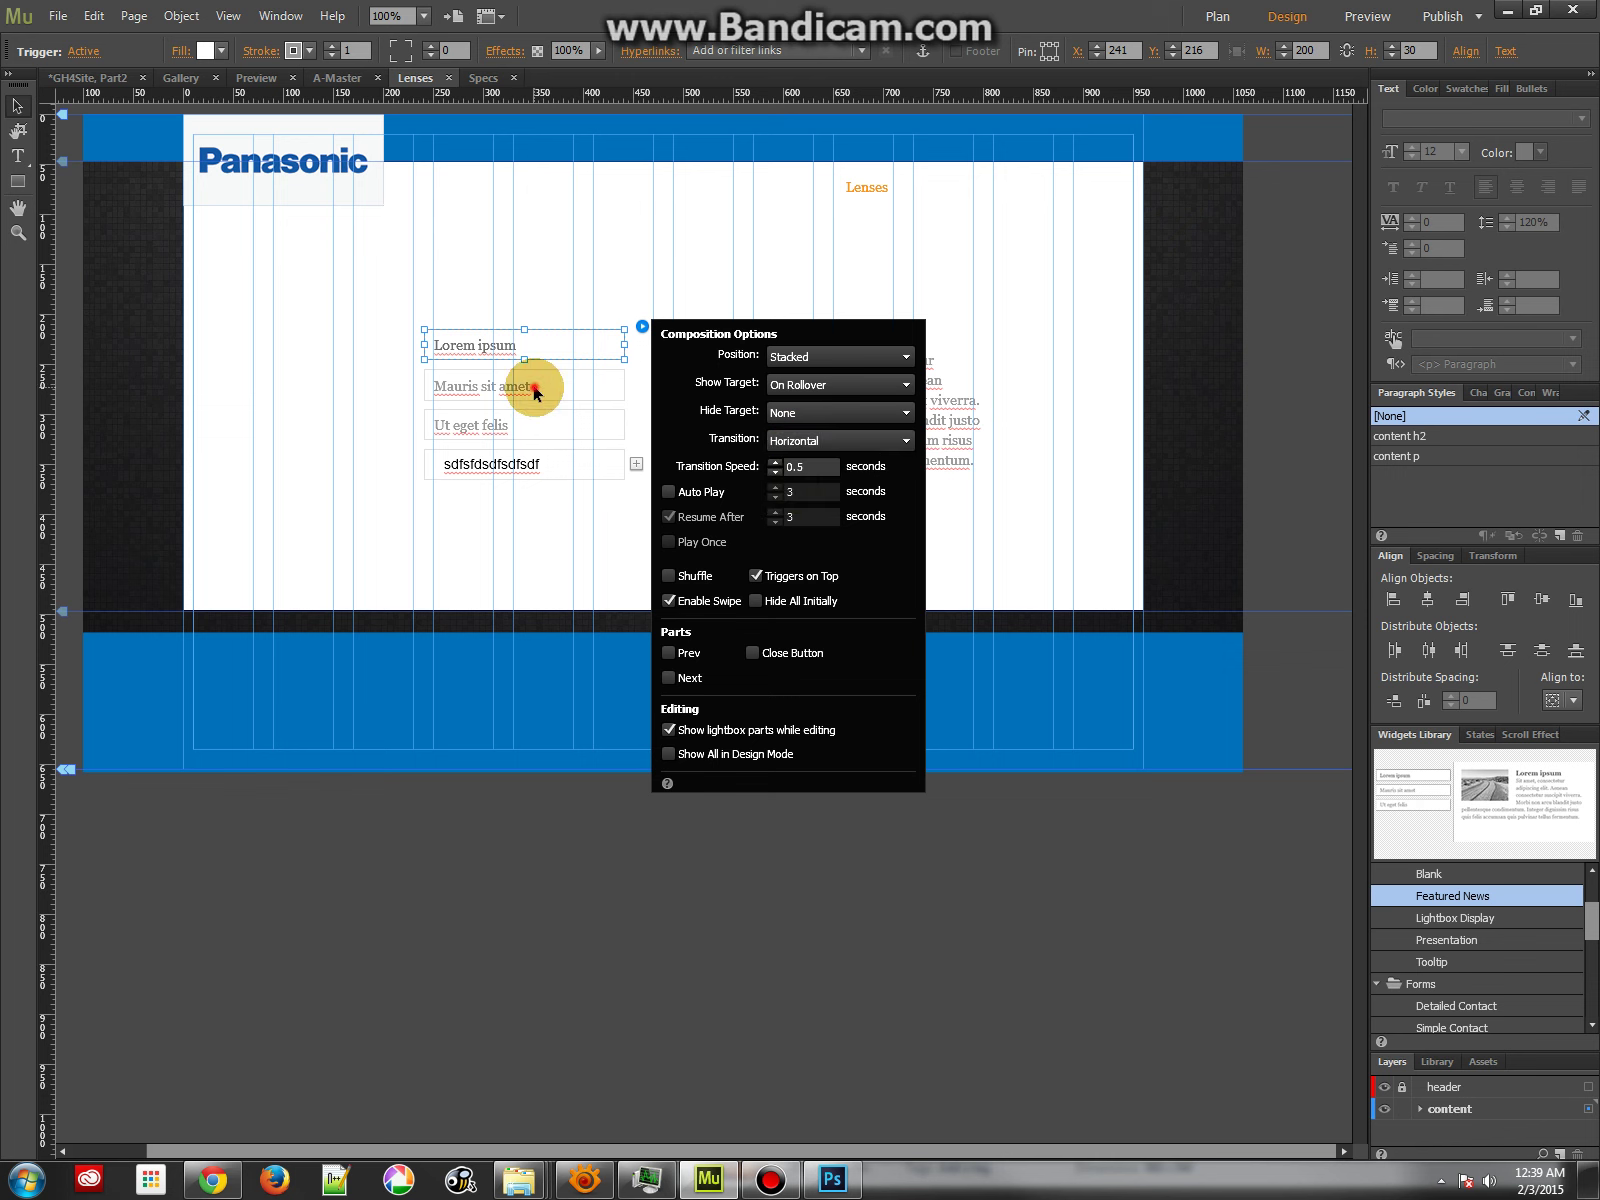
Switch through the first three triggers in the design, ending on Lorem ipsum, and deselect the widget.
left_click(488, 390)
left_click(490, 422)
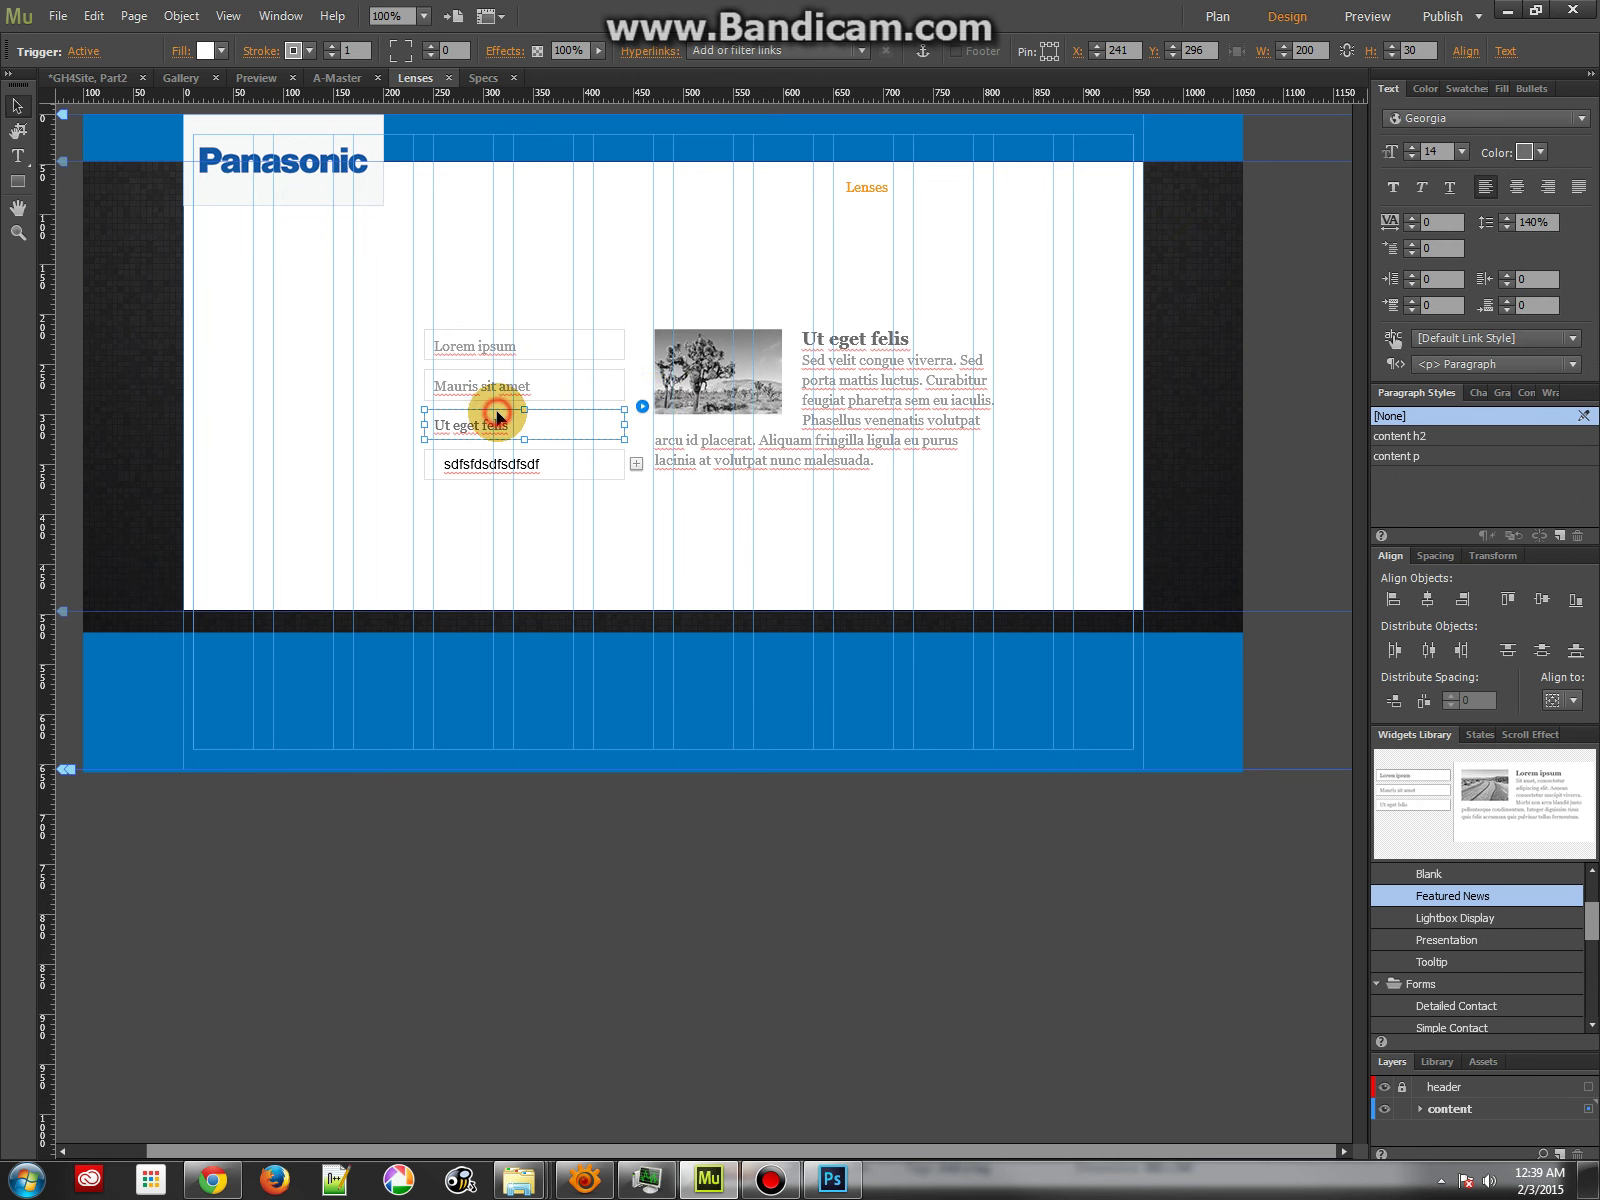
left_click(589, 382)
left_click(578, 343)
left_click(609, 280)
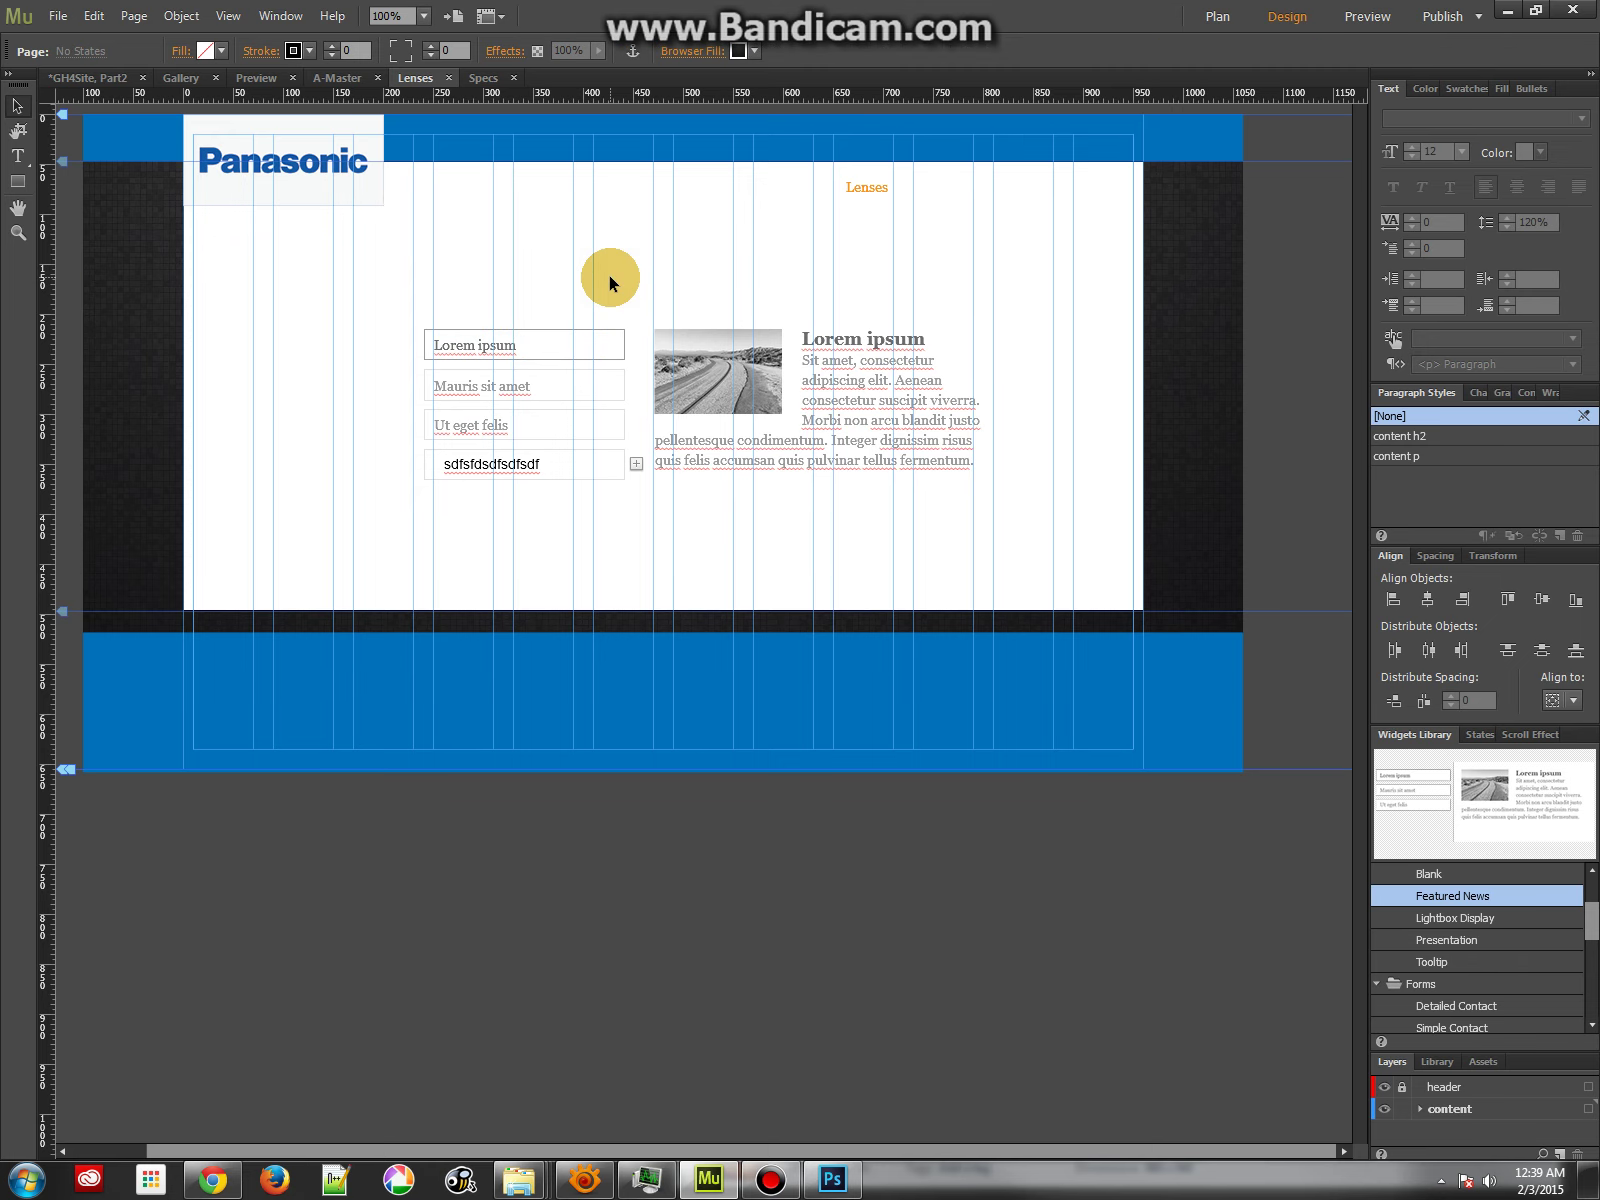
Preview the Lenses page, test the horizontal transition with all four triggers, and return to the page design.
left_click(1355, 16)
left_click(671, 352)
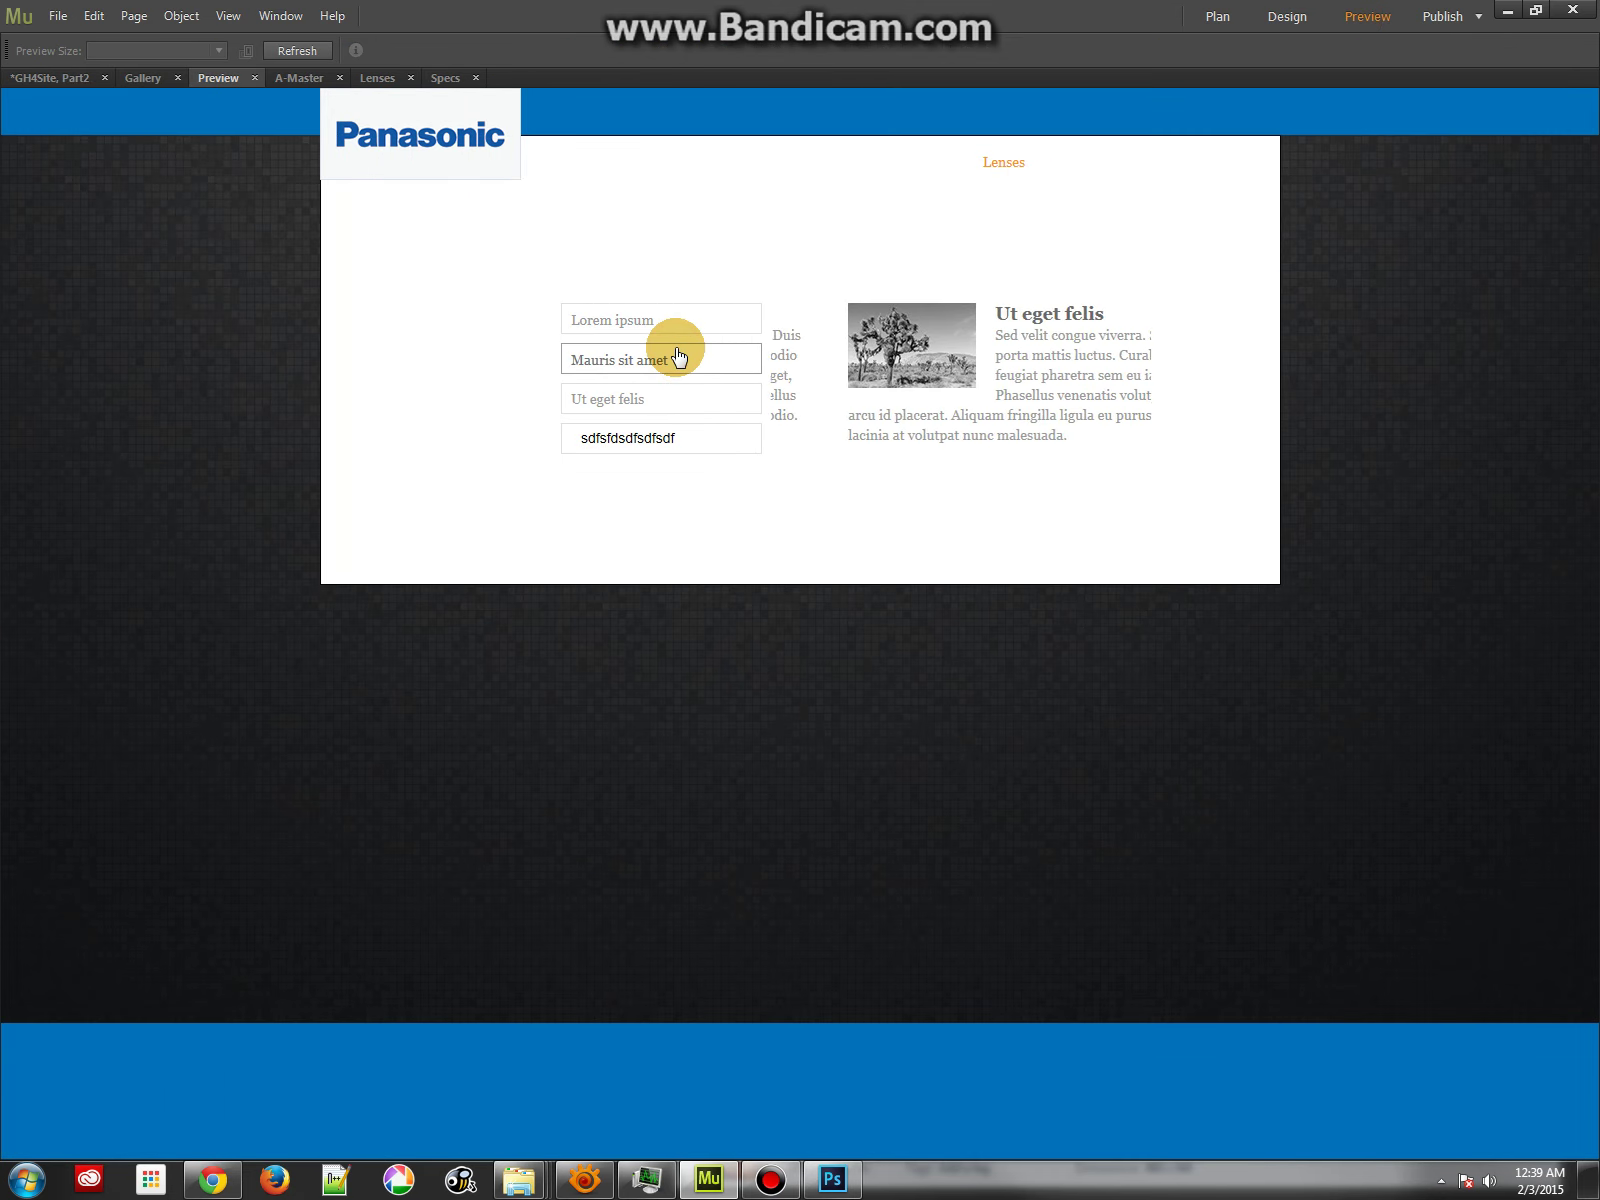
left_click(643, 400)
left_click(648, 362)
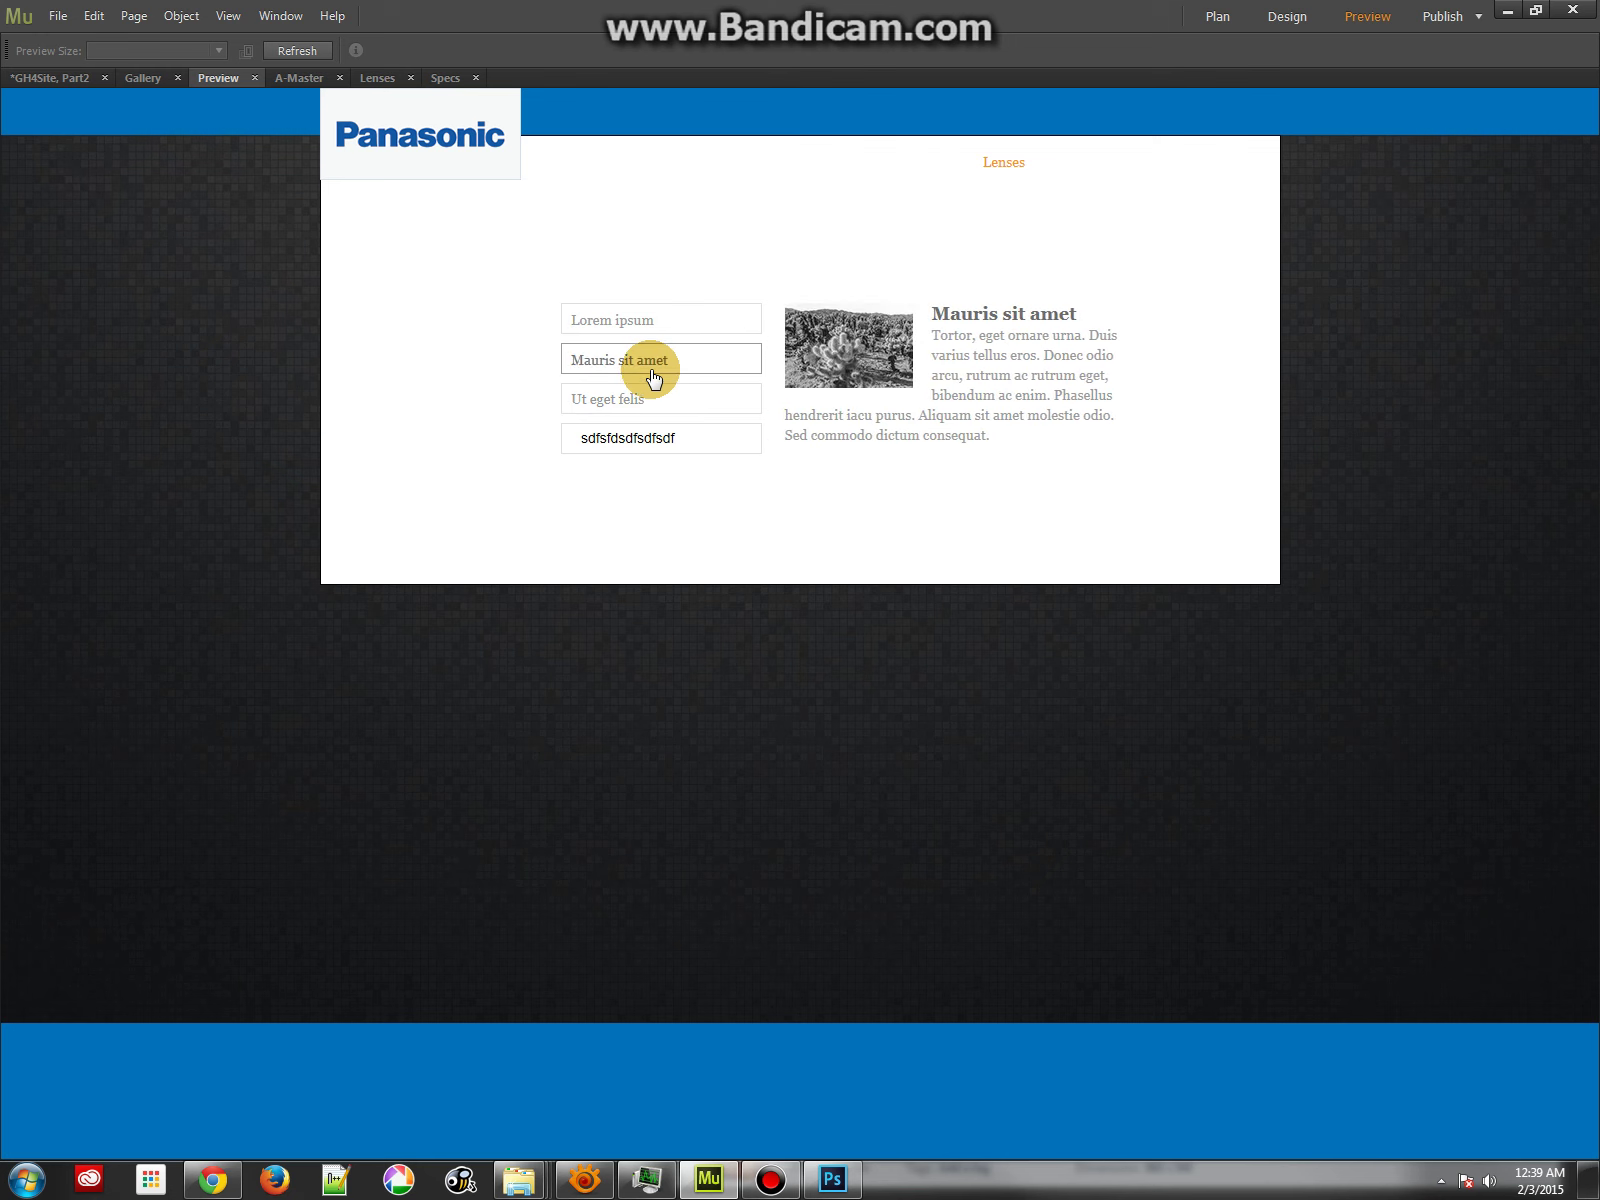
left_click(643, 321)
left_click(650, 360)
left_click(655, 402)
left_click(654, 440)
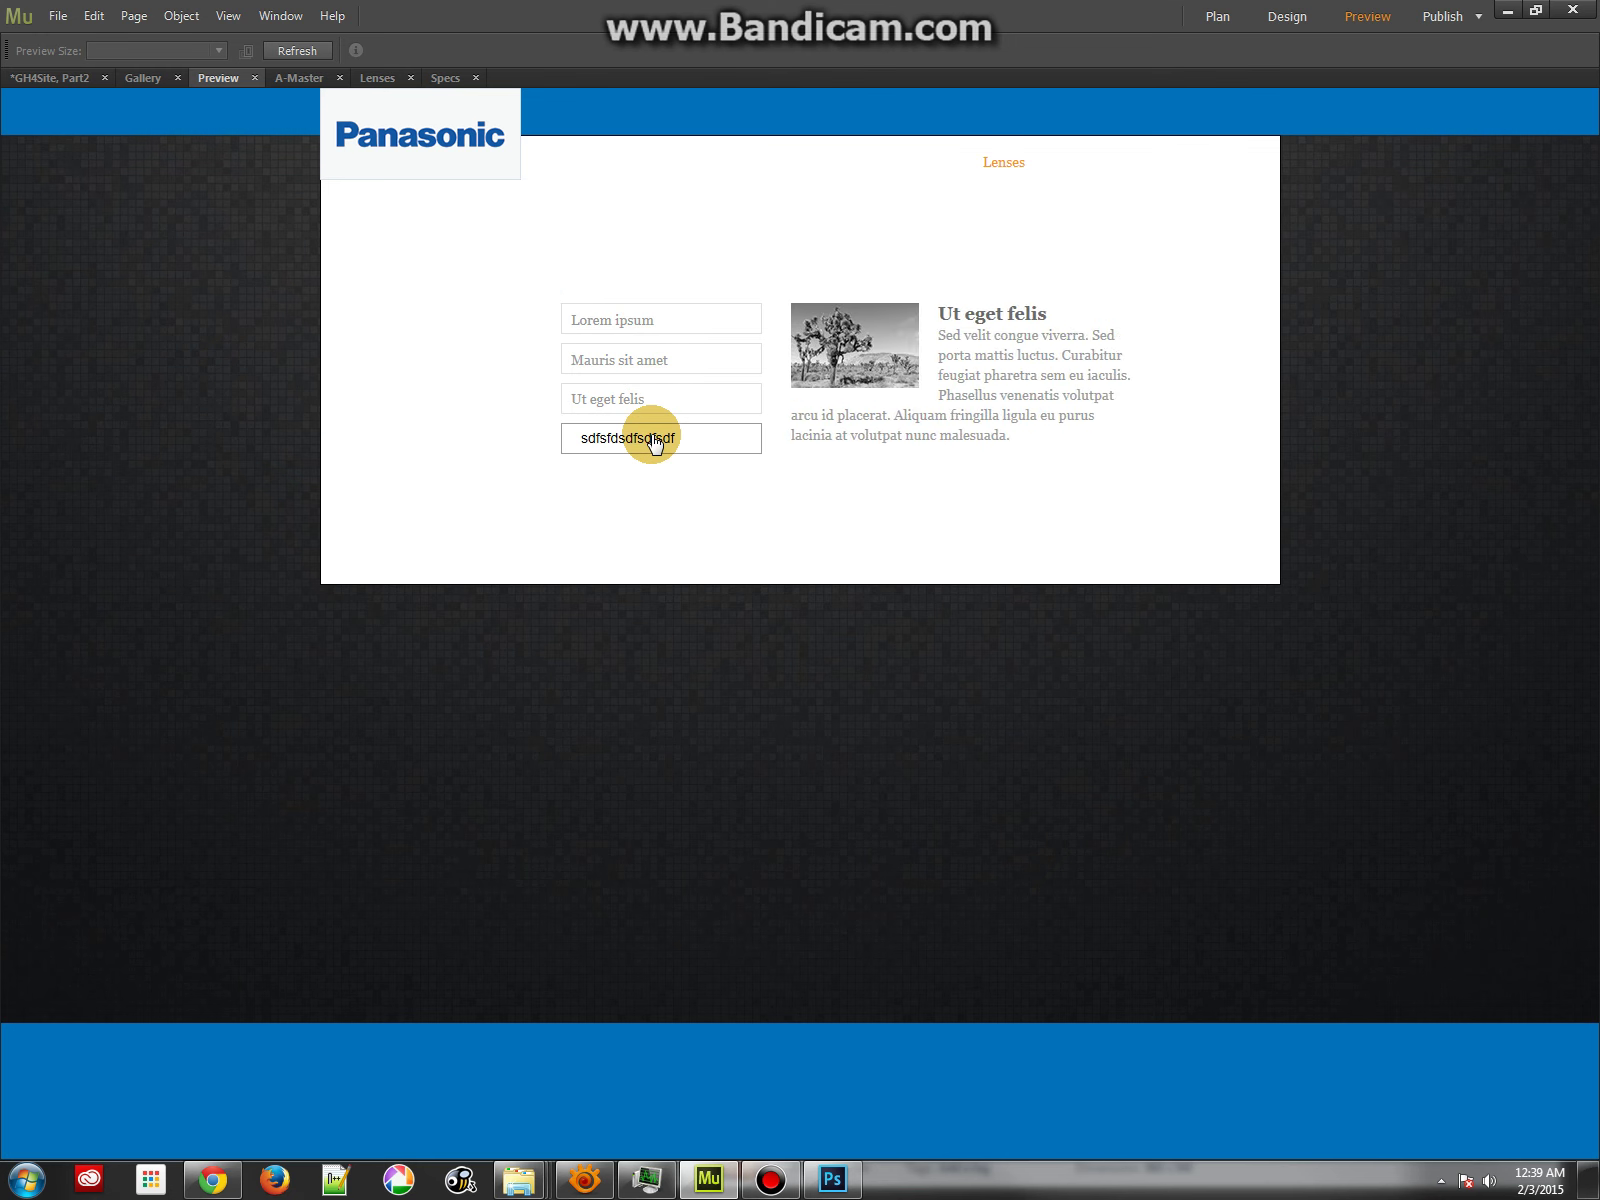
left_click(1285, 20)
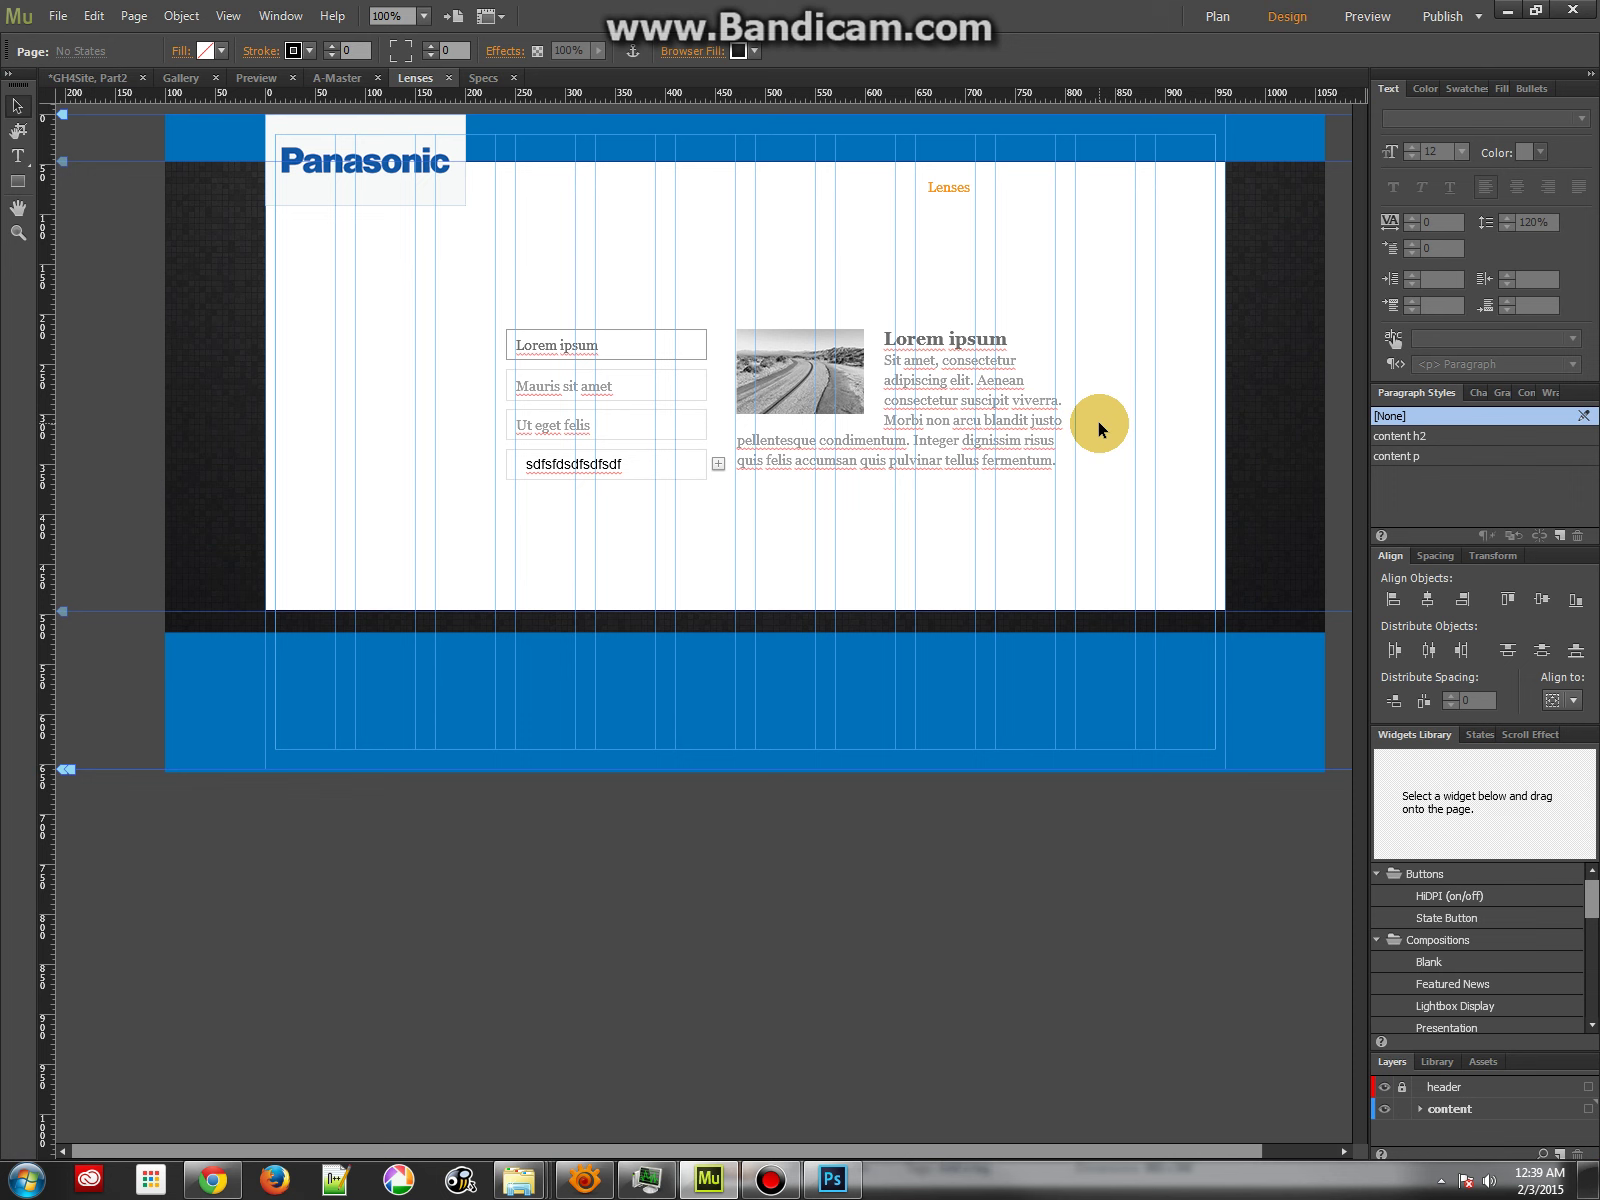
Browse the widget library from the buttons to the slideshows and back, bringing up the Specs page meanwhile.
left_click_drag(1589, 893, 1577, 1024)
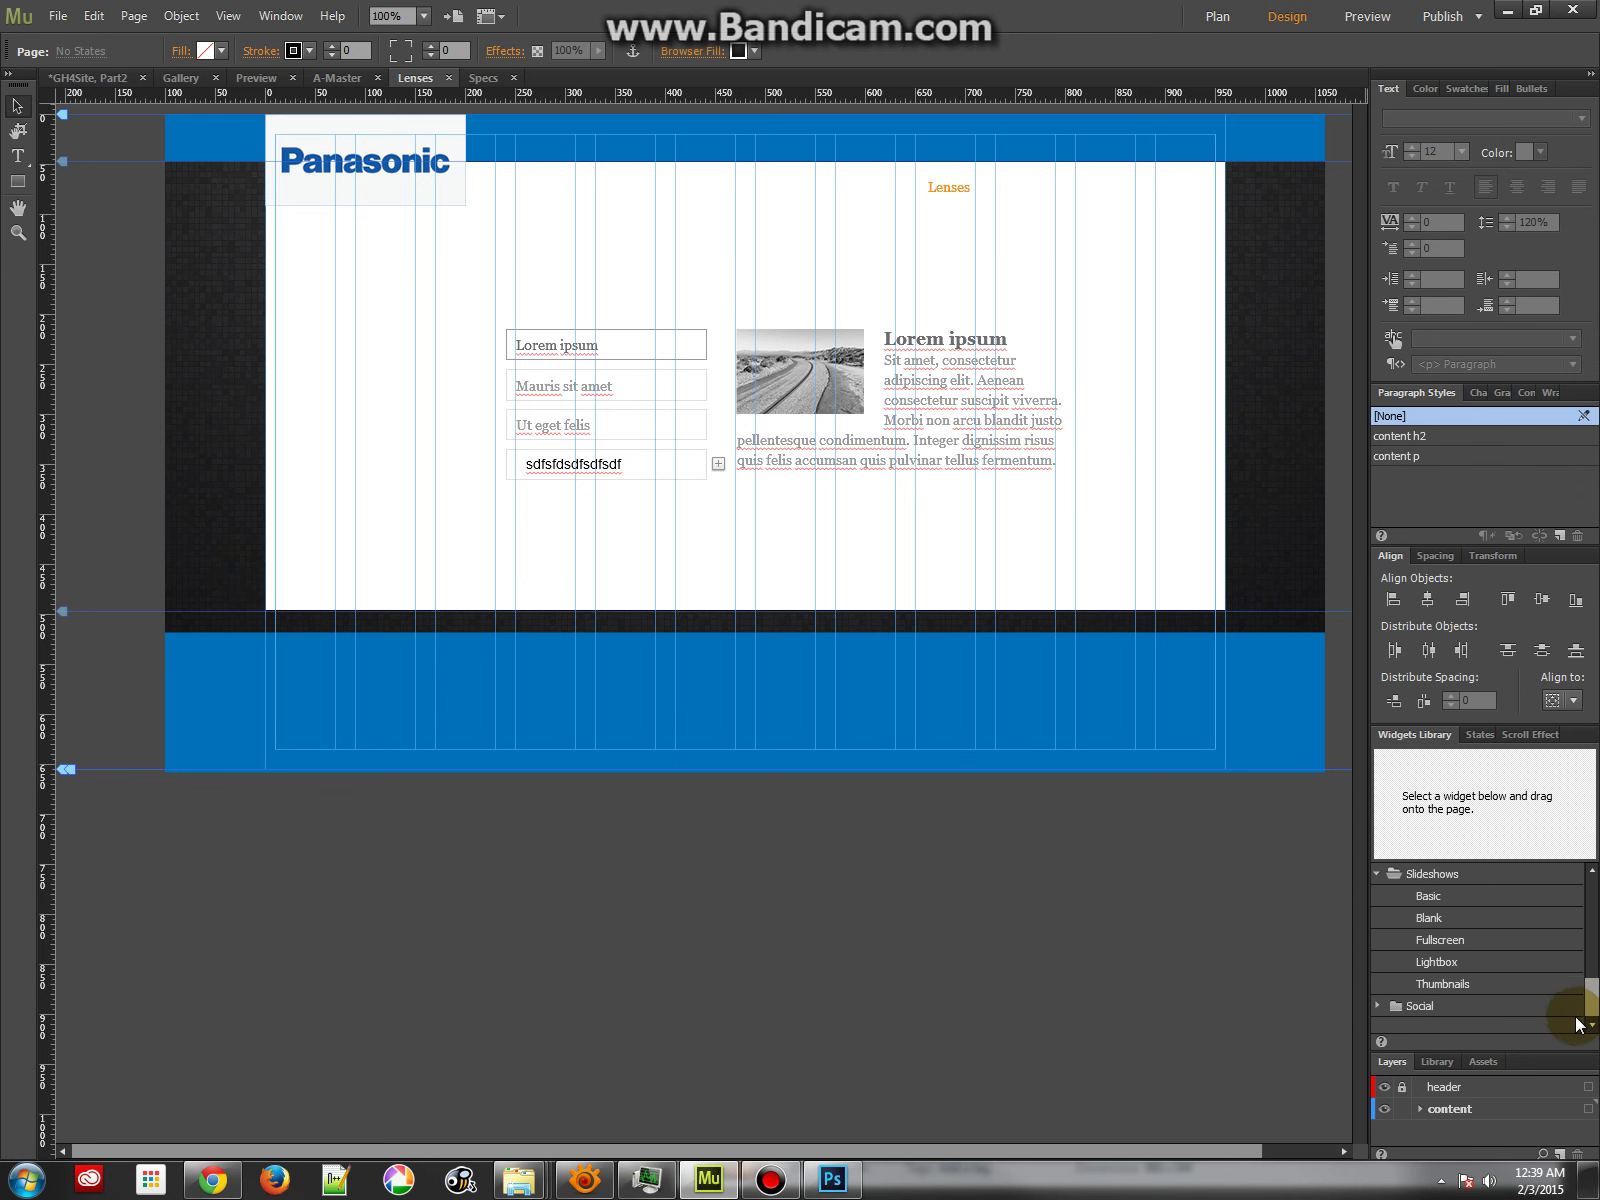
left_click(480, 78)
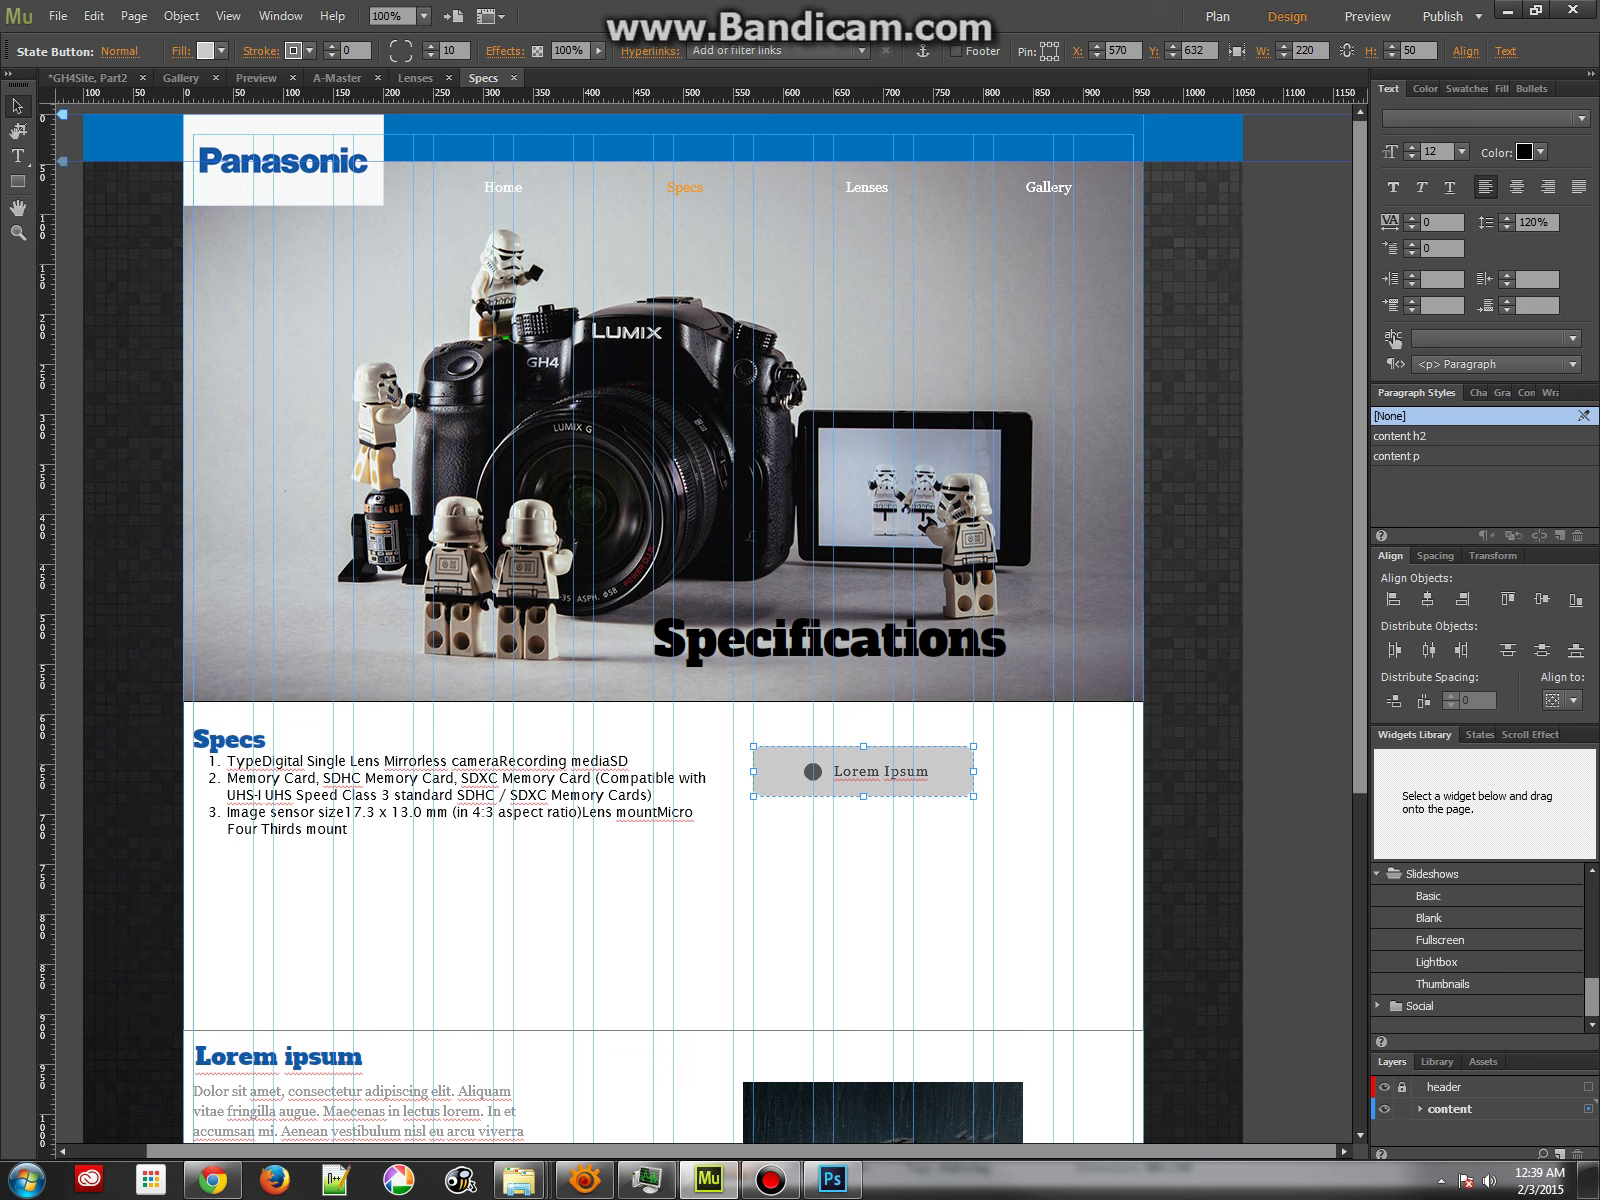
left_click_drag(1592, 1000, 1594, 895)
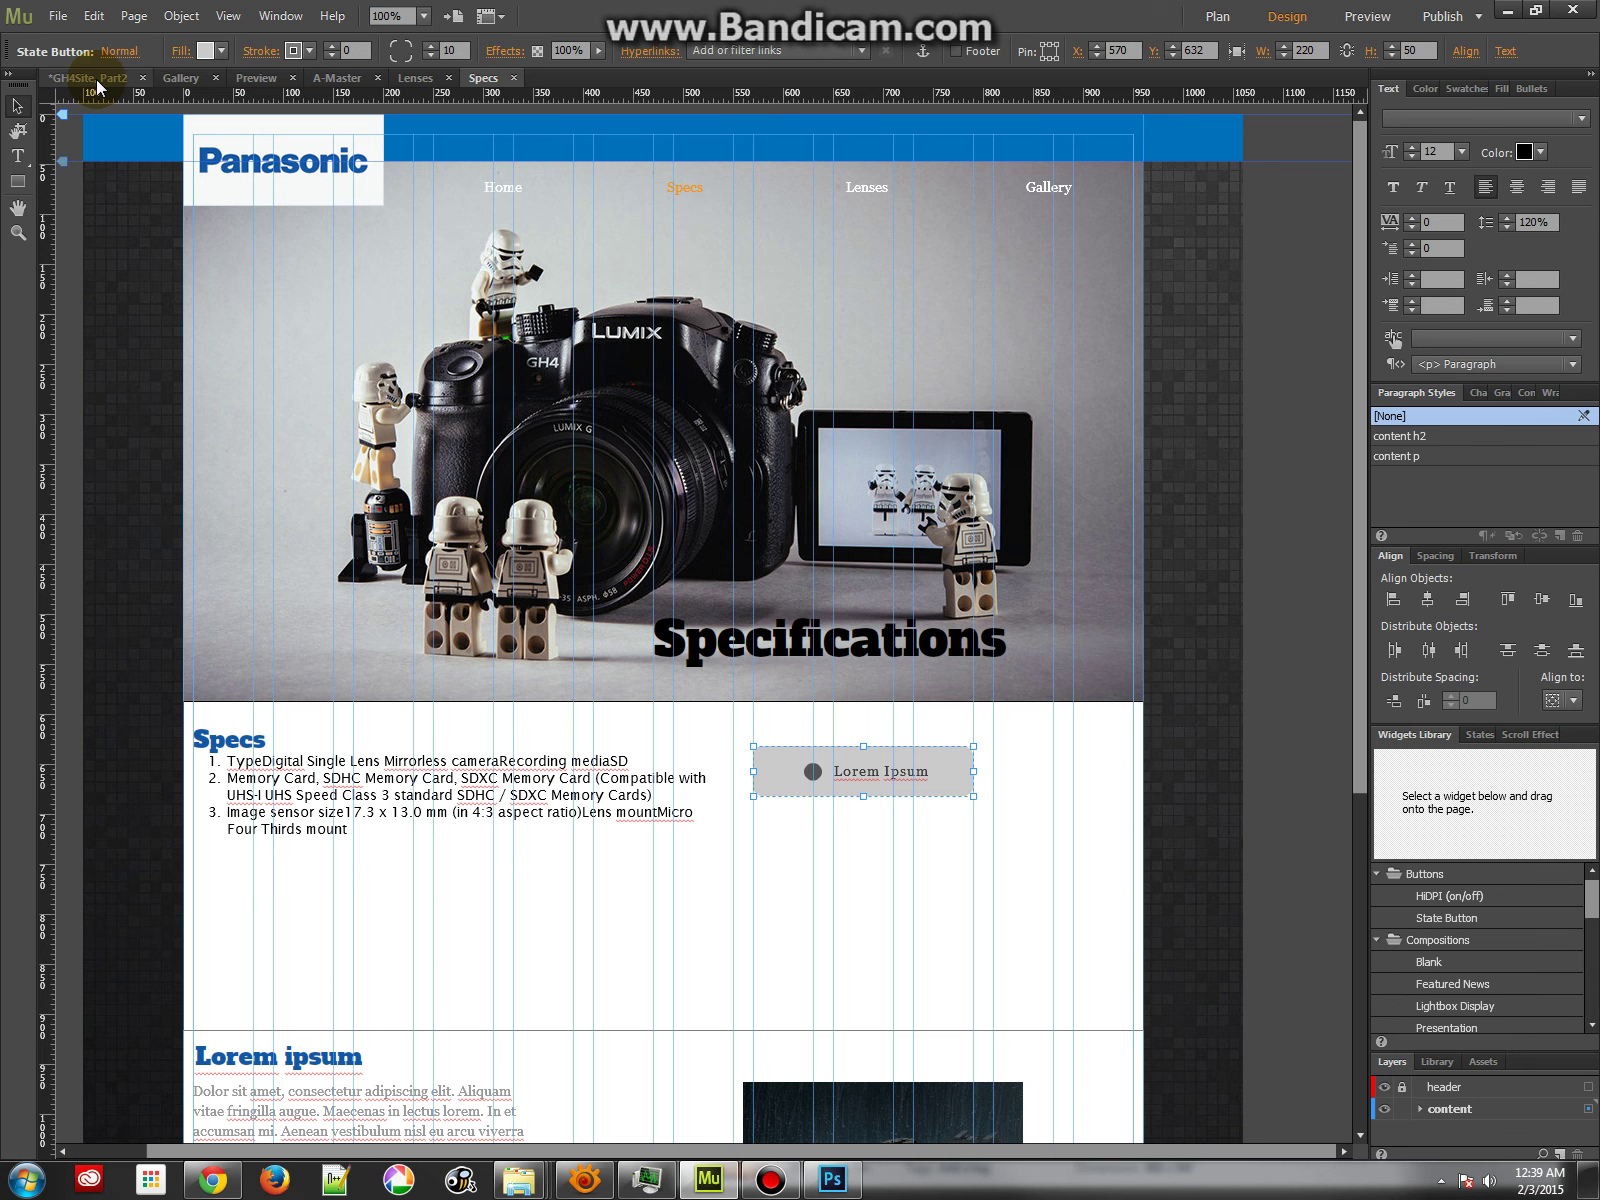
Save the site and deselect the State Button on the Specs page.
left_click(58, 16)
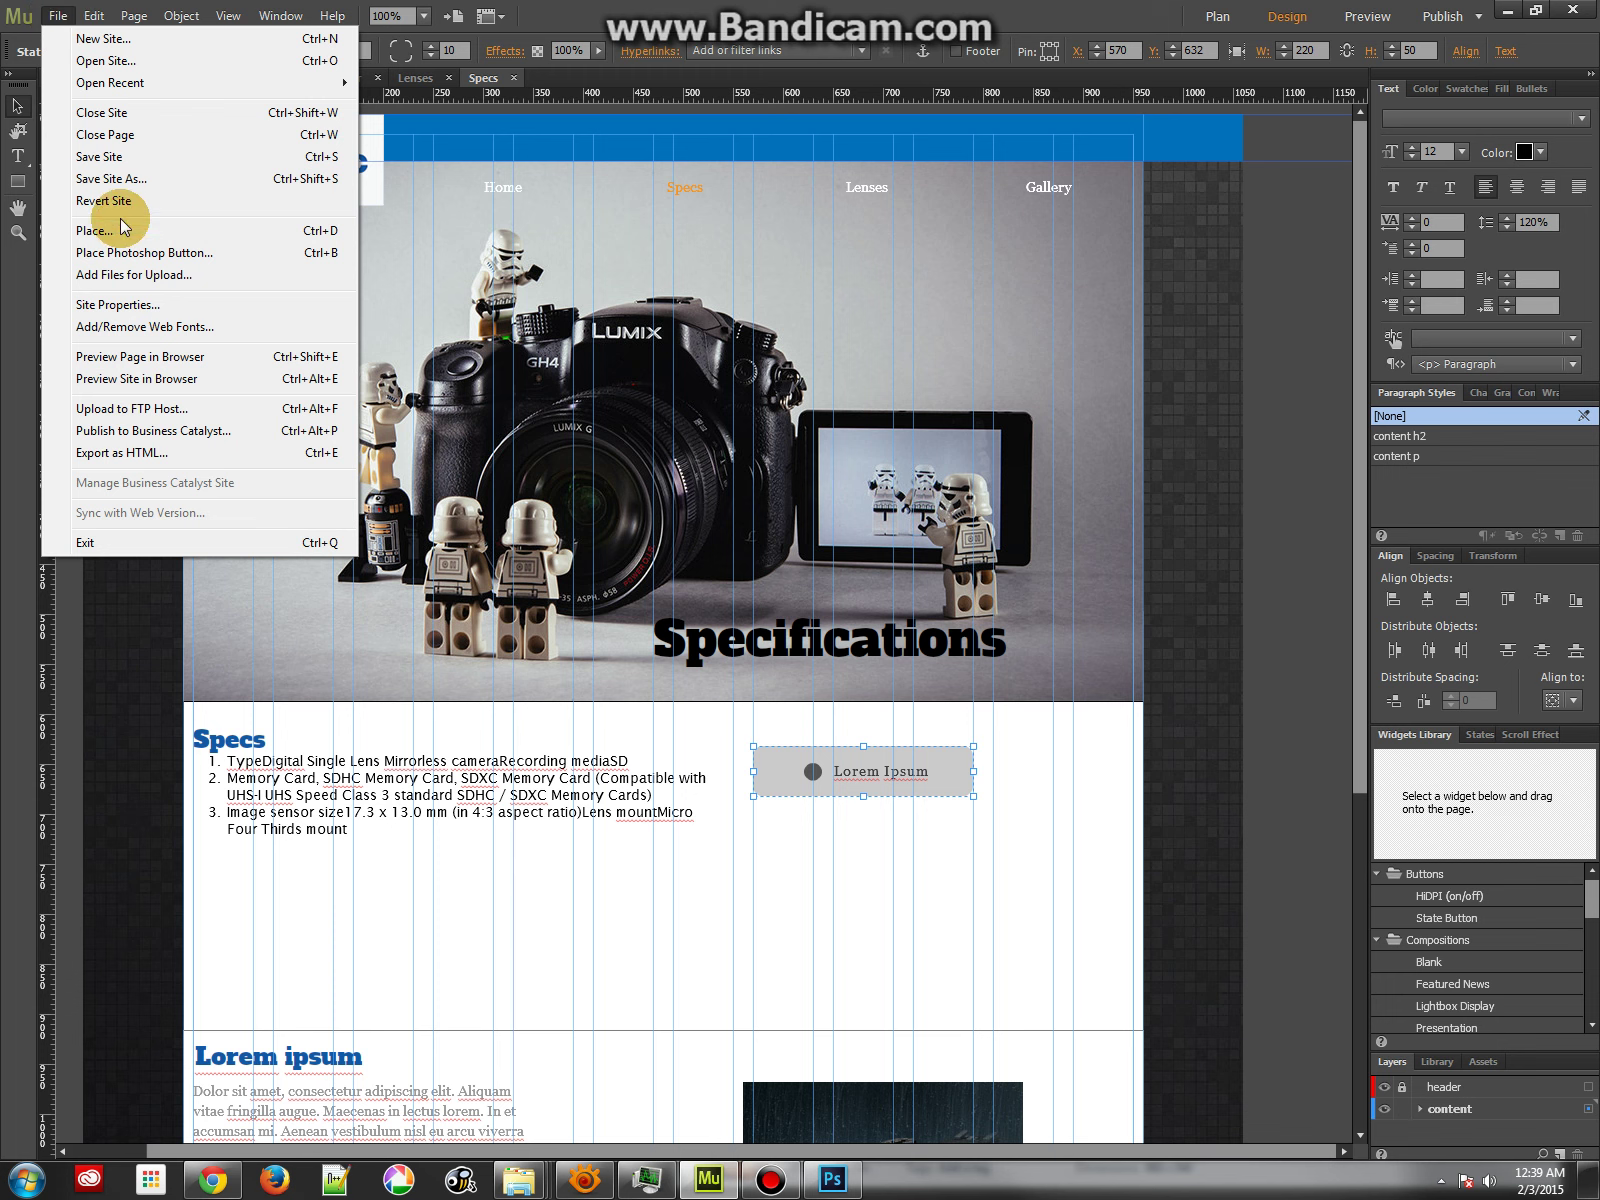
left_click(126, 157)
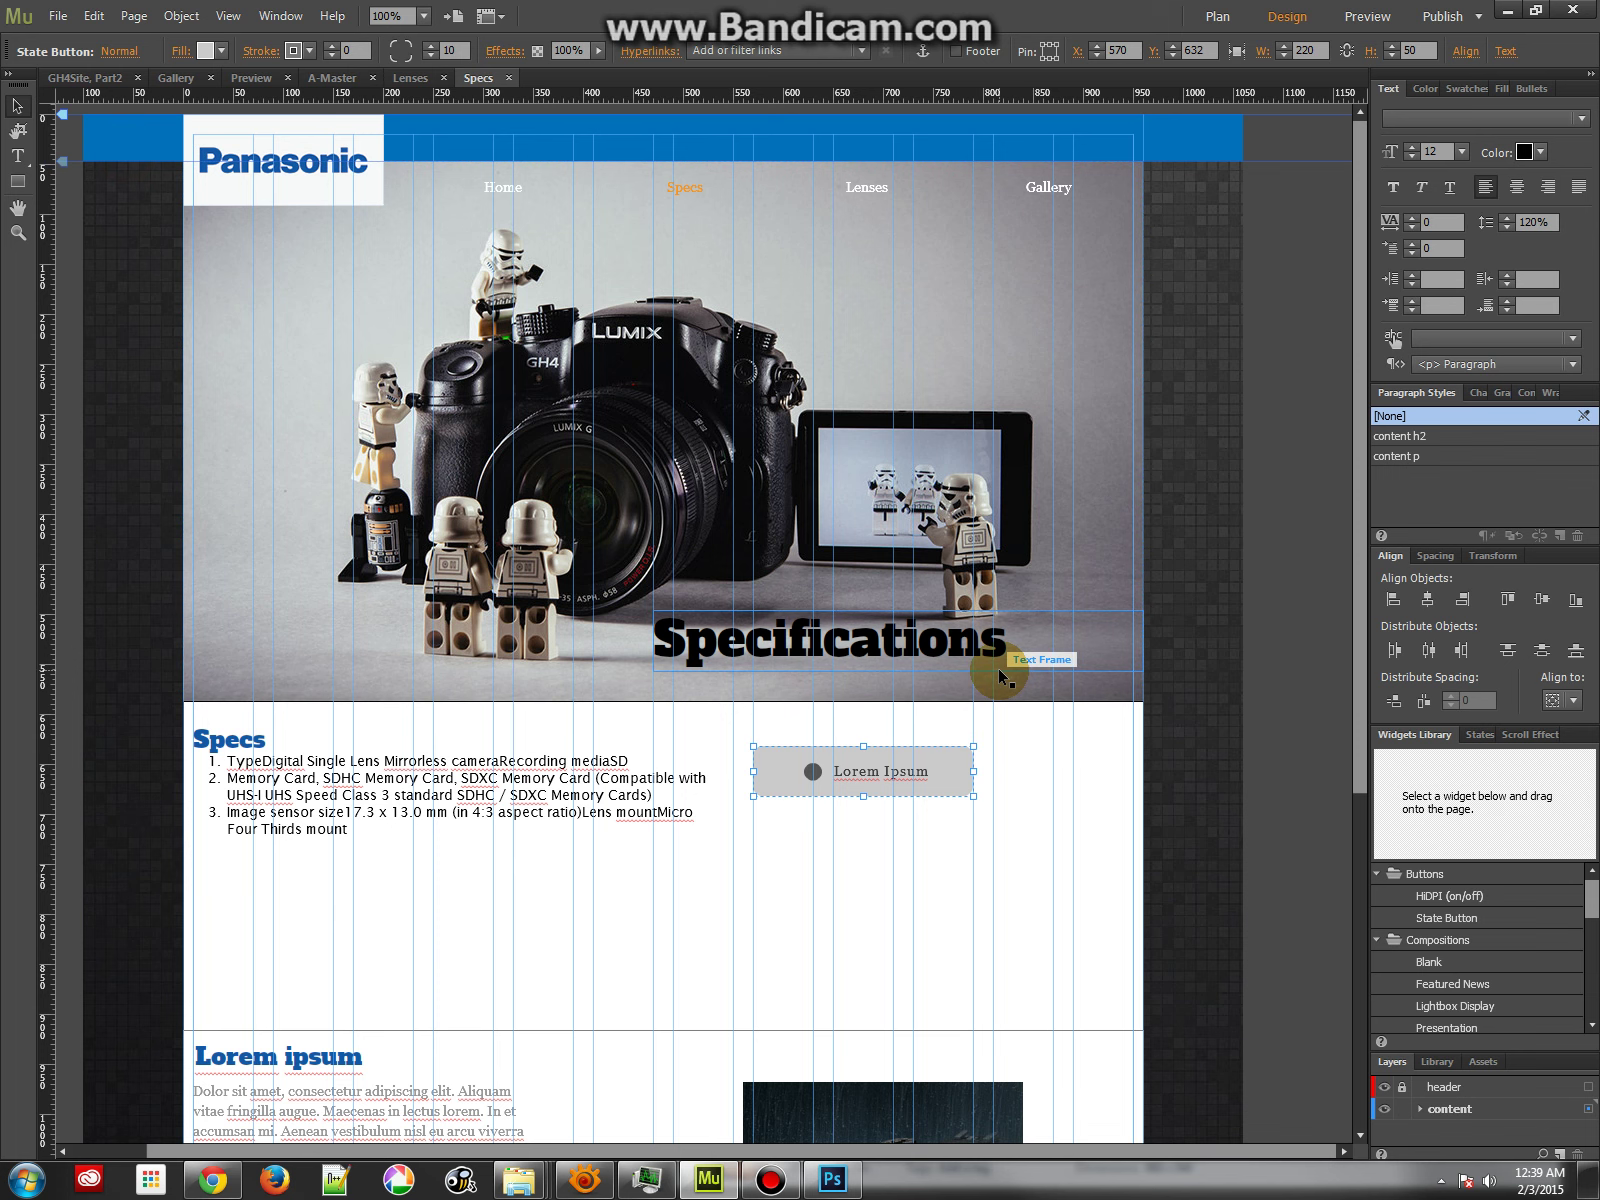
left_click(128, 333)
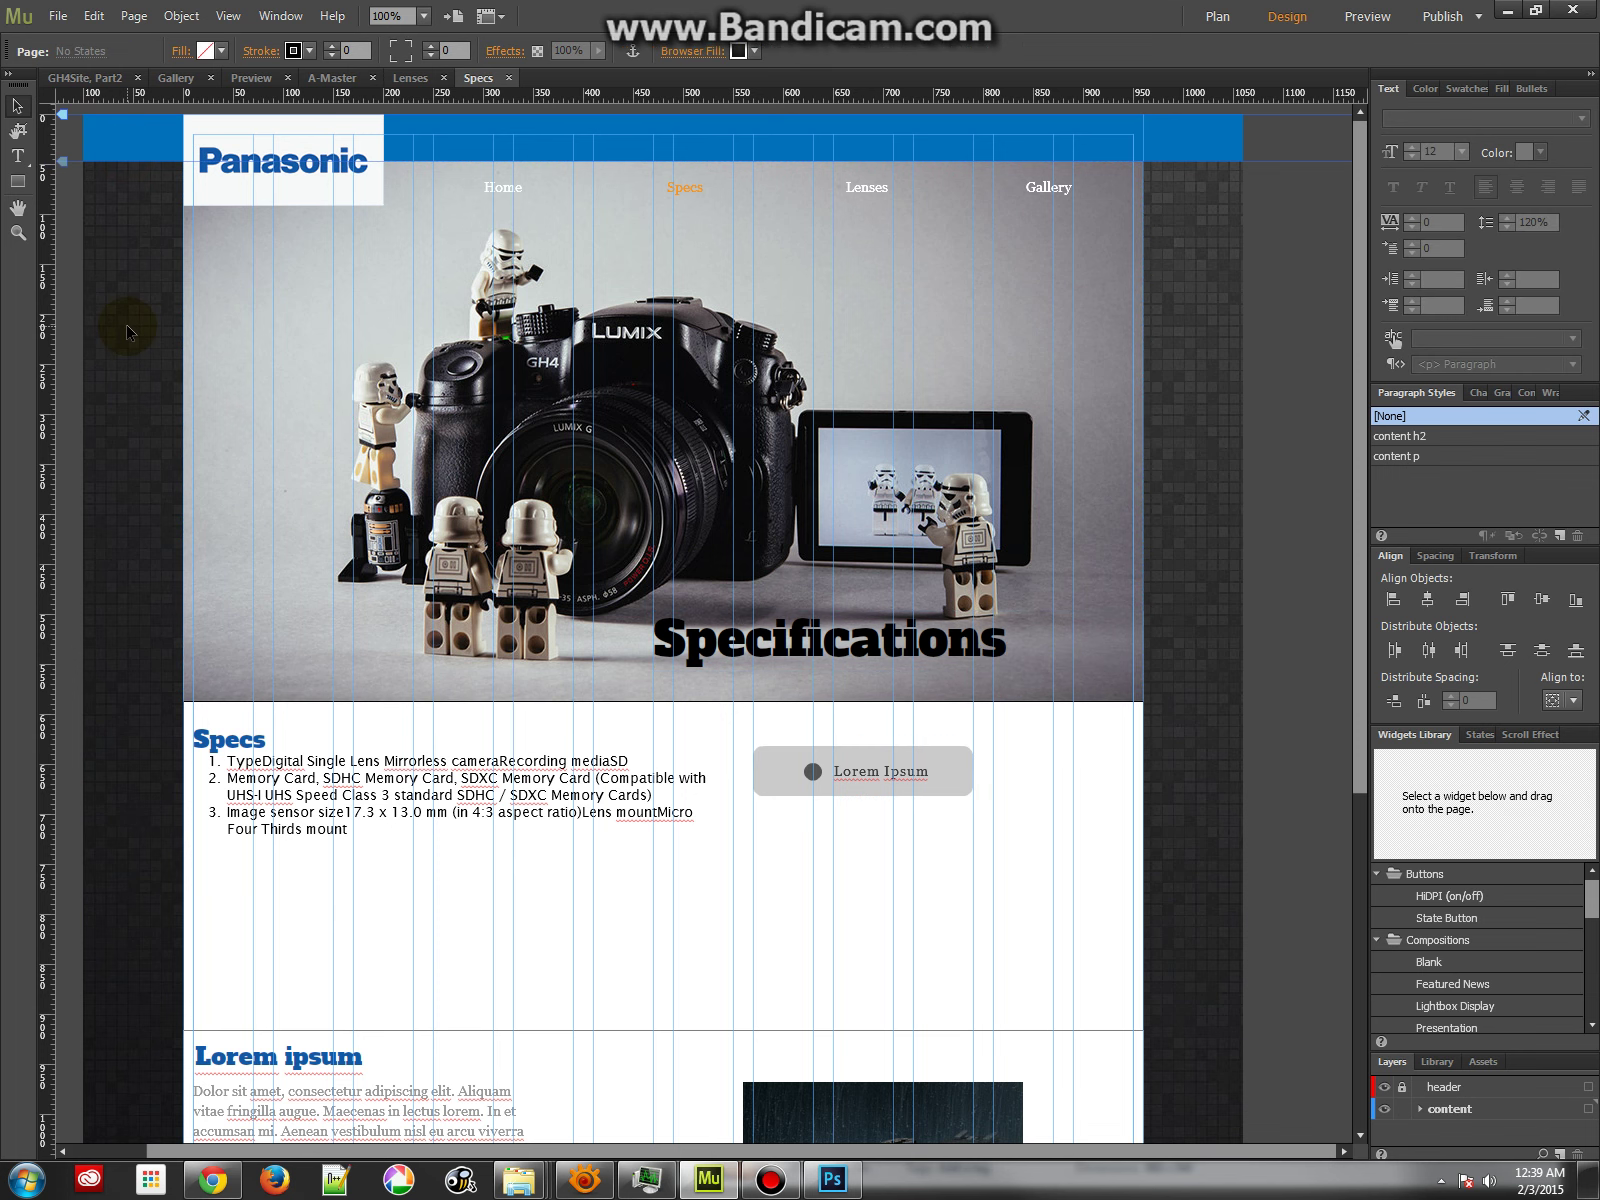
Set the page title prefix to "Lumix GH4 FanSite -" in the metadata properties of A-Master from the site plan.
left_click(75, 77)
left_click(304, 923)
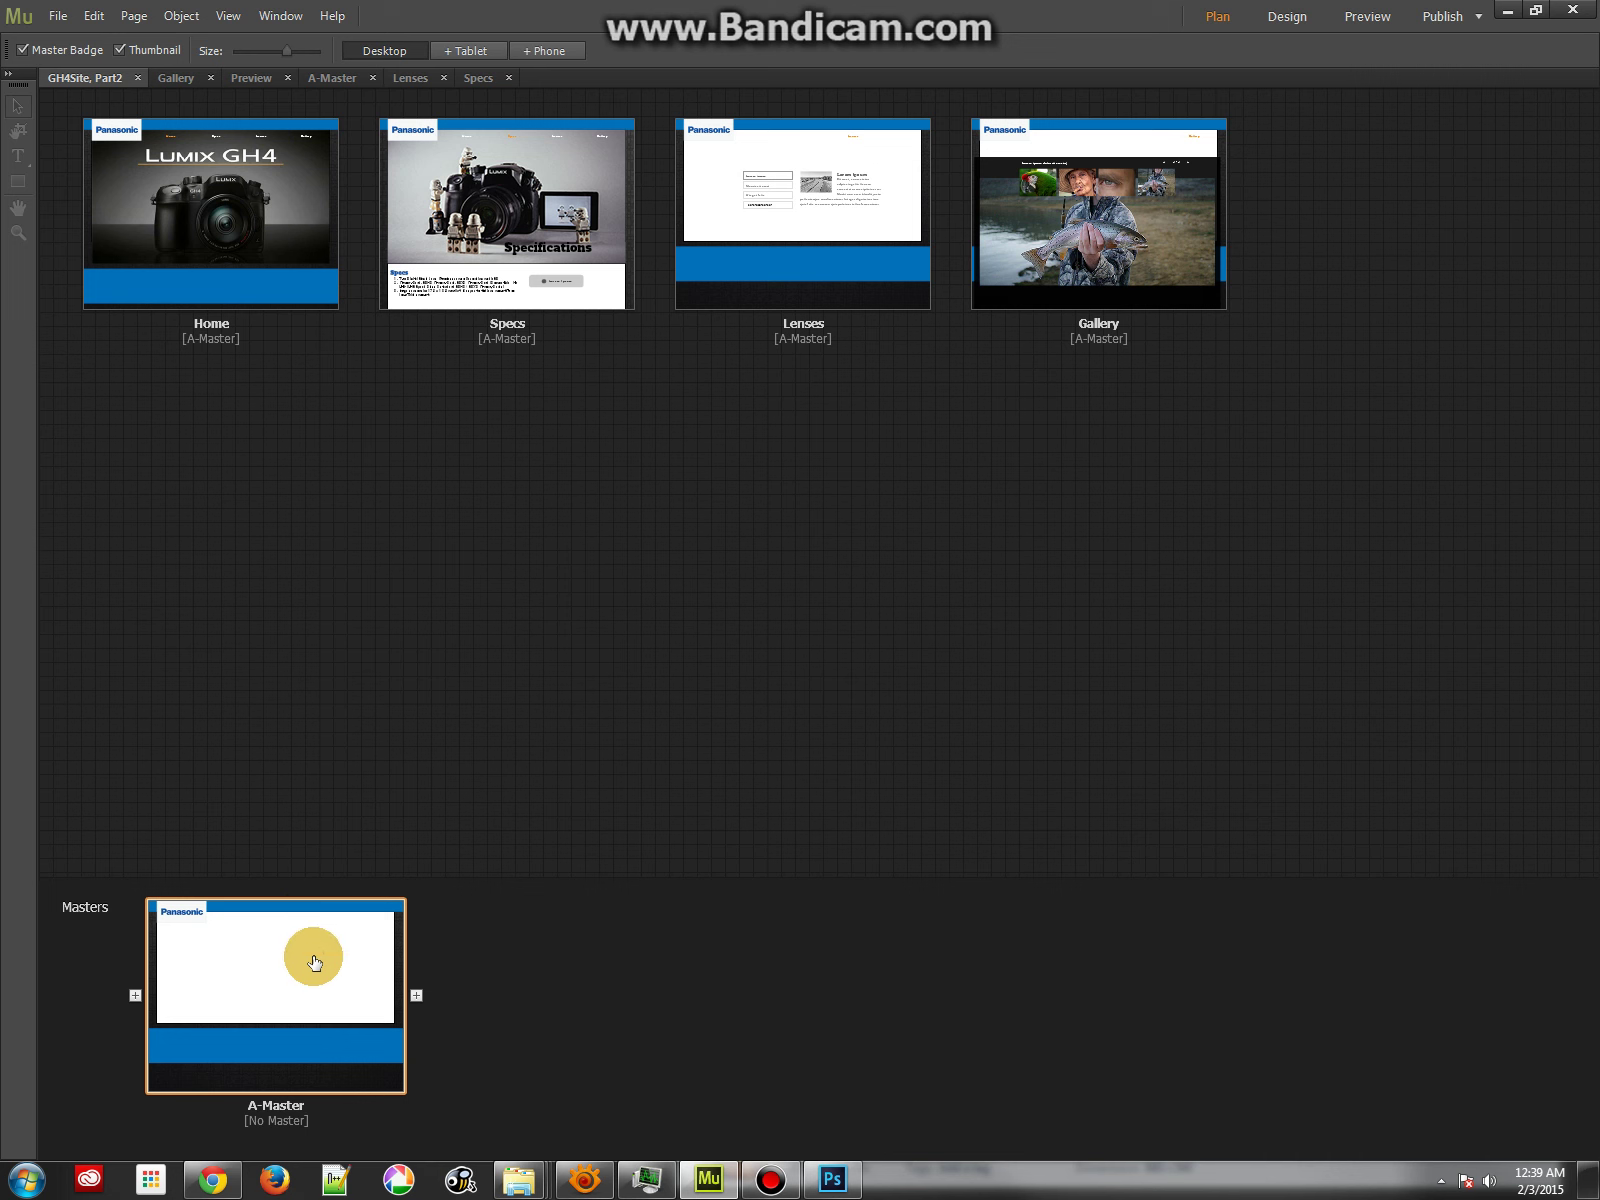
right_click(313, 962)
left_click(401, 1084)
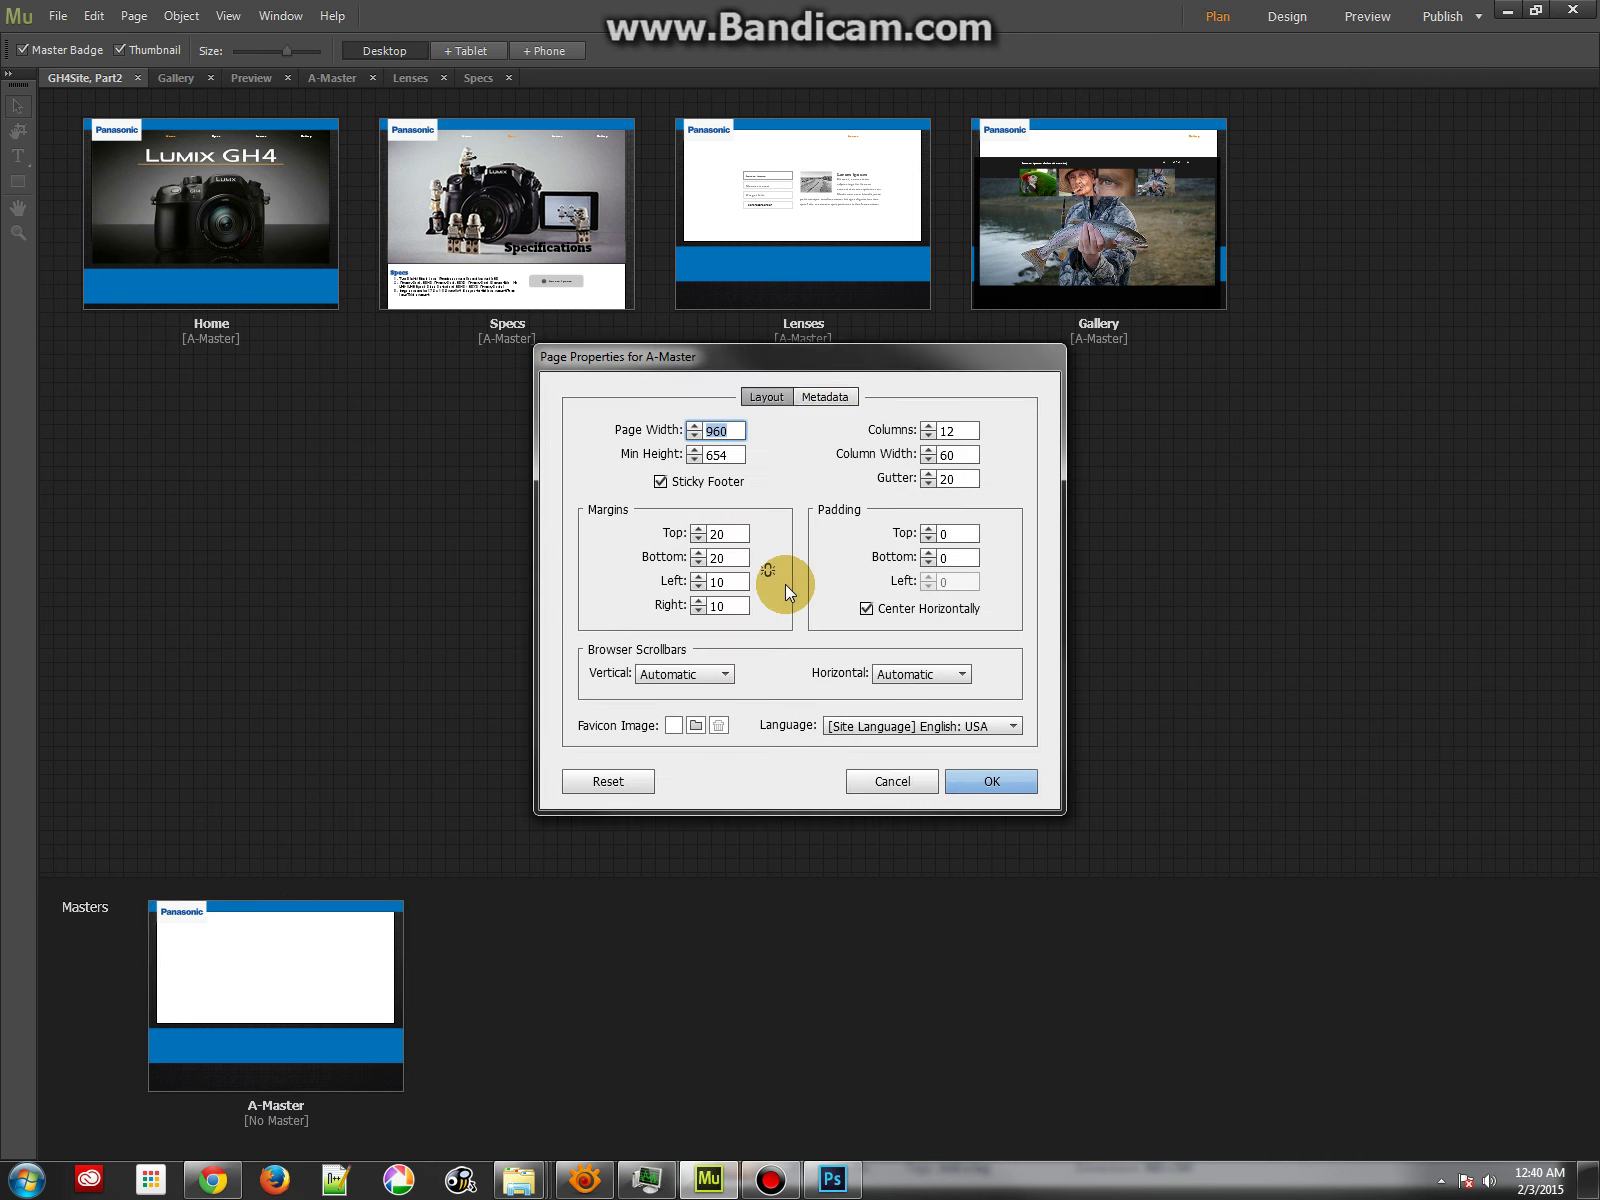
left_click(821, 396)
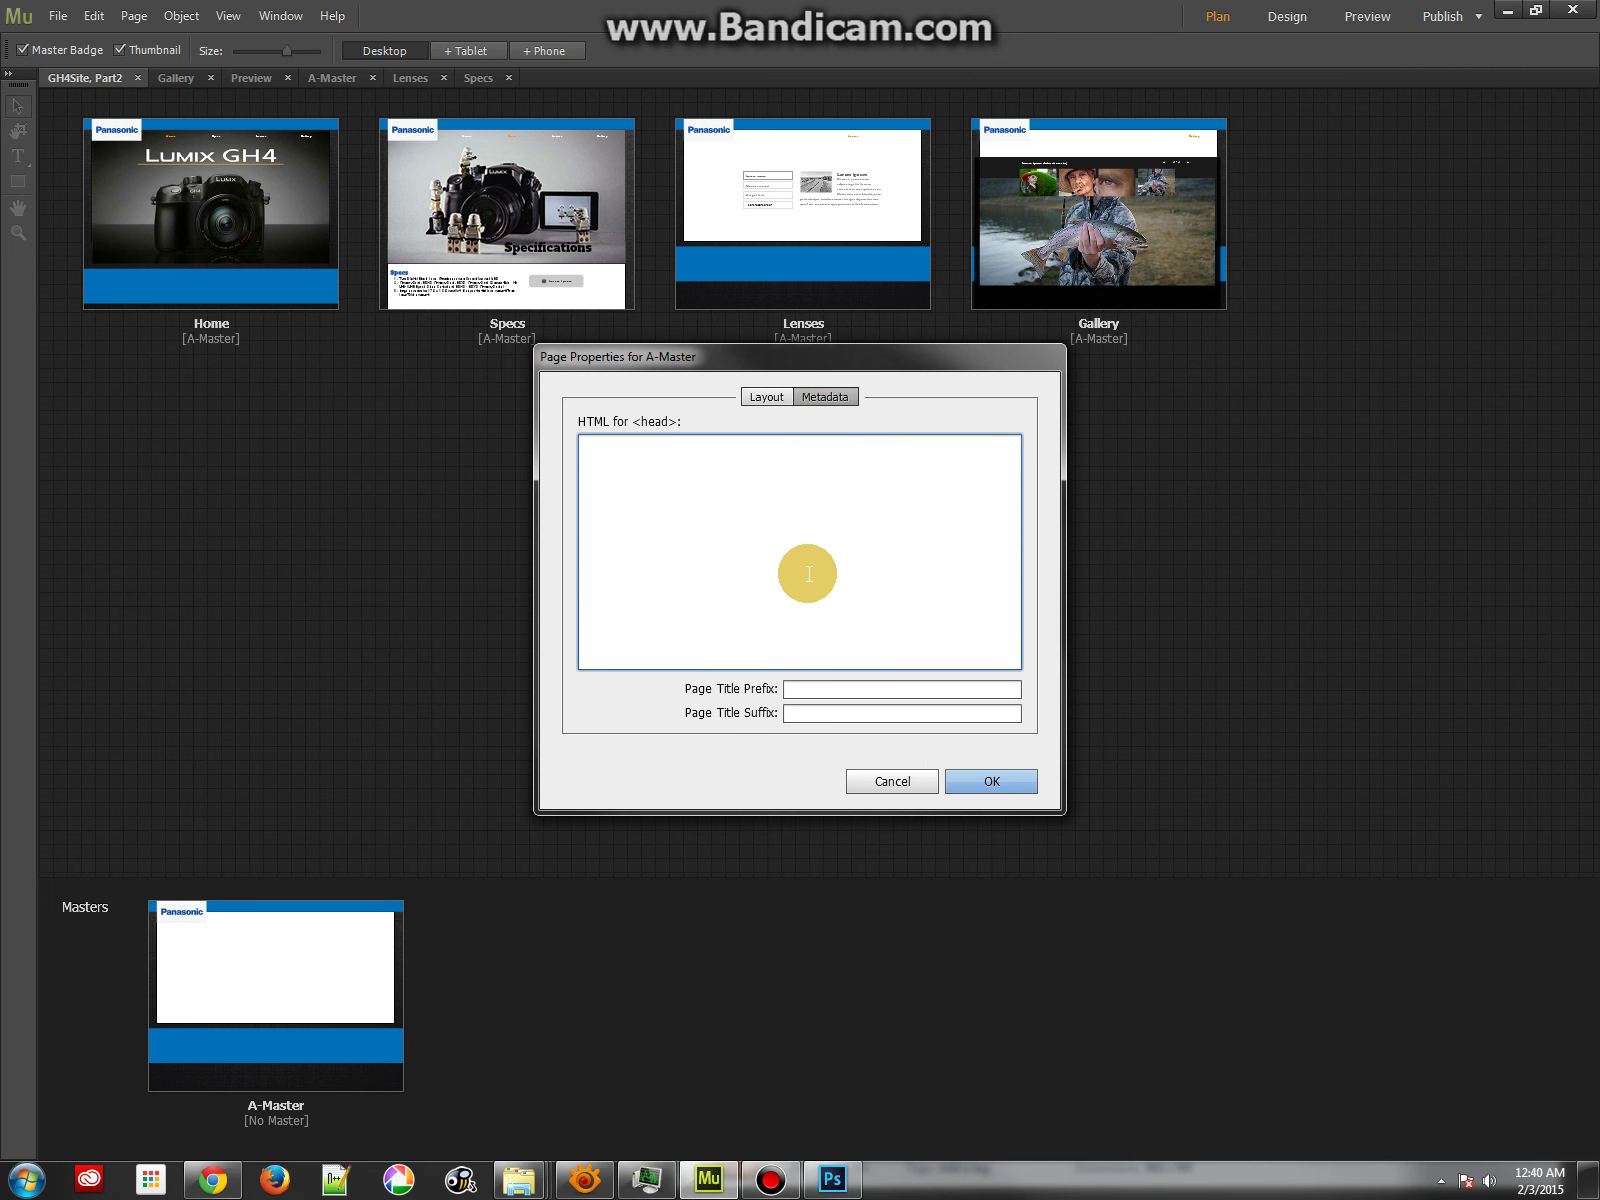
left_click(803, 689)
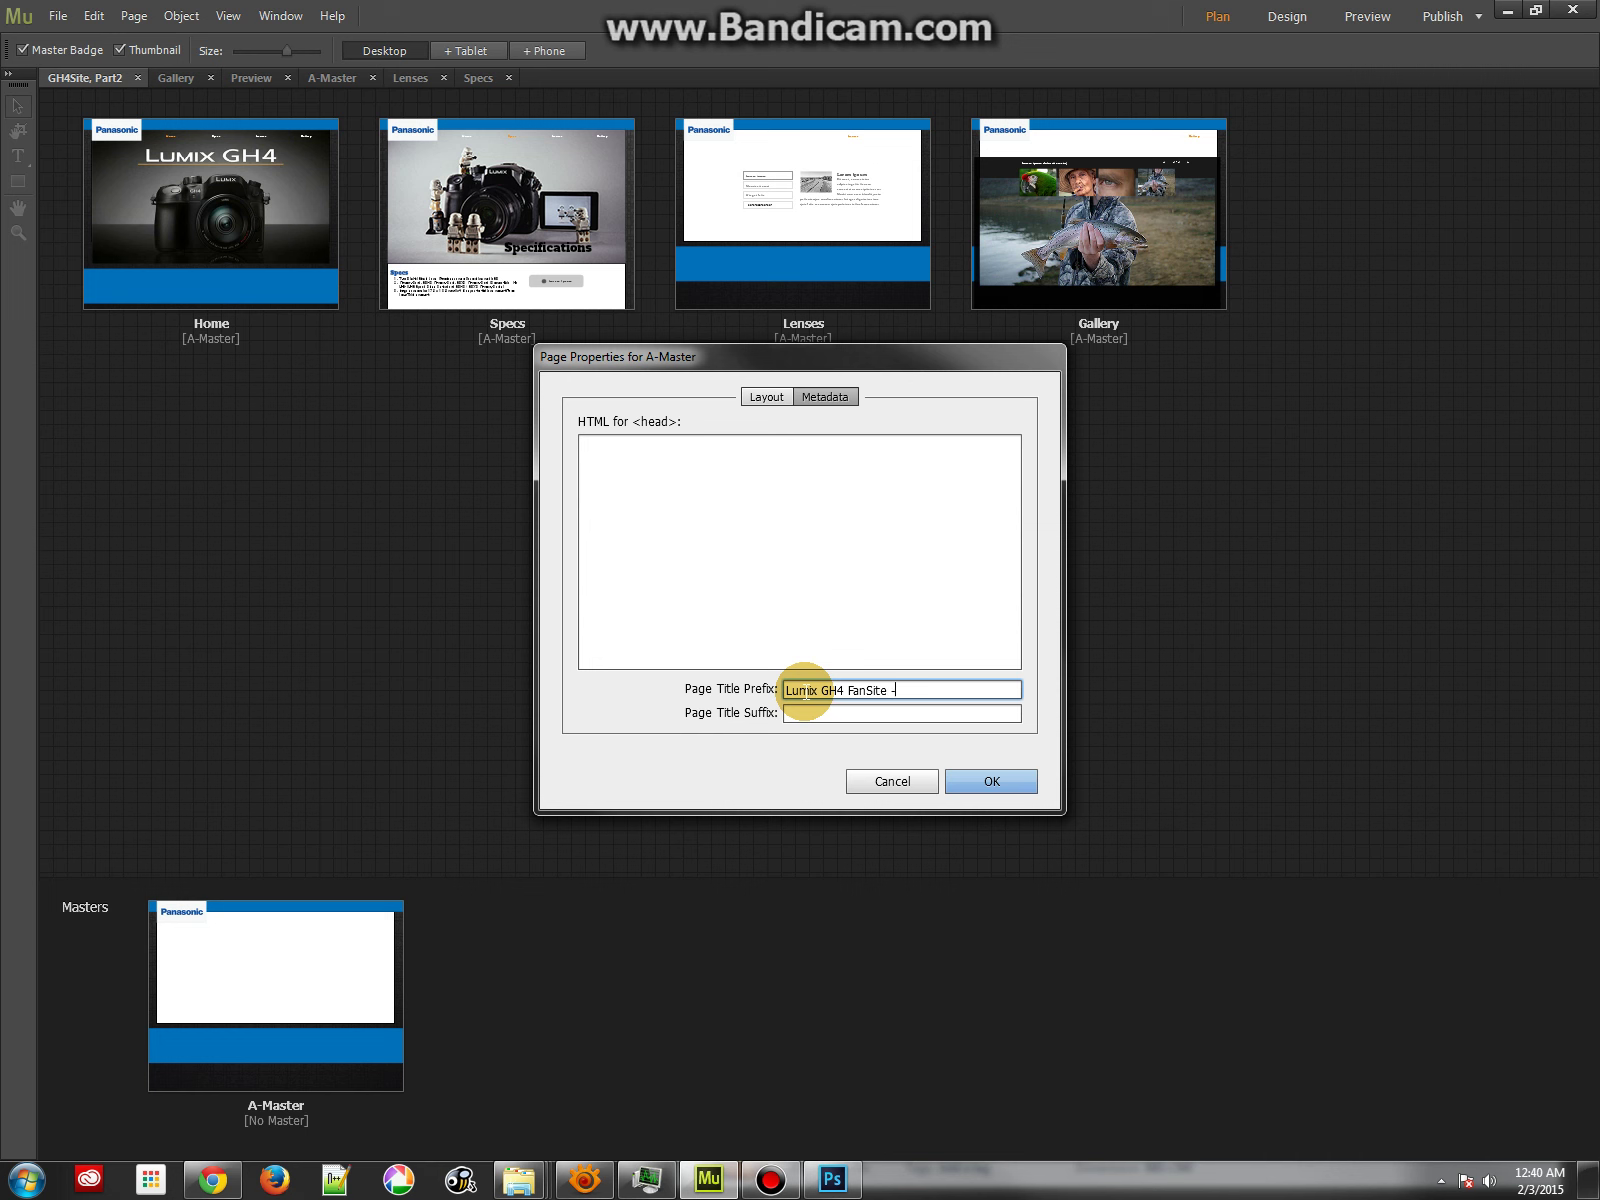
left_click(978, 789)
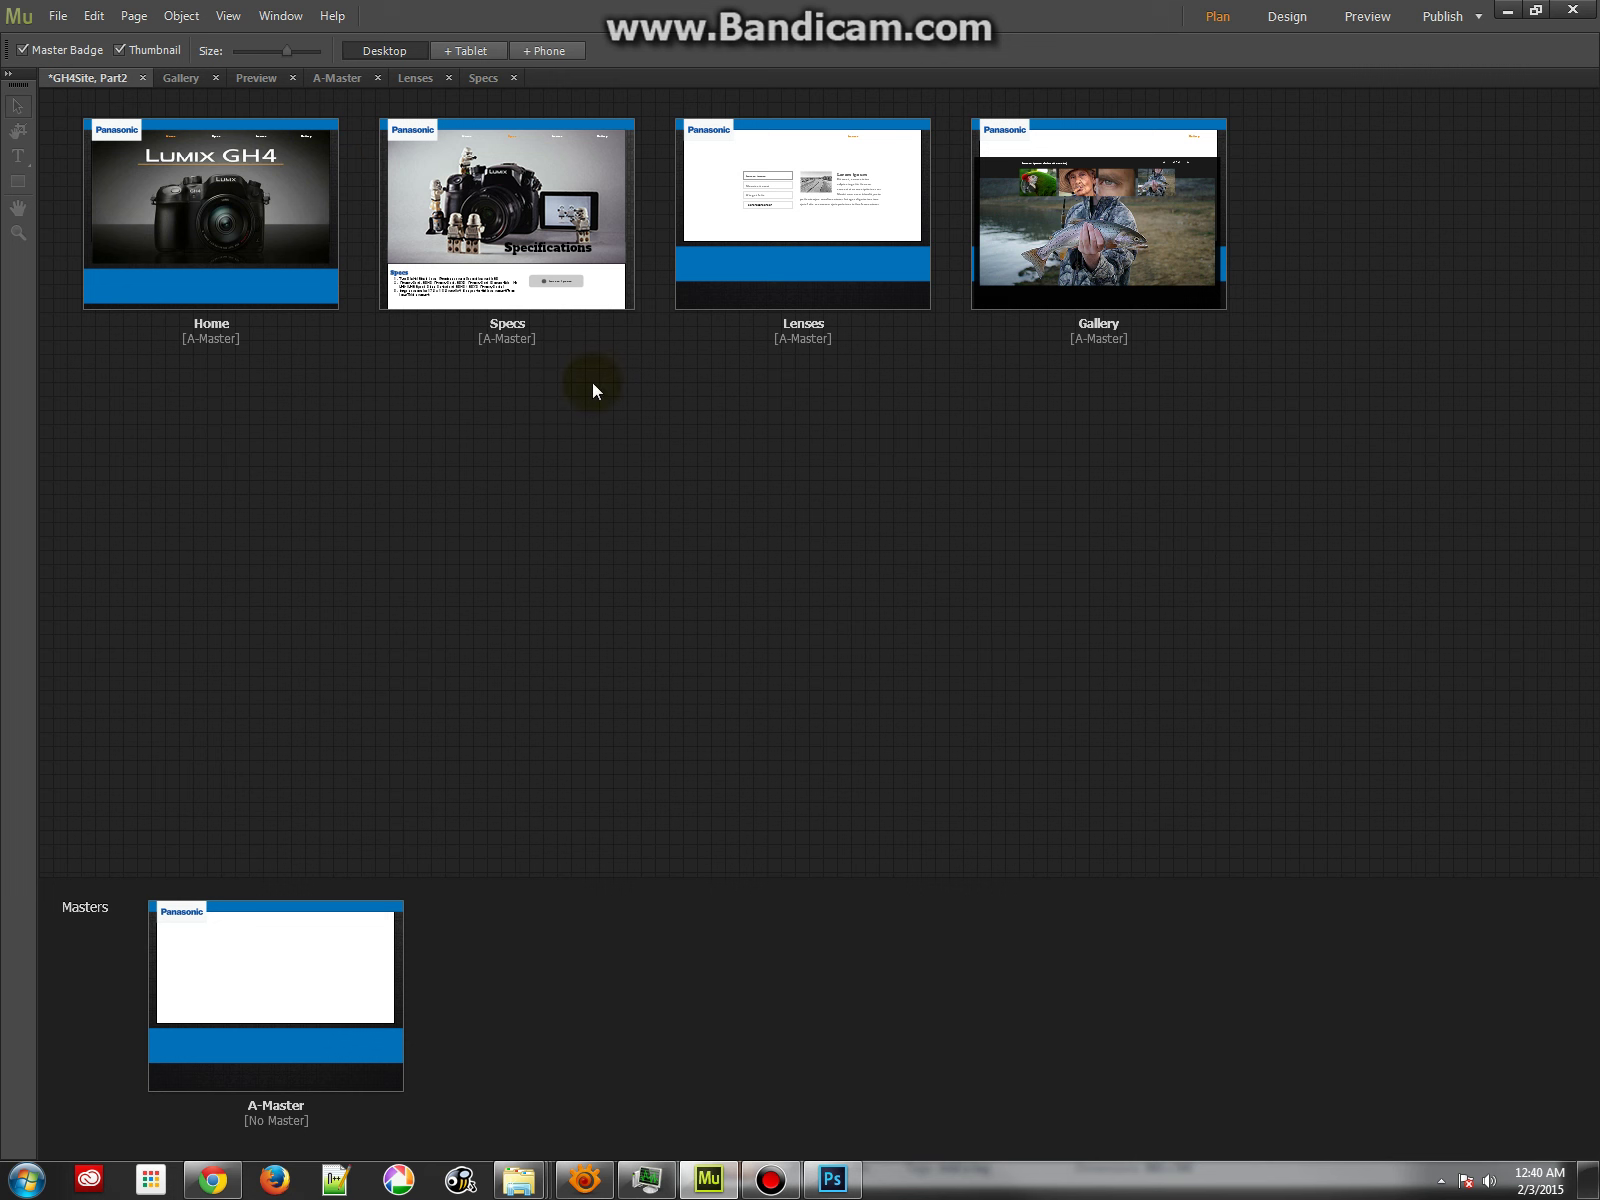
Examine the description and keywords fields in the Specs page's metadata properties and close them without entering anything.
right_click(527, 234)
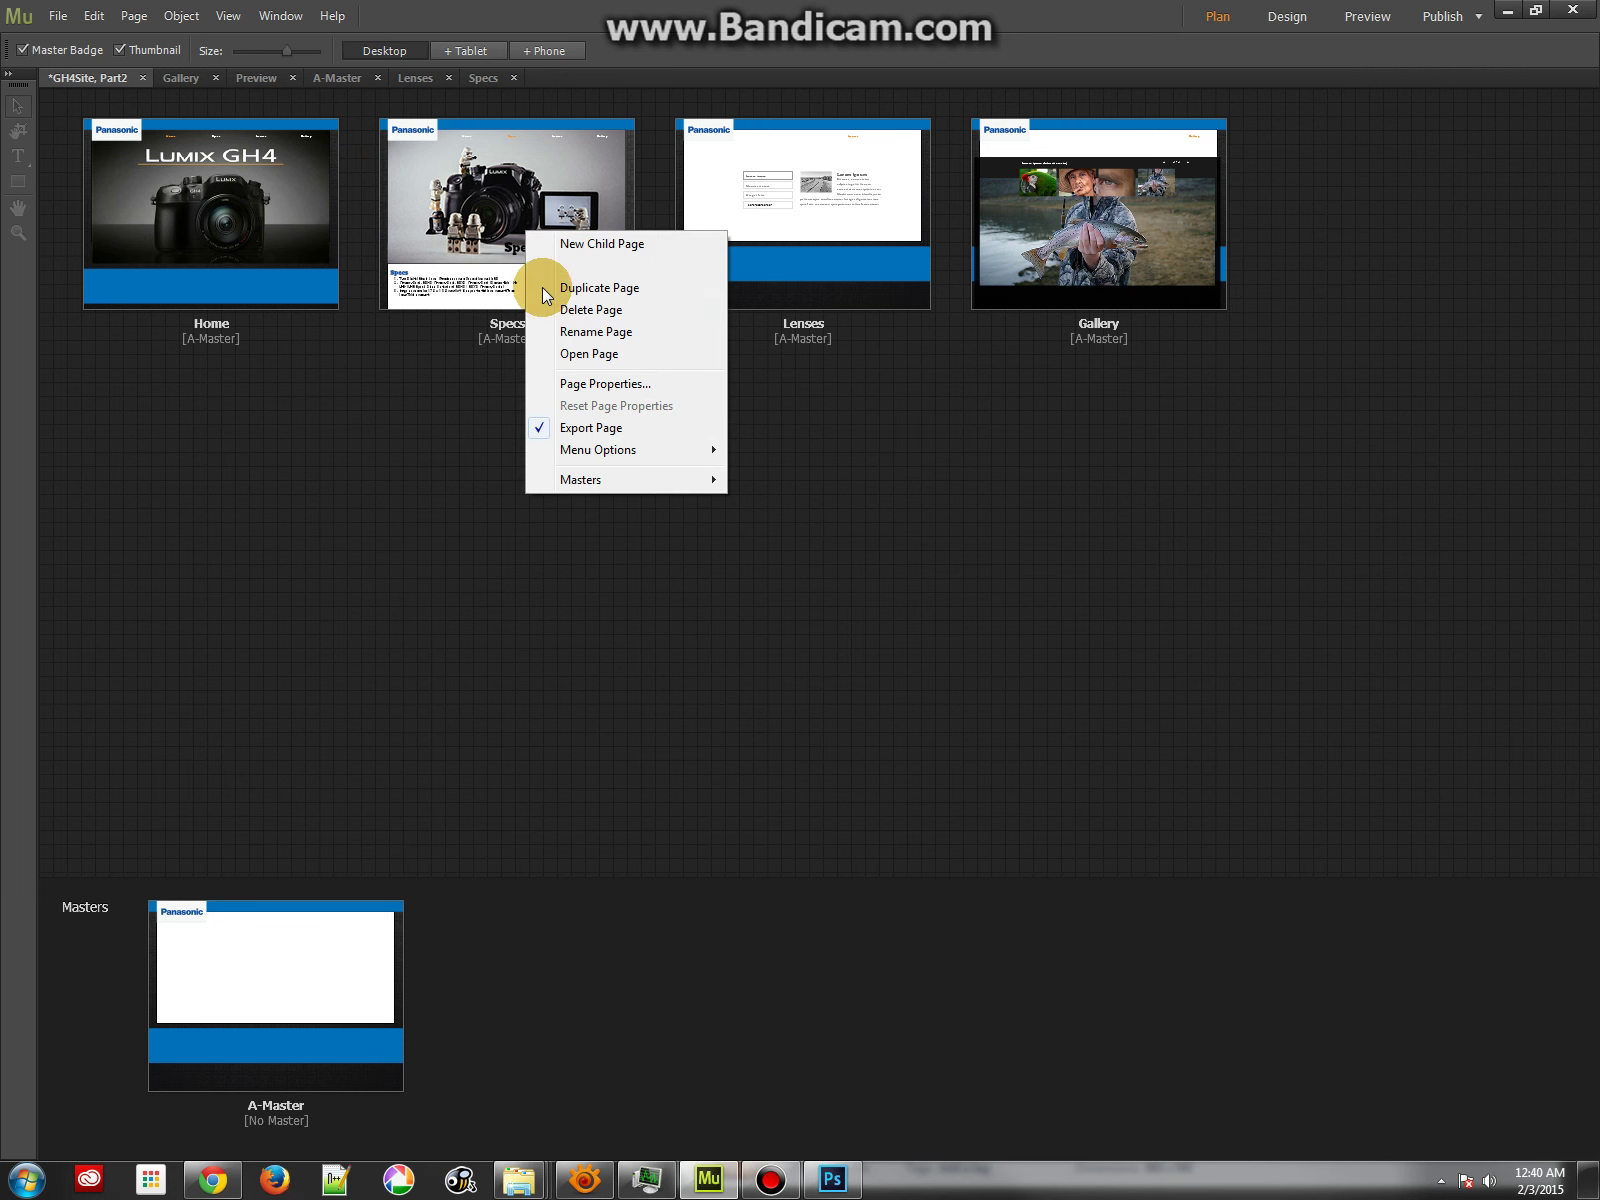
left_click(586, 384)
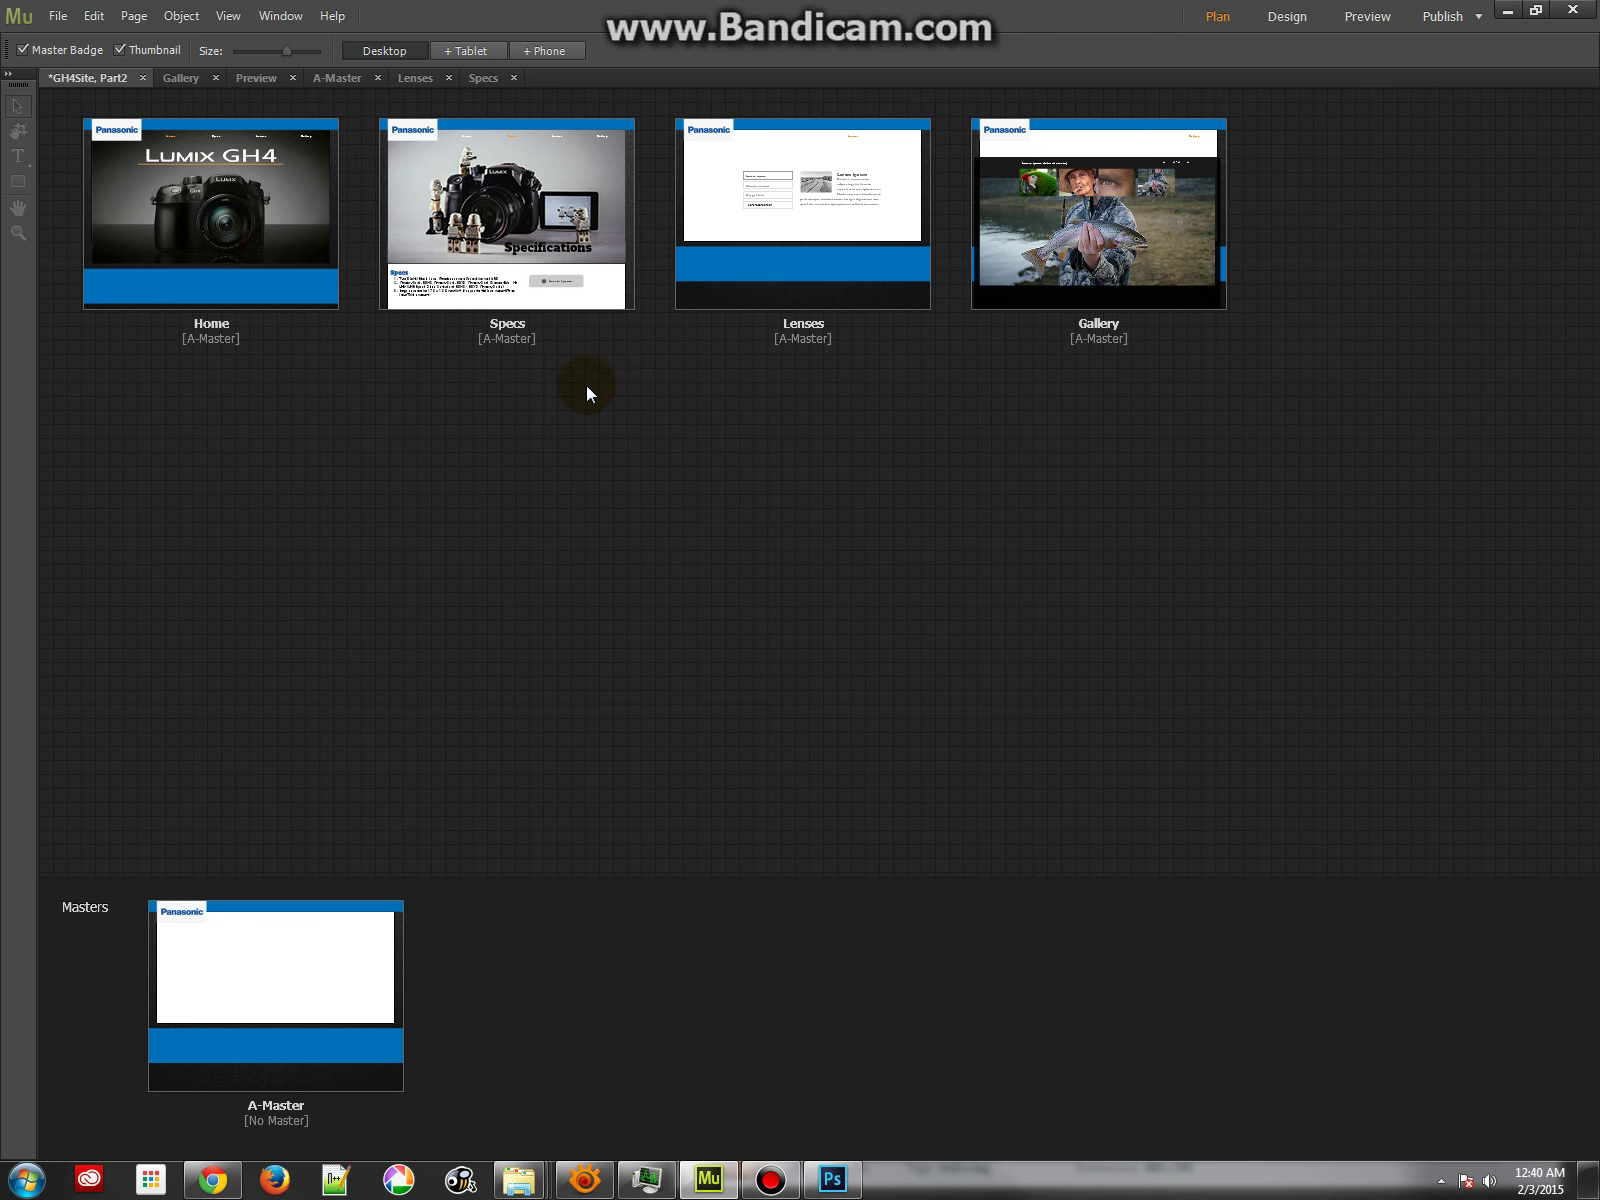
left_click(621, 456)
left_click(614, 550)
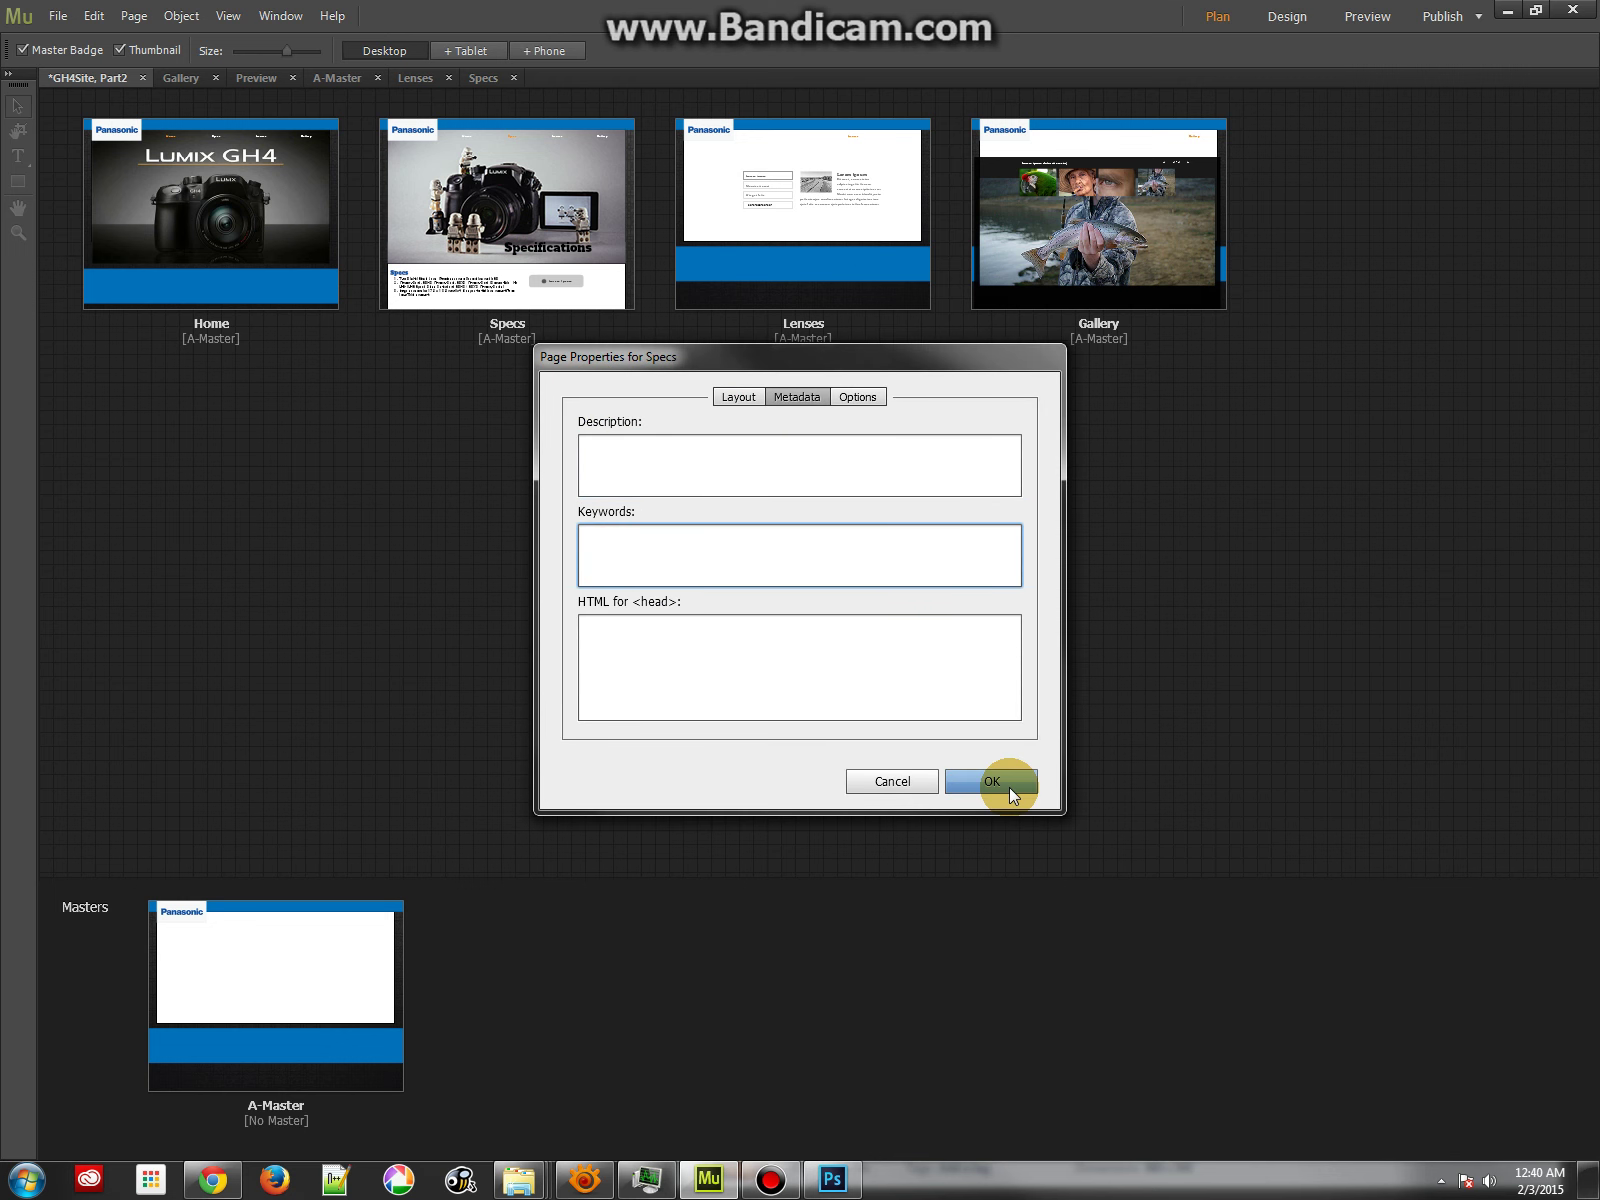
left_click(1012, 795)
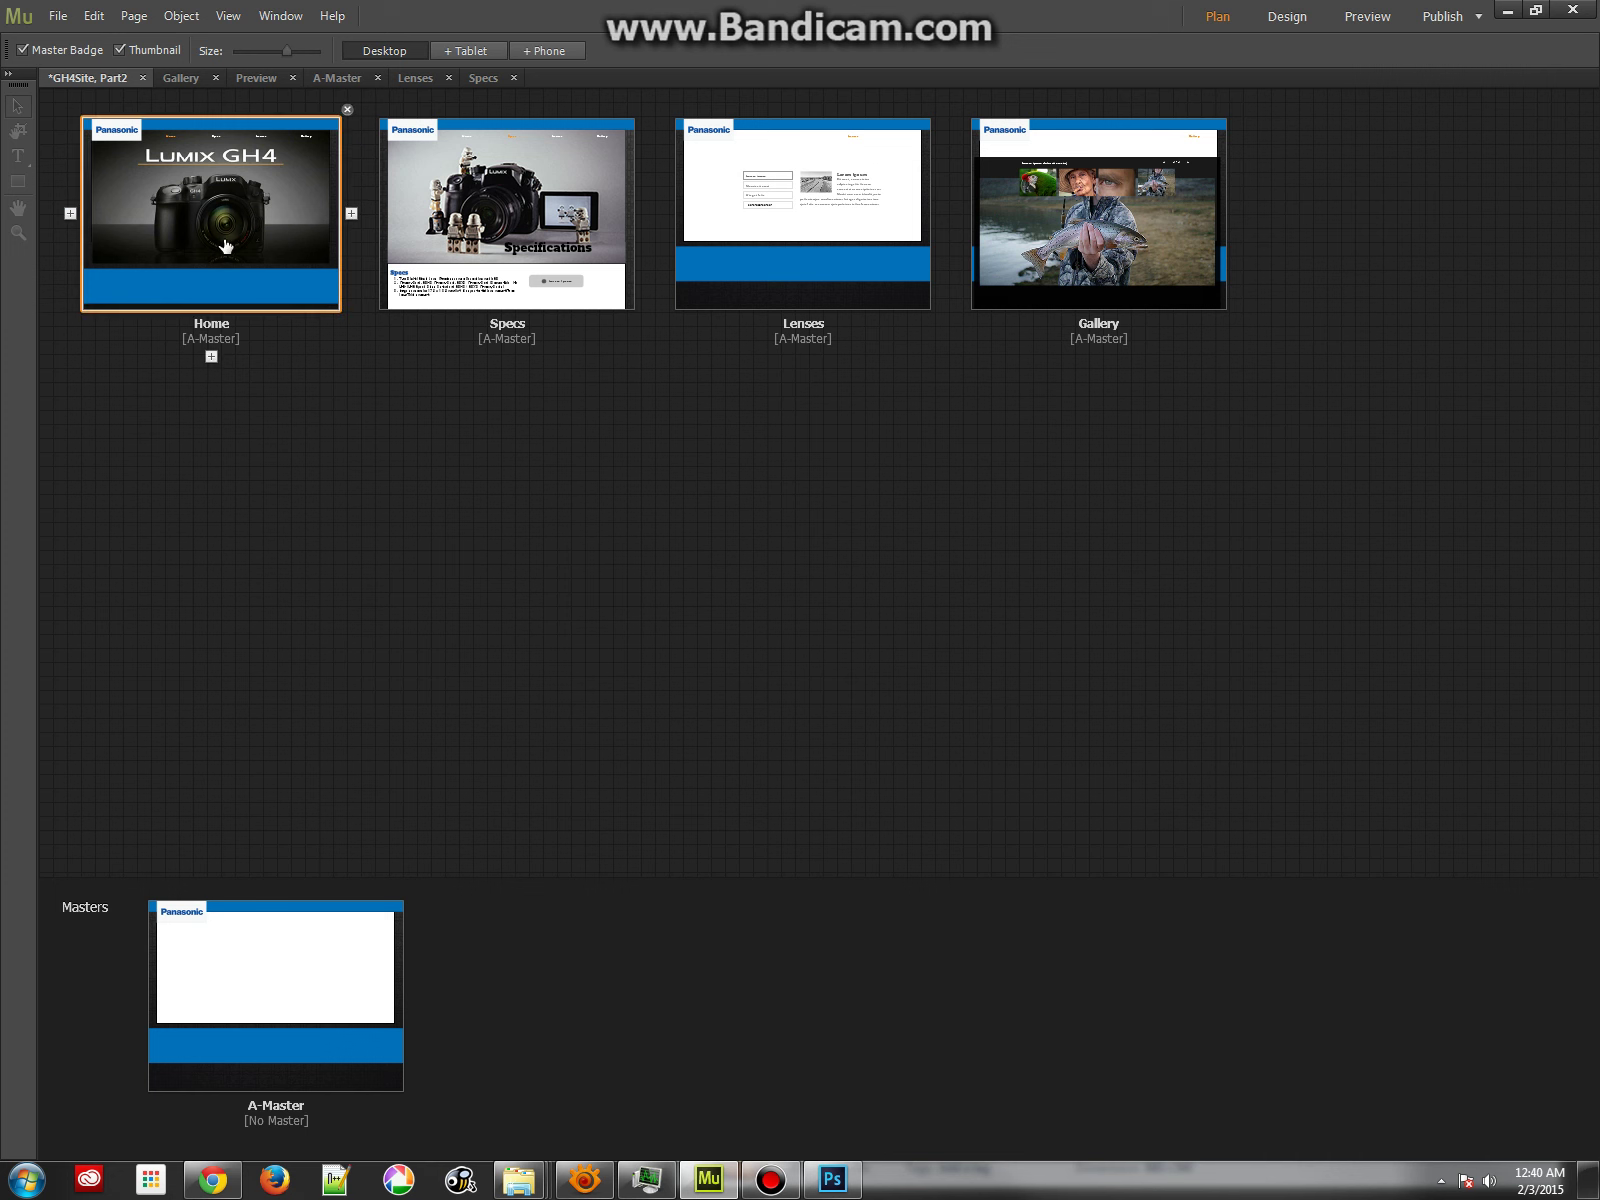
Look up the commands for publishing the site and exporting it as HTML.
left_click(58, 17)
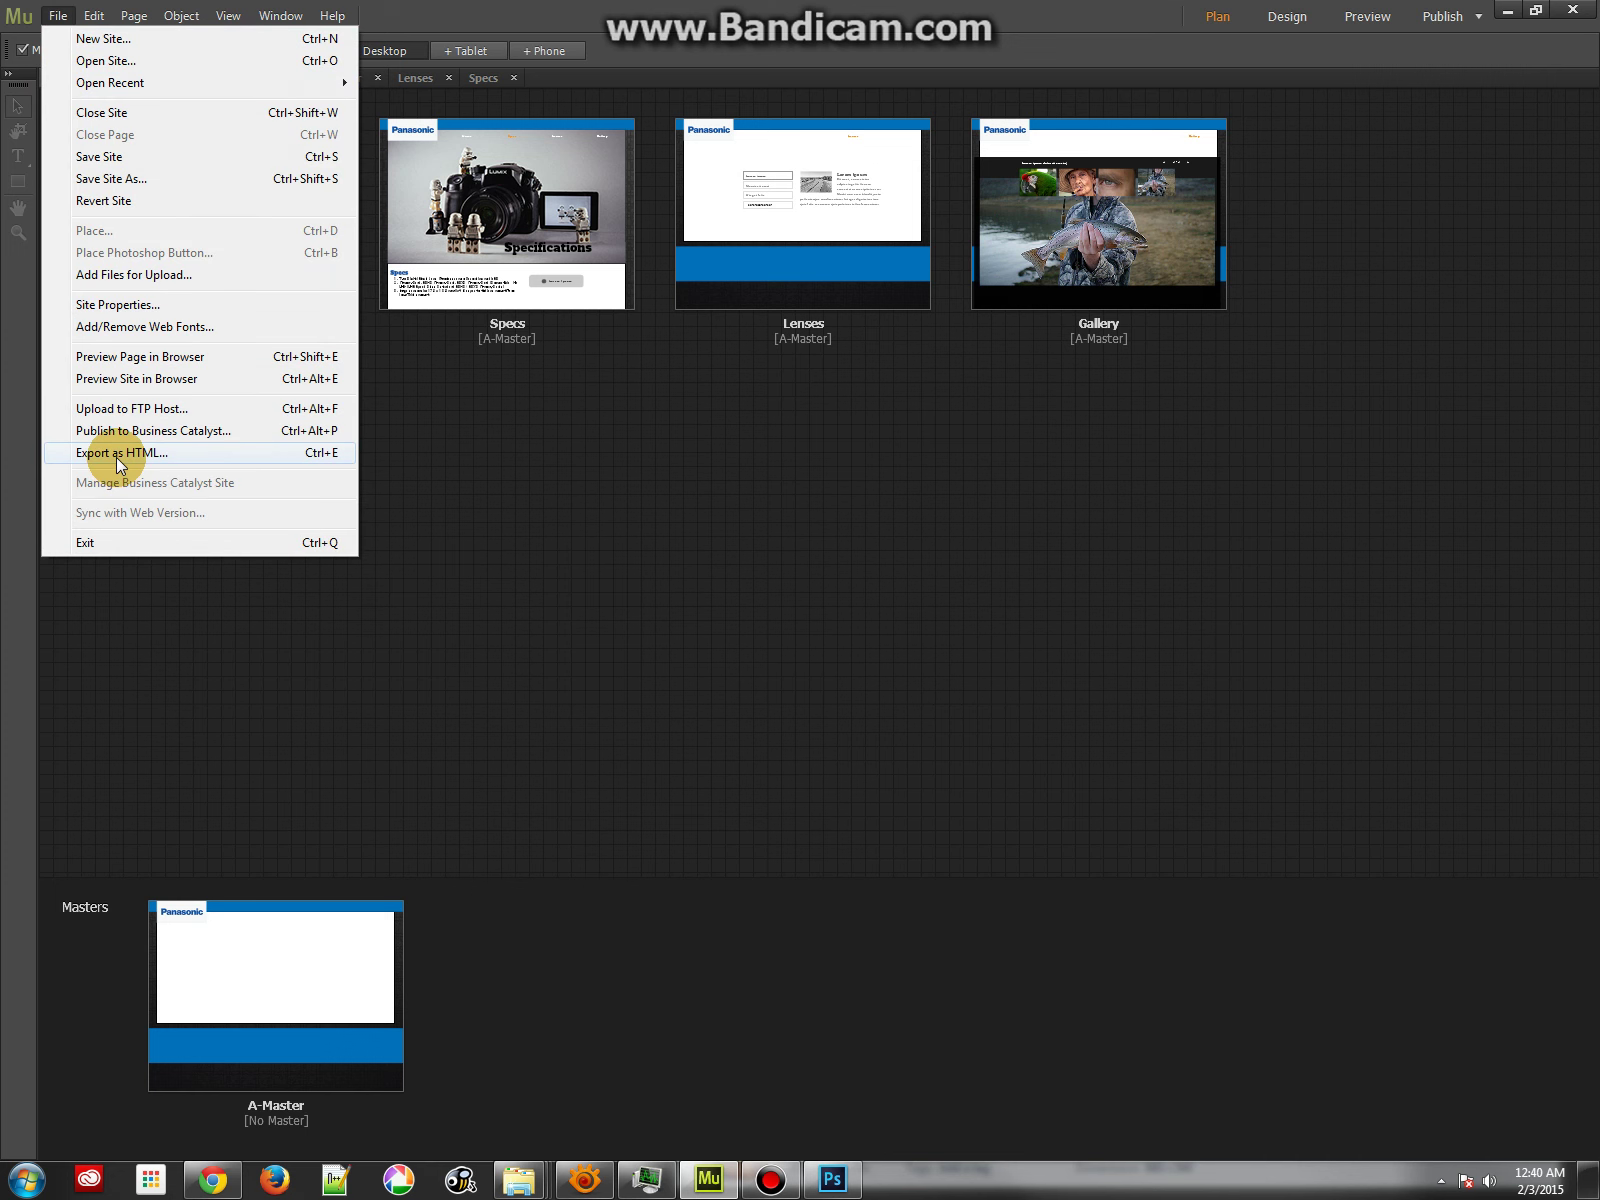